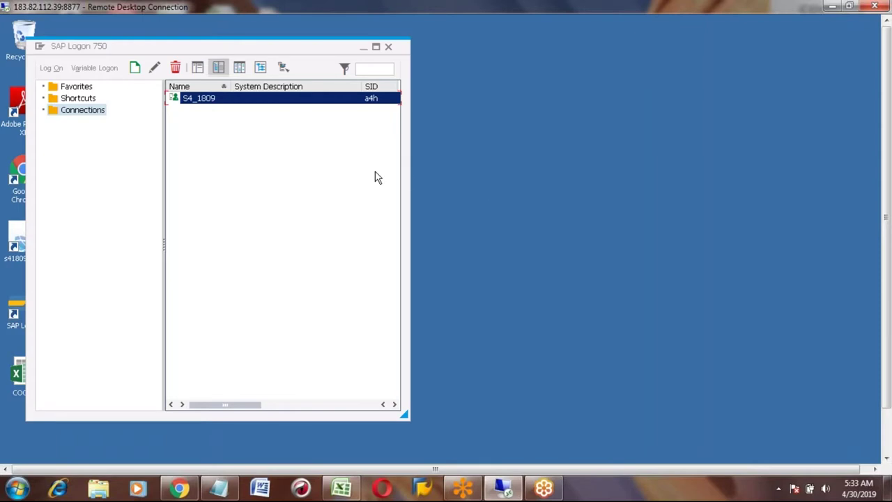
- Retry the S4_1809 logon several times, declining details on each partner-not-reached error
key("Return")
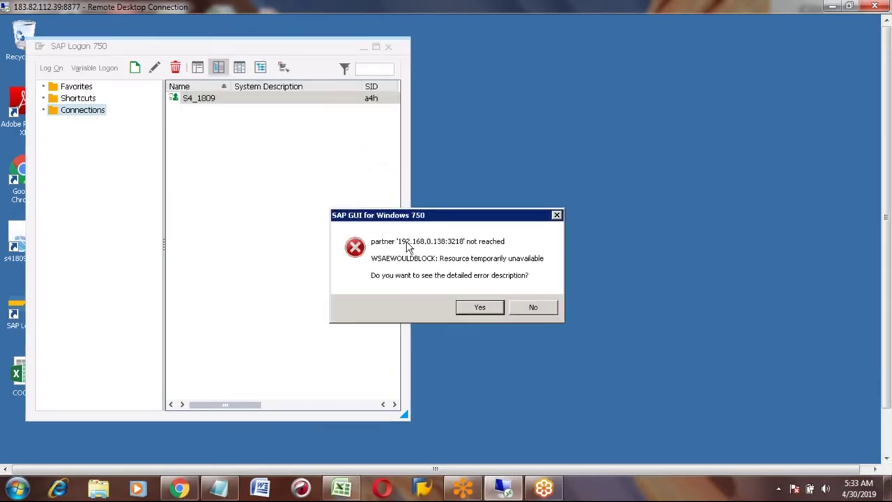
left_click(533, 307)
left_click(529, 307)
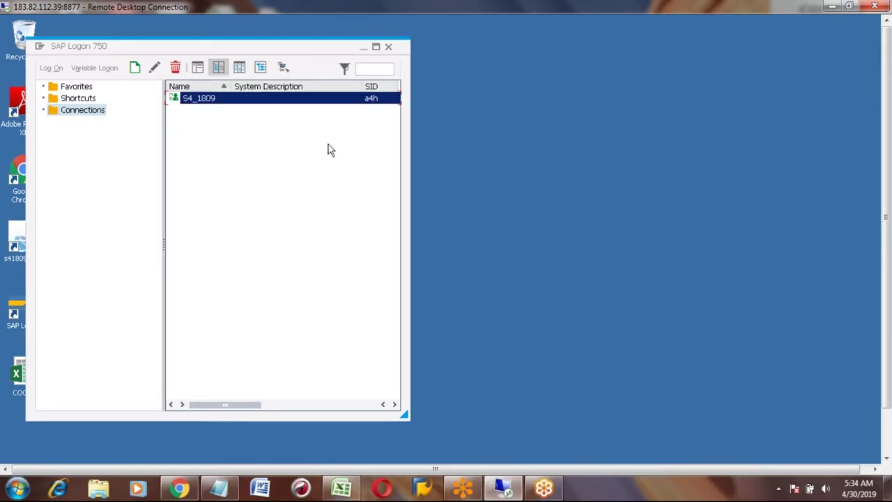
double_click(213, 104)
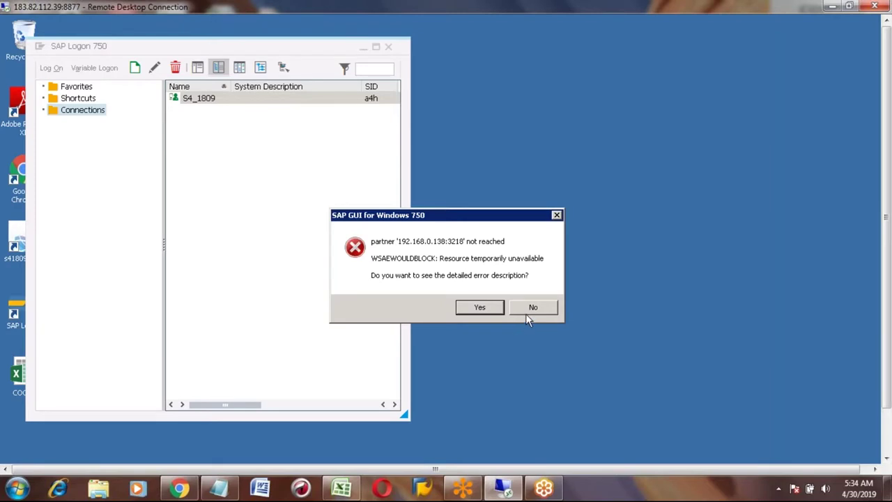
left_click(532, 307)
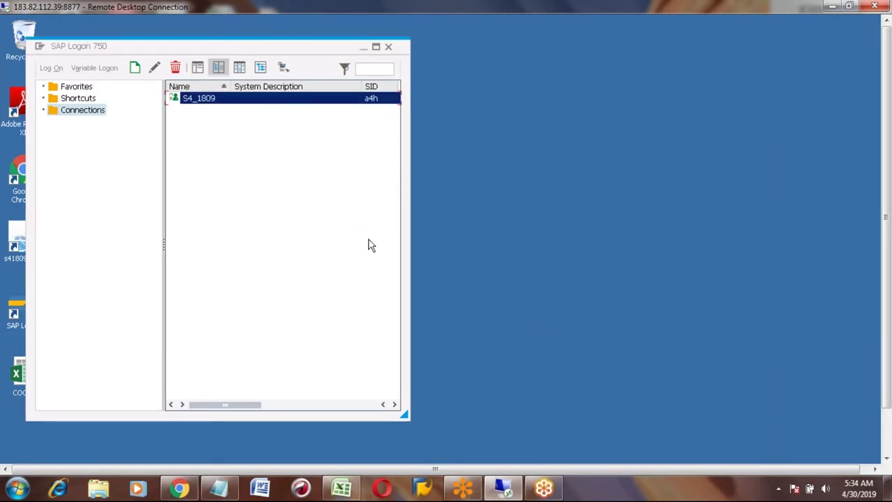
key("Return")
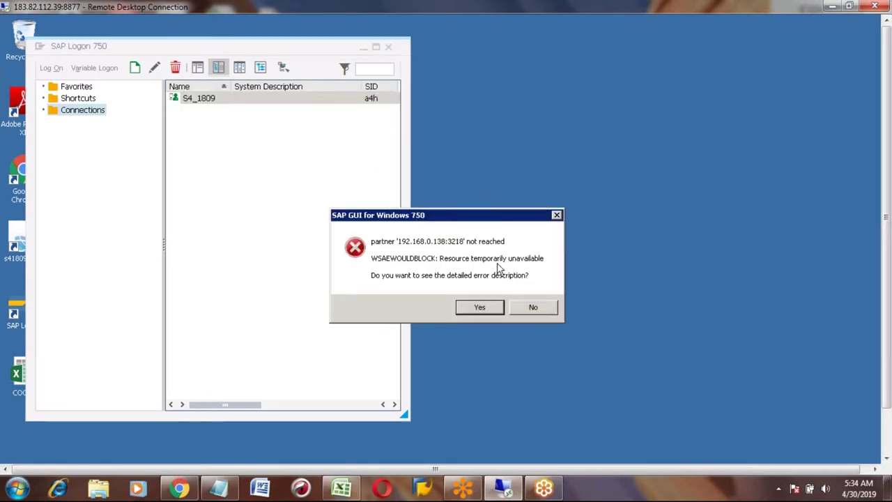
left_click(531, 308)
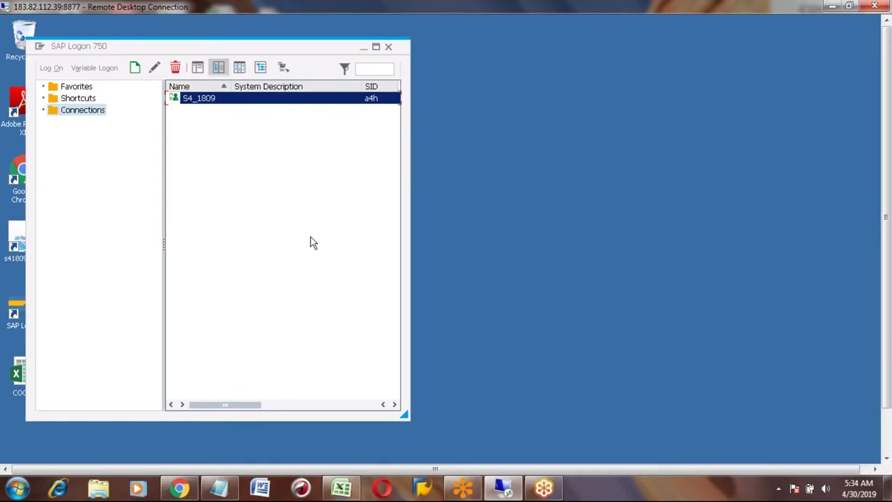
key("Return")
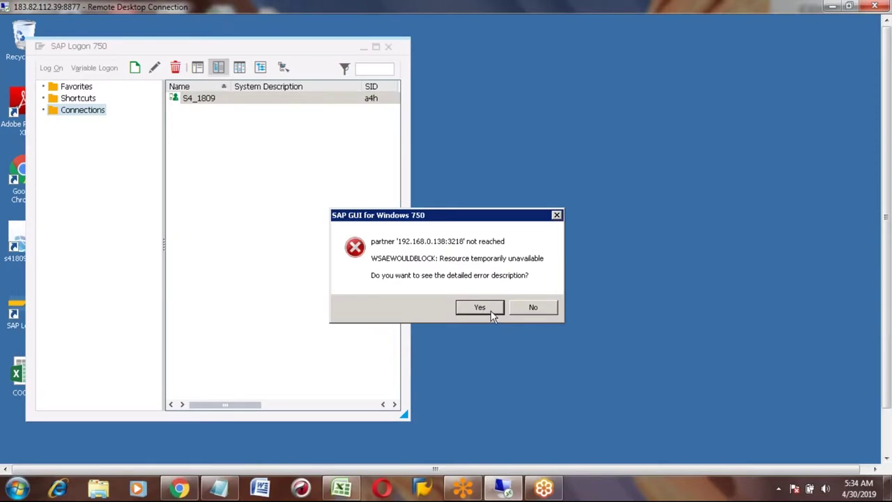
left_click(530, 311)
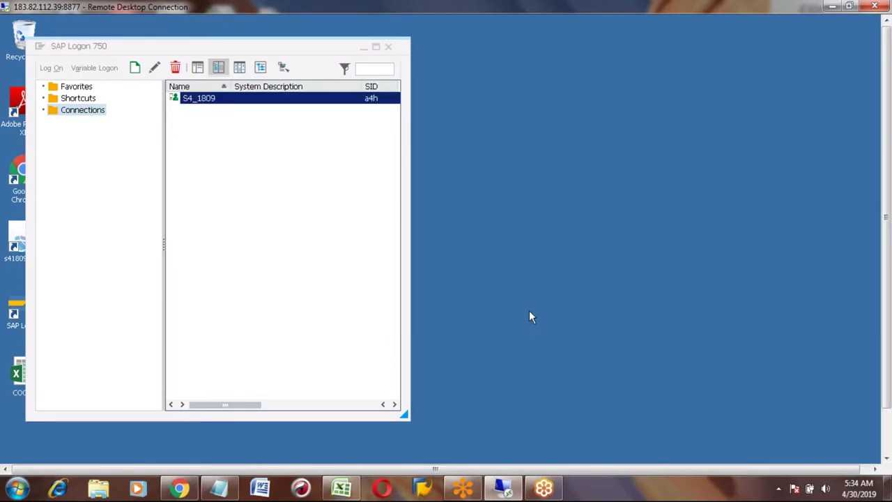
double_click(200, 101)
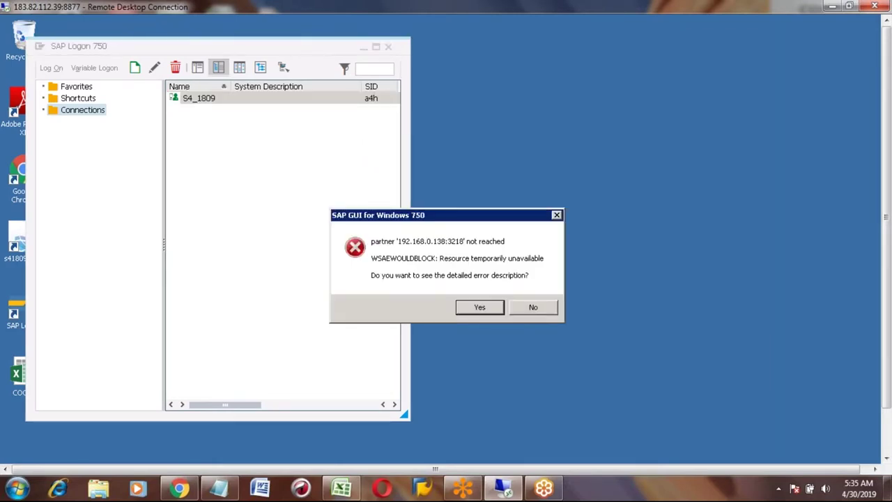
left_click(534, 308)
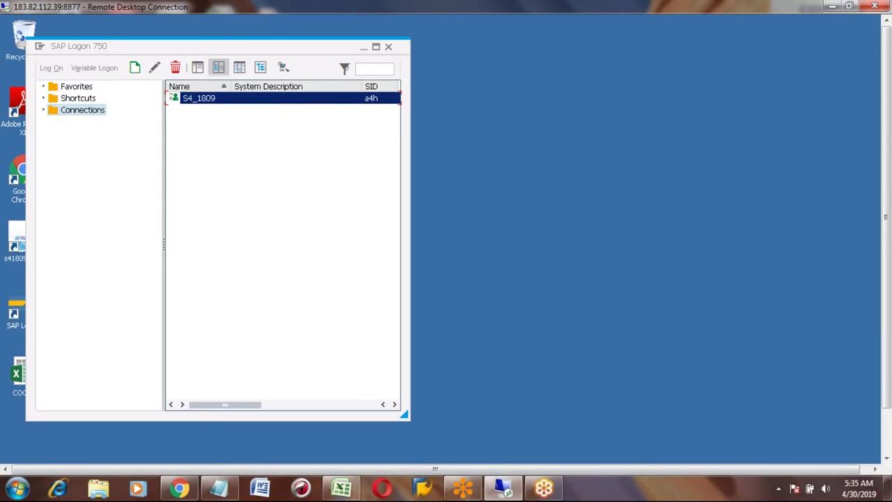
key("Return")
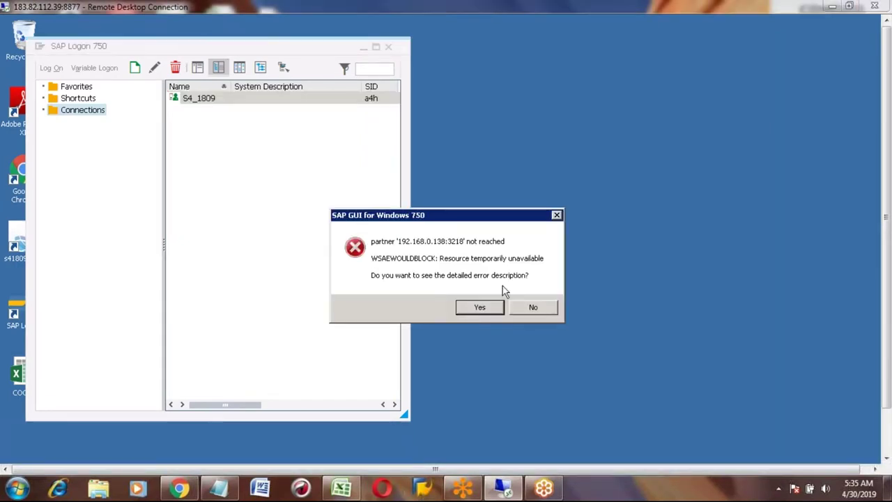
left_click(536, 310)
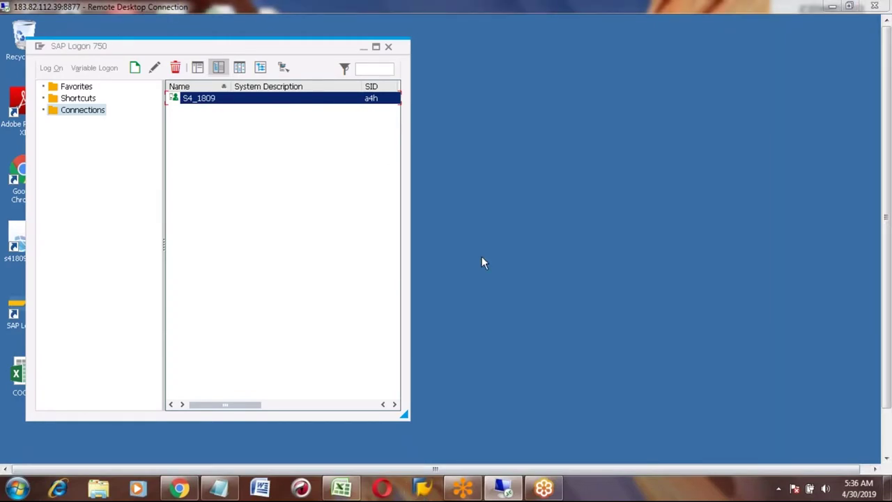
- Switch to the local SAP Logon 740 and start the ECC Kurian logon
left_click(833, 7)
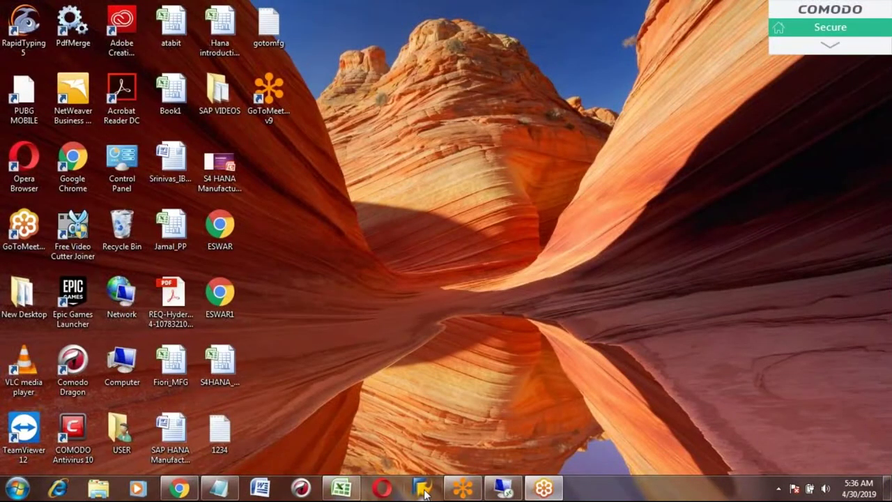
left_click(424, 490)
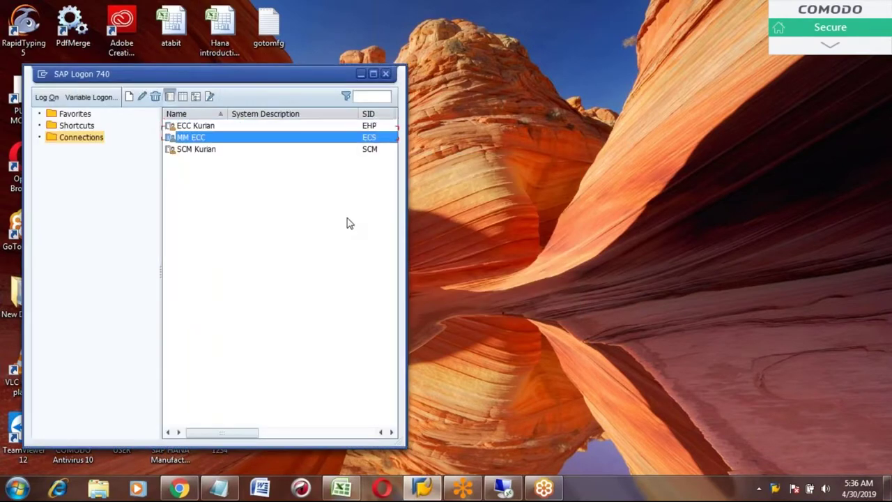
key("Down")
key("Up")
key("Up")
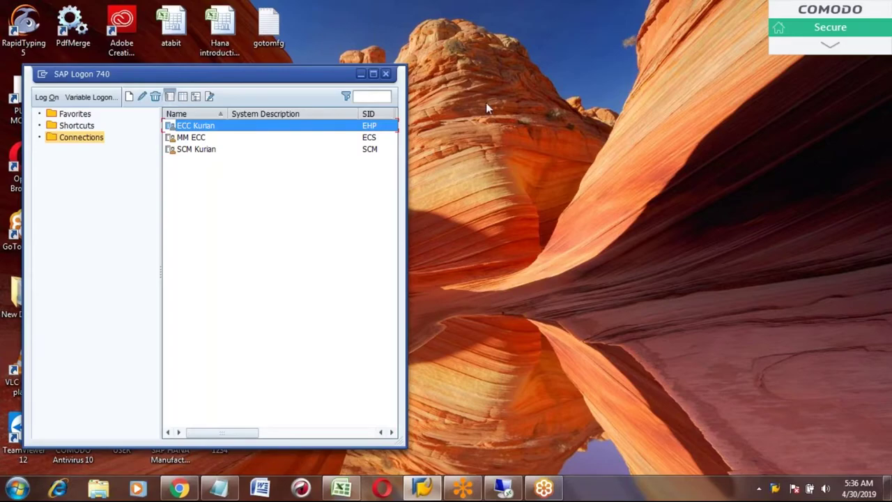
key("Return")
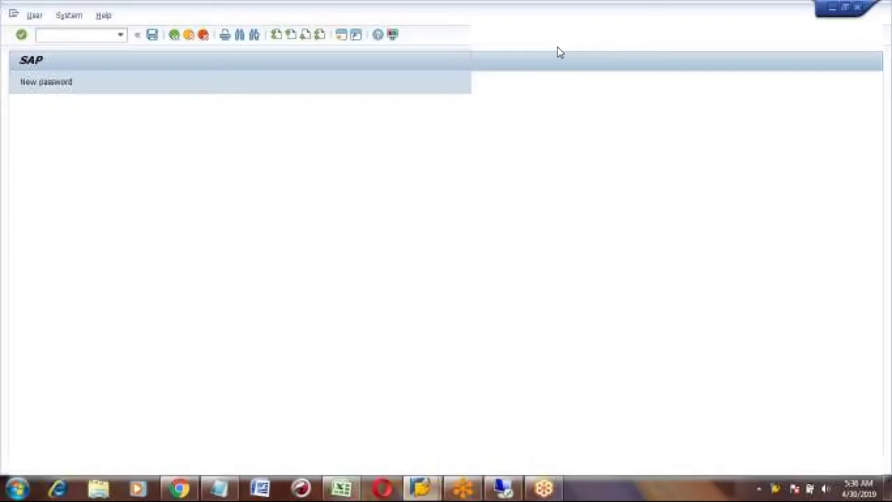
- Pick the saved user name for ECC Kurian client 800, then minimize the logon screen
key("BackSpace")
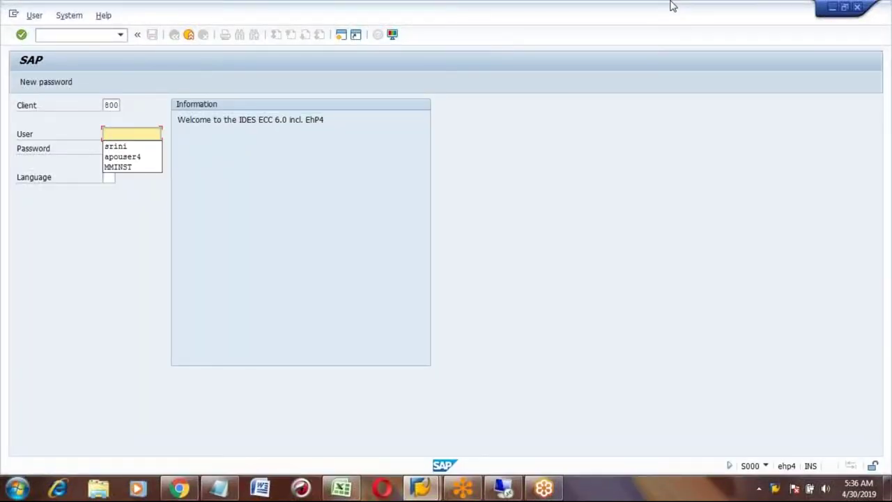
key("Down")
key("Down")
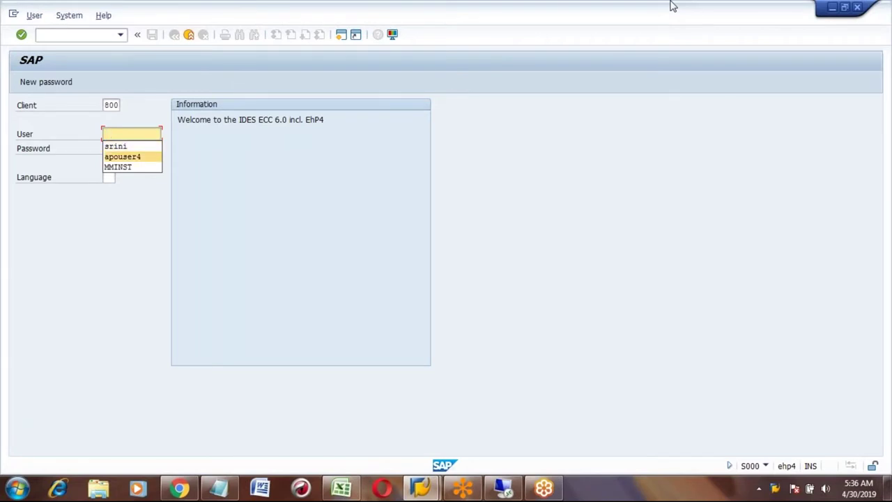
key("Return")
key("Tab")
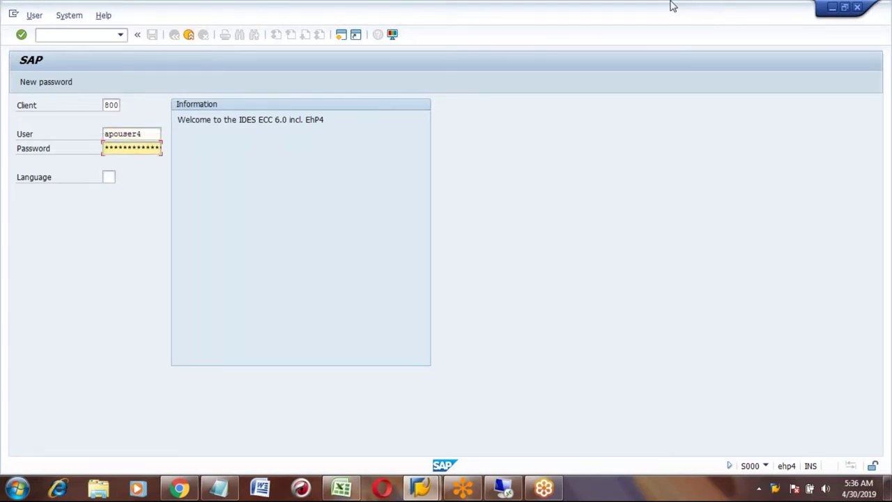
left_click(832, 8)
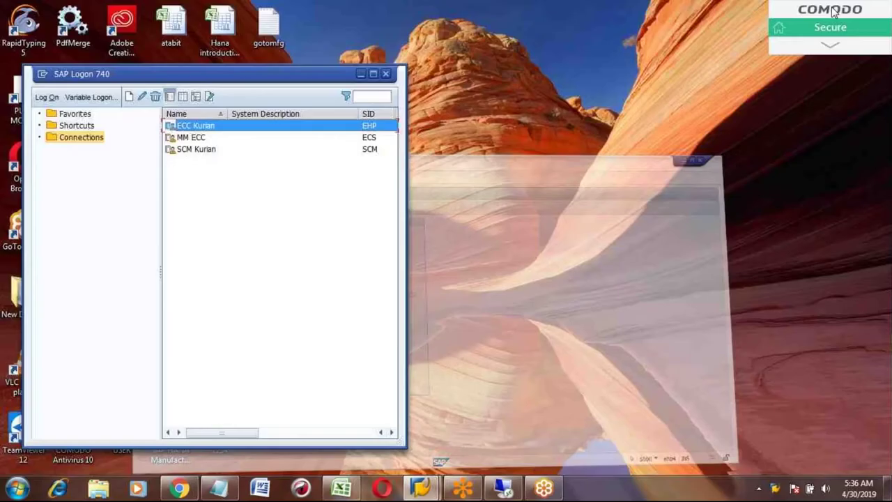
- Back on the Remote Desktop, retry the S4_1809 logon twice, dismissing each connection error
left_click(504, 488)
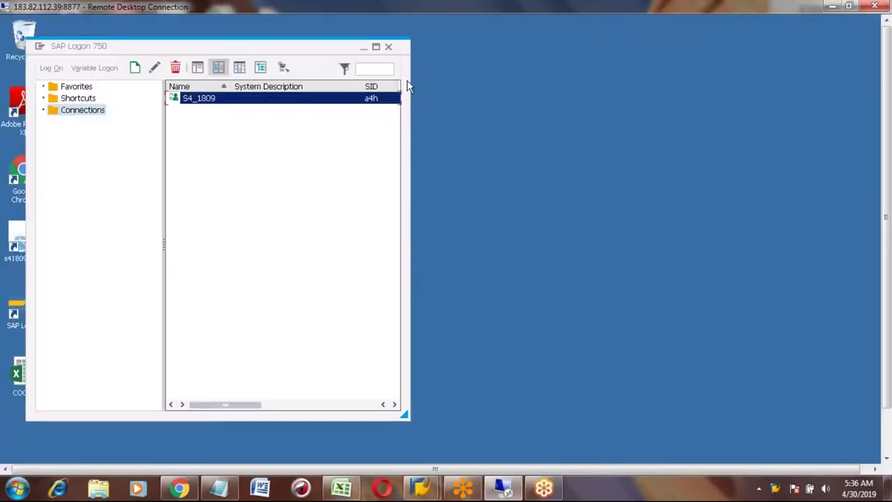
double_click(202, 99)
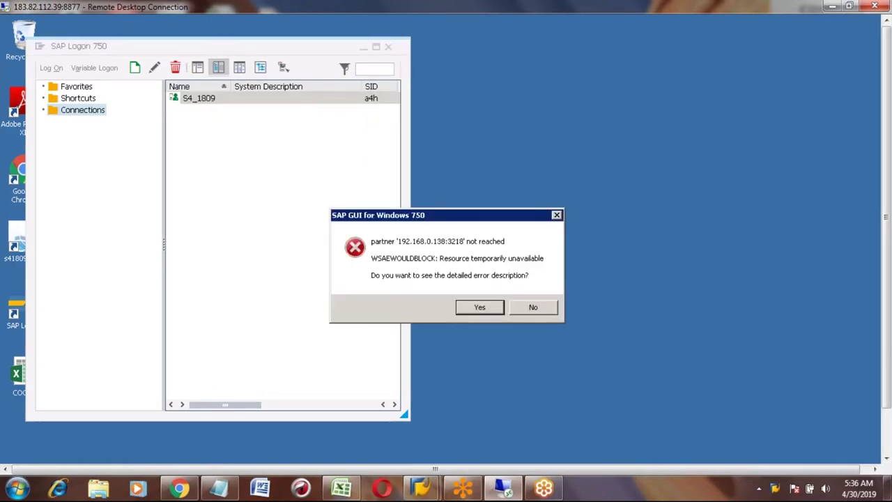
left_click(531, 308)
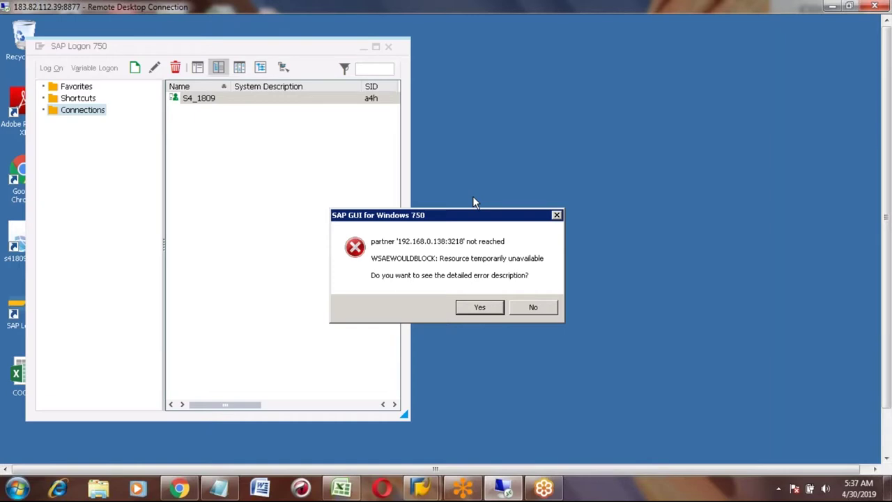
left_click(529, 307)
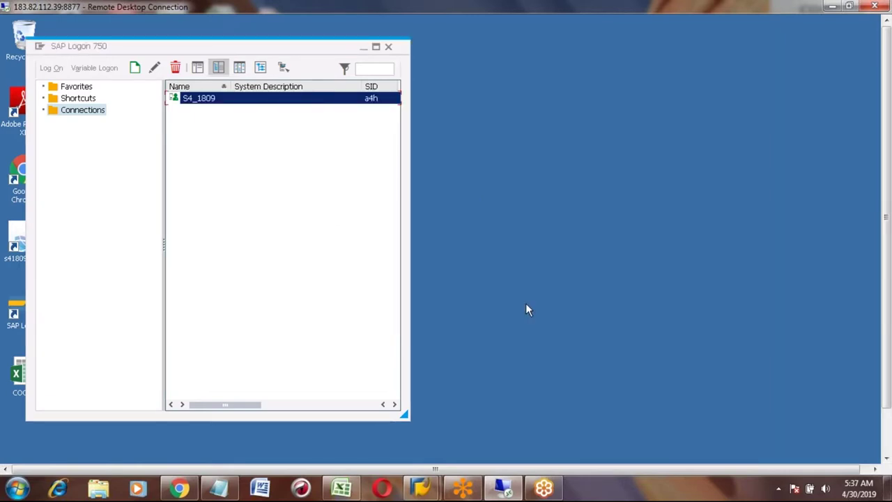
double_click(214, 101)
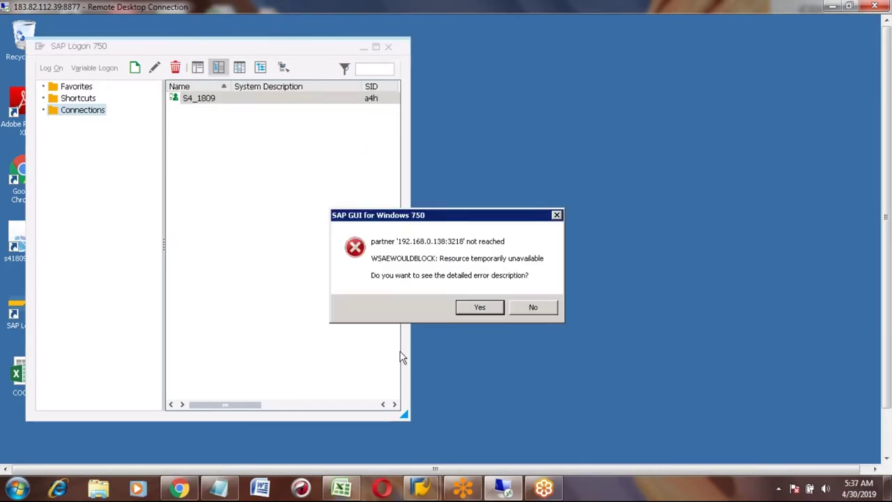
left_click(542, 312)
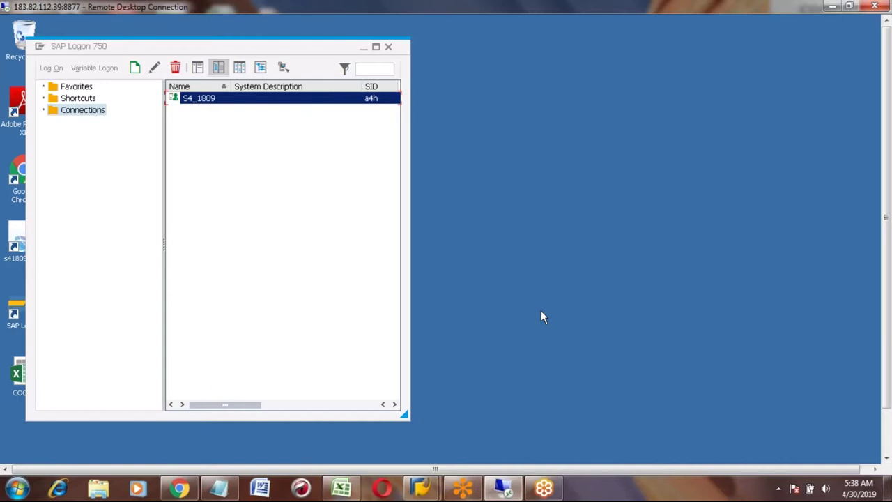
left_click(341, 488)
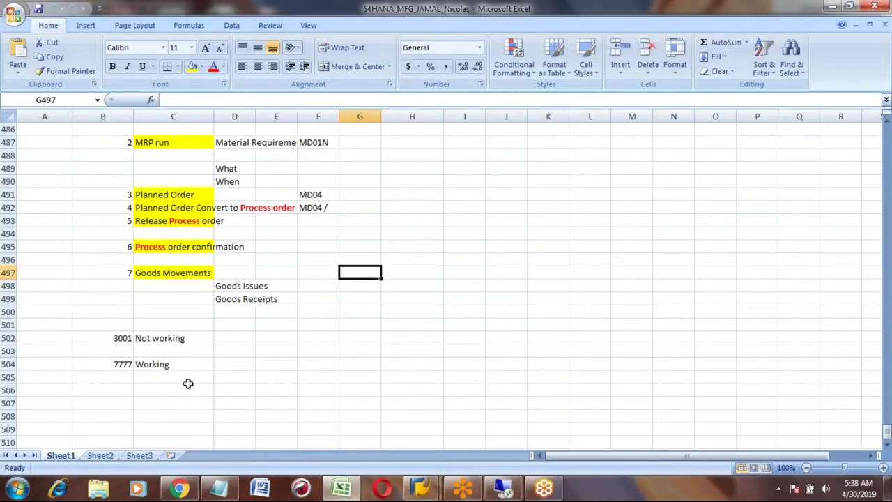
- Enter CET in B508 and the time 8:08 in C508
left_click(188, 387)
key("Left")
key("Down")
key("Down")
key("Down")
key("Down")
key("Down")
key("Down")
key("Down")
key("Down")
key("Up")
key("Up")
key("Up")
key("Up")
key("Up")
key("Up")
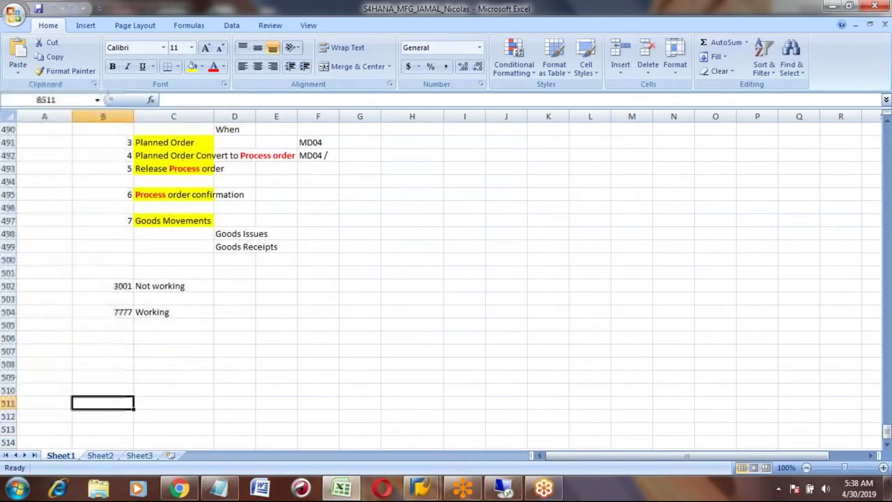
key("Up")
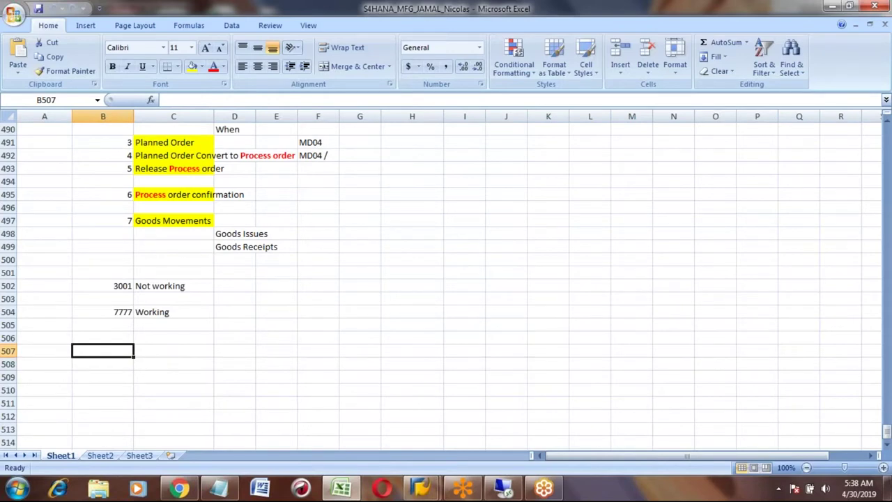
key("Down")
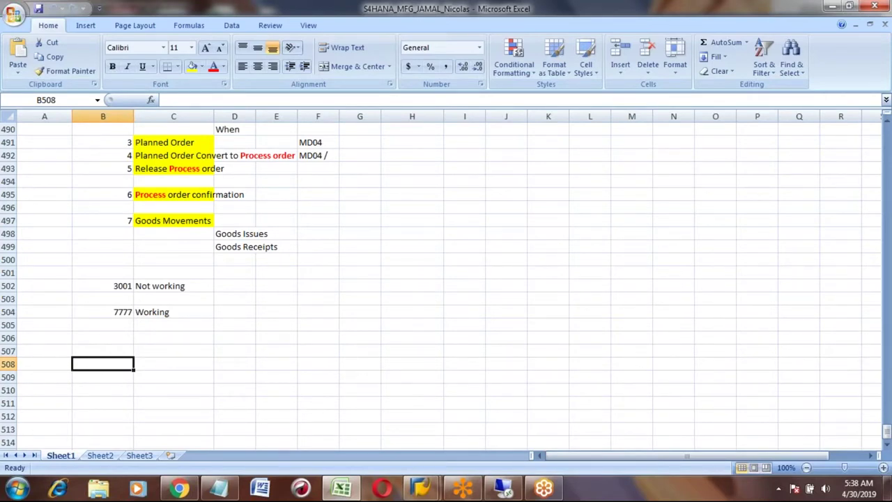
type("CET")
key("Tab")
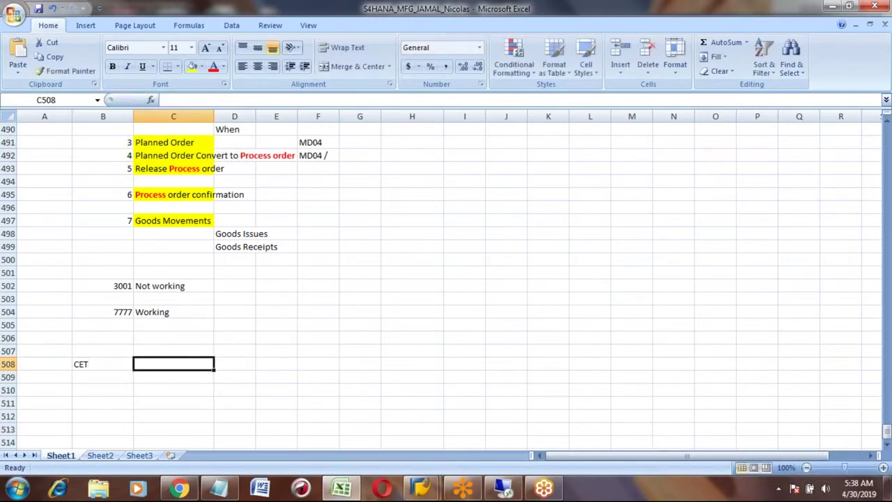
type("8:08")
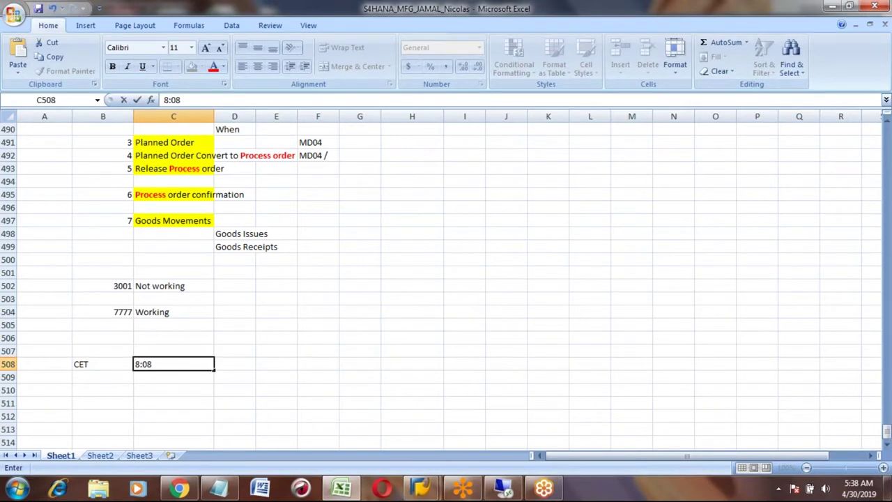
key("Return")
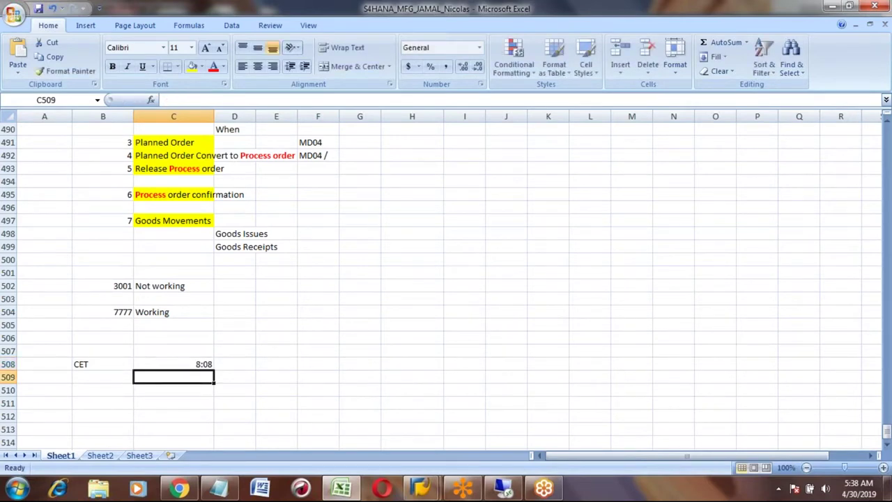
- Enter 7:08 in C509, then relabel B508 as EST and B509 as CET
type("8")
key("BackSpace")
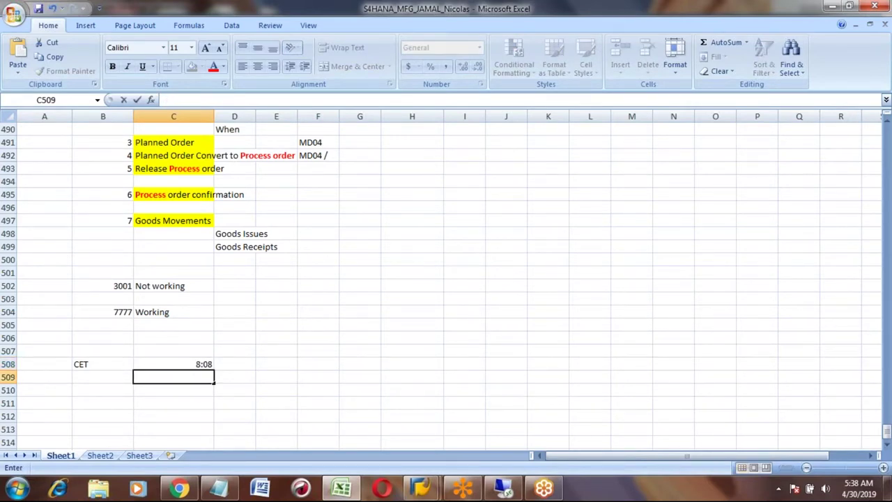
type("7:08")
key("Return")
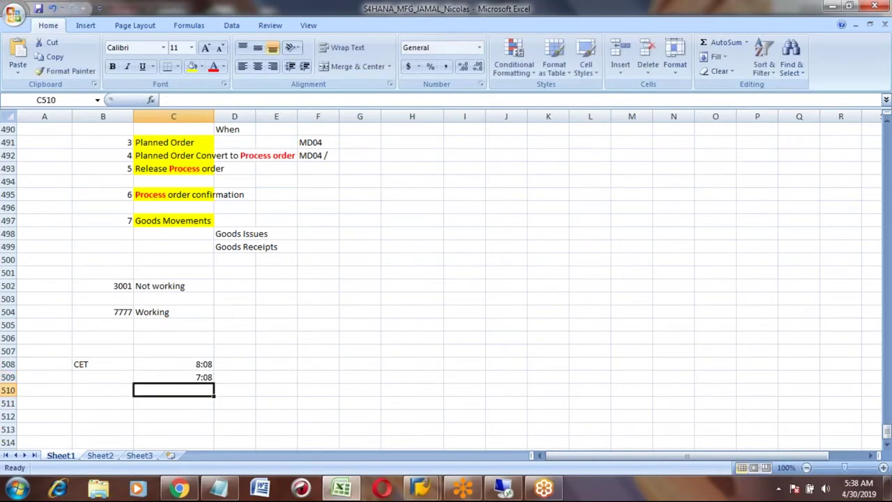
left_click(173, 363)
left_click(103, 364)
type("EST")
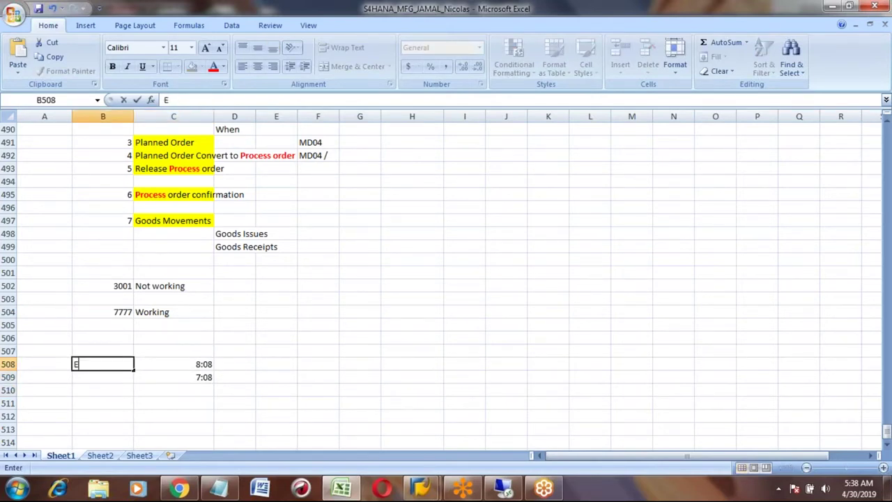
key("Return")
type("CET")
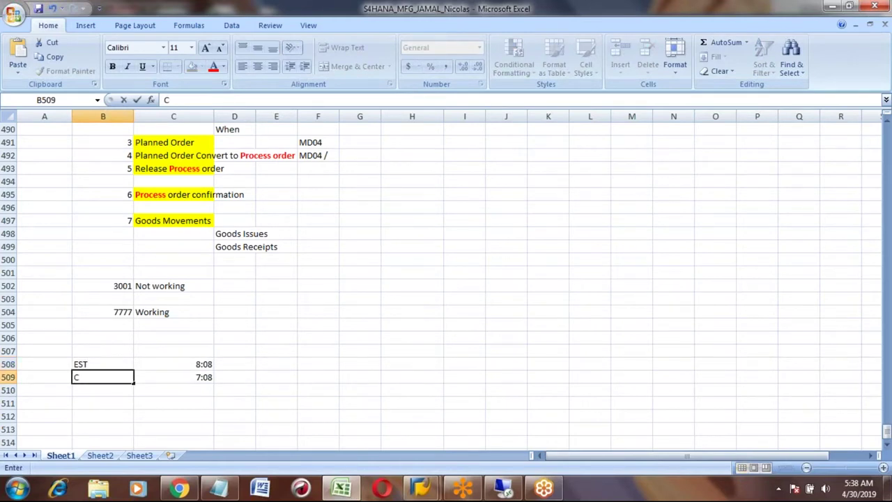
key("Return")
- Enter the time 5:30 in D507
key("Up")
key("Up")
key("Down")
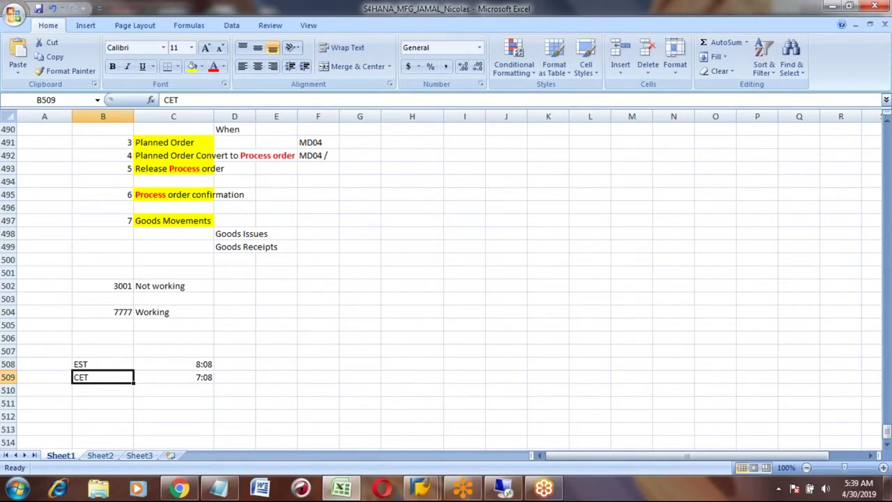
key("Right")
key("Right")
key("Up")
key("Left")
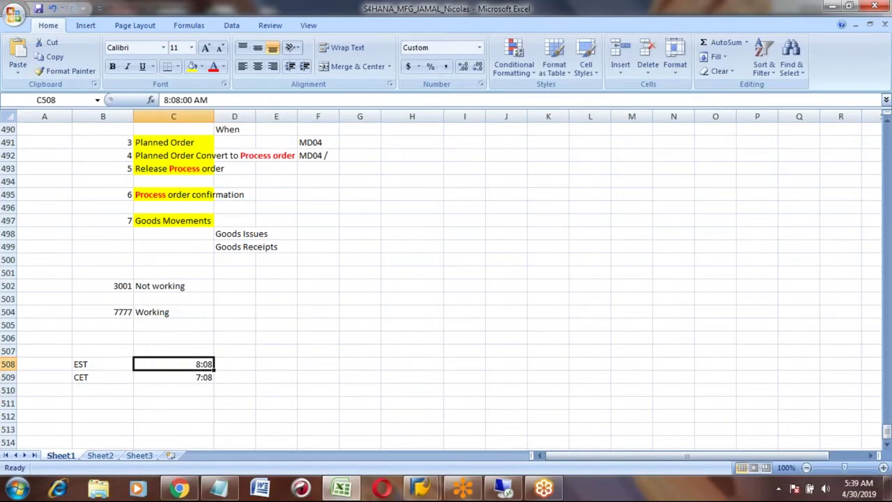
key("Right")
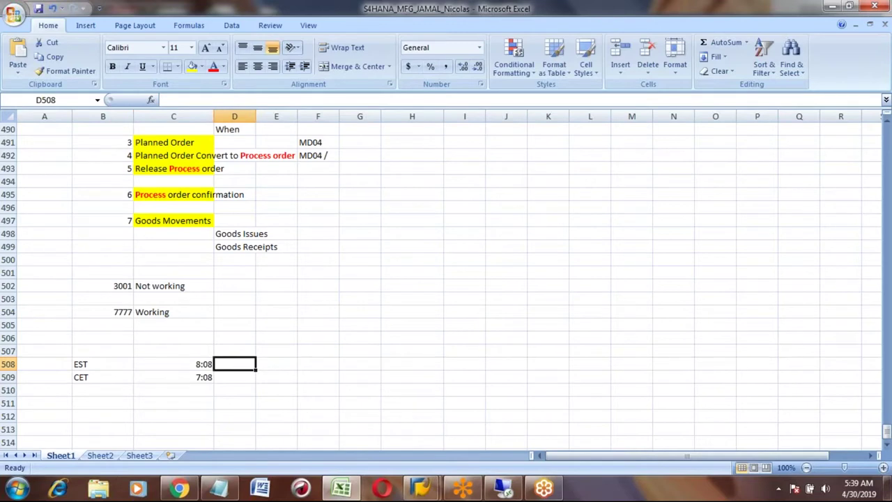
key("Down")
key("Down")
key("Down")
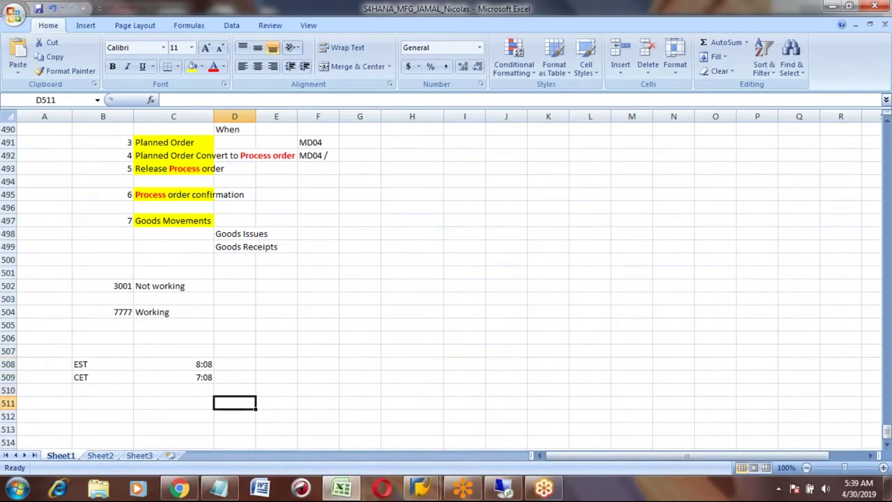
key("Up")
key("Up")
key("Up")
key("Up")
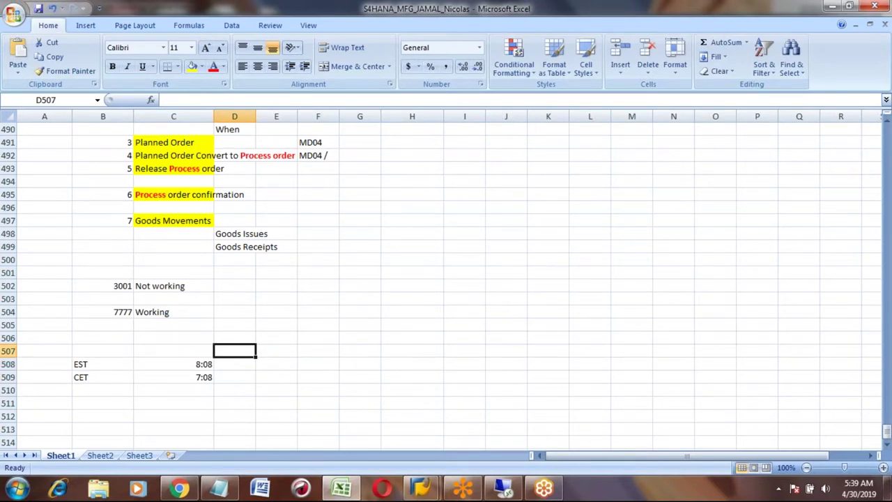
key("Down")
key("Down")
key("Down")
key("Up")
key("Up")
key("Up")
type("5:30")
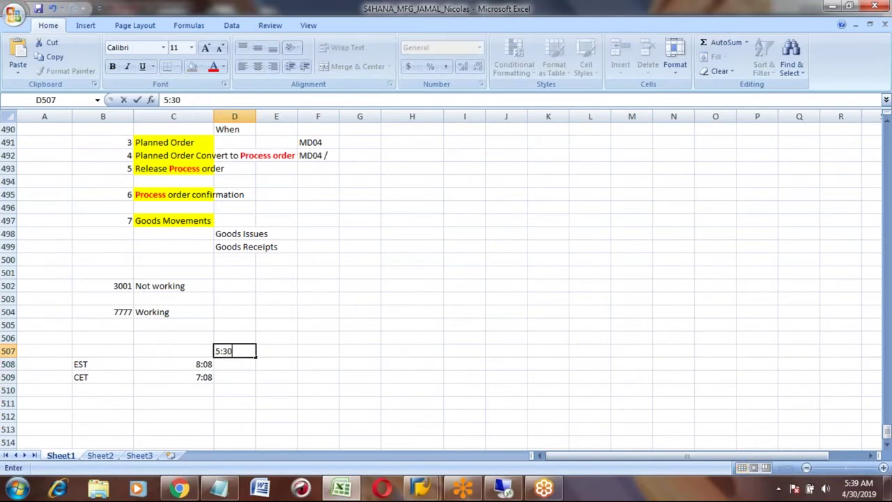
key("Return")
- Review the stored times in column D, cancelling a stray 8: entry
left_click(234, 350)
left_click(234, 364)
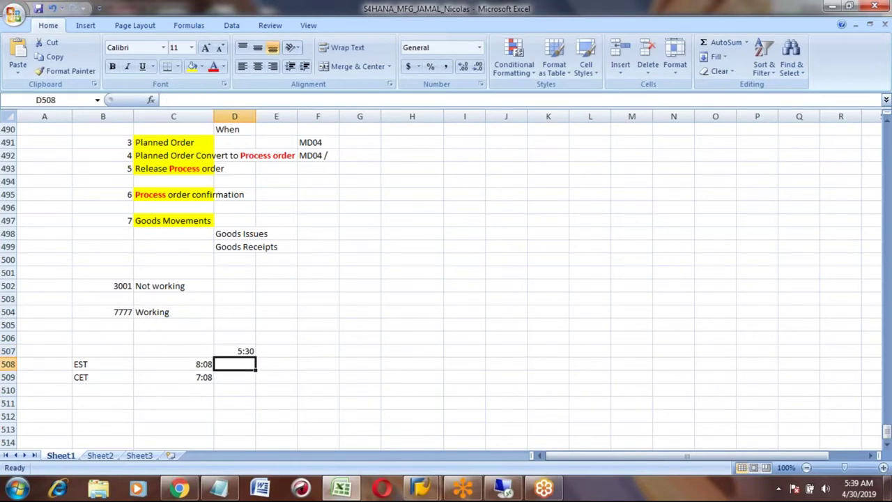
left_click(234, 377)
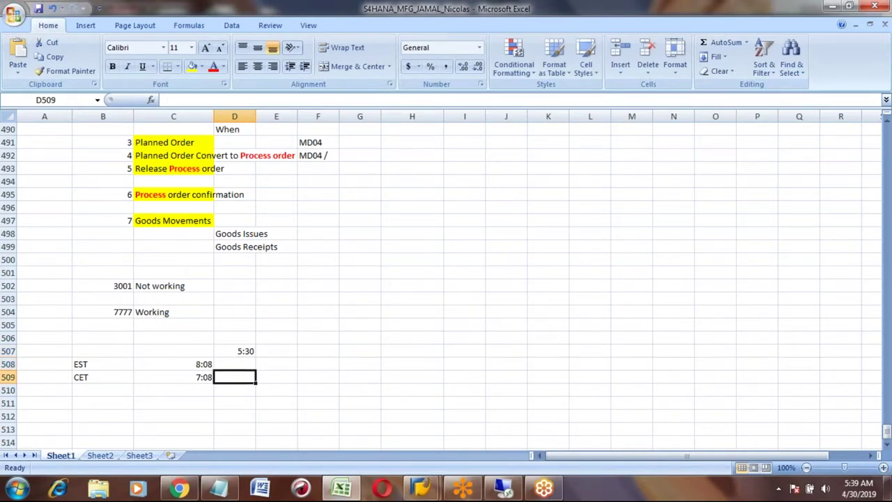
key("Up")
key("Up")
key("Up")
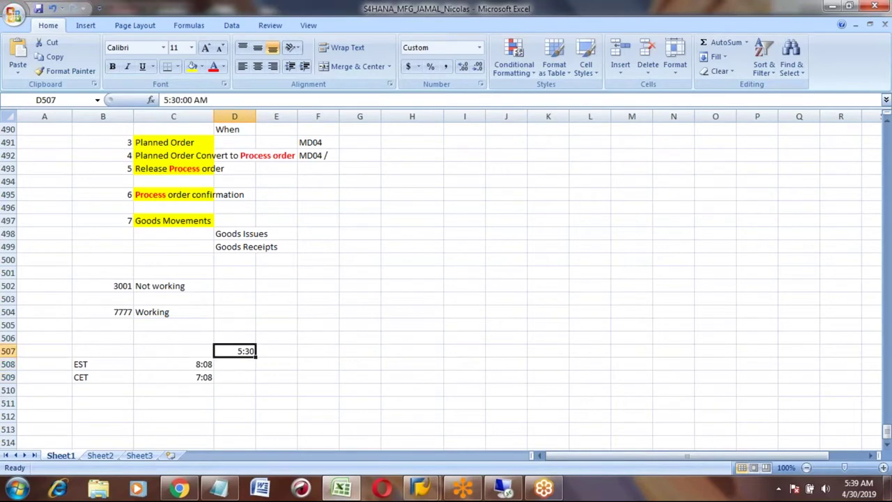
key("Down")
key("Down")
key("Down")
key("Down")
key("Down")
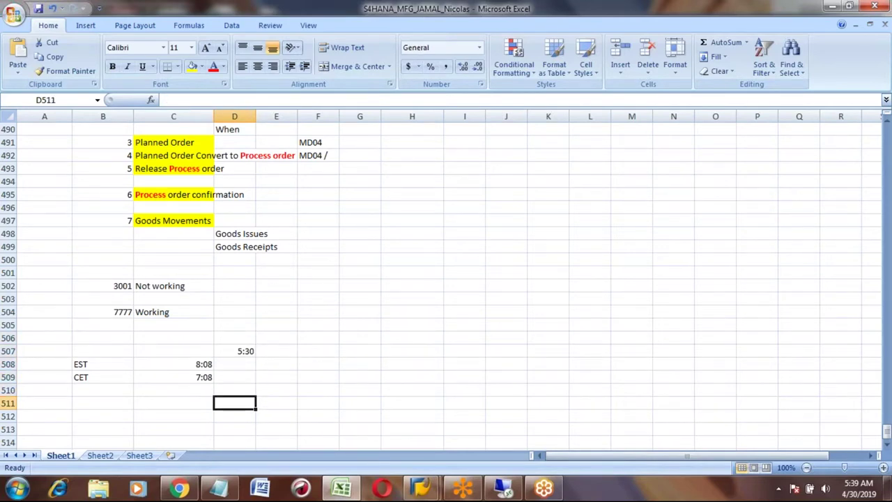
type("8:")
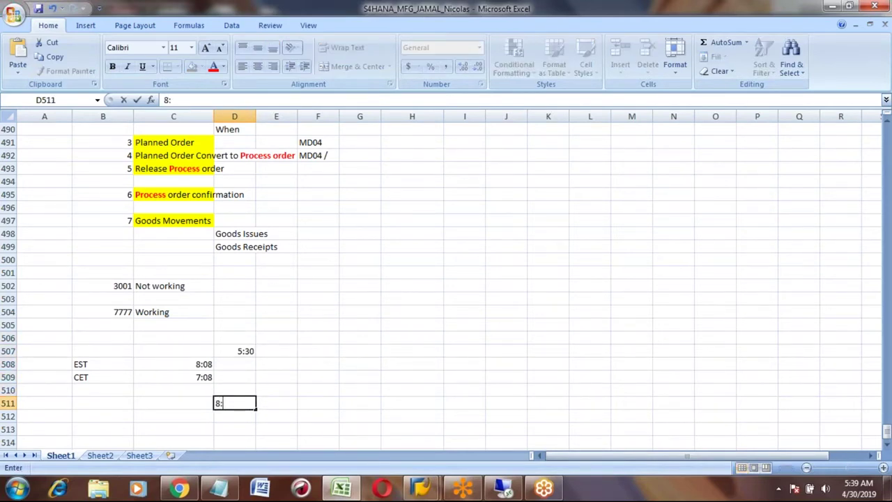
key("BackSpace")
key("BackSpace")
key("Escape")
key("Up")
key("Up")
key("Up")
key("Up")
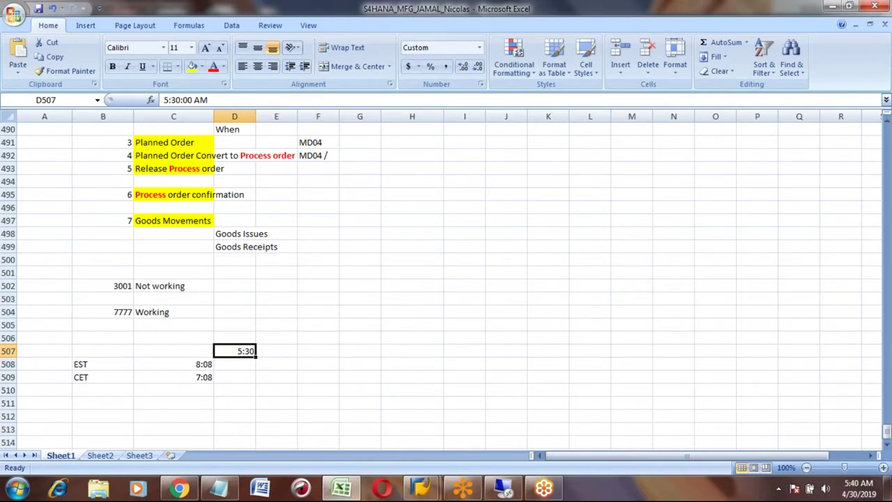
- Enter 7:30pm in D507 and 10am in D508
type("7:30am")
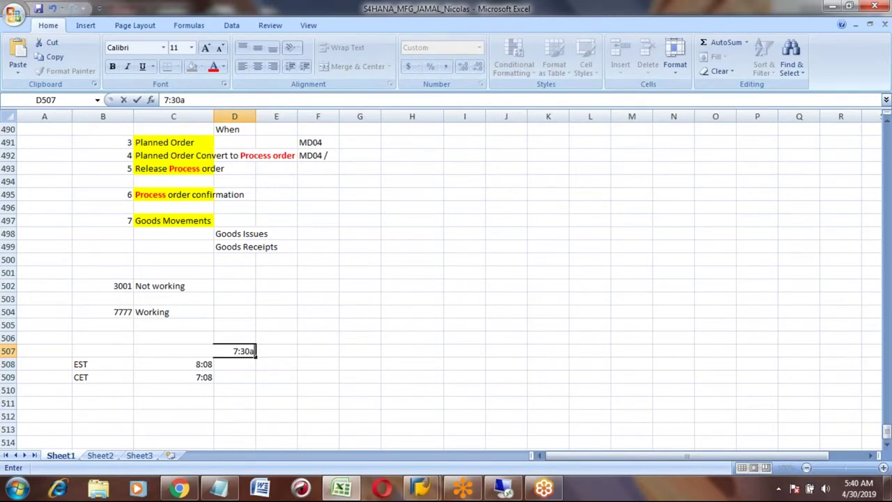
key("BackSpace")
key("BackSpace")
type("pm")
key("Return")
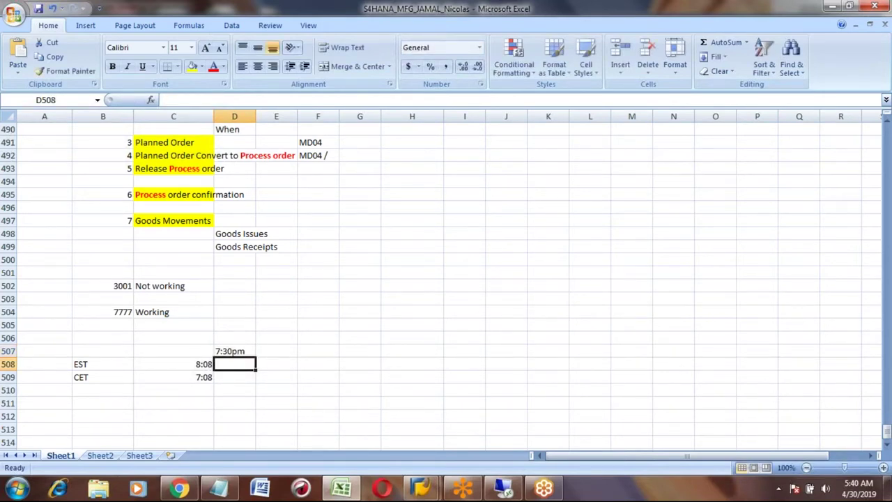
type("10:pm")
key("BackSpace")
key("BackSpace")
key("BackSpace")
type("1")
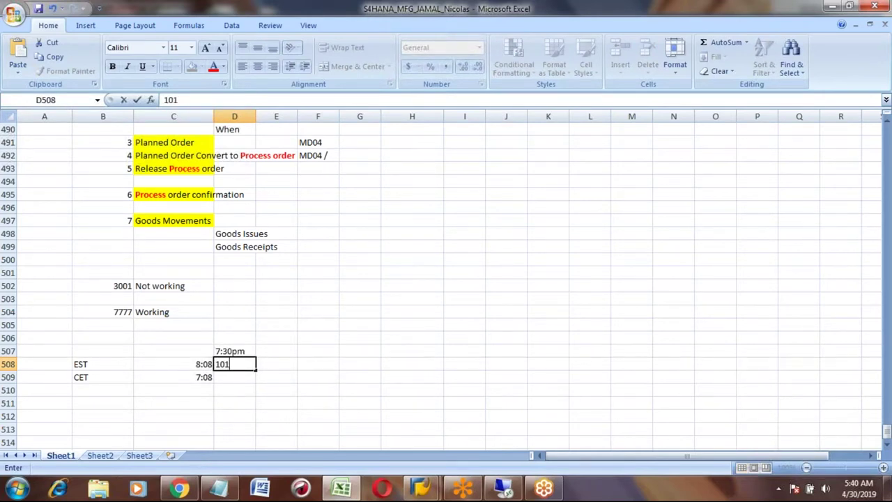
key("BackSpace")
type("am")
key("Return")
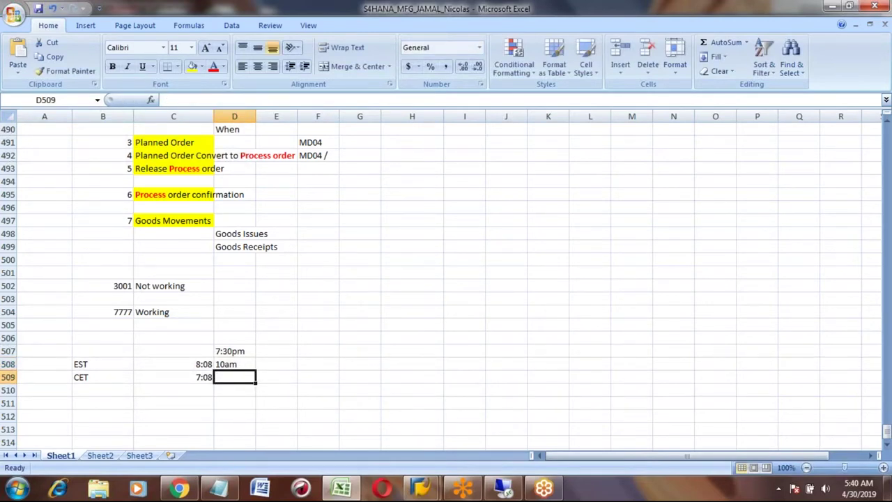
- Enter 9am in D509 and review the 10am and 9am entries
type("9:30")
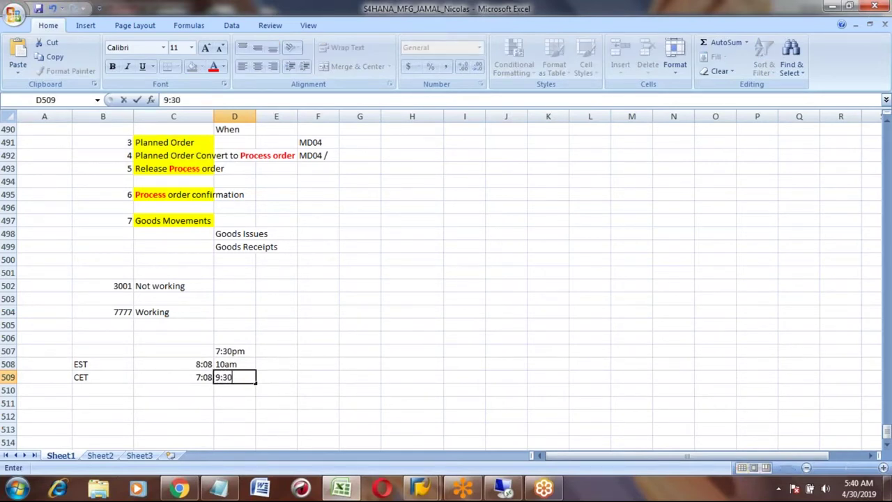
key("BackSpace")
key("BackSpace")
key("BackSpace")
type("am")
key("Return")
key("Up")
key("Up")
key("Up")
key("Down")
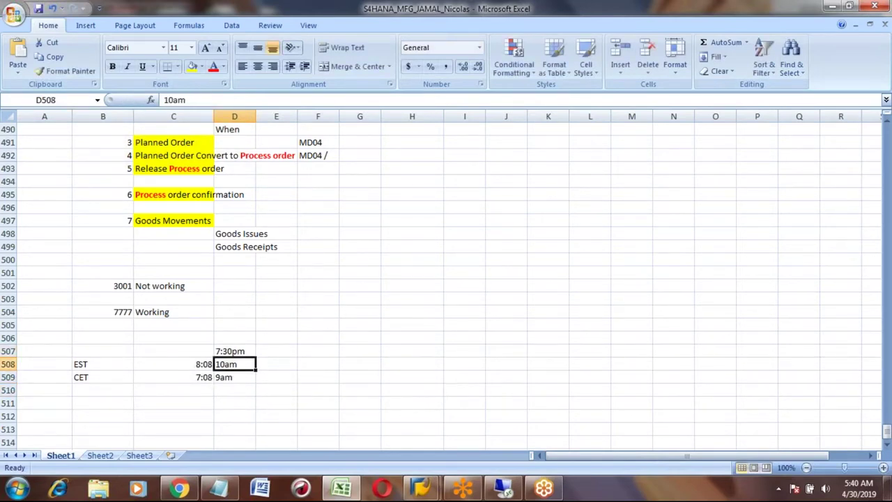
key("shift+Down")
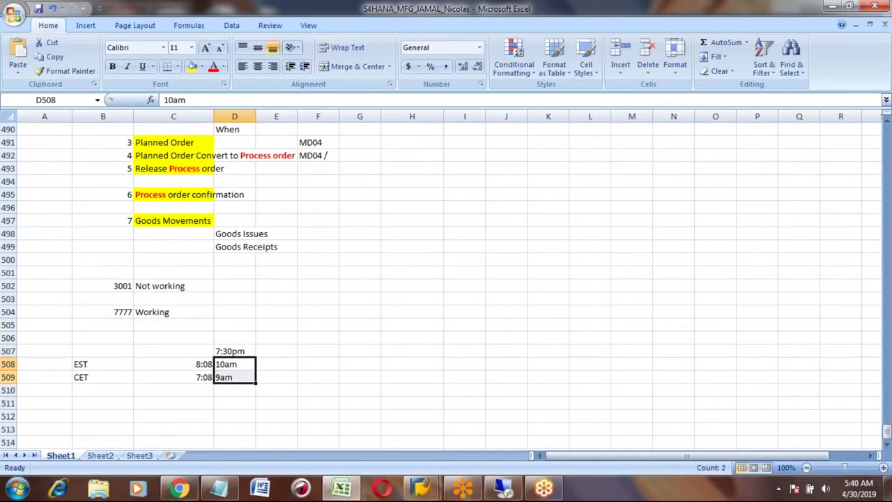
key("Right")
key("Left")
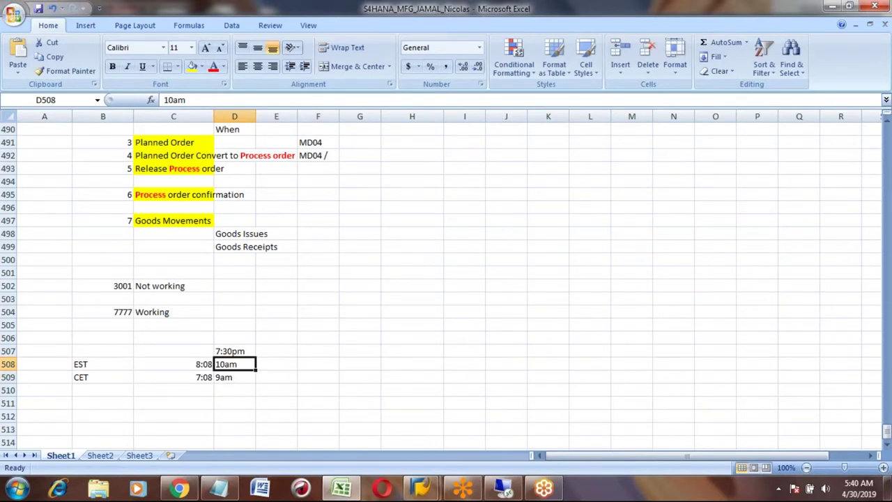
key("Down")
key("Up")
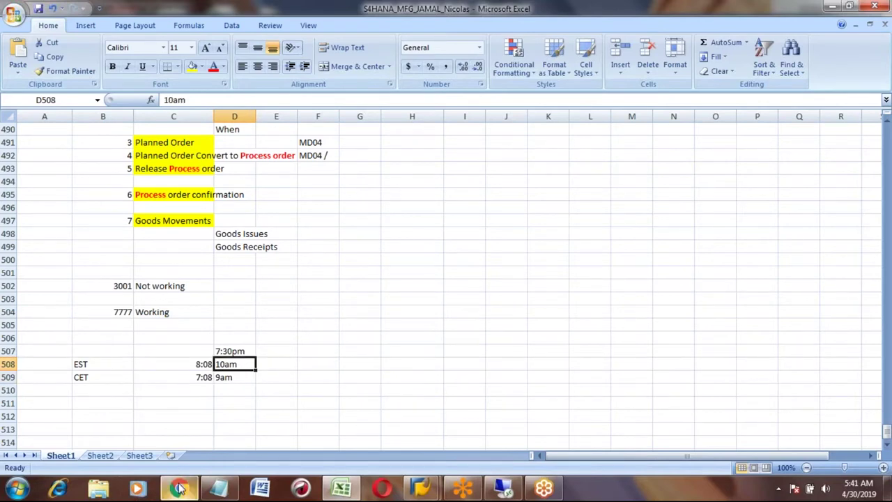
- Search Google for 'CET to IST' in a new tab and open the worldtimebuddy.com converter
left_click(180, 488)
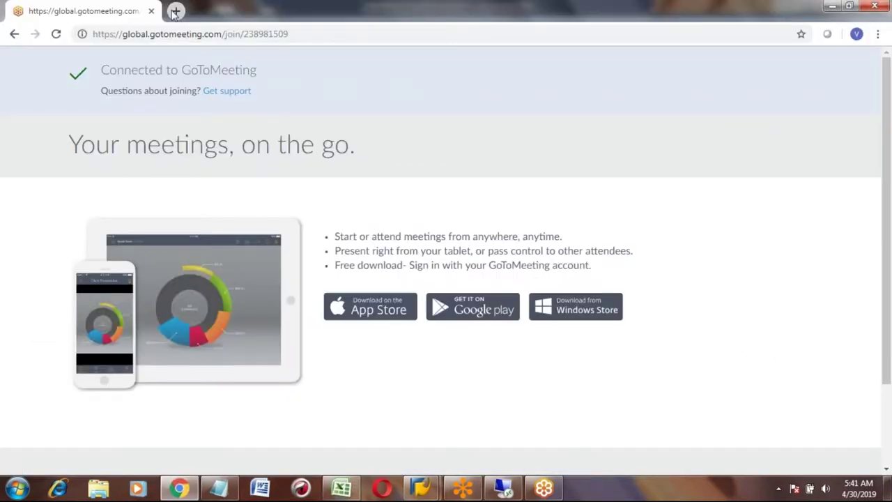
left_click(175, 12)
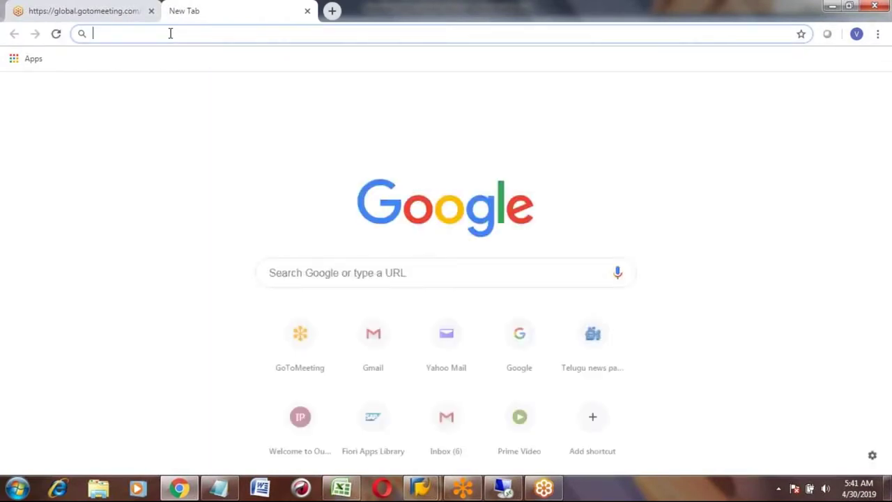
left_click(285, 281)
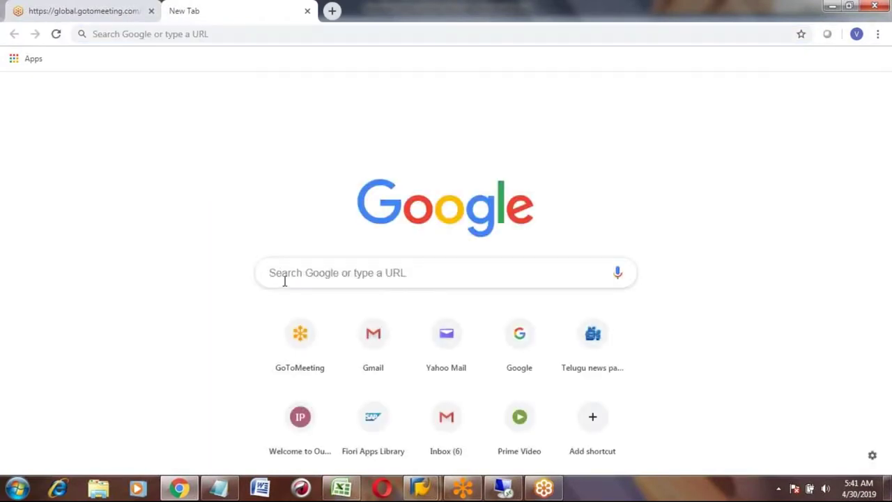
type("CE")
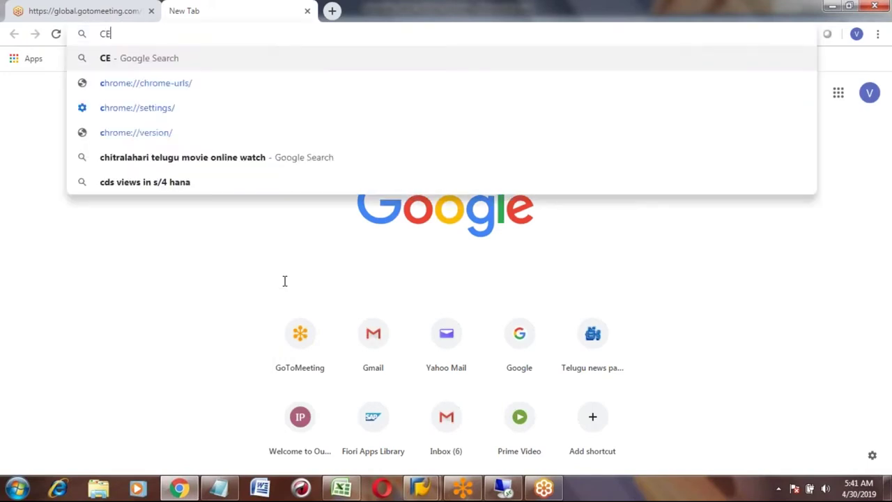
type("T to IST")
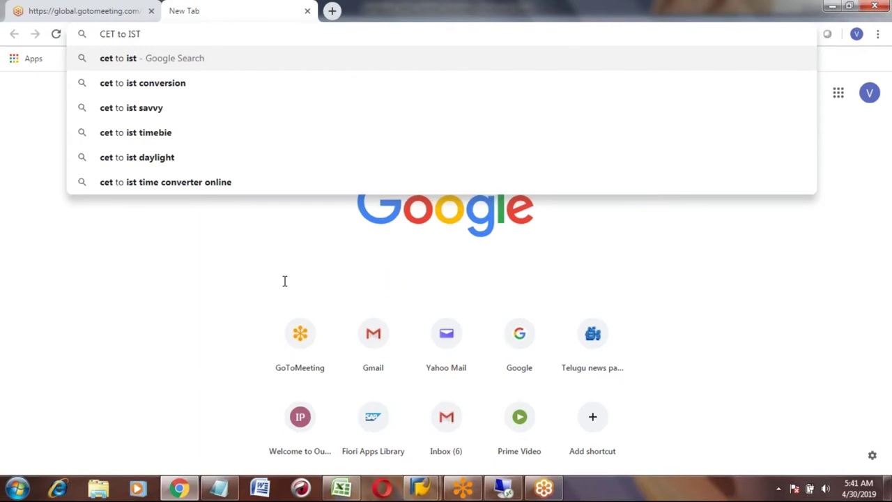
key("Return")
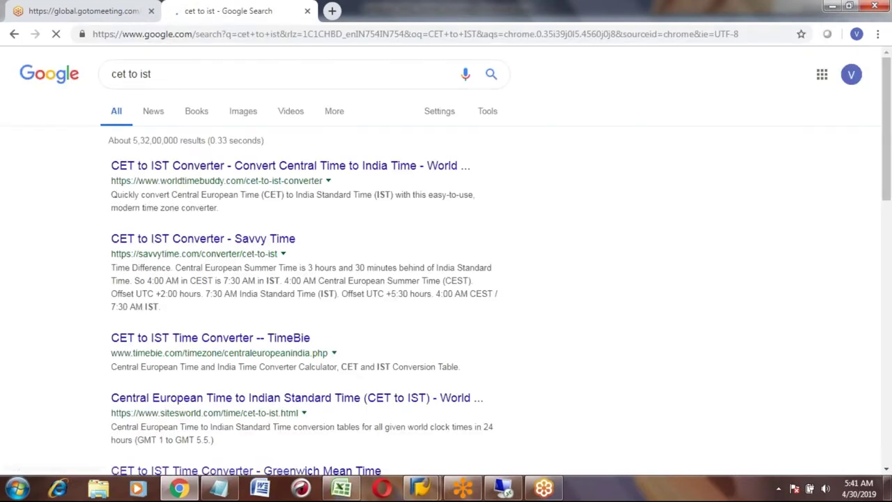
left_click(216, 172)
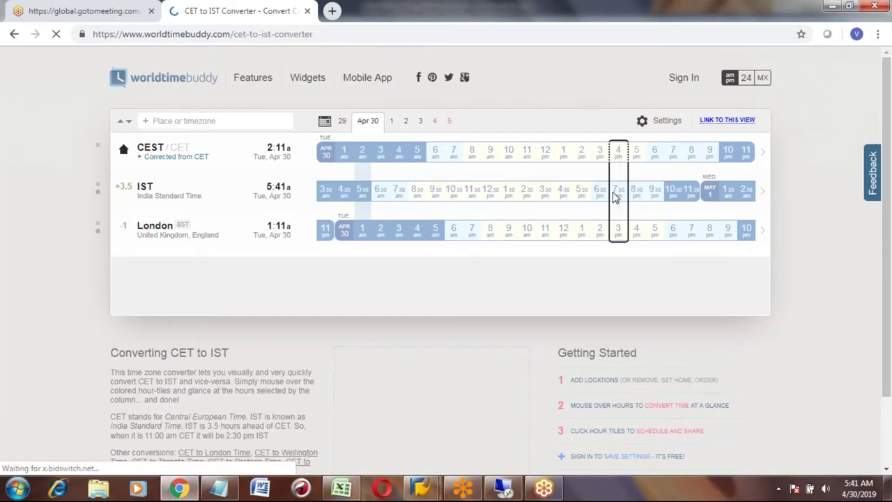
- Select an hour column and add Eastern Time (US) by entering 'est'
left_click(614, 196)
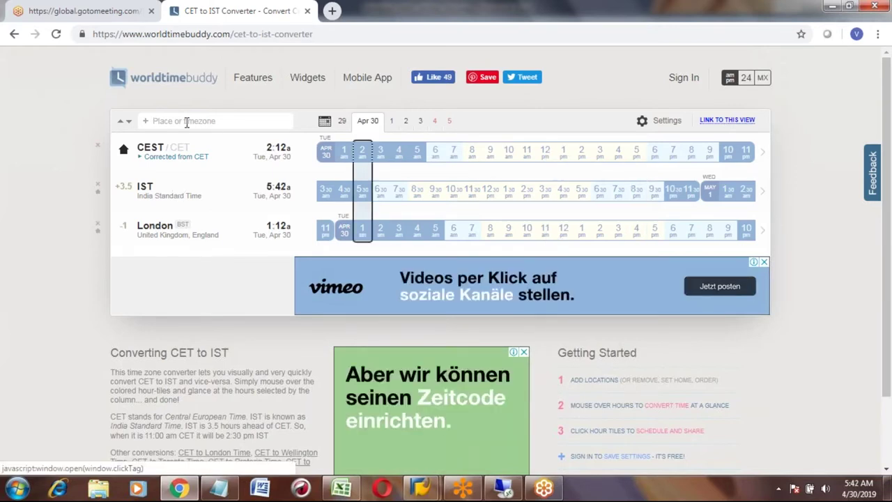
type("est")
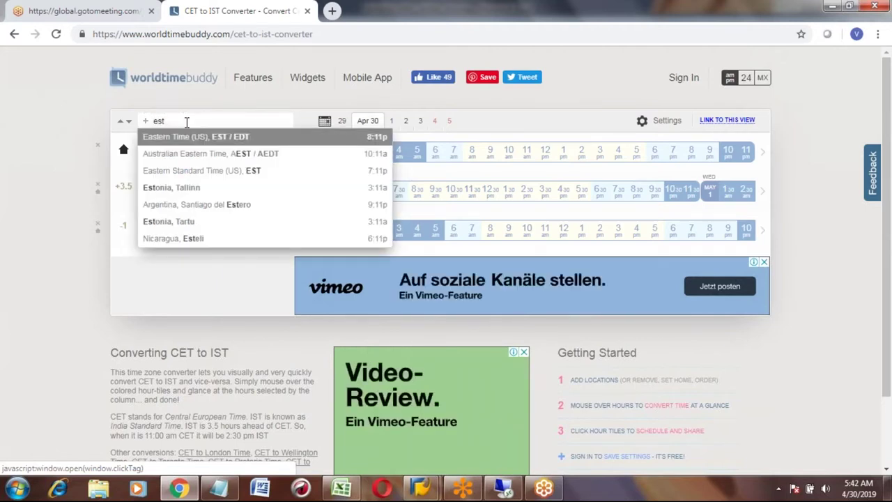
key("Return")
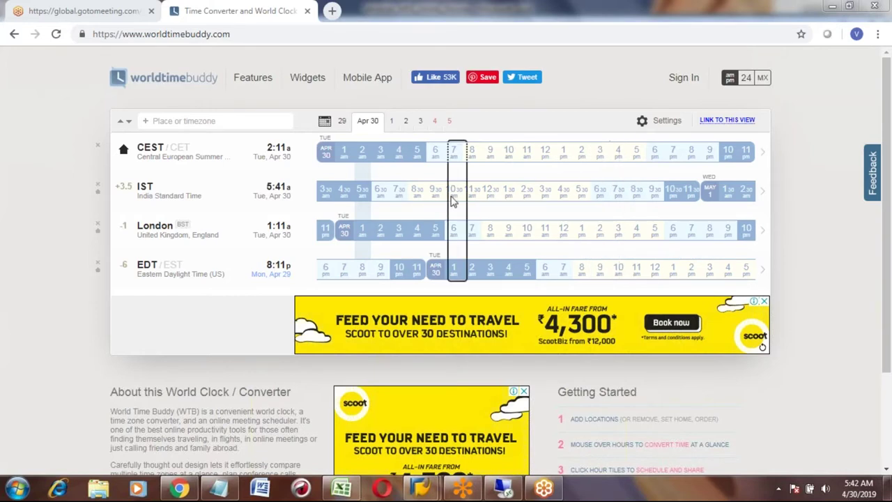
- Try adding CST, then after the four-location notice remove London and CEST
left_click(167, 123)
type("CST")
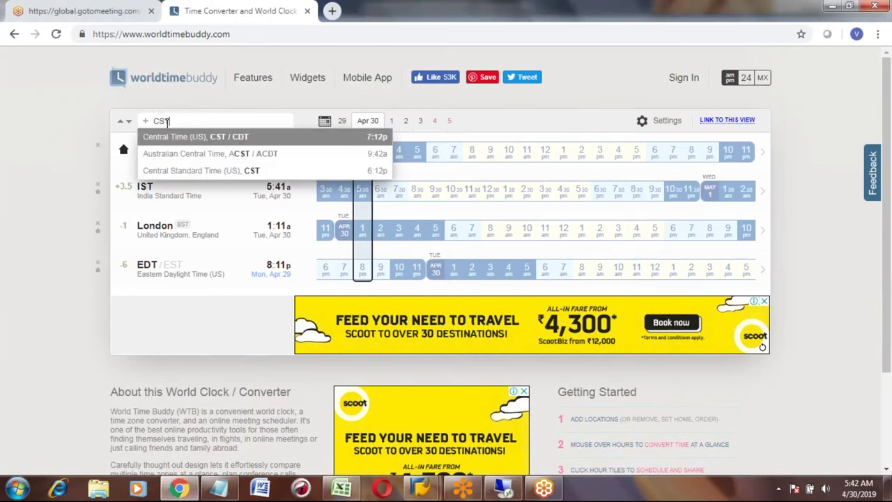
left_click(178, 139)
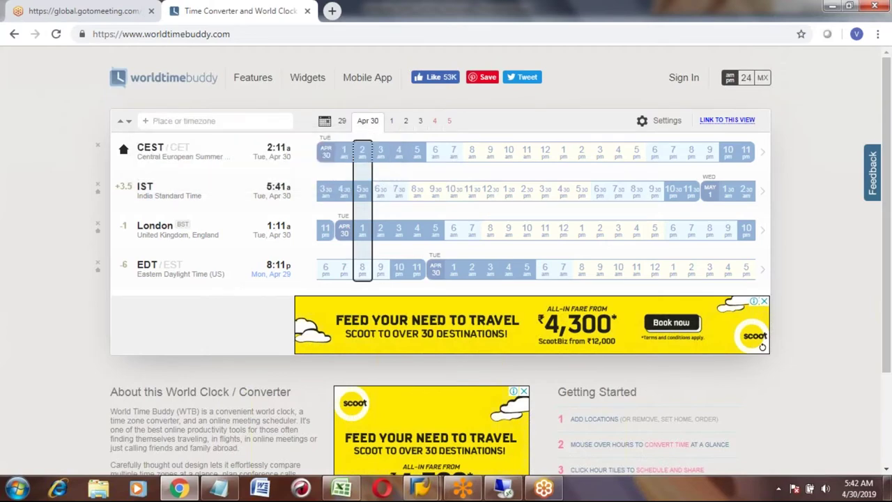
left_click(402, 212)
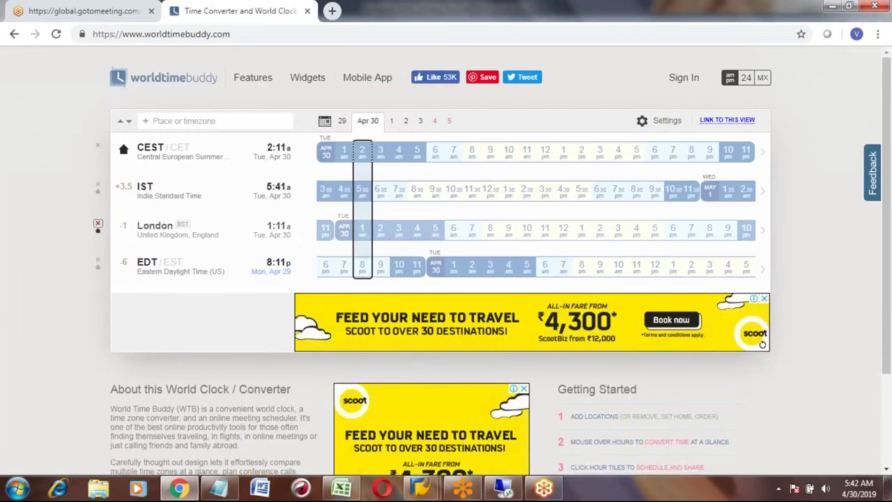
left_click(98, 227)
left_click(97, 148)
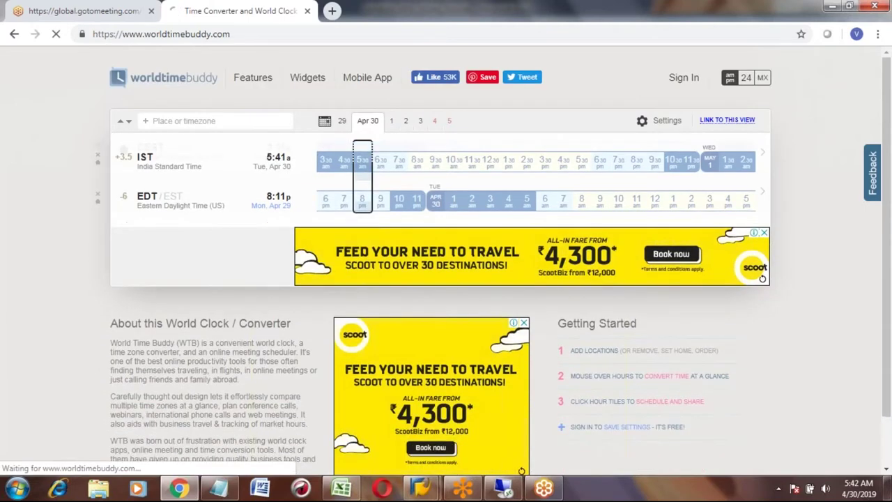
- Add Central Time (US) to the comparison via CST
left_click(165, 122)
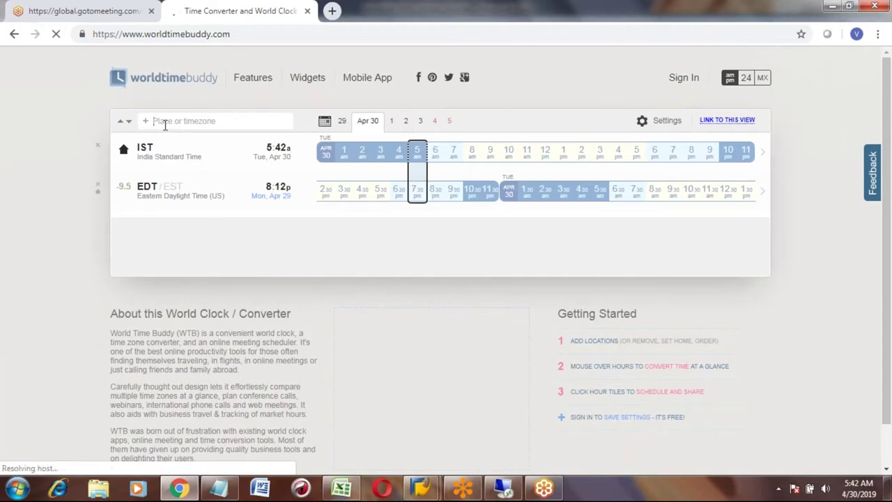
type("CST")
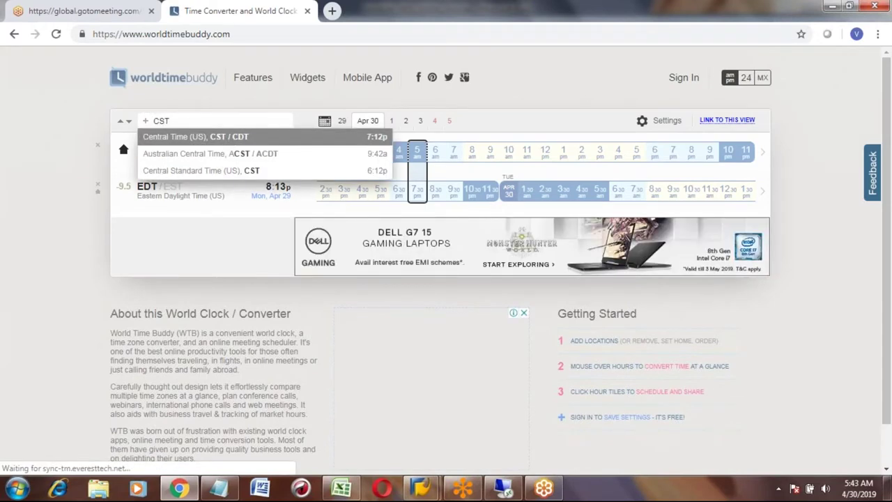
left_click(226, 140)
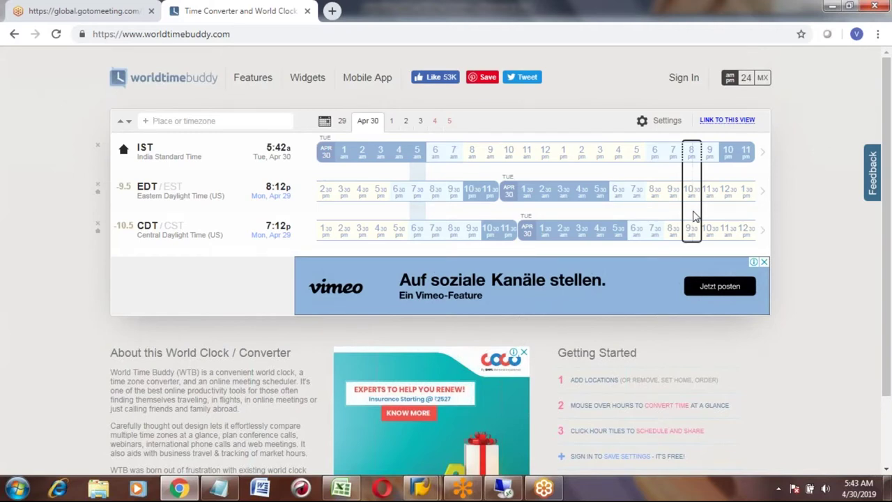
- On the remote desktop, retry the S4_1809 logon and decline the error details
left_click(515, 492)
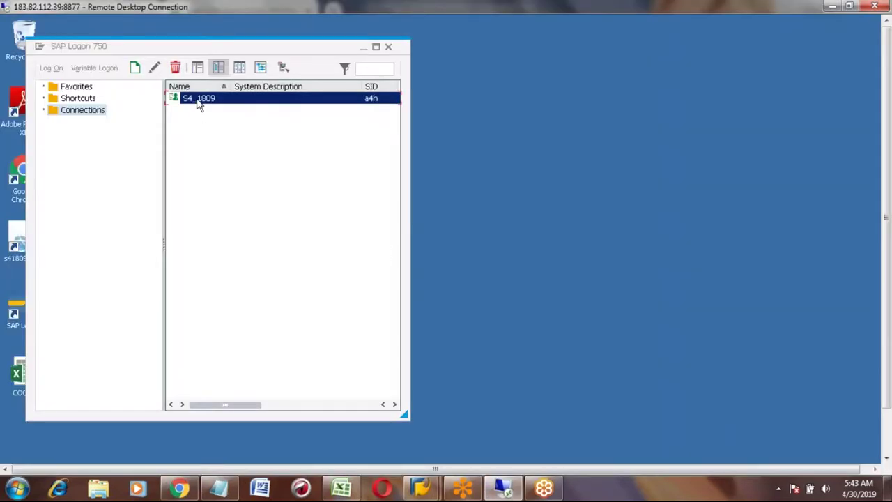
double_click(202, 101)
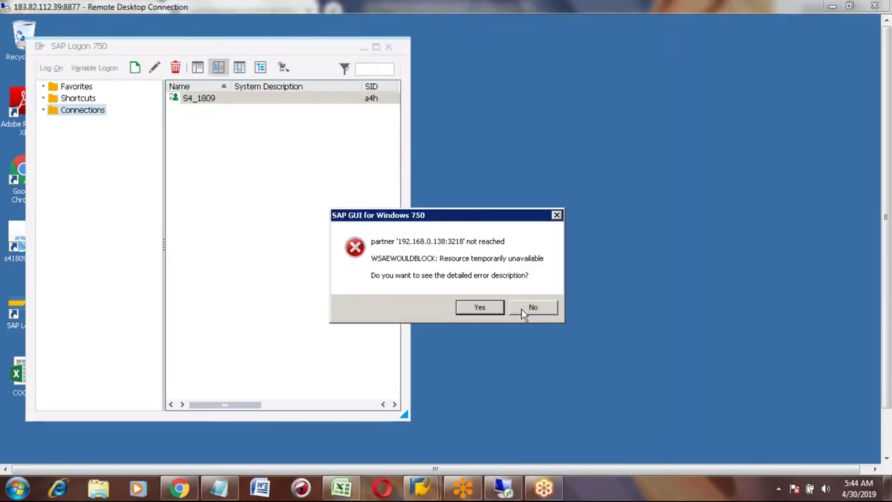
left_click(524, 312)
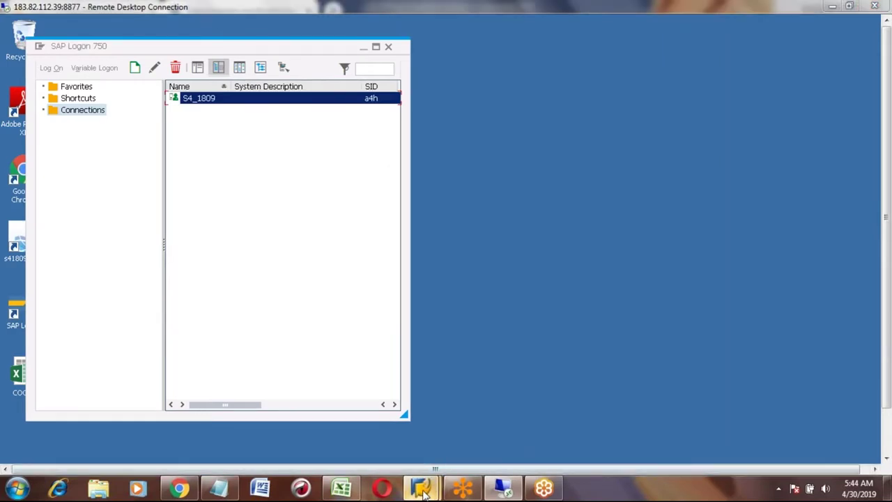
- Log on to MM ECC client 800 with the saved user name and the account password
mouse_move(420, 488)
left_click(369, 429)
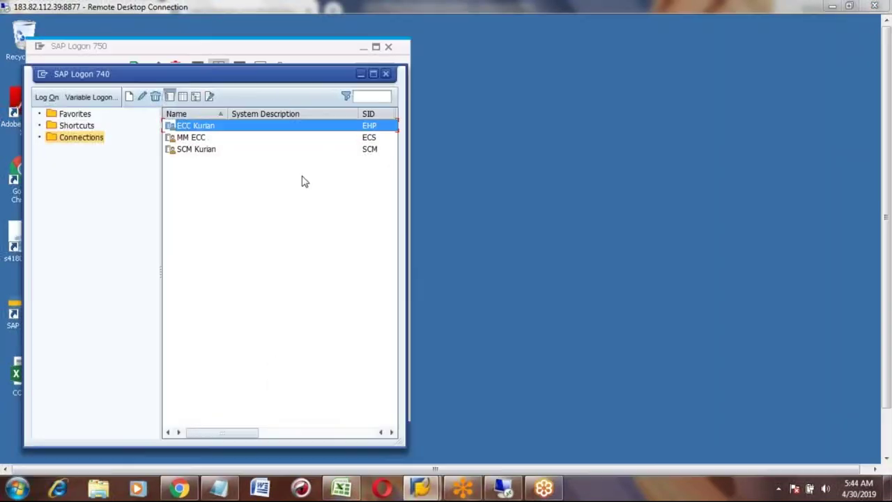
key("Down")
key("Down")
key("Up")
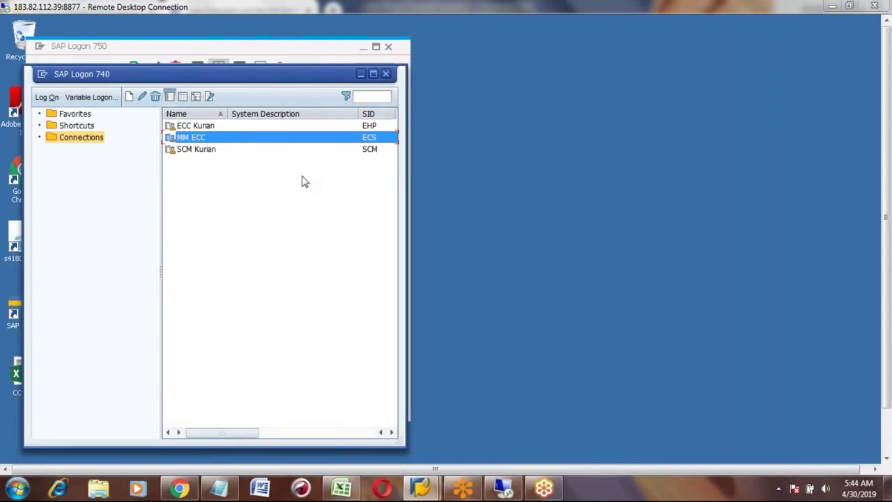
key("Return")
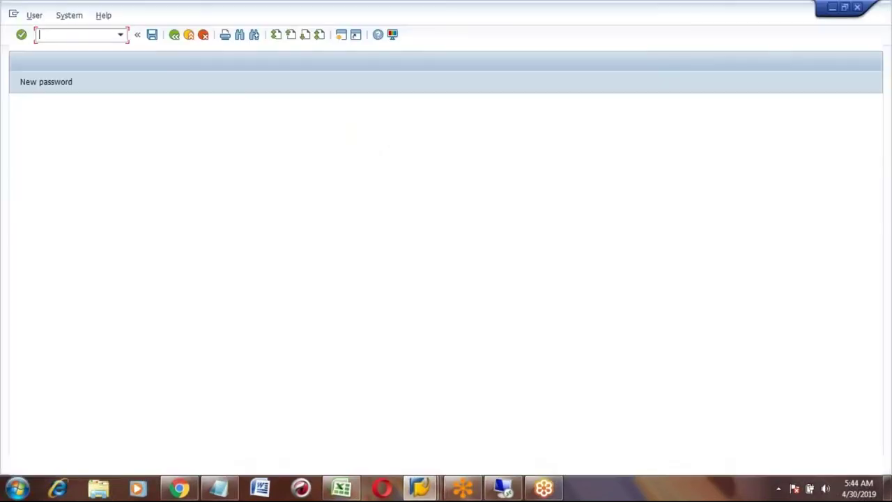
key("Down")
key("Down")
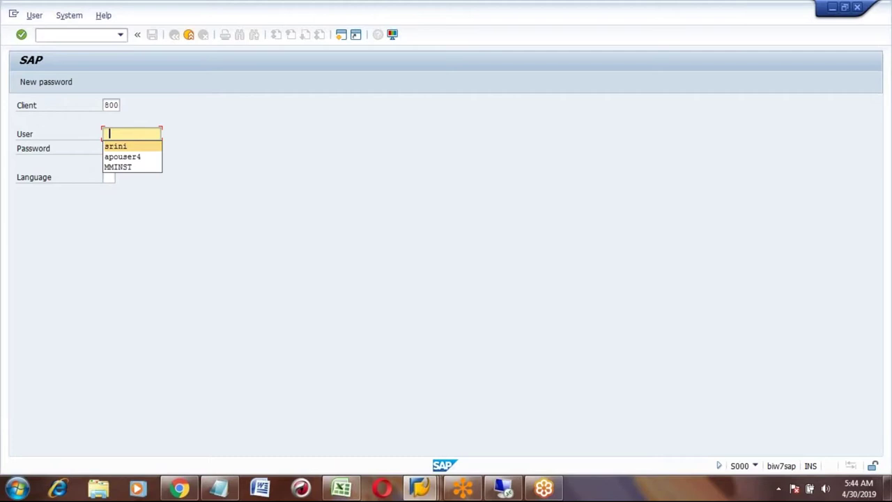
key("Return")
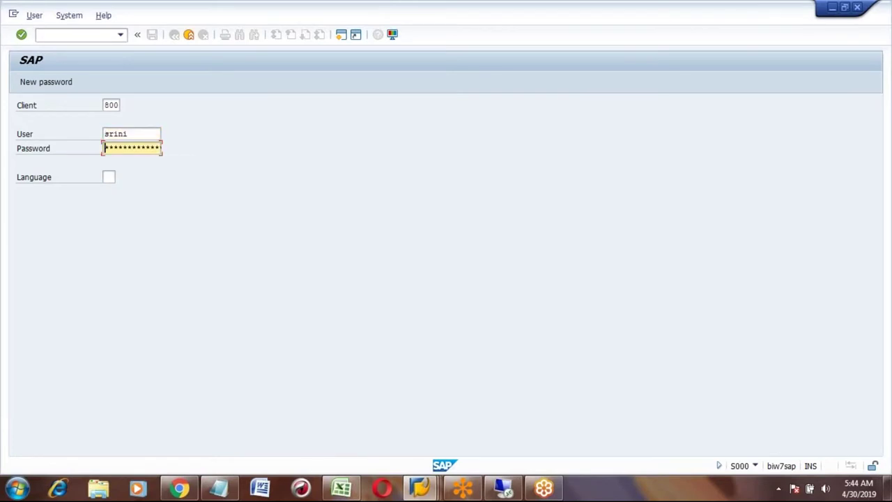
type("******")
key("Return")
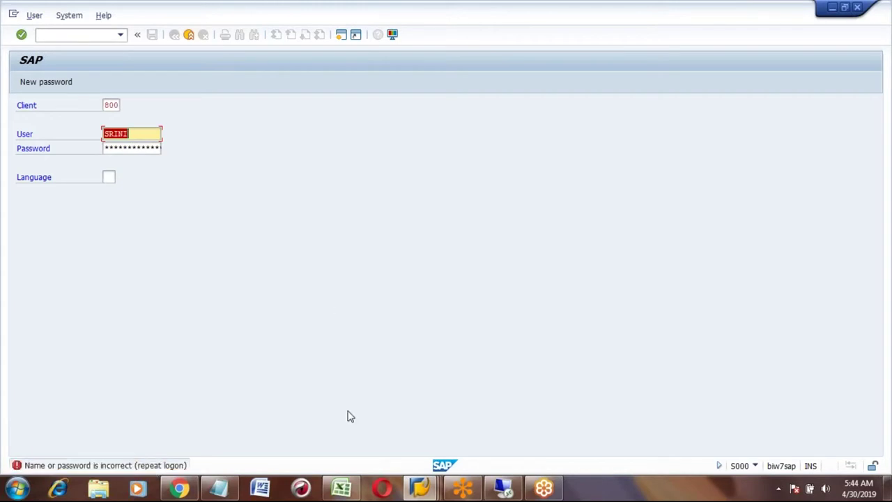
left_click(343, 490)
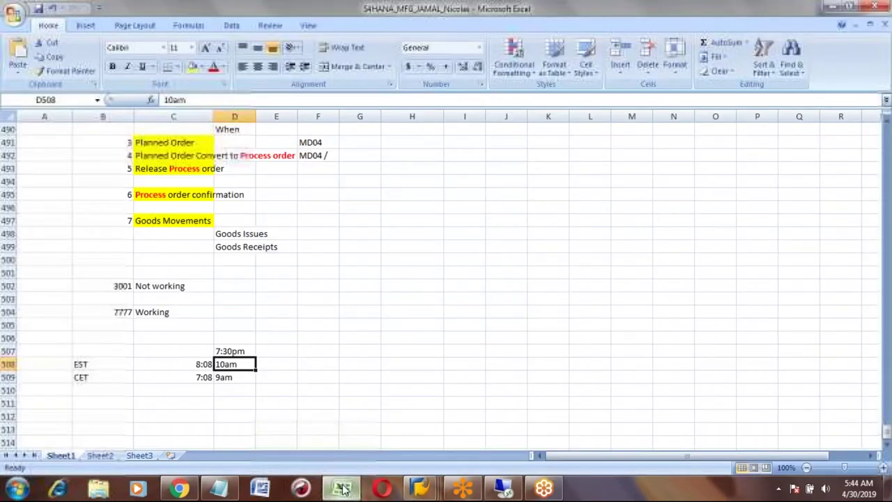
left_click(101, 455)
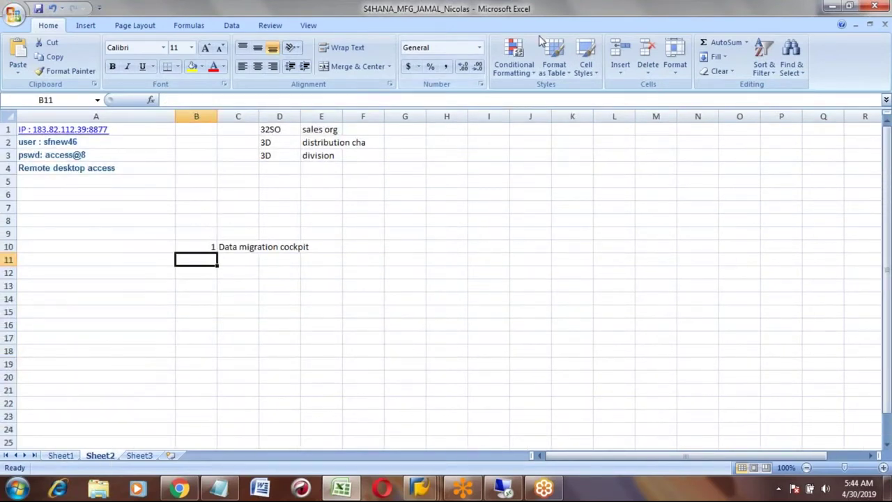
key("super+d")
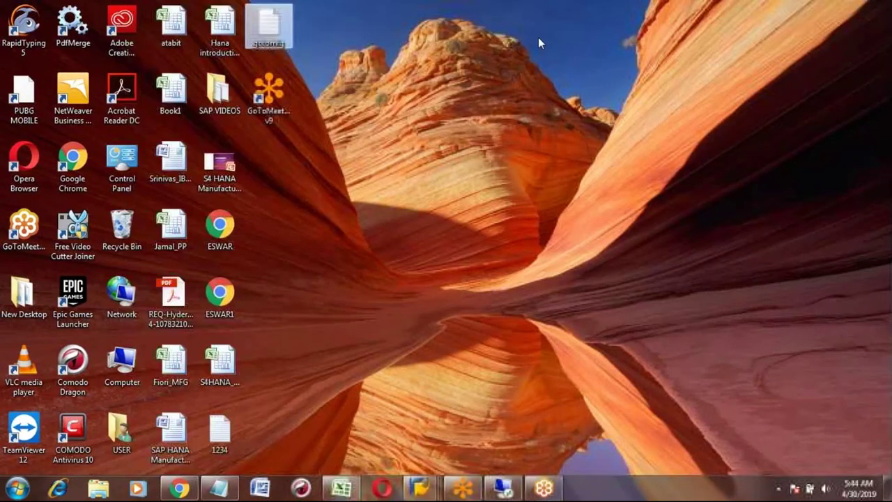
left_click(222, 375)
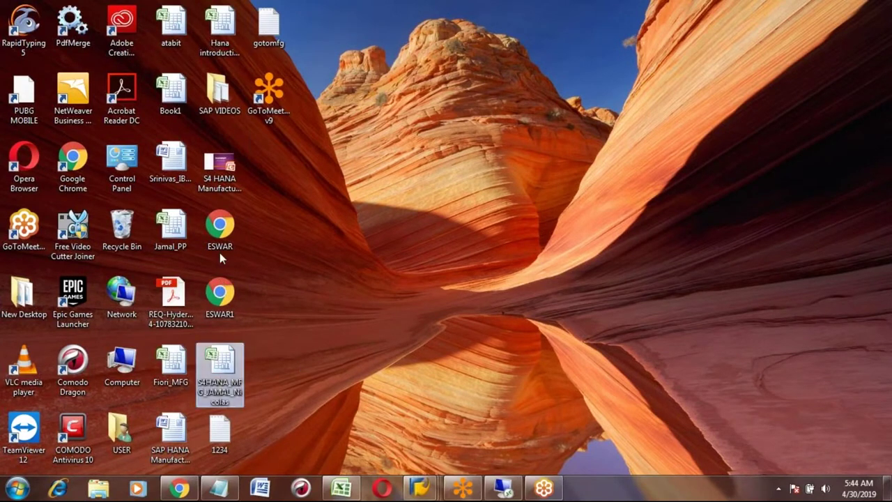
left_click(183, 228)
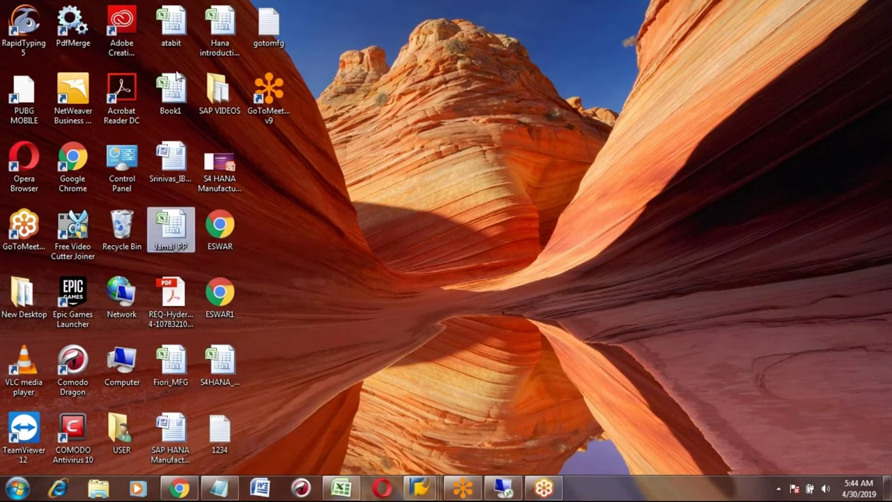
left_click(212, 28)
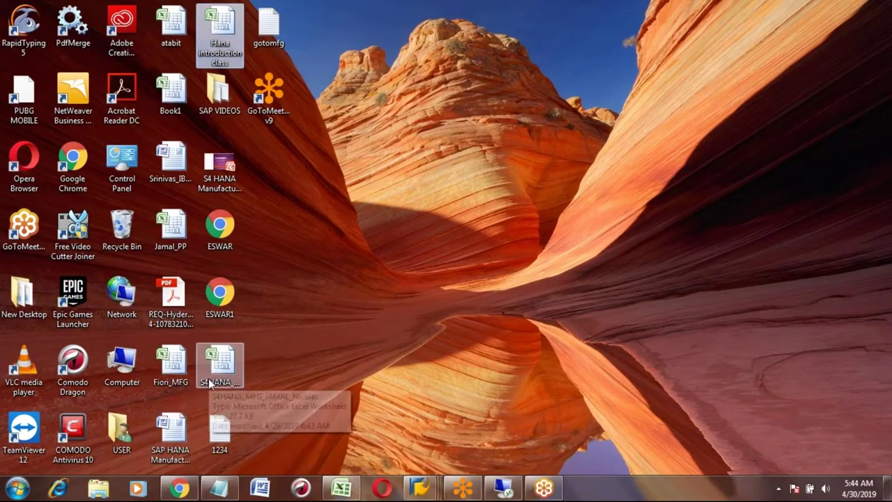
left_click(219, 360)
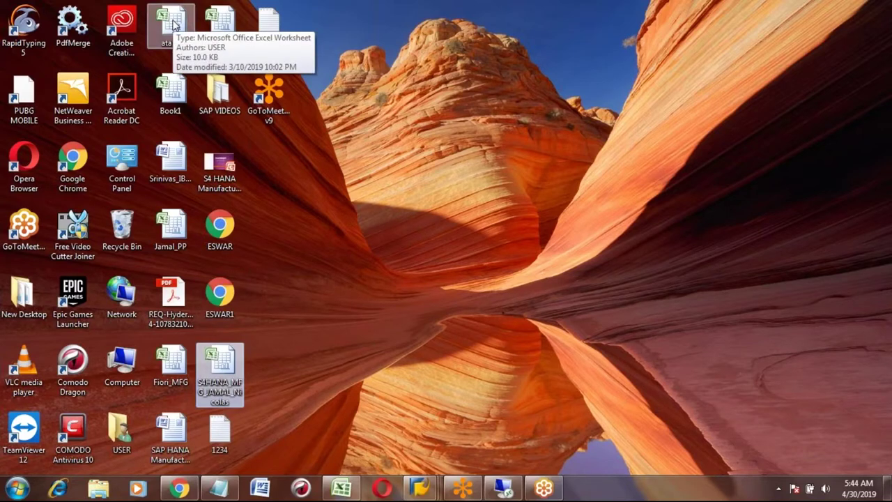
left_click(173, 24)
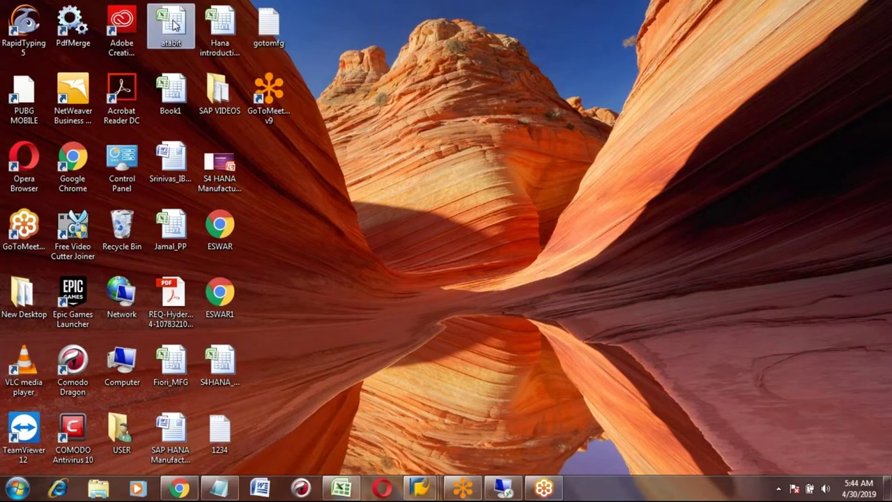
left_click(219, 17)
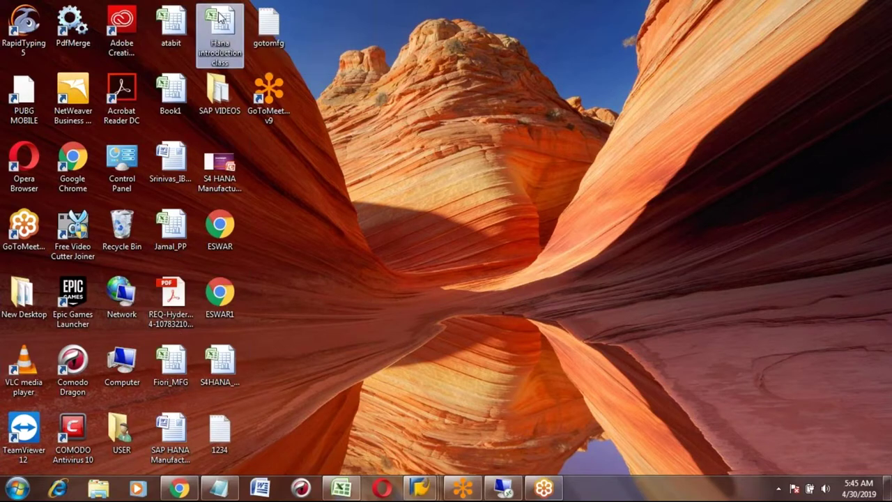
left_click(27, 298)
left_click(28, 298)
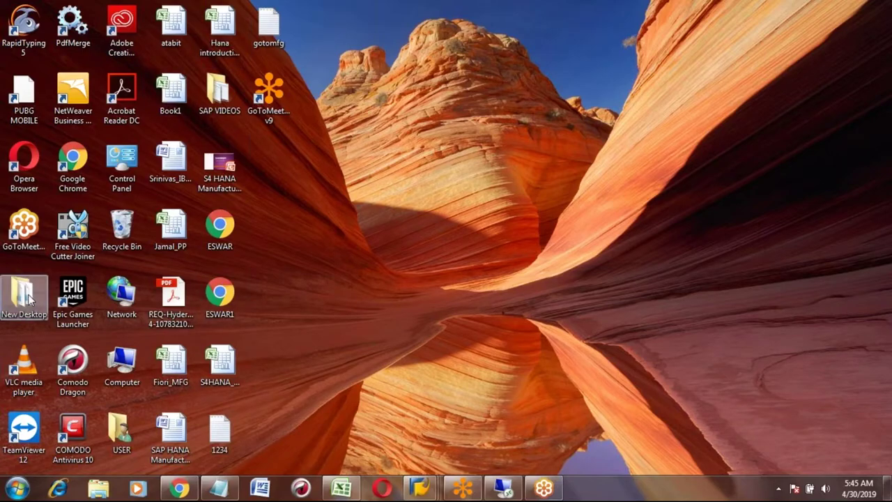
- Open the New Desktop folder and browse its files down to the SAP MM videos folder
double_click(28, 298)
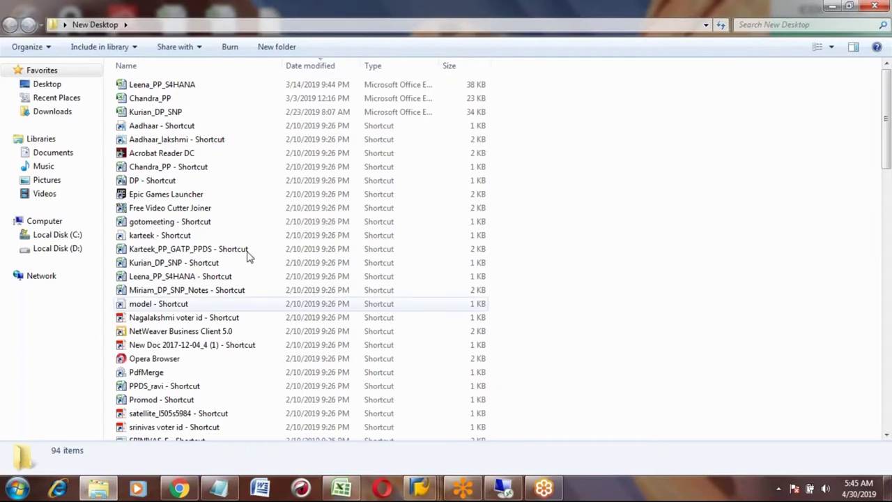
left_click(235, 239)
key("Down")
key("Down")
key("Down")
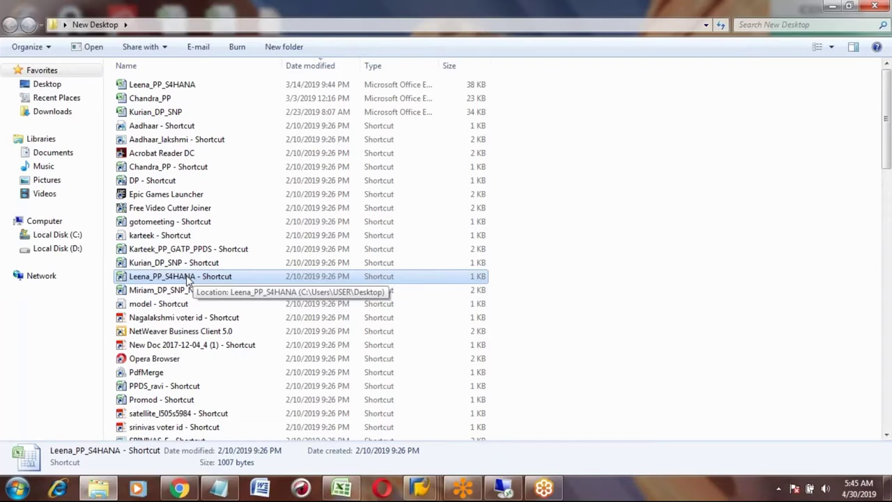
key("Down")
key("Down")
key("Down")
key("Down")
key("Down")
key("Down")
key("Down")
key("Down")
key("Down")
key("Down")
key("Down")
key("Down")
key("Down")
key("Down")
key("Down")
key("Down")
key("Down")
key("Down")
key("Down")
key("Down")
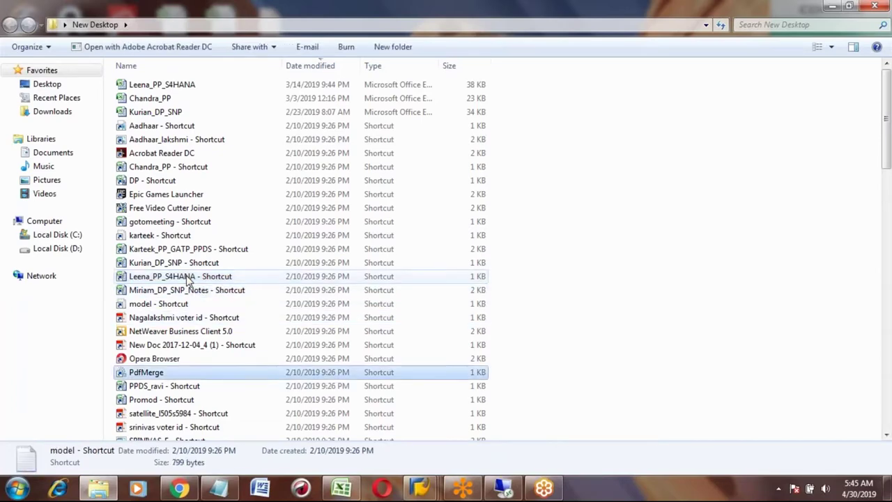
key("Down")
key("Down")
key("Down")
key("Down")
key("Down")
key("Down")
key("Down")
key("Down")
key("Down")
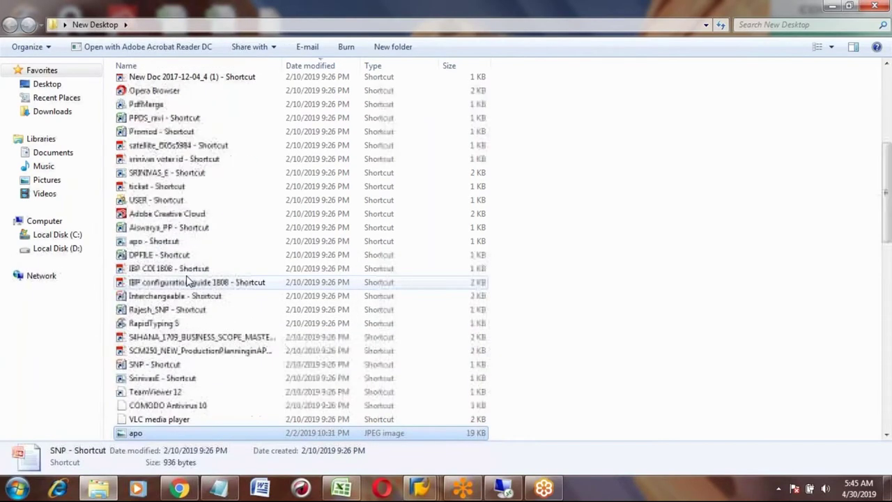
key("Down")
key("Down")
key("Down")
key("Down")
key("Down")
key("Down")
key("Down")
key("Down")
key("Down")
key("Down")
key("Down")
key("Down")
key("Down")
key("Down")
key("Down")
key("Down")
key("Down")
key("Down")
key("Down")
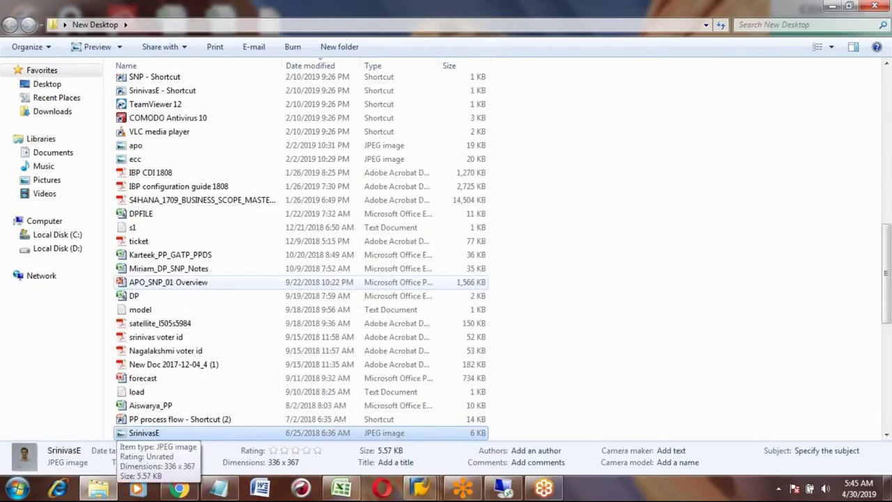
key("Down")
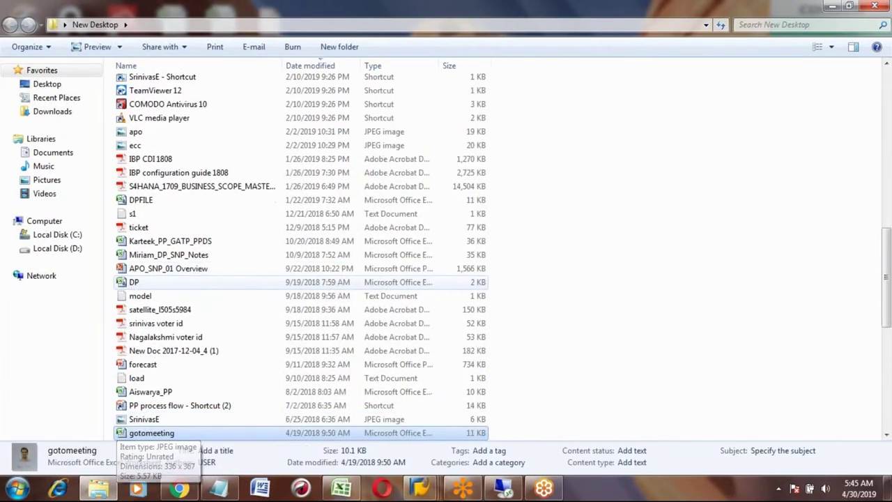
key("Down")
key("Down")
key("Down")
key("Down")
key("Down")
key("Down")
key("Down")
key("Down")
key("Down")
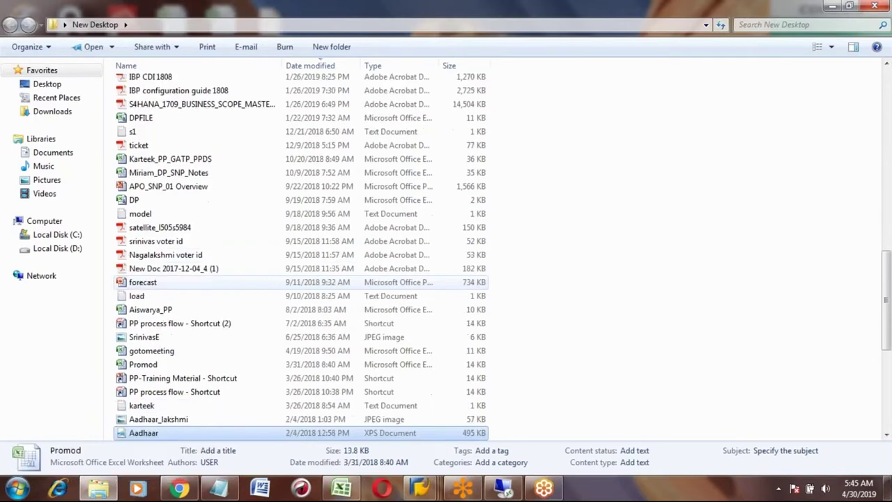
key("Down")
key("Down")
key("Down")
key("Down")
key("Down")
key("Down")
key("Down")
key("Down")
key("Down")
key("Down")
key("Down")
key("Down")
key("Down")
key("Down")
key("Down")
key("Down")
key("Down")
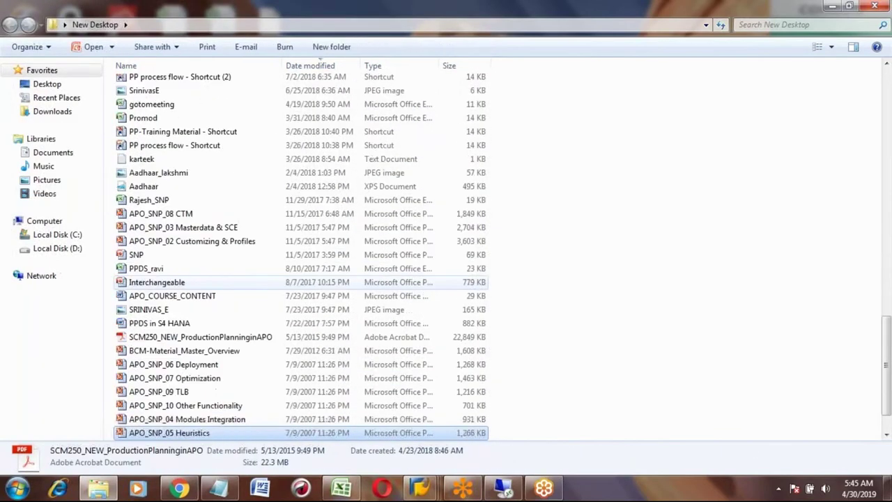
key("Up")
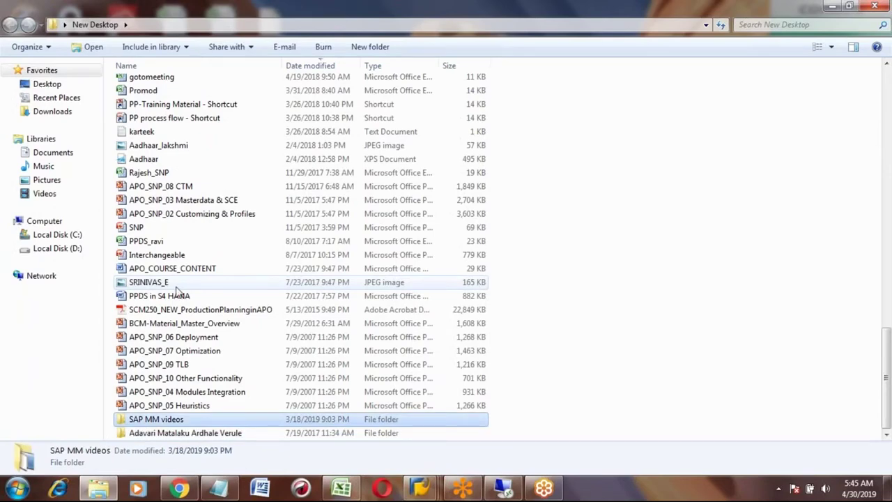
left_click(19, 490)
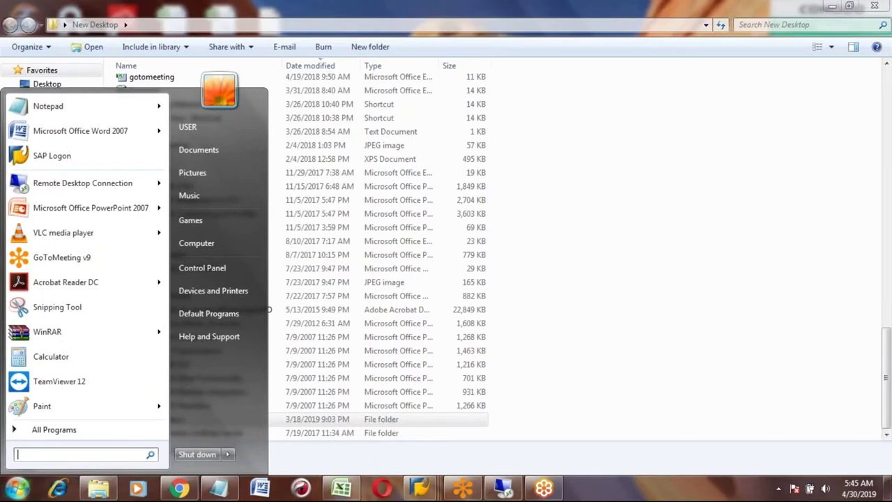
- Open the procurement notes workbook from the file search, check its empty Sheet2 and Sheet3, then close it
type("leena")
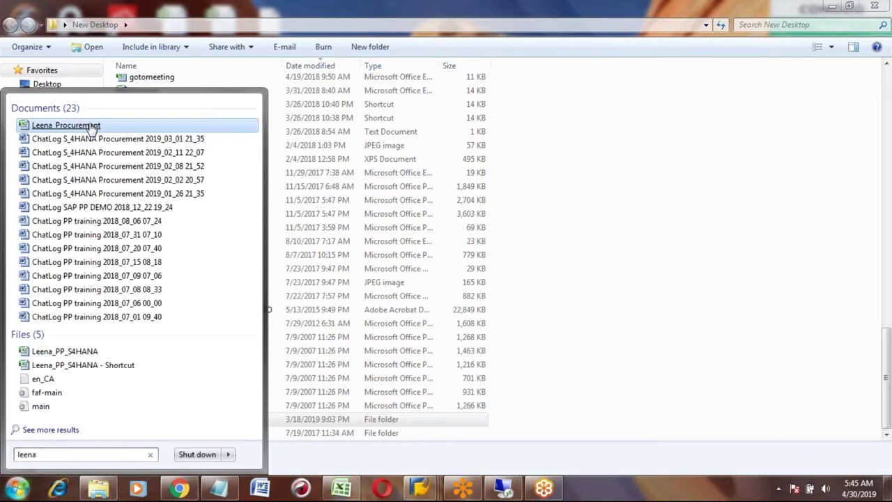
left_click(96, 38)
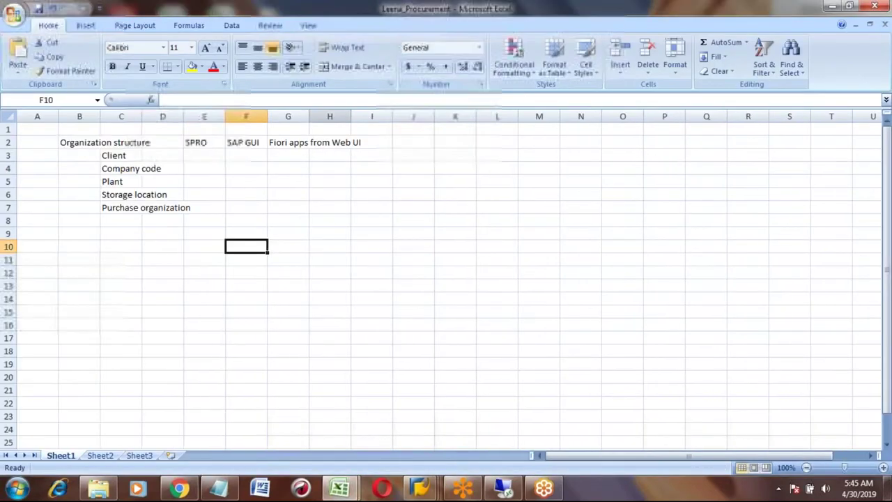
left_click(105, 454)
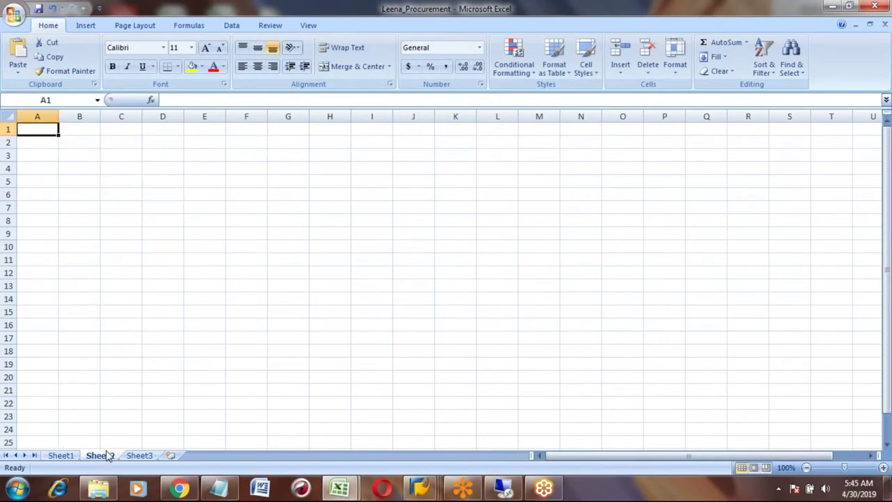
left_click(139, 455)
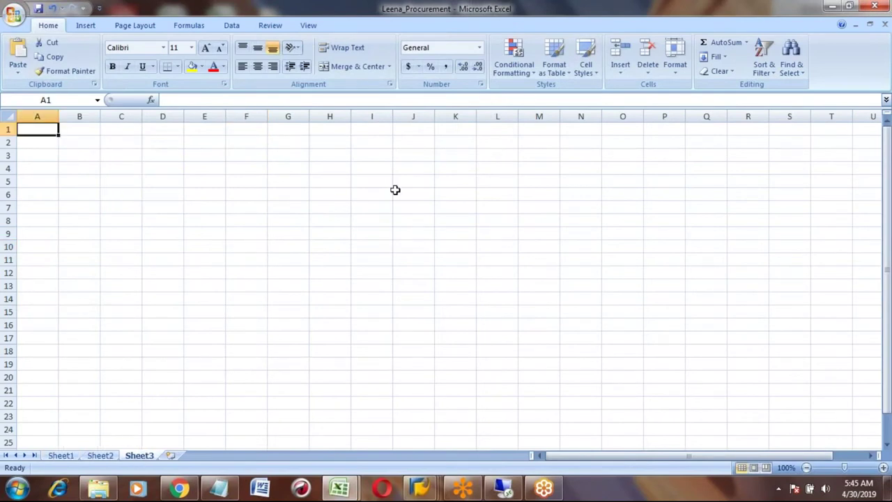
left_click(871, 7)
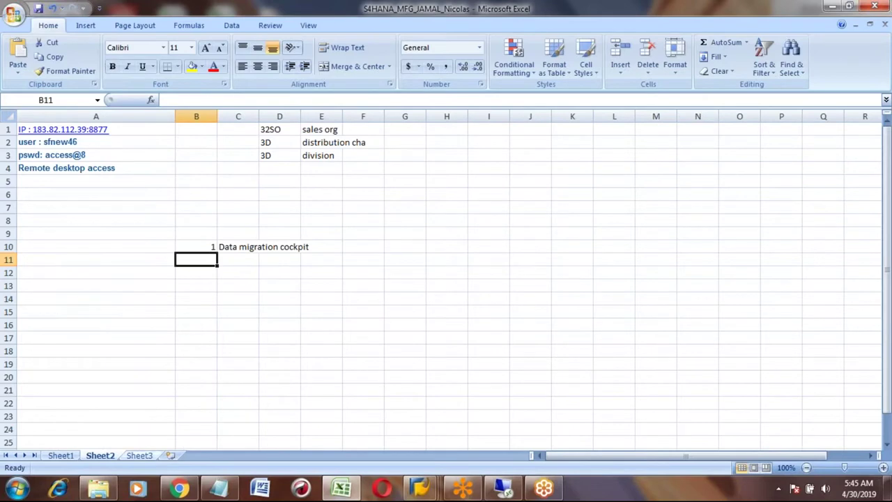
- Open the PP S4HANA notes workbook and copy the ECC logon value in Sheet3 cell F11
left_click(28, 493)
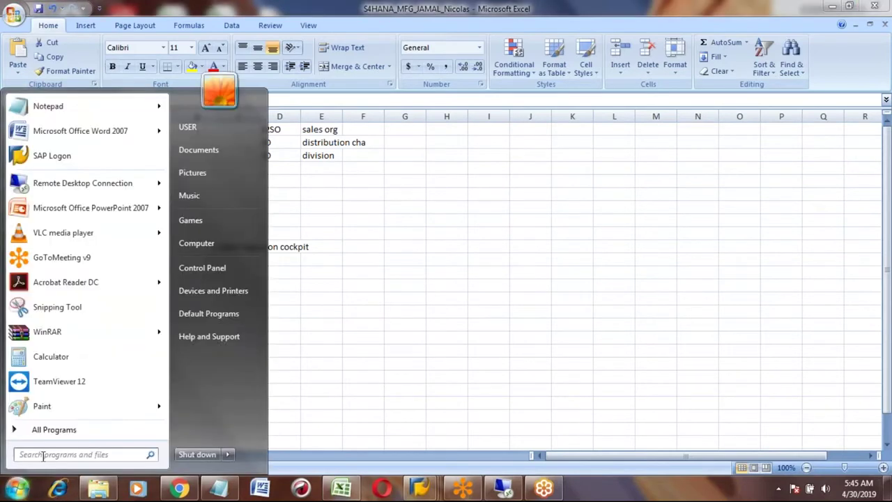
type("leena")
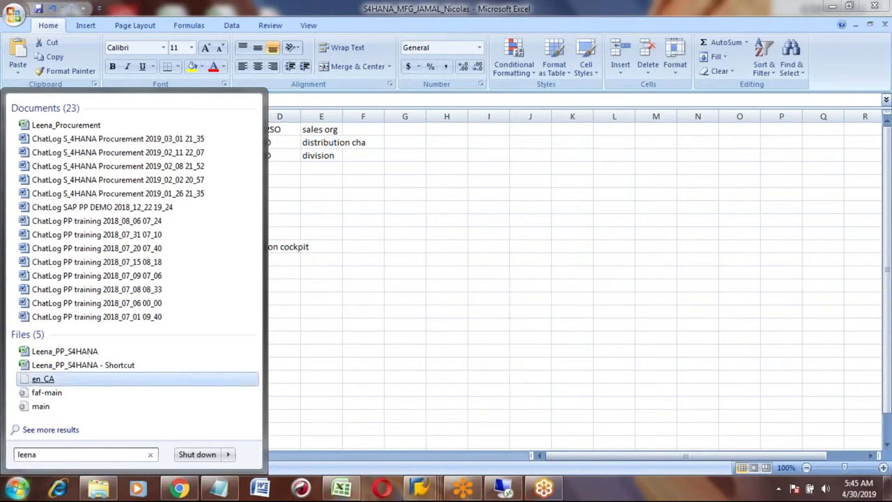
left_click(89, 353)
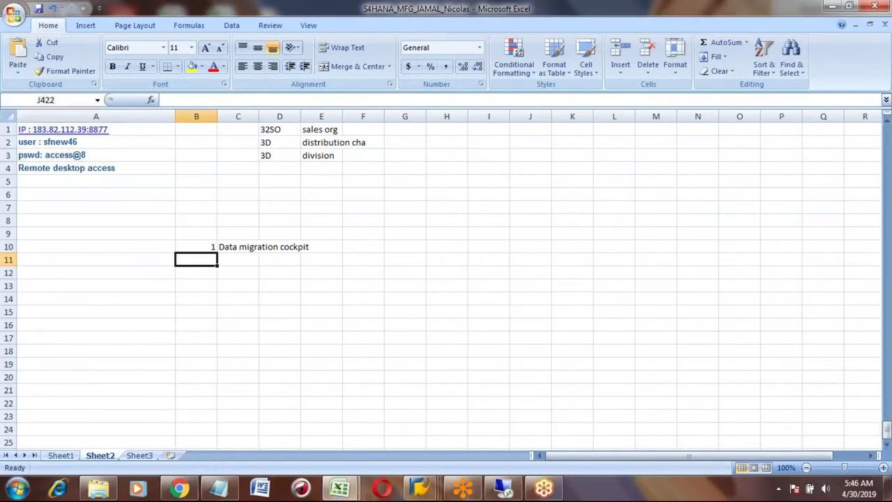
left_click(284, 167)
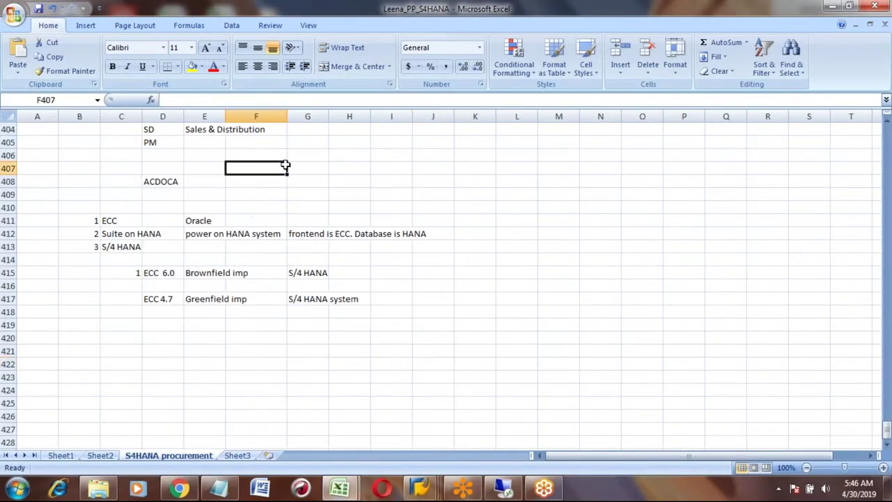
key("ctrl+Up")
key("ctrl+Up")
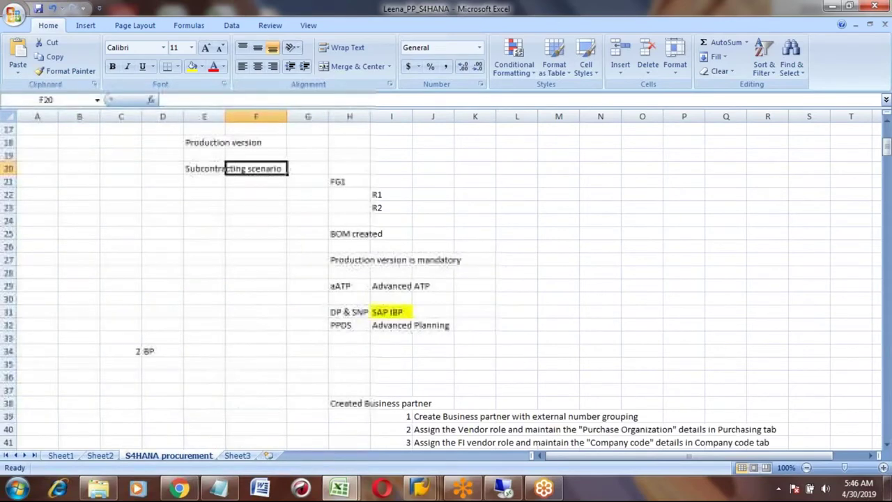
scroll(285, 167, "up", 5)
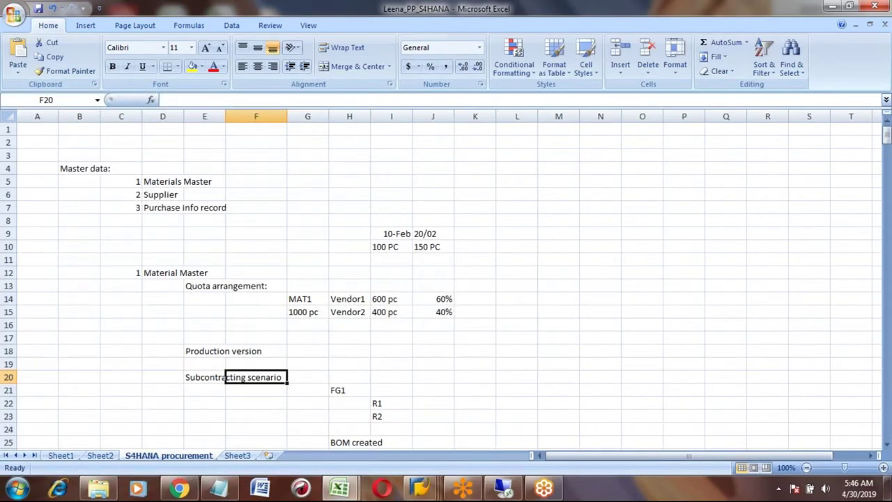
left_click(237, 456)
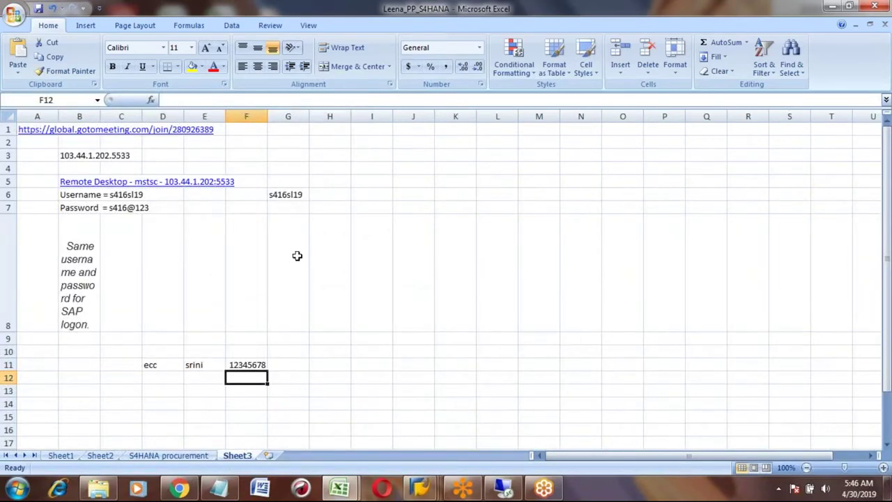
left_click(295, 195)
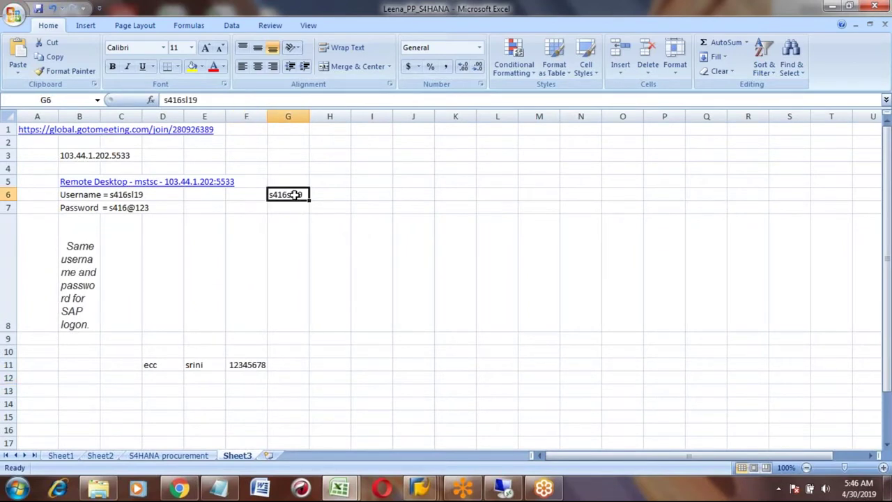
left_click(248, 364)
key("ctrl+c")
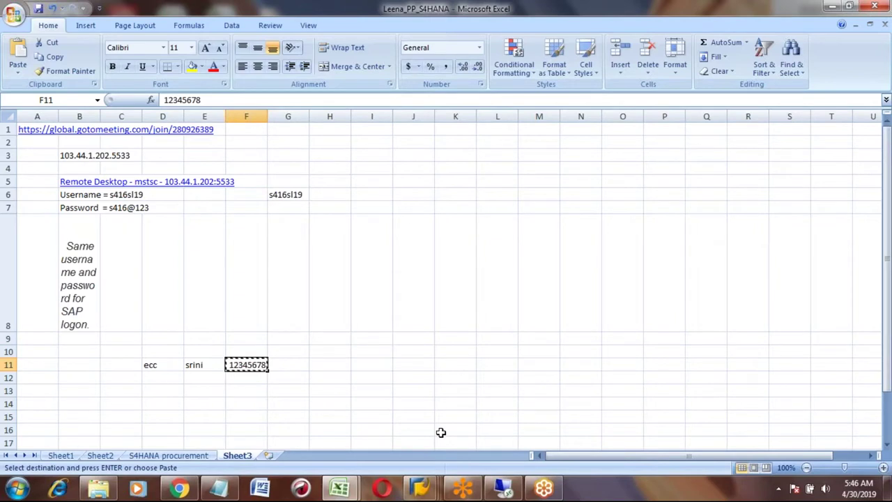
- Log on to the SAP ECS system with the copied password
mouse_move(421, 487)
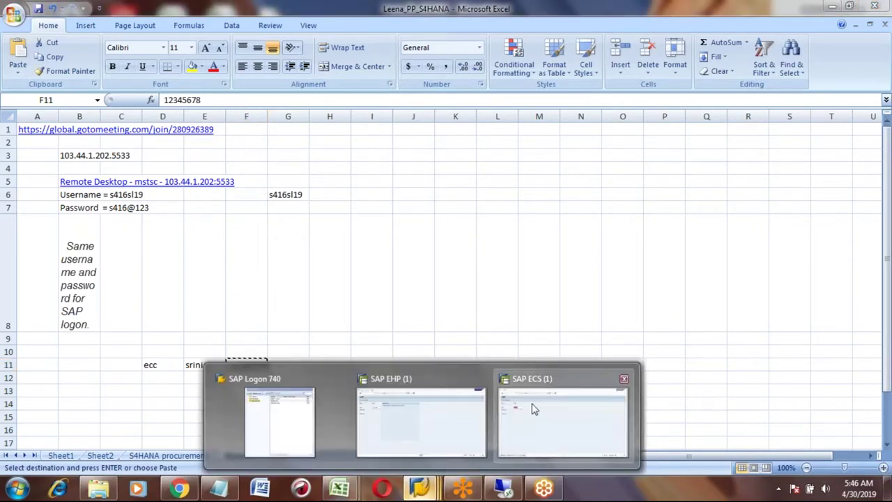
left_click(532, 409)
key("Tab")
key("Right")
key("Right")
key("Right")
key("Right")
key("Right")
key("Right")
key("Right")
key("Right")
key("Return")
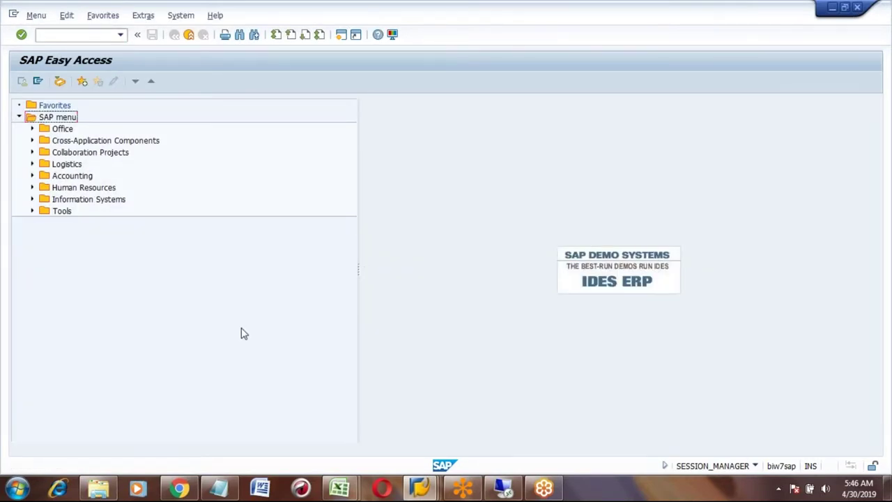
- Start transaction MM01 to create a material
left_click(96, 31)
type("mm01")
key("Return")
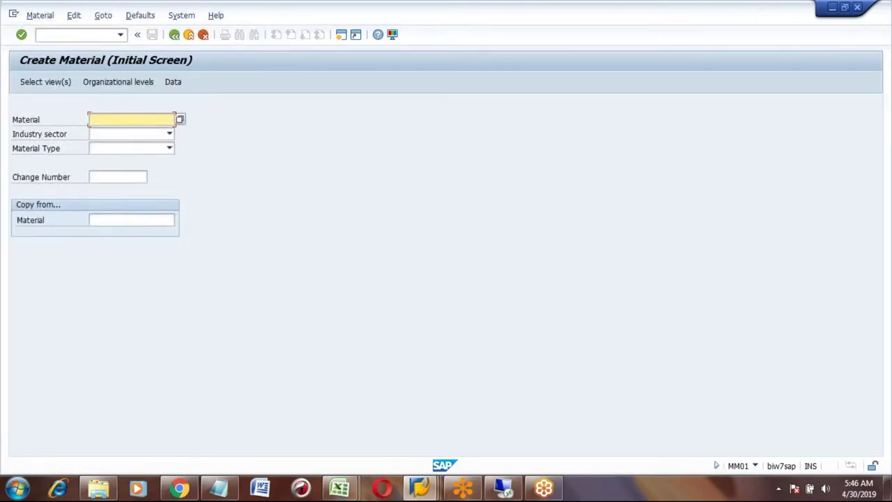
- Enter material BEER with industry sector C and type FERT, confirming views and plant 3000 / storage location 0001
left_click(97, 119)
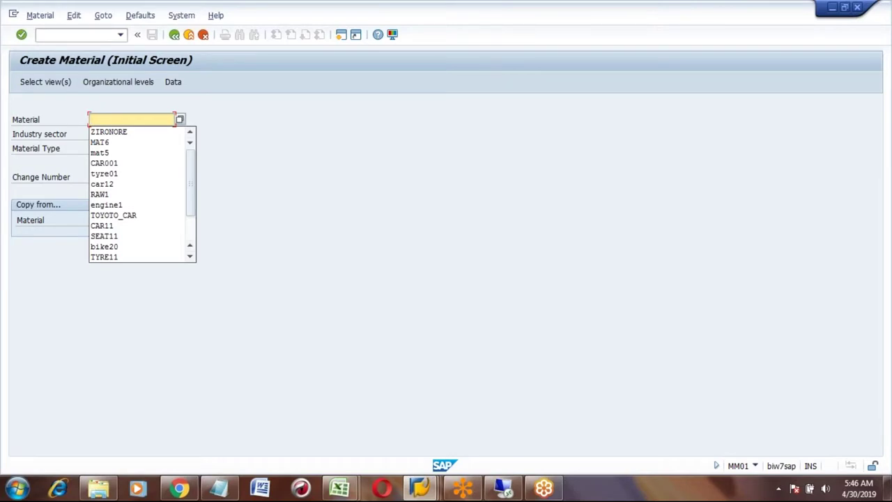
type("BEER")
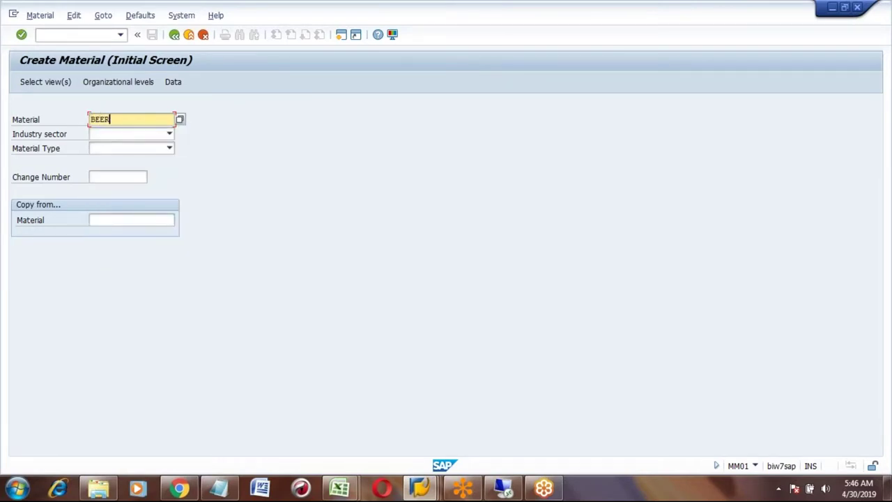
key("Tab")
key("c")
key("Tab")
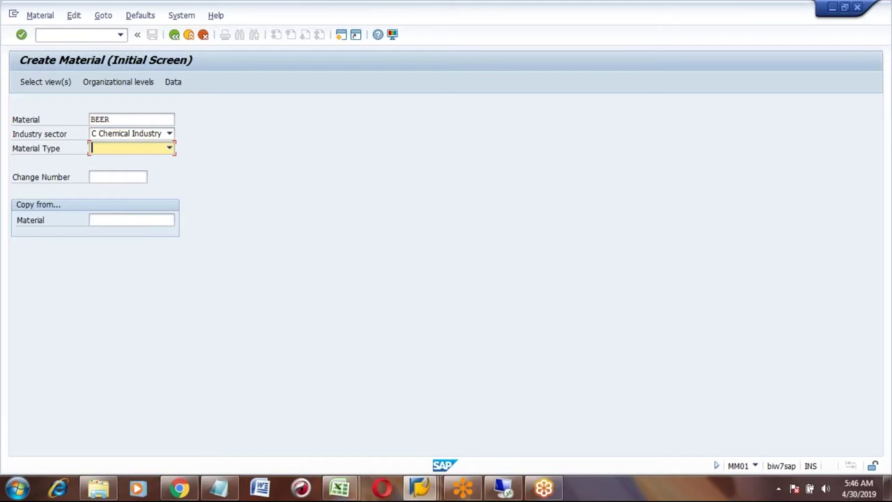
key("f")
key("Return")
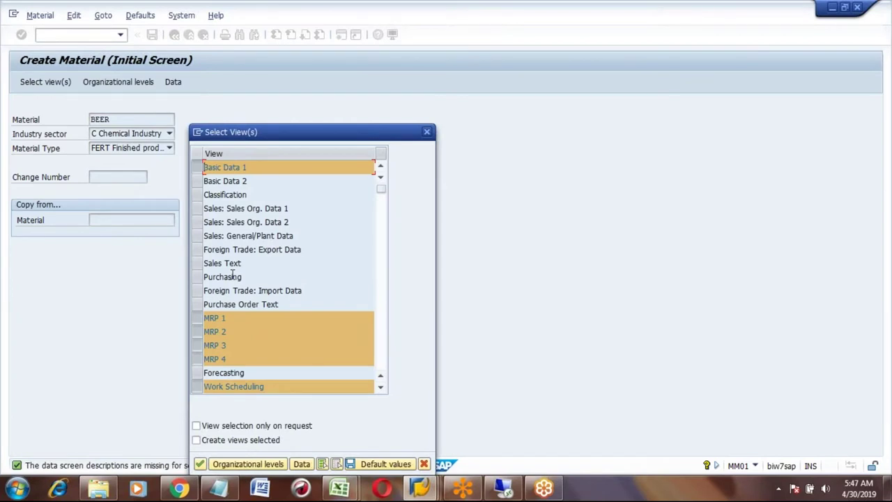
key("Return")
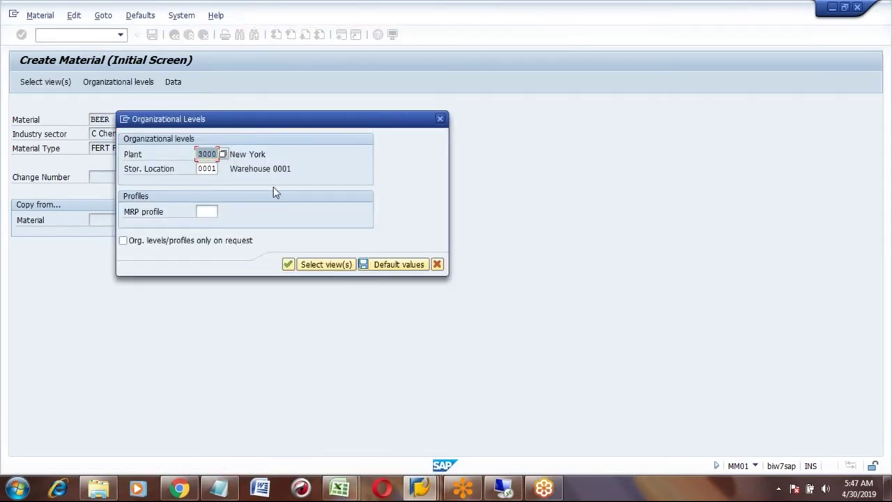
key("Return")
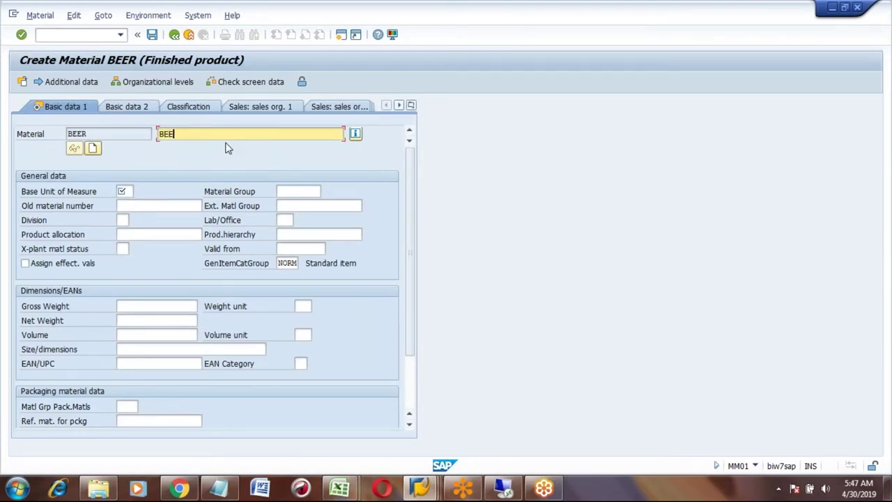
- Set BEER's base unit of measure to GAL
left_click(126, 192)
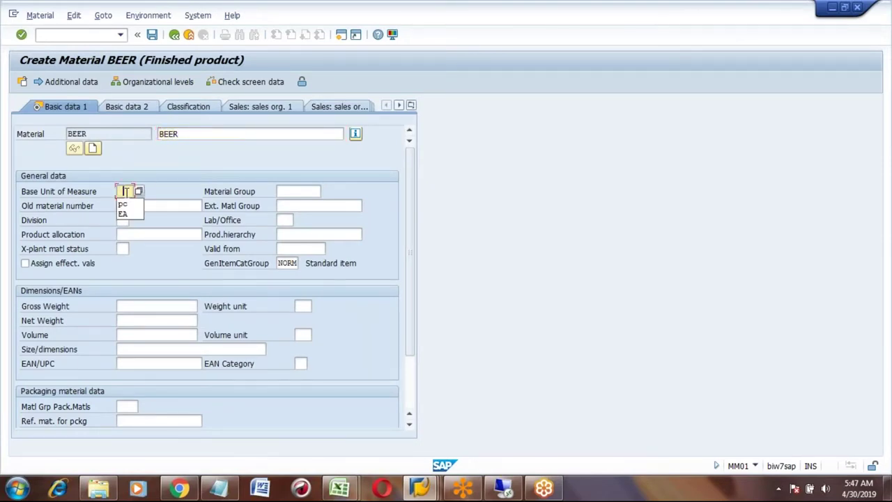
key("Down")
key("Down")
key("Up")
key("Return")
type("gal")
key("Return")
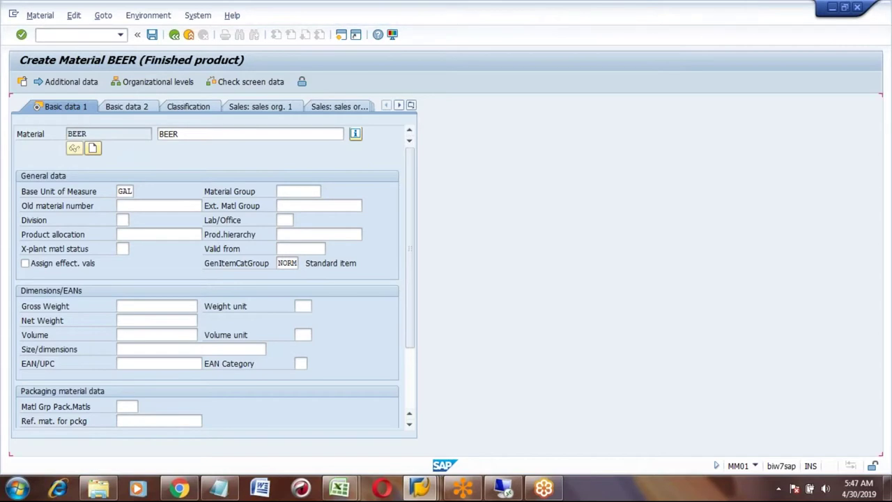
- On MRP 1, set MRP type PD, MRP controller 001 and lot size EX
left_click(122, 277)
type("pd")
left_click(123, 291)
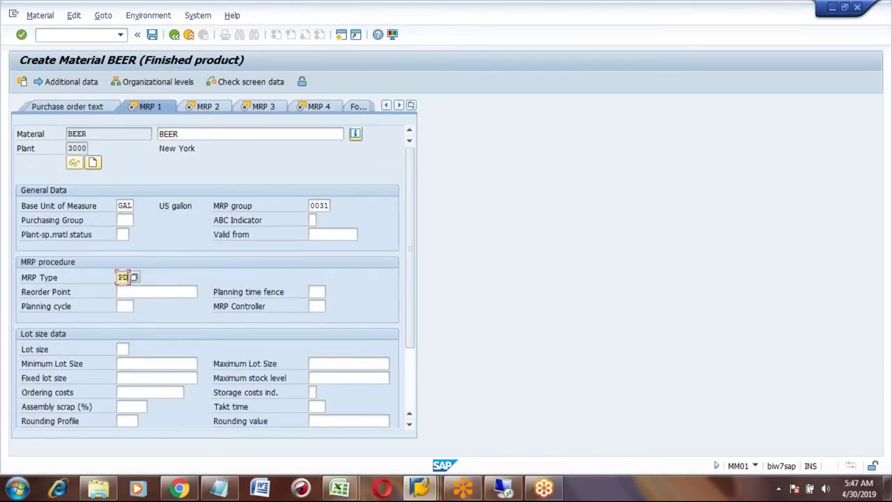
left_click(313, 309)
key("Down")
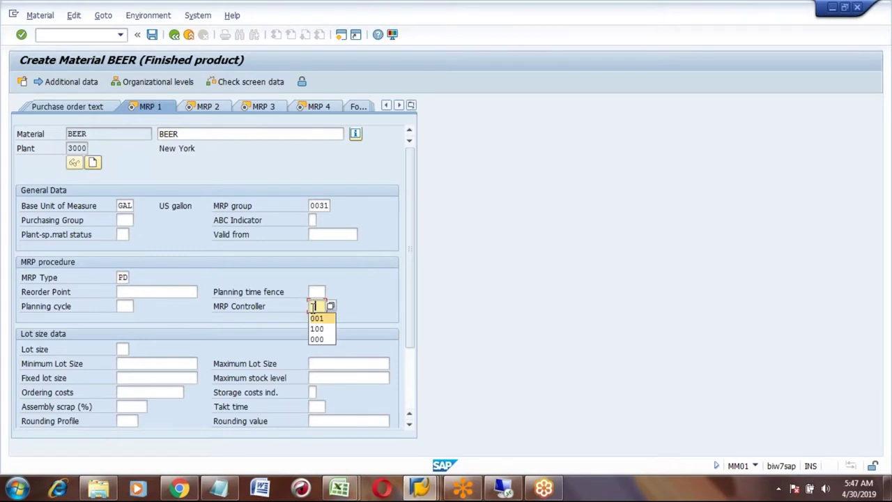
key("Return")
left_click(123, 348)
type("ex")
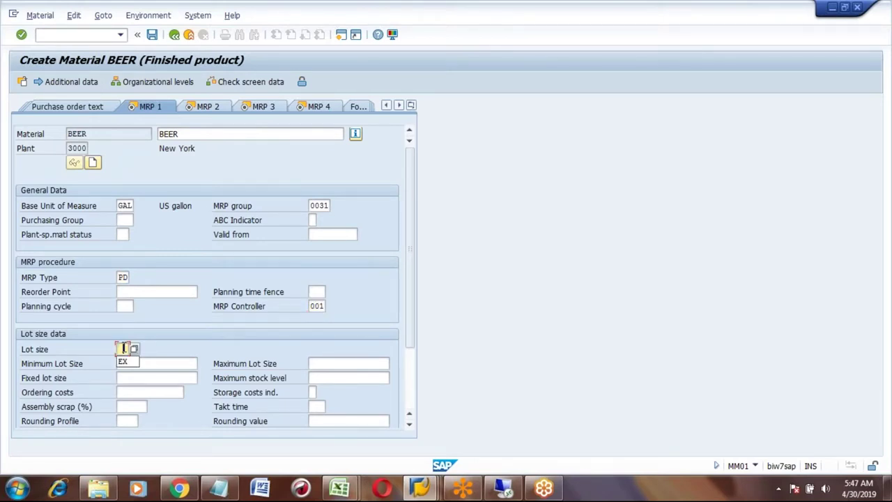
key("Return")
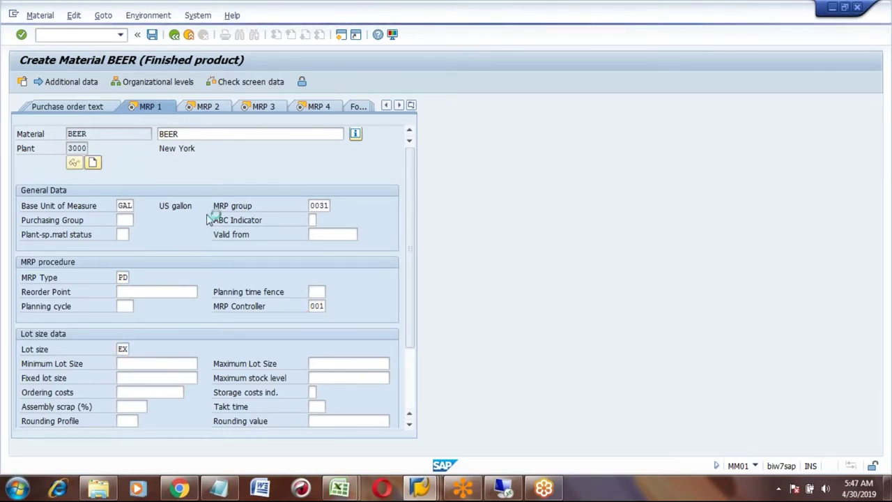
- Set procurement type E, 1-day in-house production and scheduling margin key 000, then pass MRP 3
left_click(119, 206)
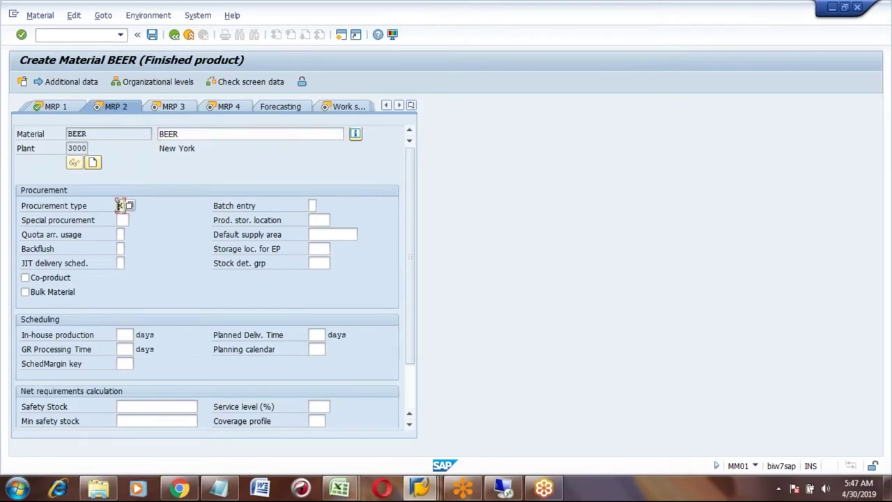
type("e")
key("Return")
left_click(125, 334)
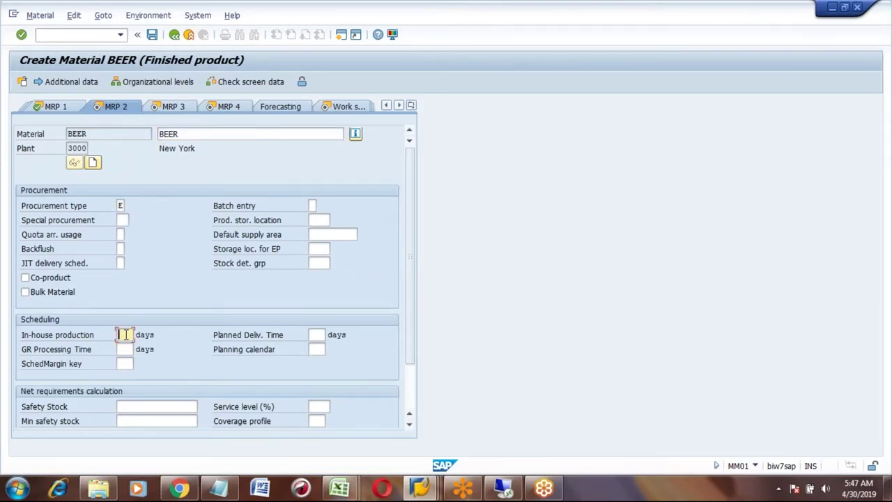
left_click(126, 363)
left_click(125, 374)
key("Return")
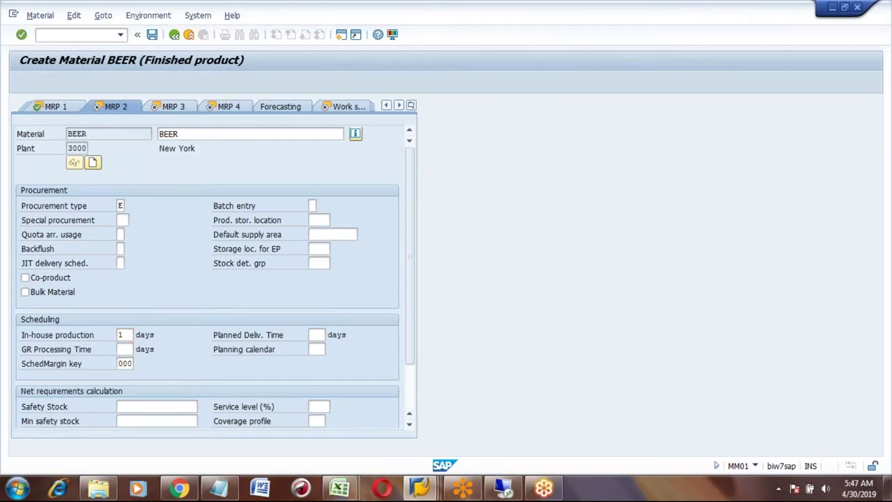
left_click(122, 248)
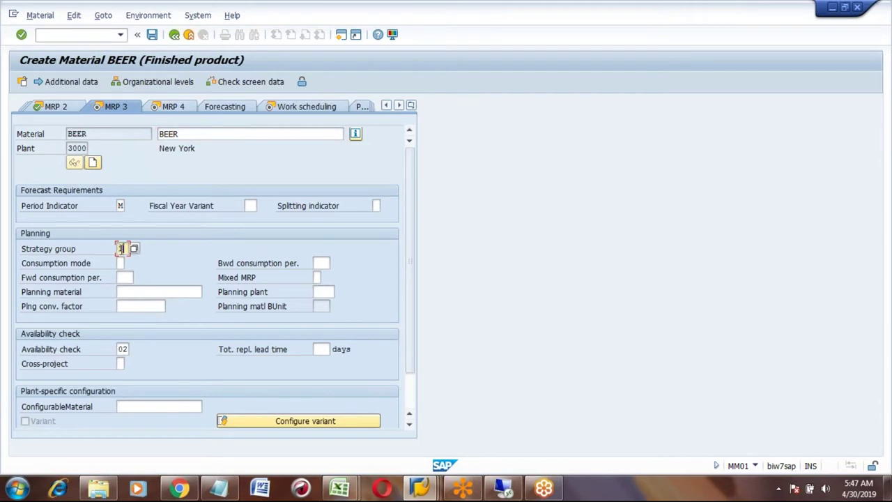
key("Return")
key("Return")
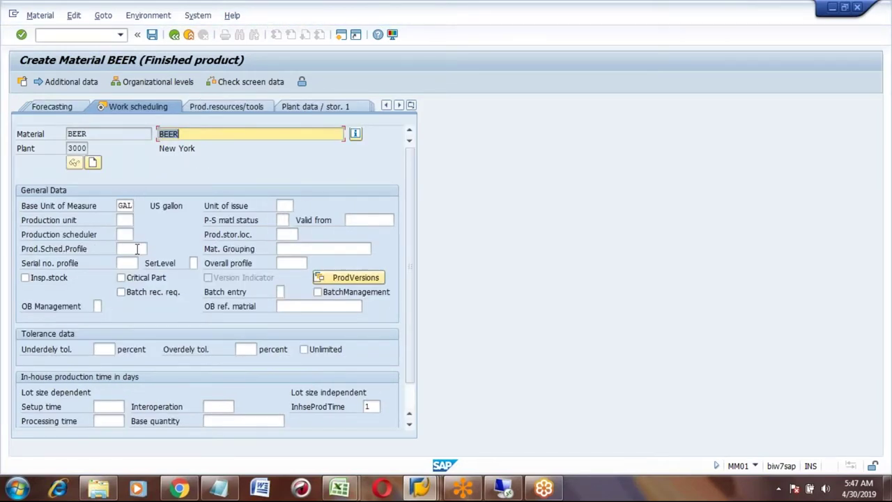
- Choose production scheduling profile Z00001 and advance to Accounting 1
left_click(136, 247)
key("Return")
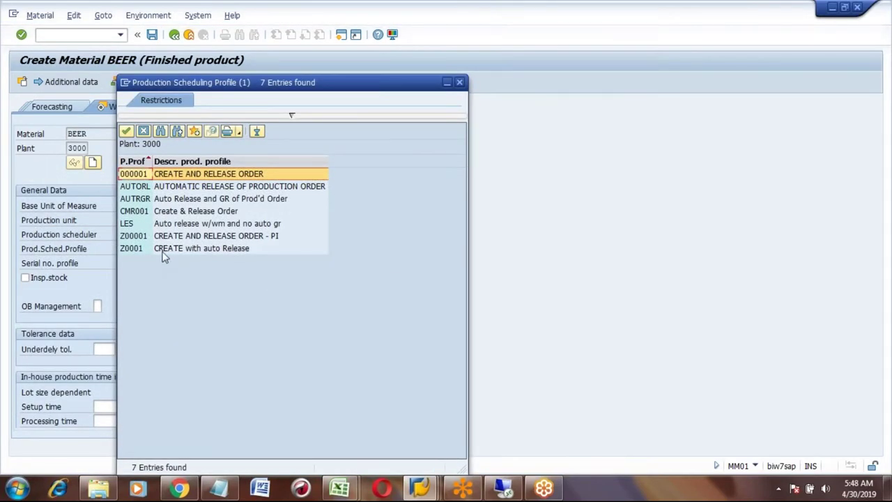
left_click(140, 237)
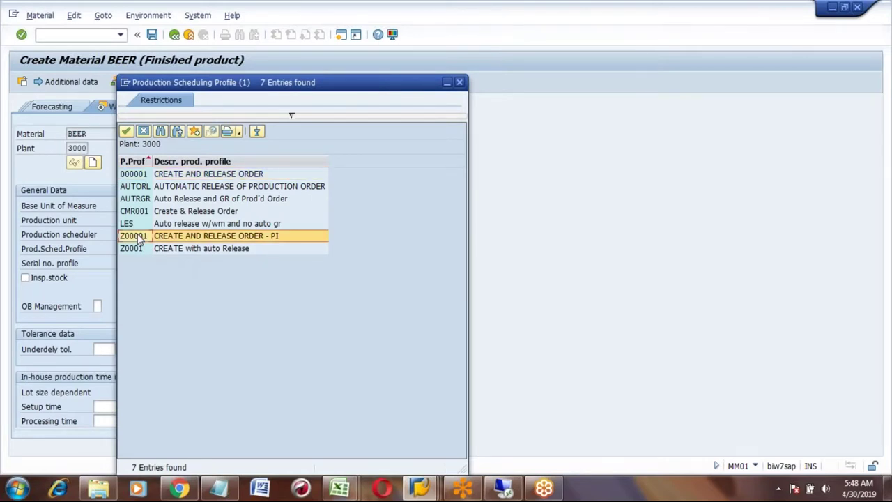
double_click(140, 237)
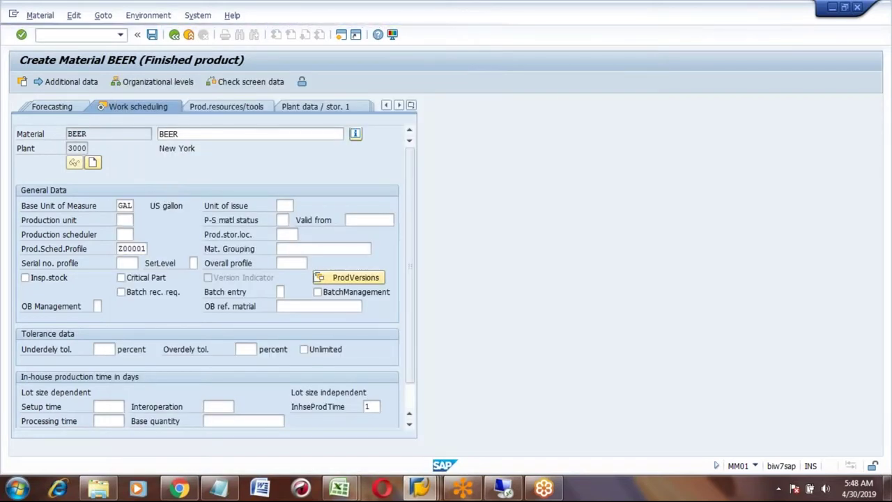
key("Return")
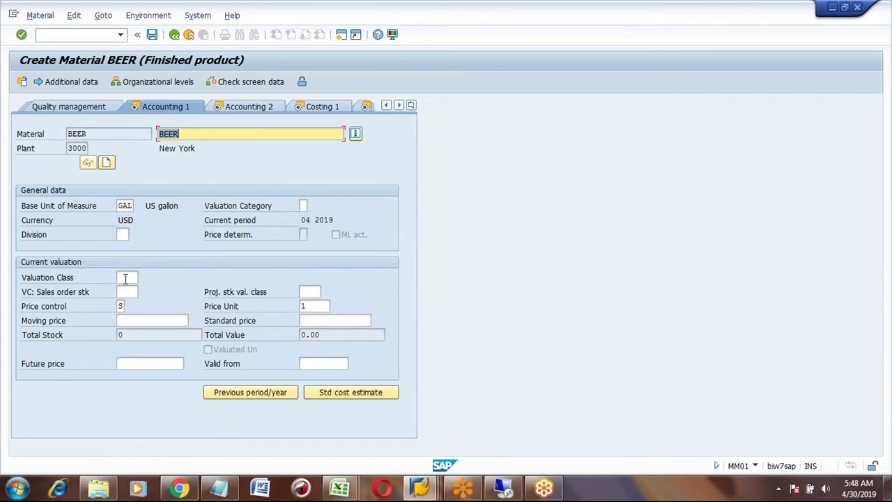
- Enter valuation class 7920 and moving price 10 on Accounting 1
left_click(128, 277)
type("7")
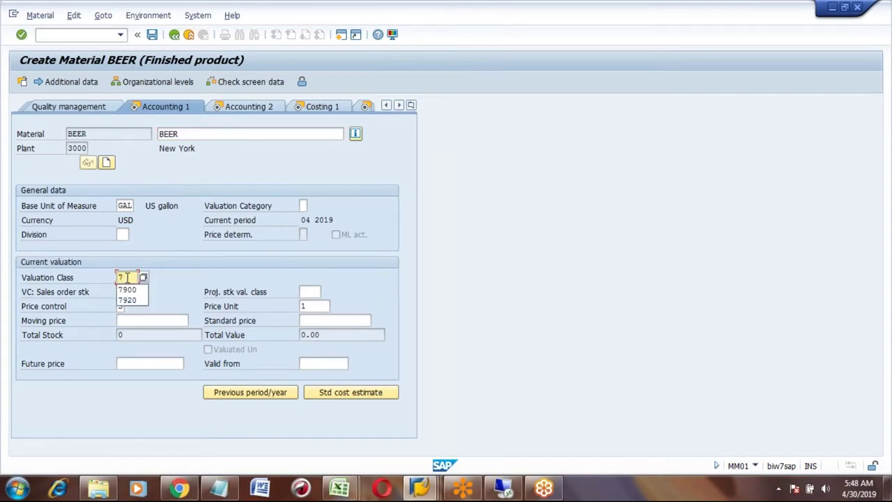
type("920")
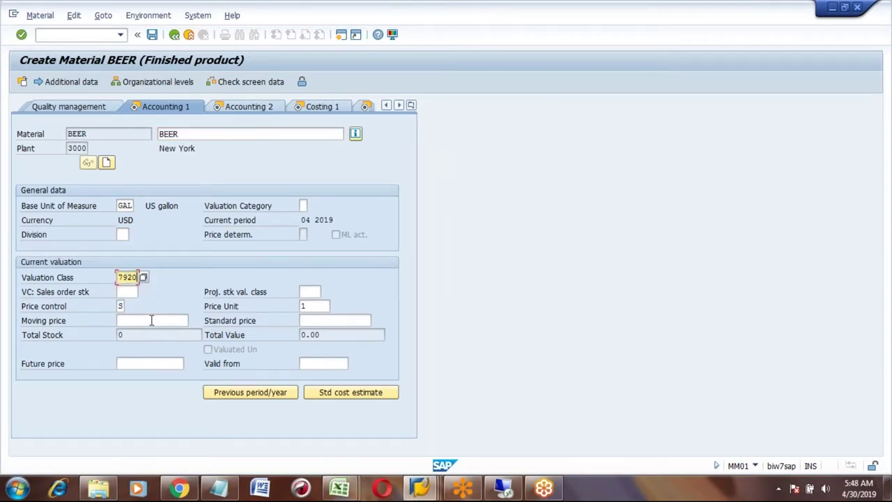
left_click(151, 320)
type("10")
key("Return")
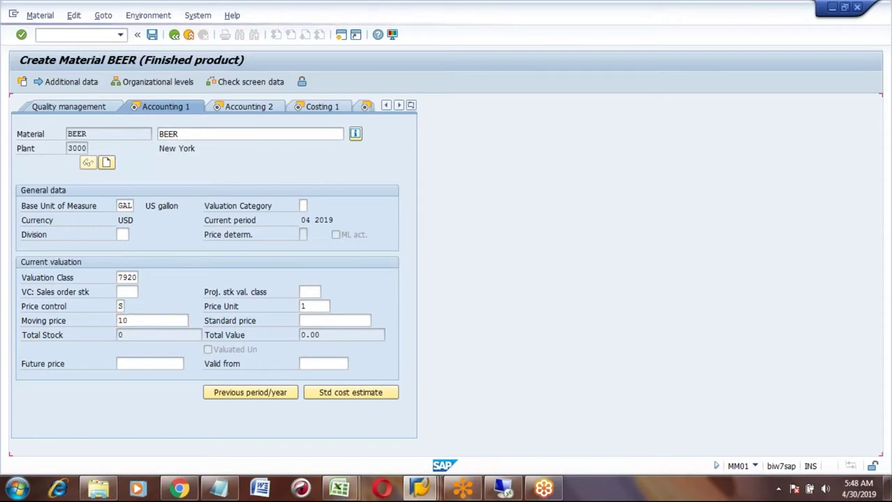
- Step through the Accounting 2 and Costing views and confirm saving BEER
key("Return")
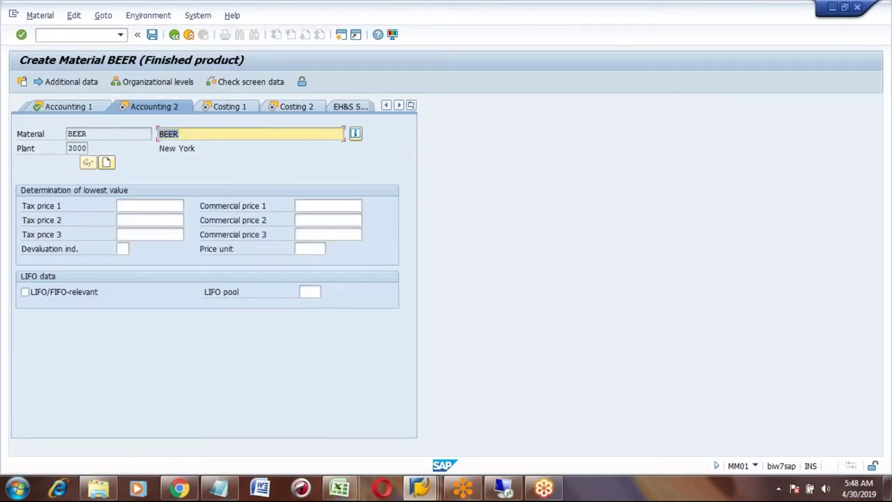
key("Return")
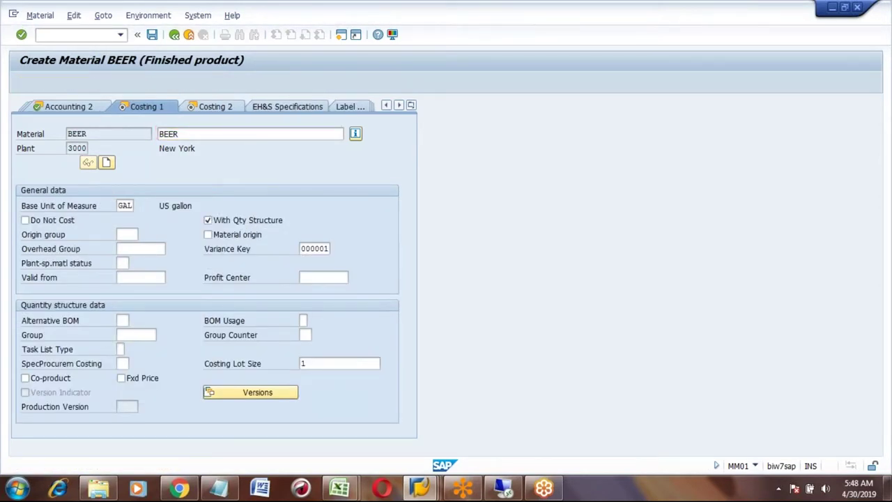
key("Return")
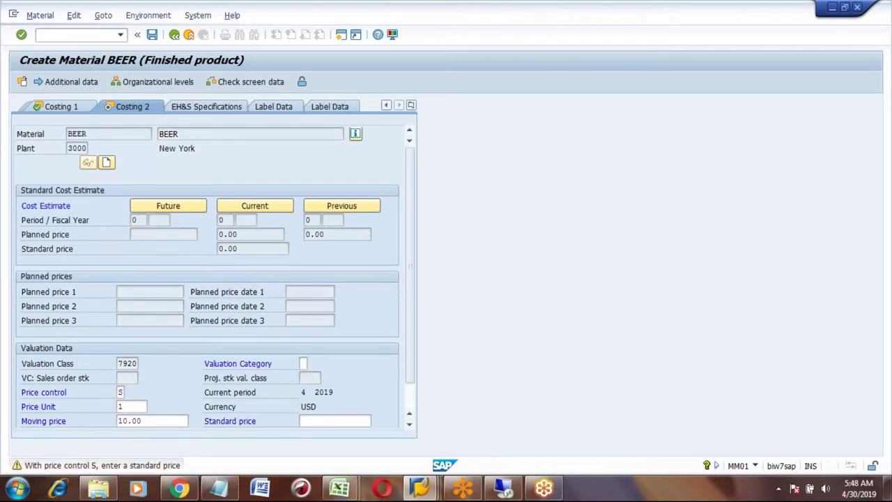
key("Return")
left_click(174, 270)
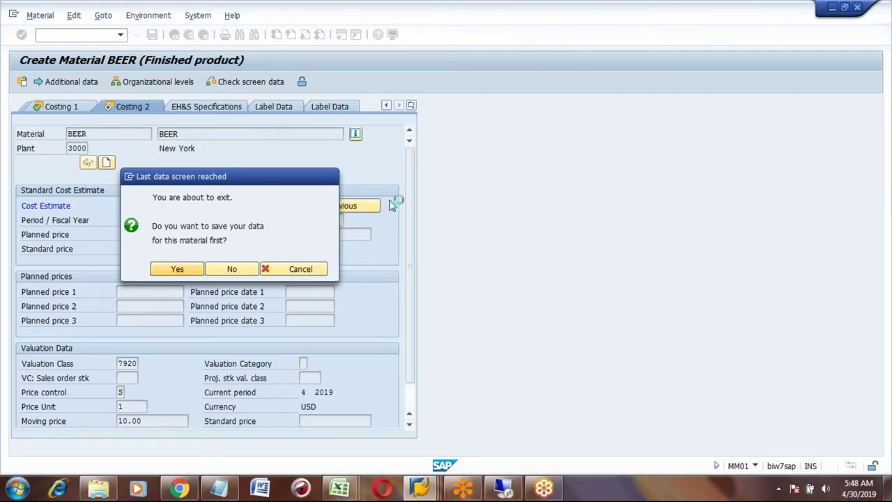
- Bring the Remote Desktop window forward, then minimize it to return to SAP
left_click(505, 490)
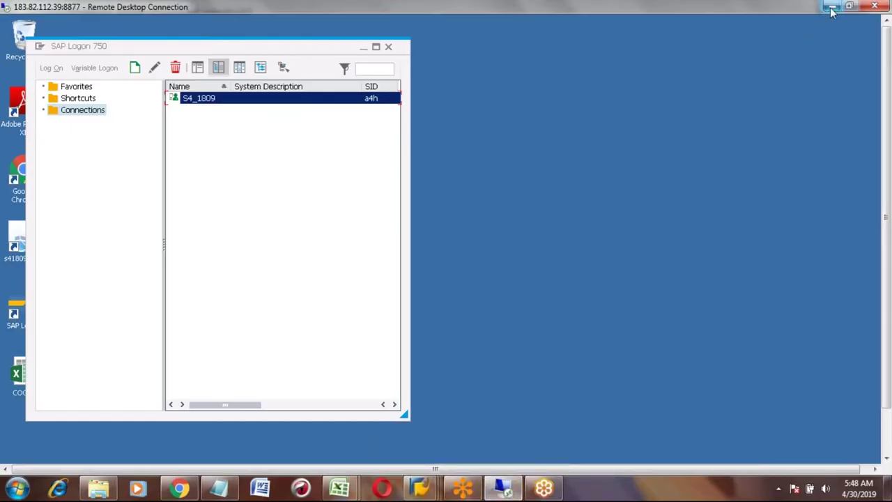
left_click(831, 7)
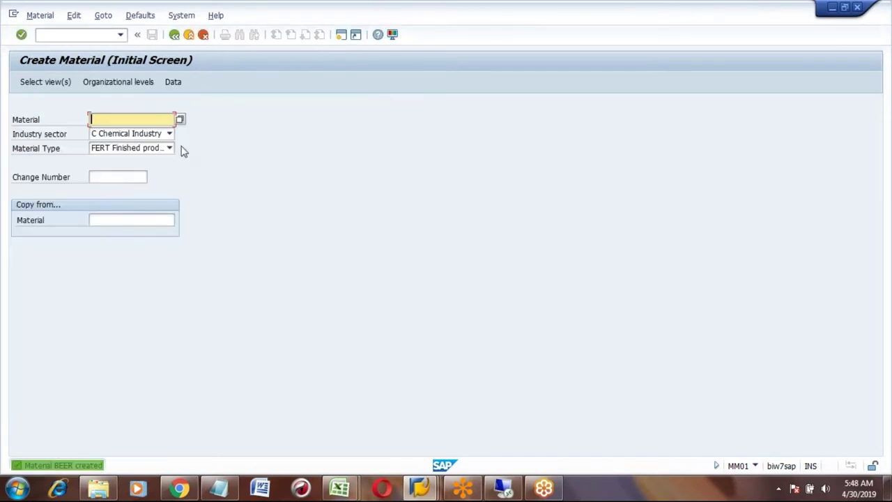
- Enter material BARLEY as type ROH and add the Purchasing view to the selected views
type("barley")
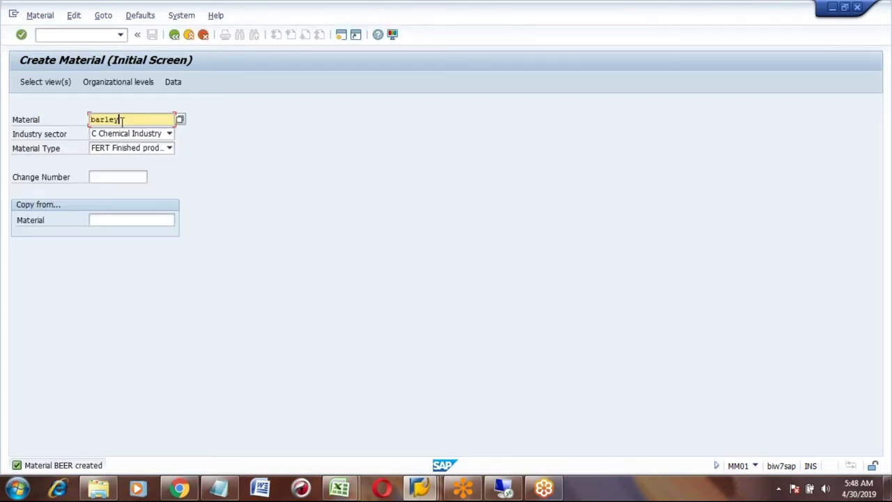
key("Tab")
key("Tab")
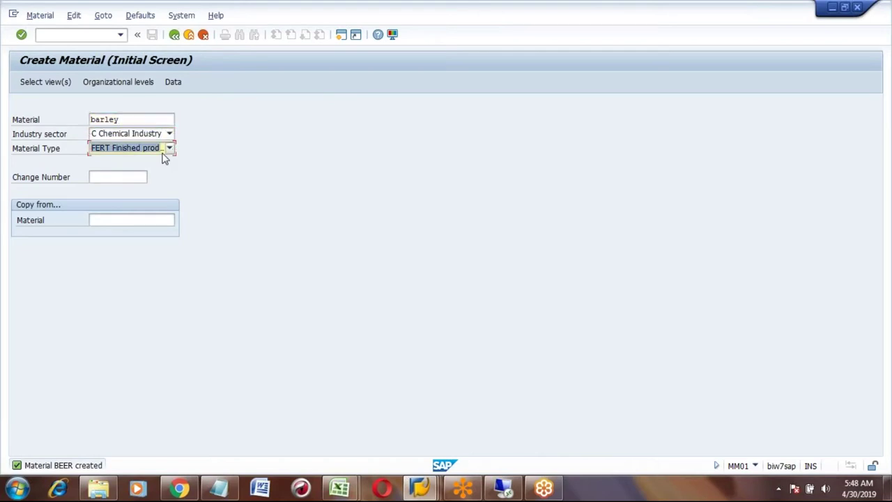
key("r")
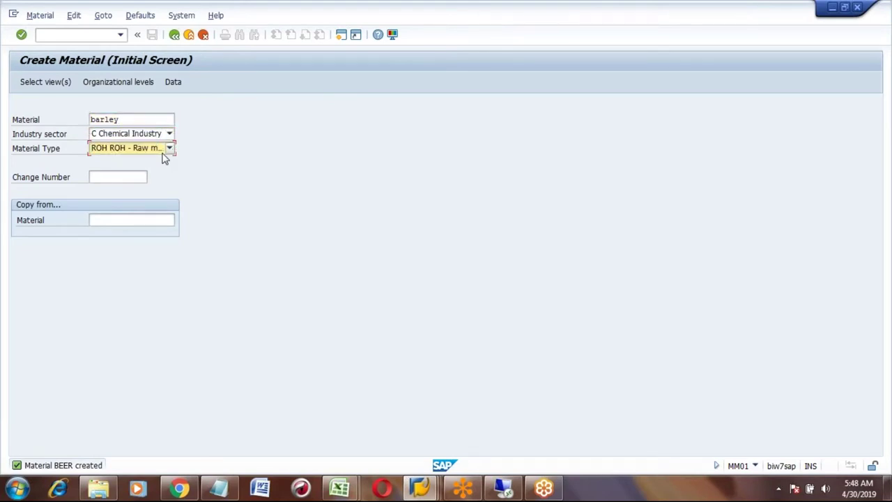
left_click(170, 149)
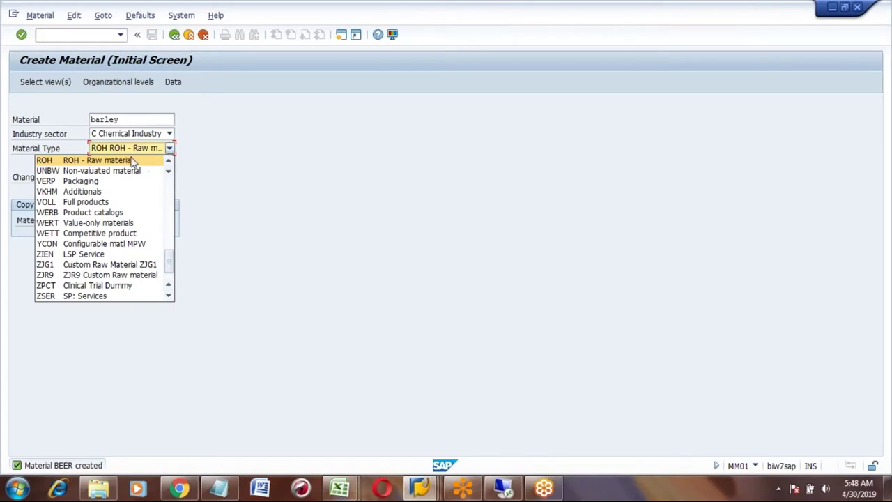
left_click(124, 161)
key("Return")
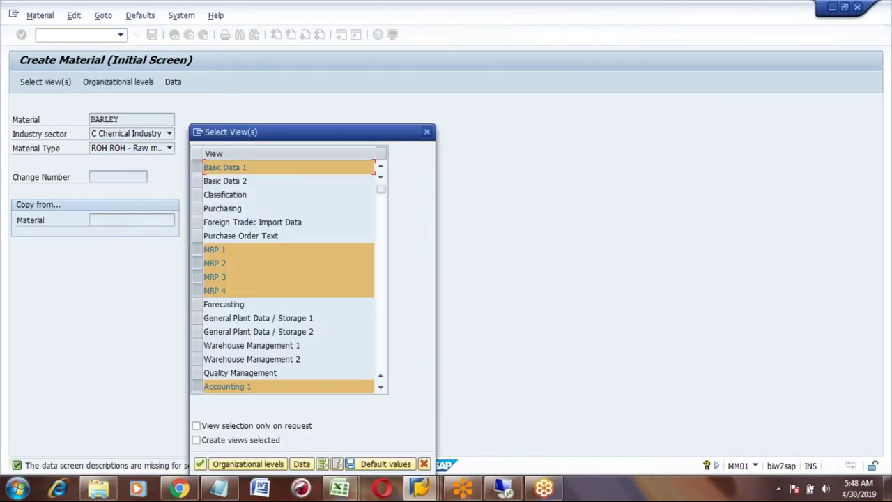
left_click(197, 209)
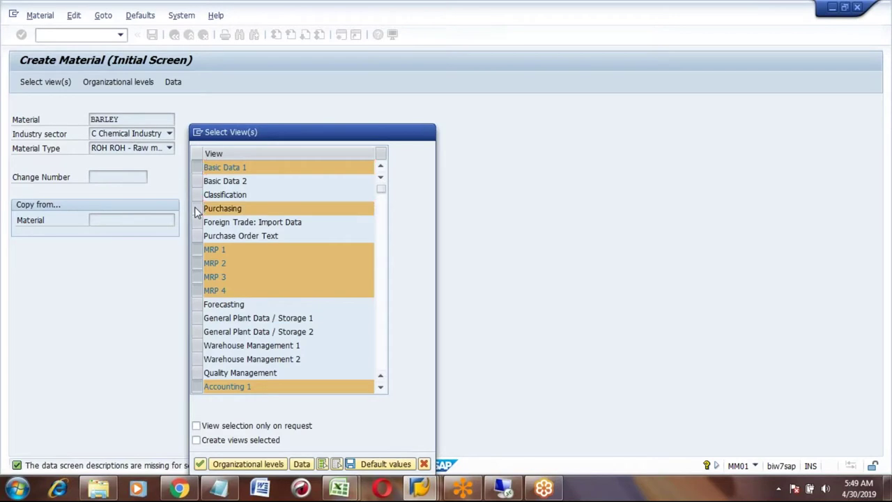
key("Return")
key("Return")
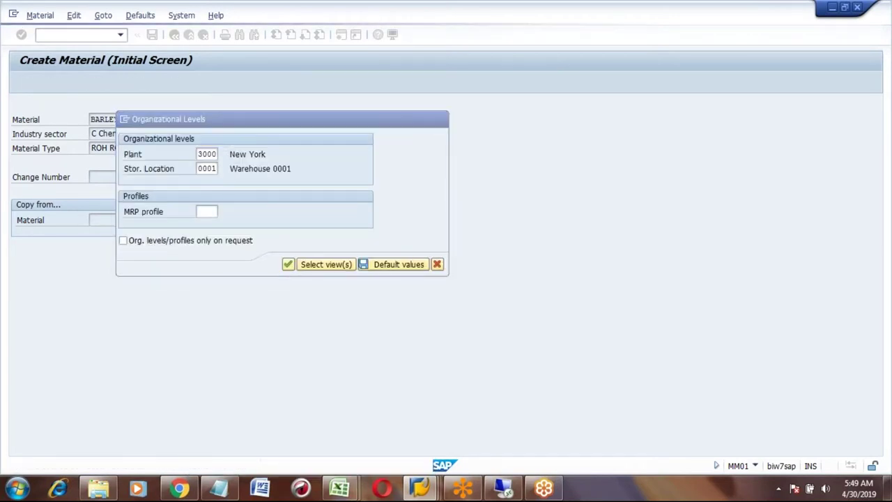
- Enter description Barley, base unit L and material group 001
left_click(162, 133)
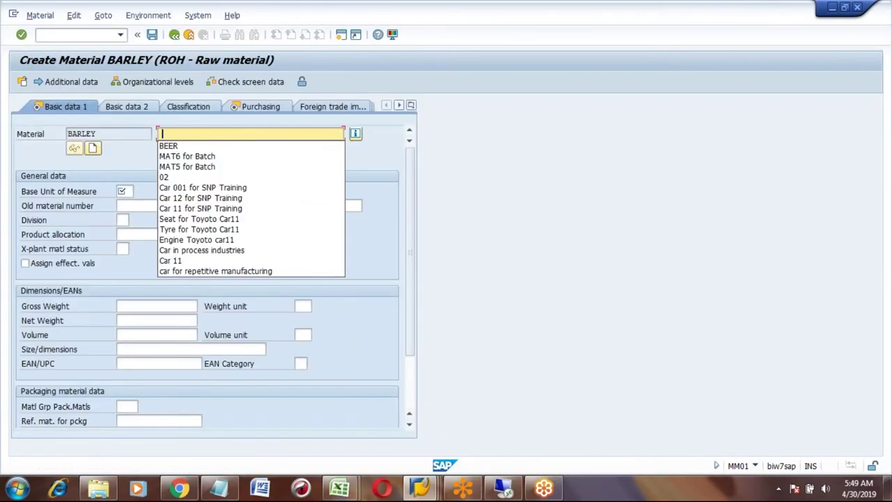
type("Barley")
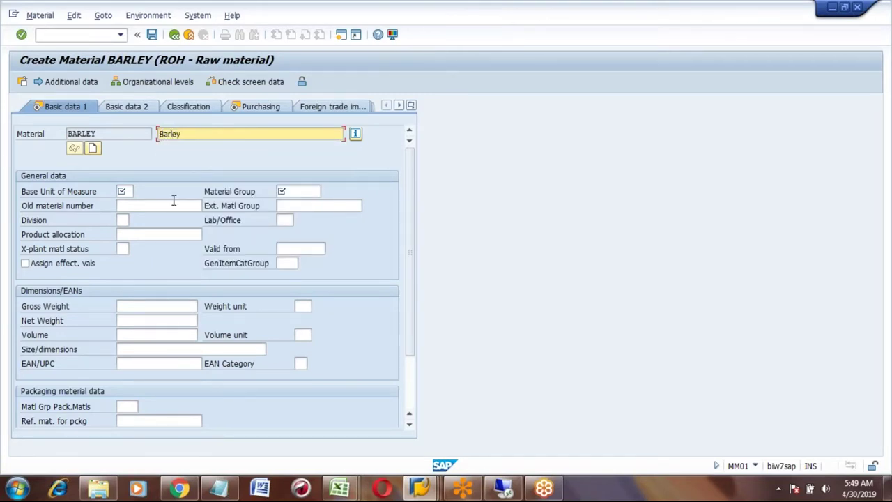
left_click(127, 191)
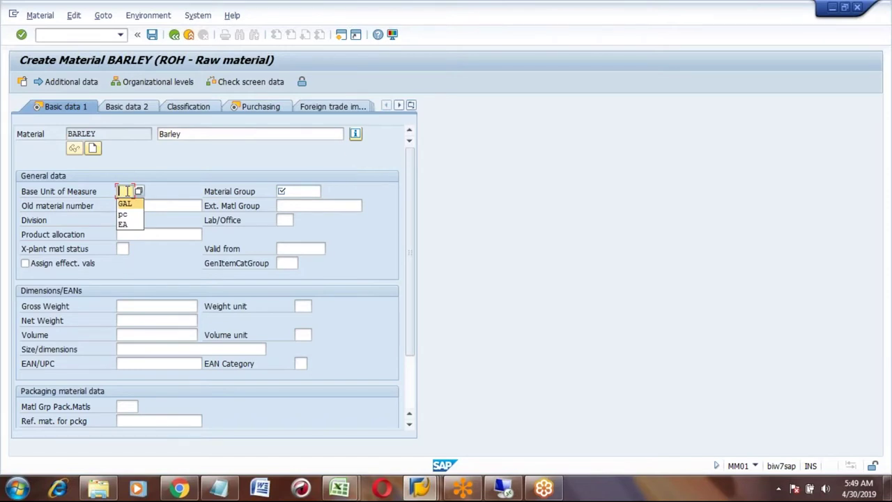
type("L")
key("Tab")
type("01")
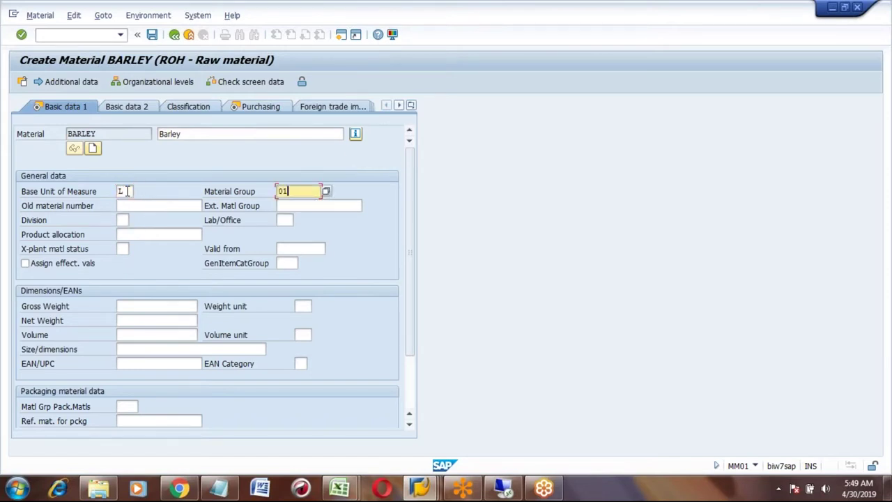
key("Return")
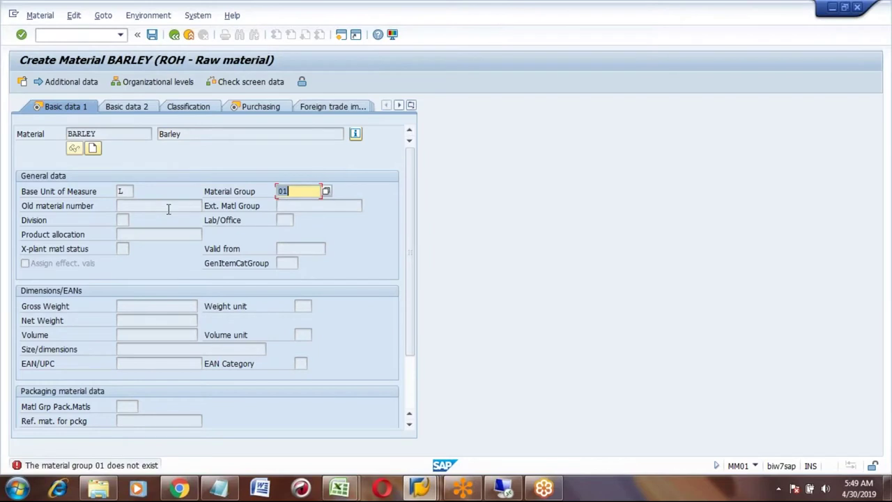
type("001")
key("Return")
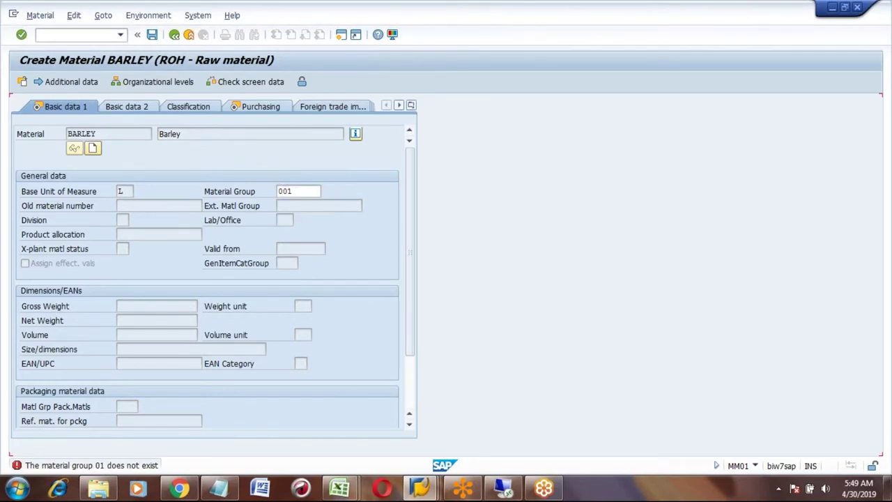
- Set purchasing group 001, then MRP type PD, MRP controller 001 and lot size EX
left_click(123, 220)
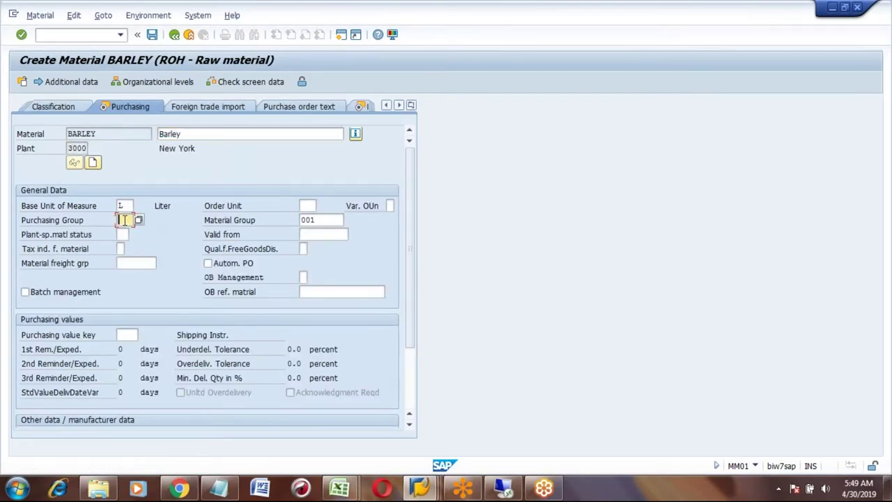
type("001")
key("Return")
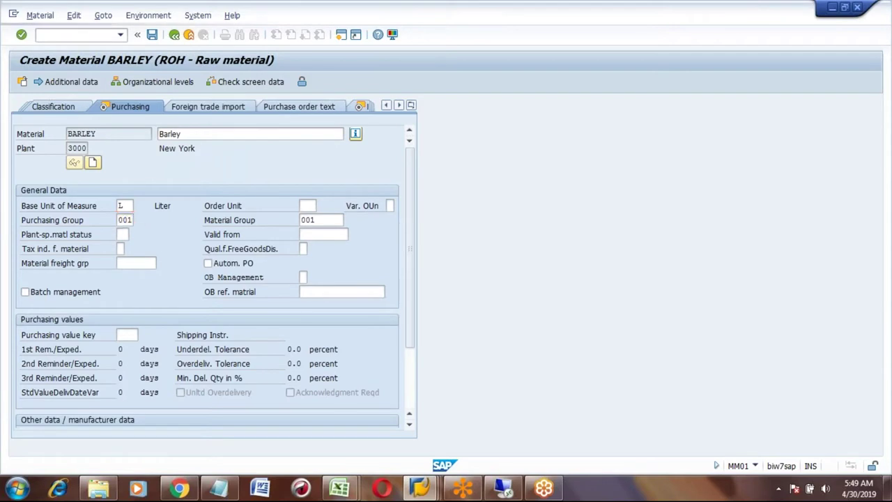
left_click(122, 277)
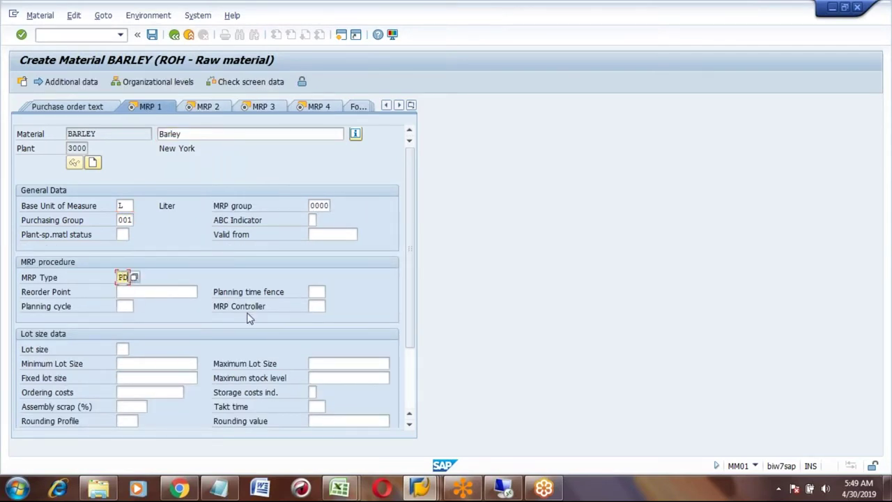
left_click(314, 306)
type("001")
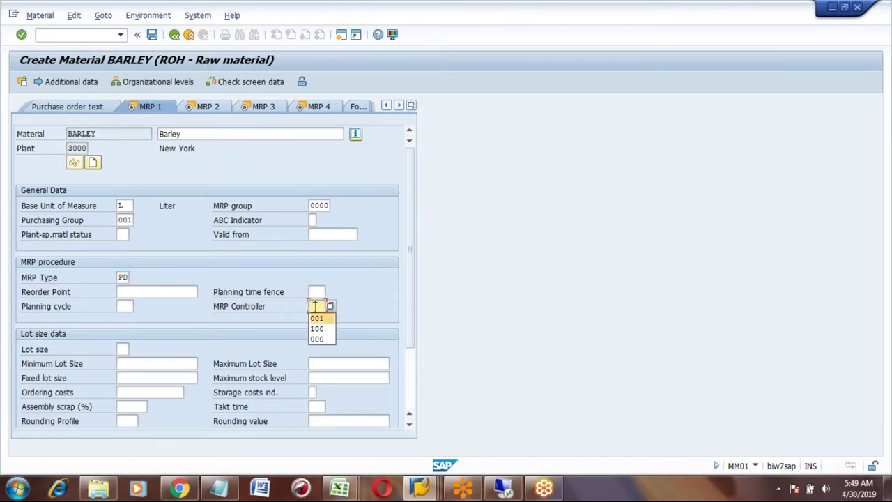
left_click(124, 350)
type("ex")
key("Return")
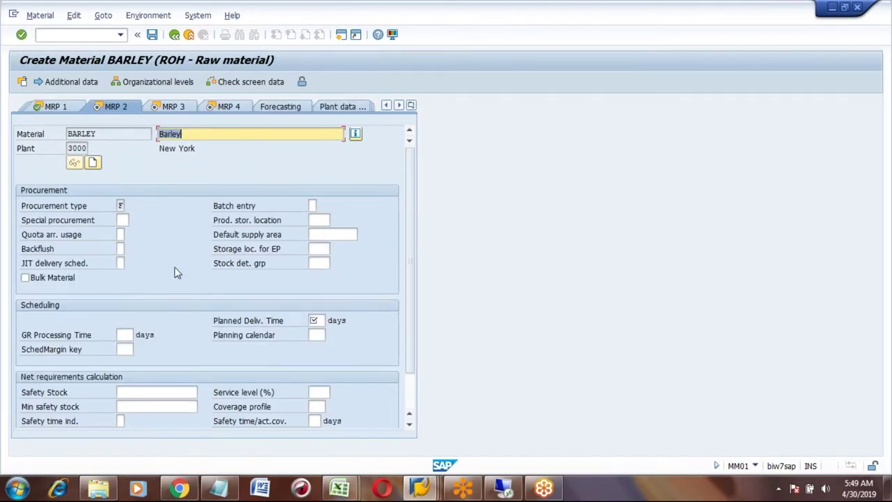
- Set 1-day planned delivery, scheduling margin key 000 and availability check 01
left_click(315, 319)
key("Return")
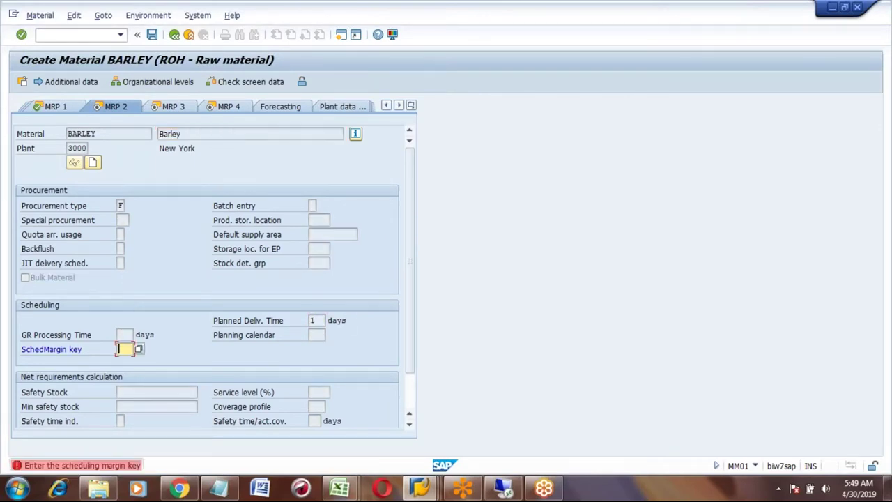
type("000")
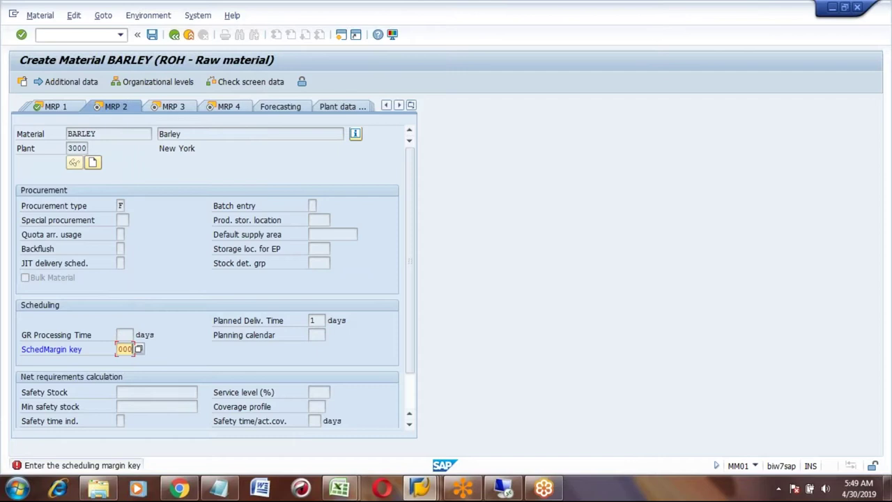
key("Return")
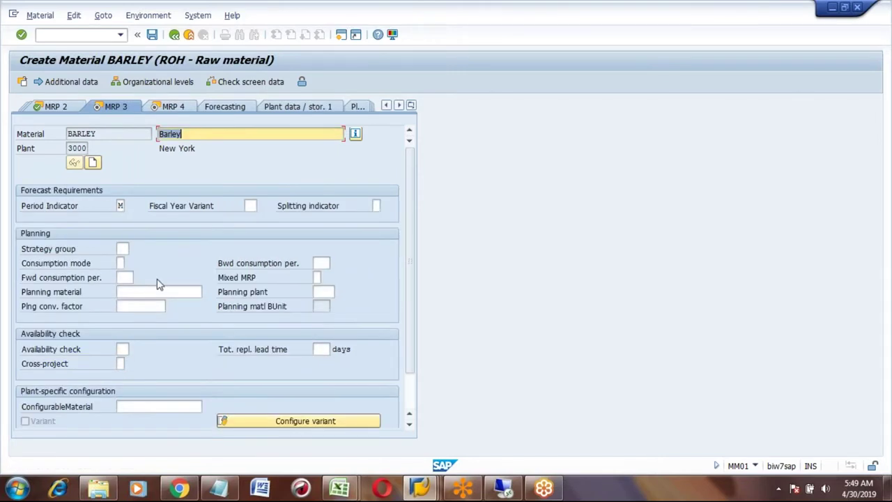
left_click(122, 349)
type("01")
key("Return")
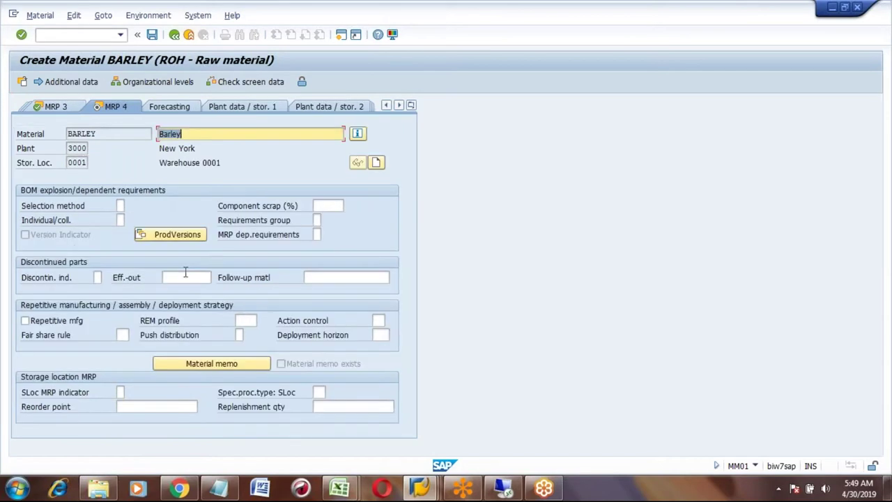
key("Return")
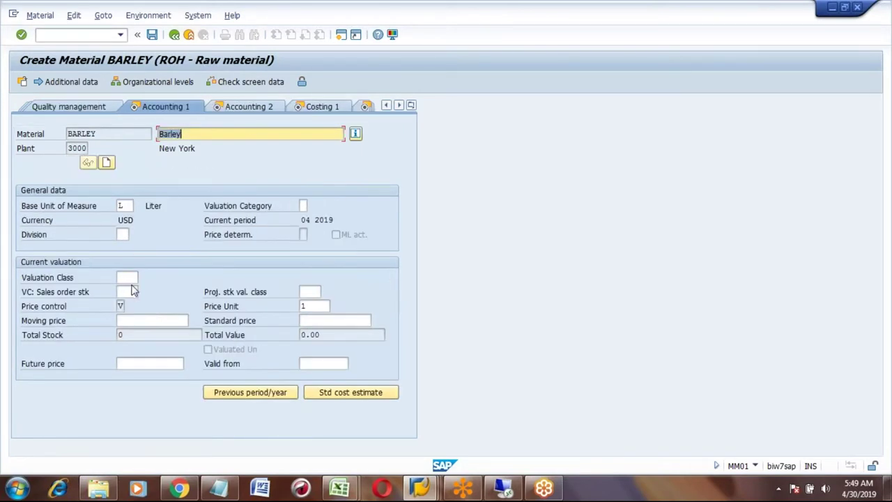
- Give BARLEY valuation class 3000 and moving price 1, save it, and return to SAP Easy Access
left_click(126, 279)
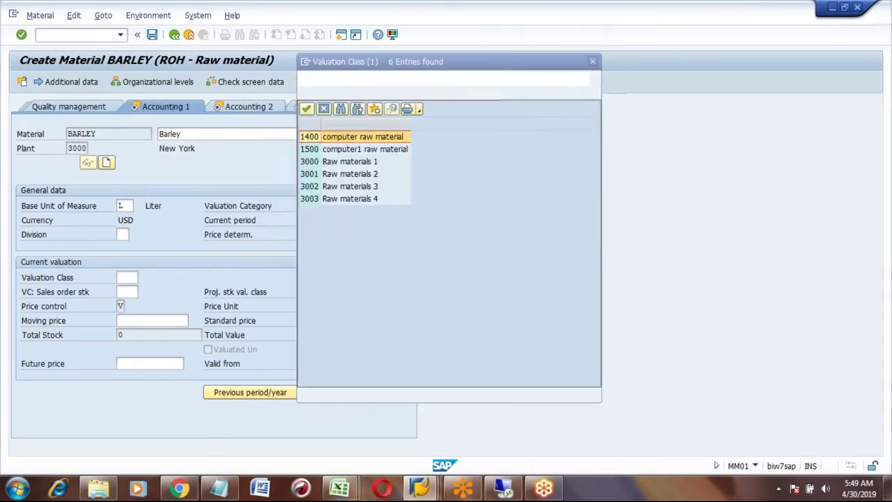
double_click(348, 163)
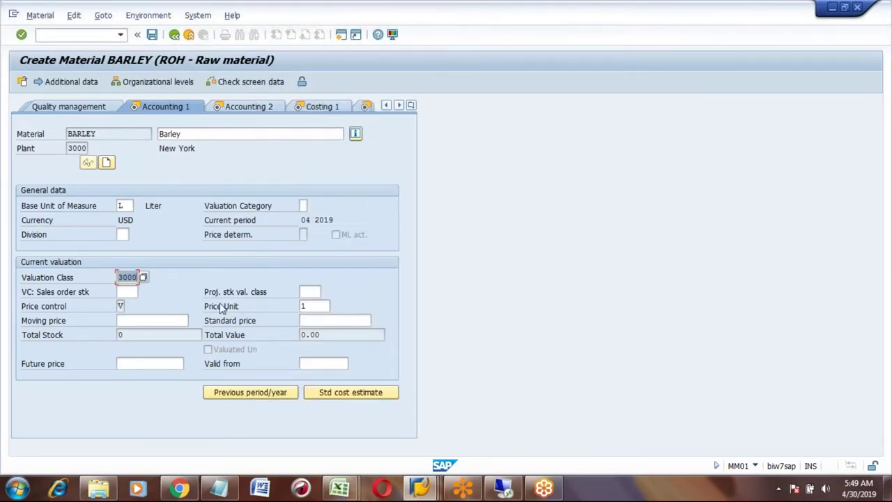
left_click(162, 317)
type("1")
key("Return")
key("Return")
key("Return")
key("Return")
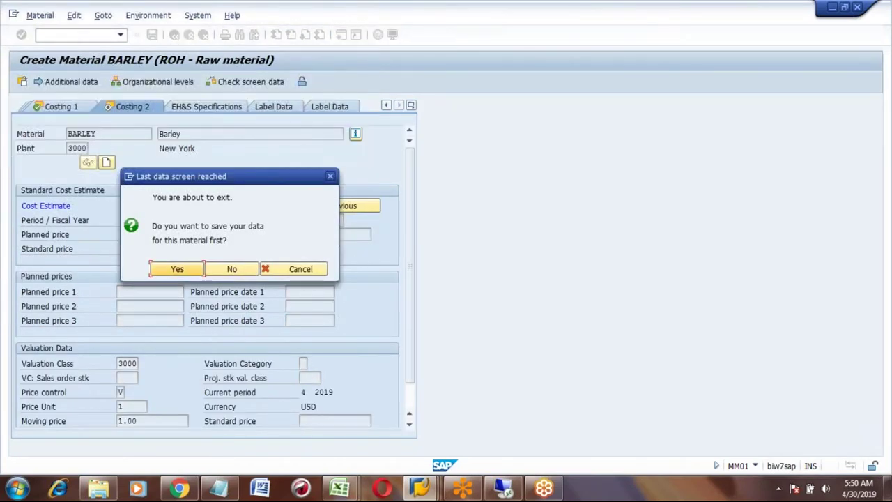
left_click(174, 271)
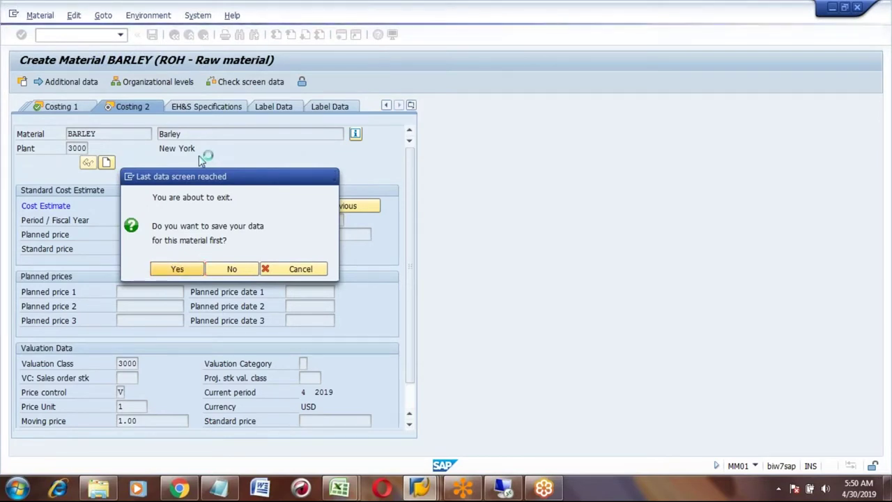
left_click(174, 35)
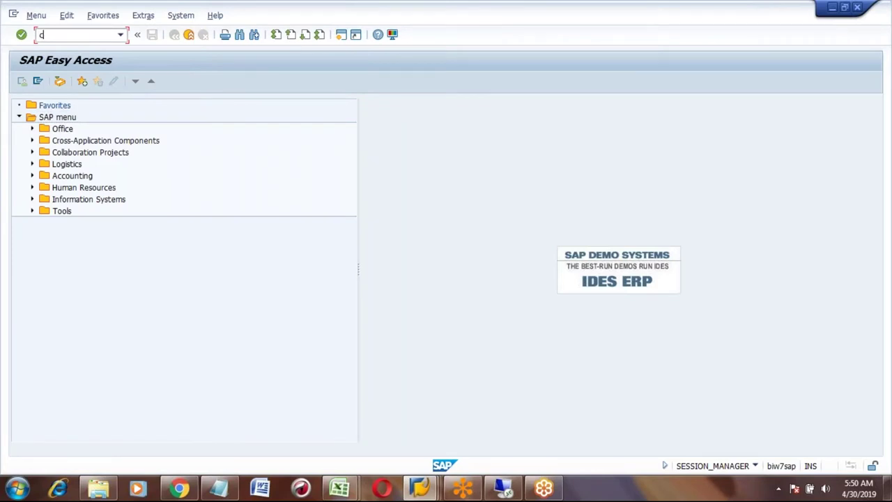
- Start a material BOM for plant 3000 and confirm the header entries, including BOM usage
key("Return")
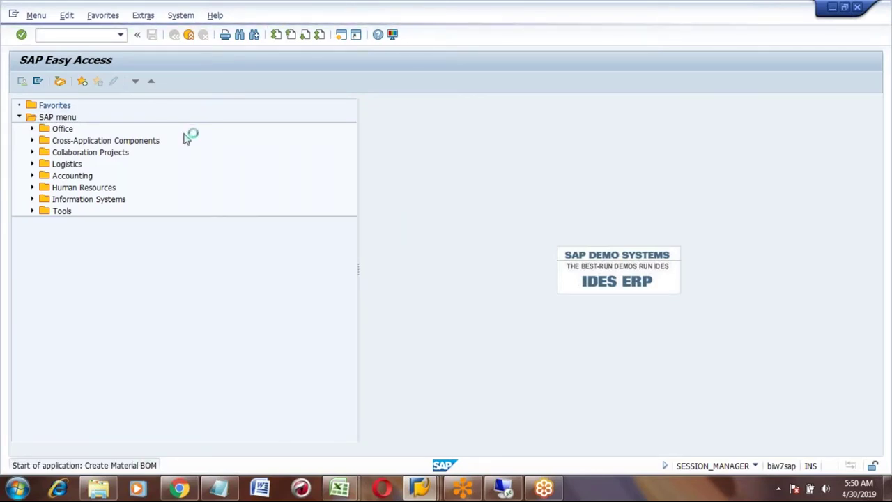
left_click(95, 148)
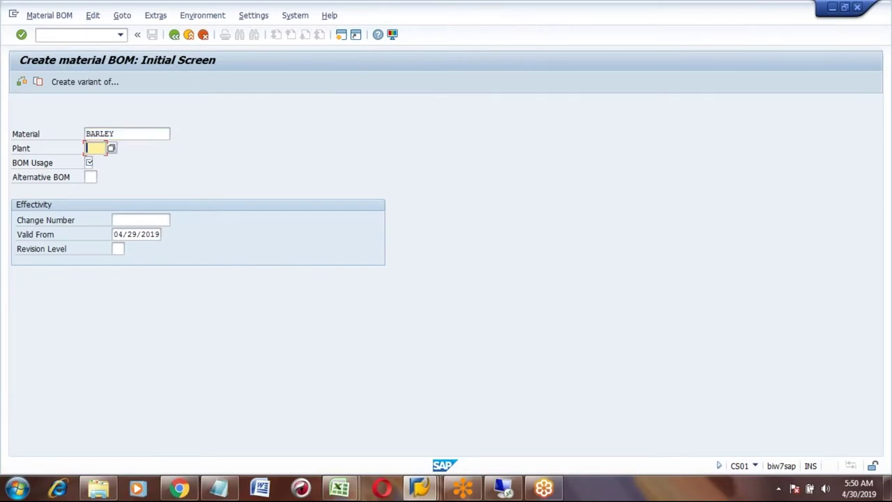
type("3000")
left_click(89, 162)
key("Return")
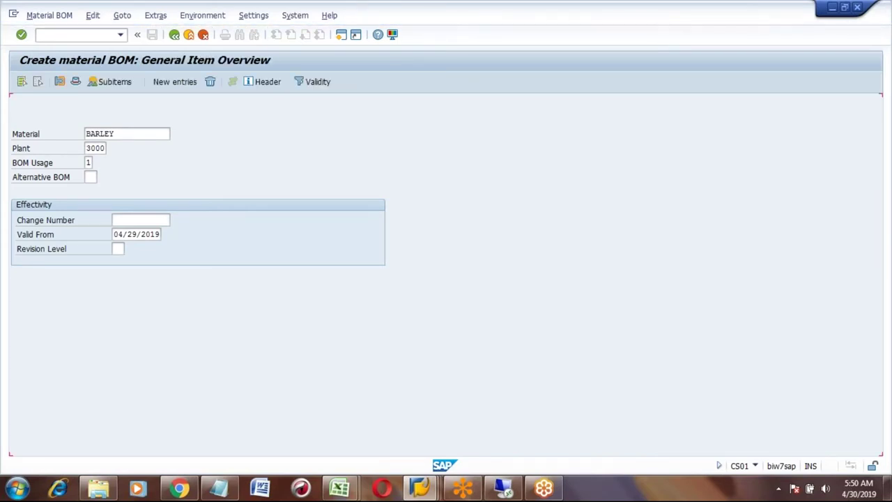
- Enter BARLEY with quantity 1 as item 0010, then leave after the recursive-BOM error
left_click(97, 221)
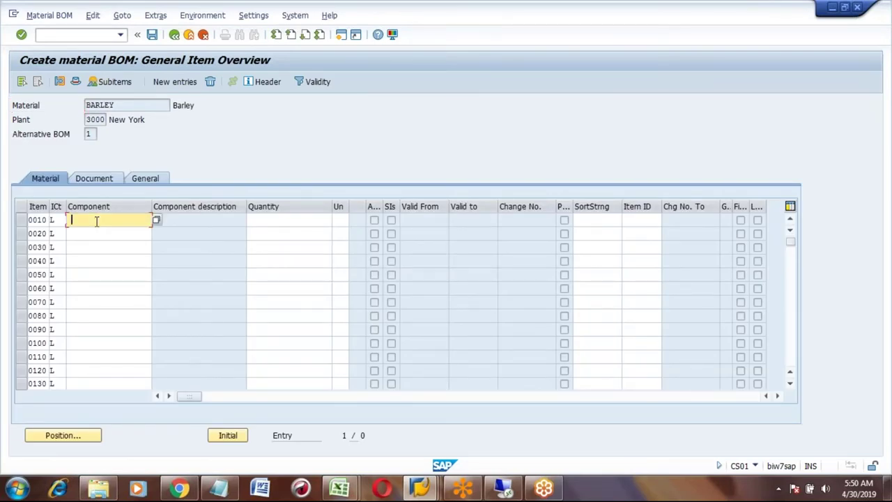
type("B")
key("Tab")
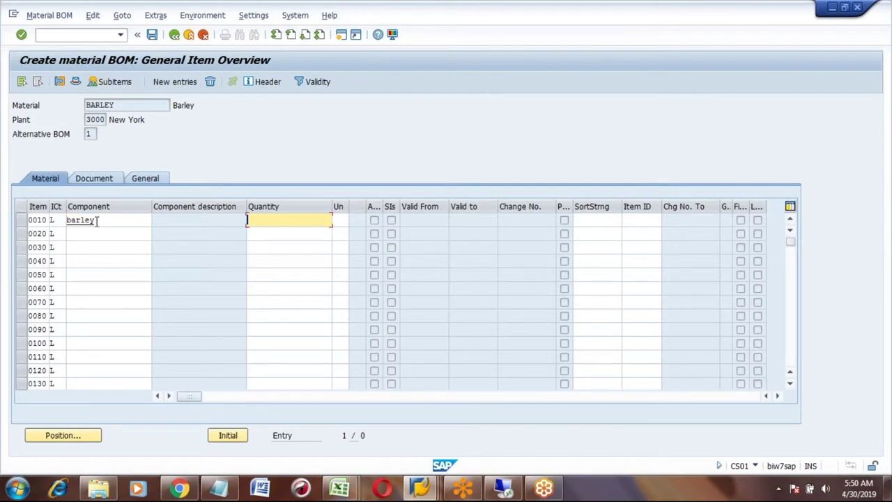
type("1")
key("Return")
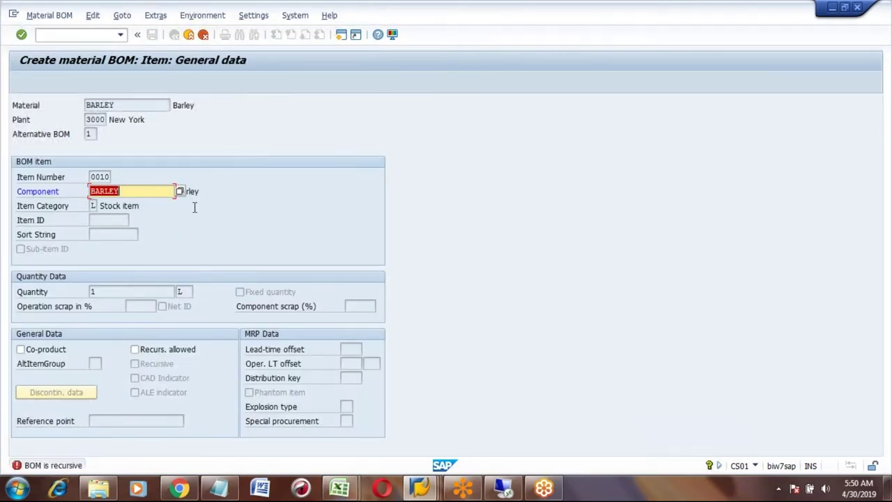
left_click(189, 34)
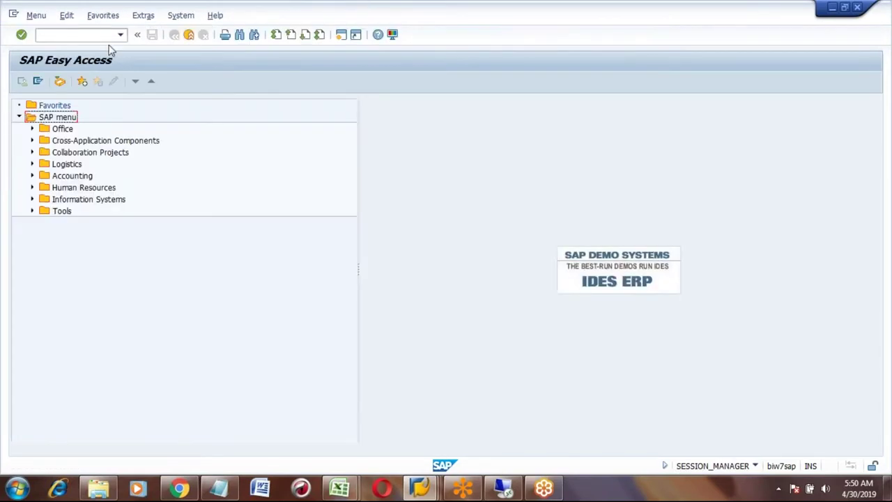
- Start creating a material BOM (CS01) with BEER as the header material
left_click(85, 35)
key("Return")
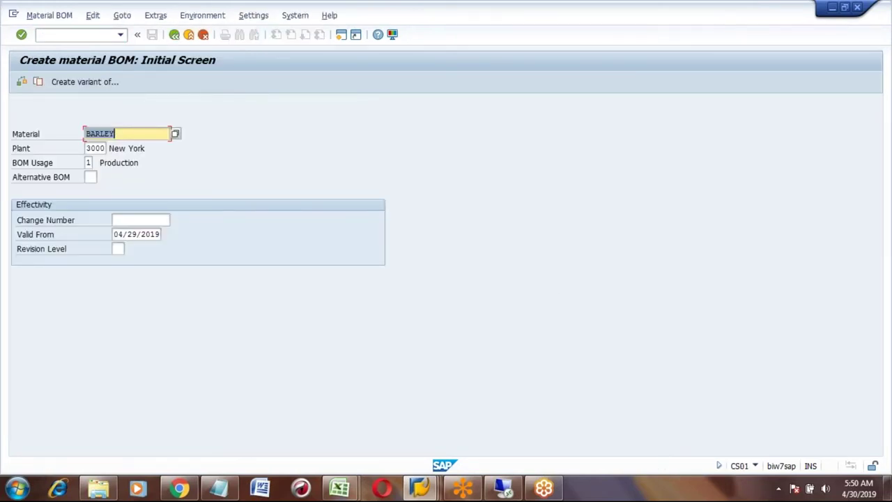
type("beer")
key("Return")
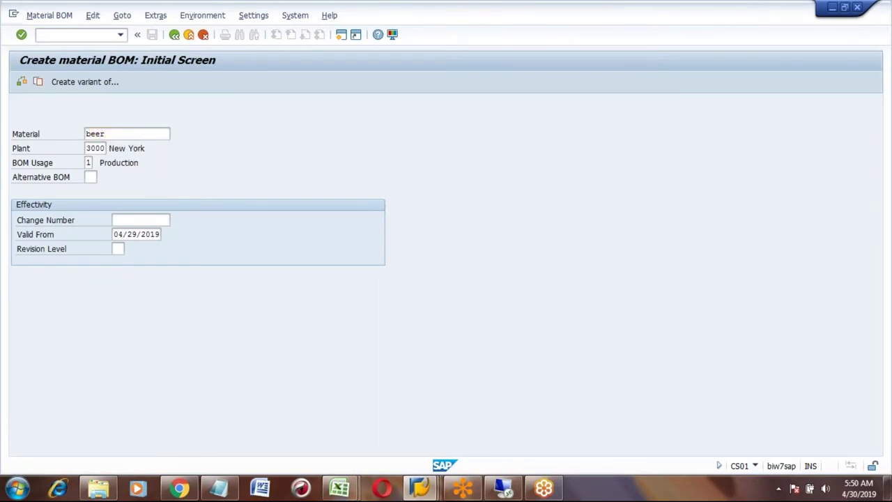
- Add BARLEY with quantity 1 as item 0010, save the BEER BOM and return
left_click(91, 219)
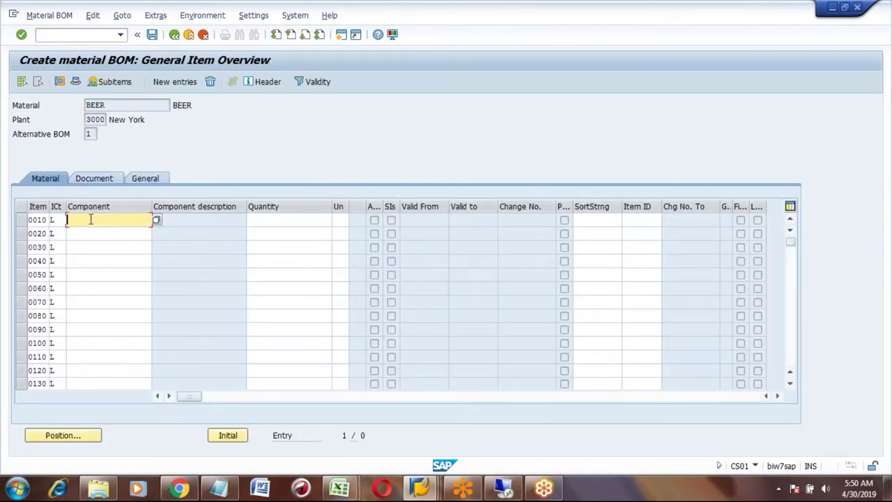
key("Tab")
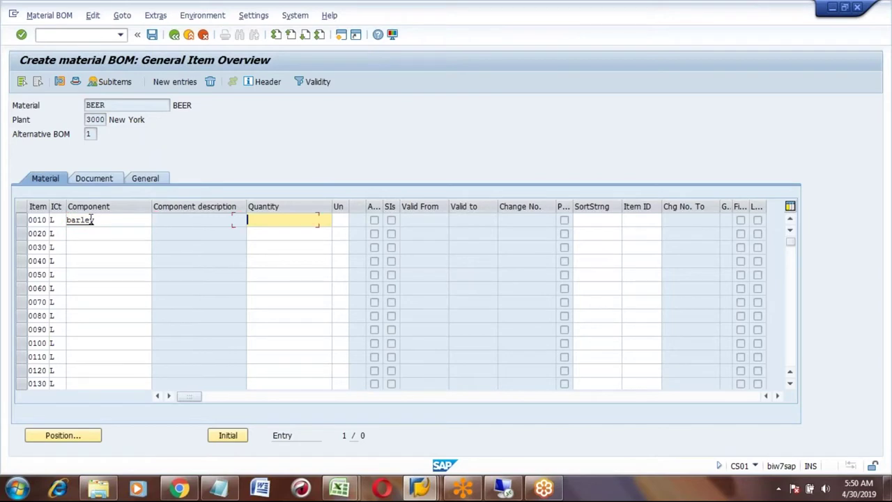
type("1")
key("Return")
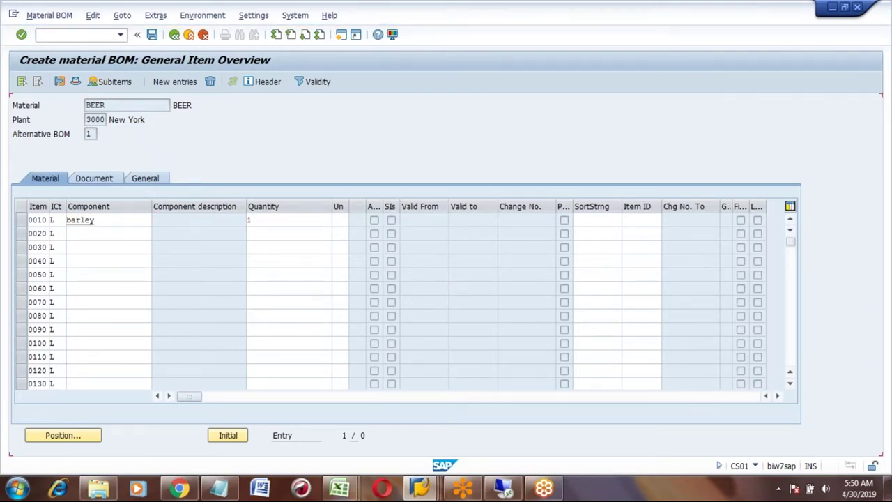
left_click(152, 36)
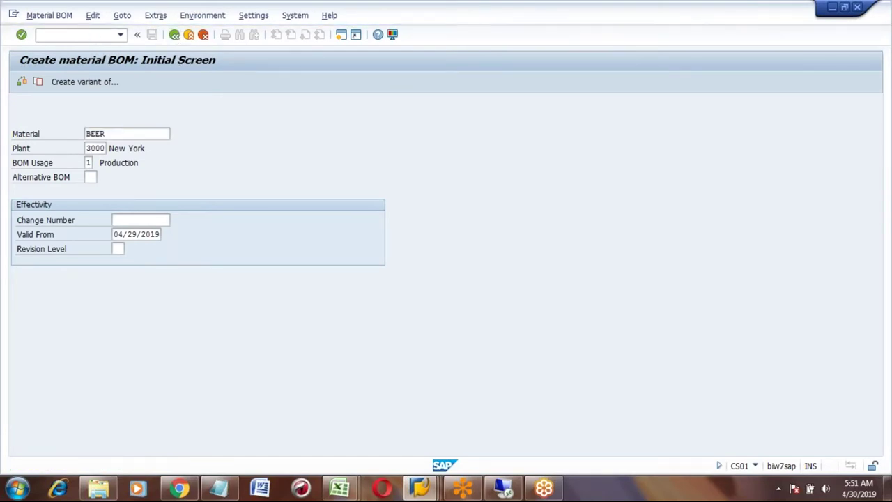
key("F3")
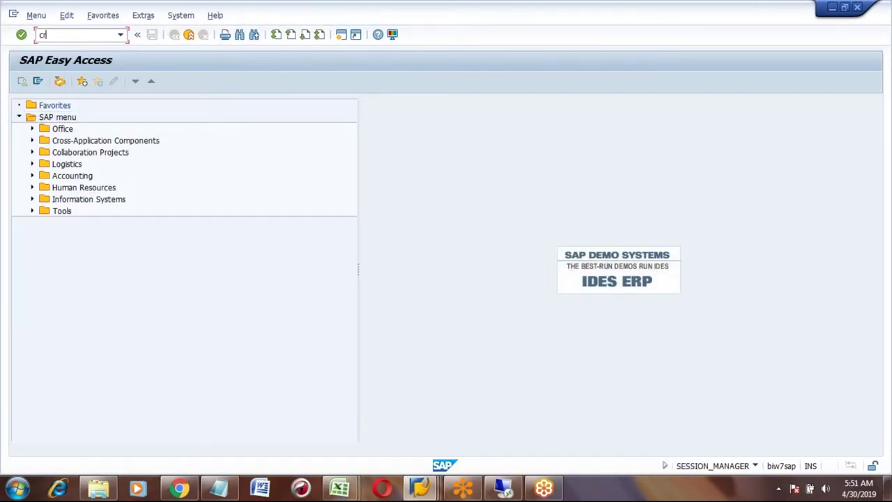
- Start creating resource RES1 with CRC1 in plant 3000, category 0008
type("crc1")
key("Return")
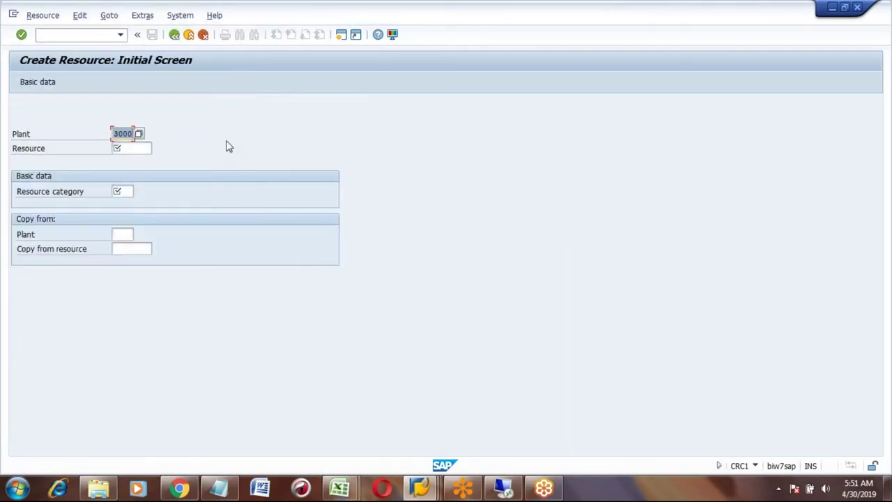
key("Tab")
type("R")
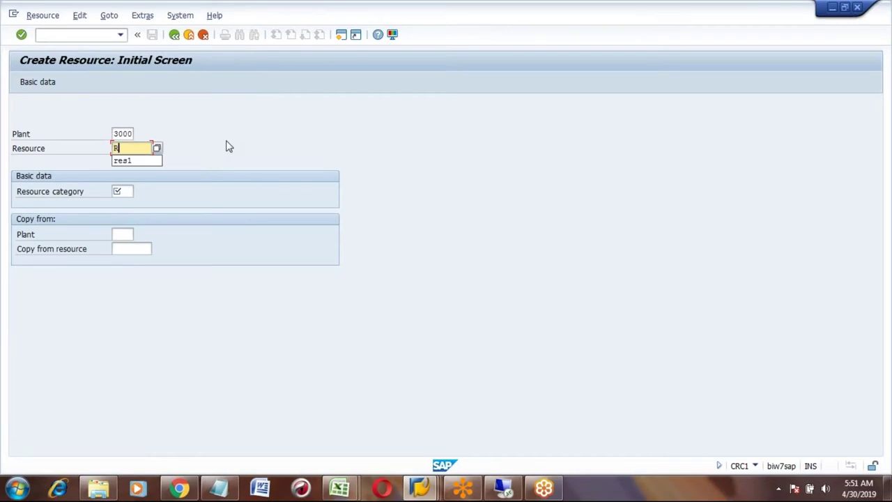
type("ES1")
key("Tab")
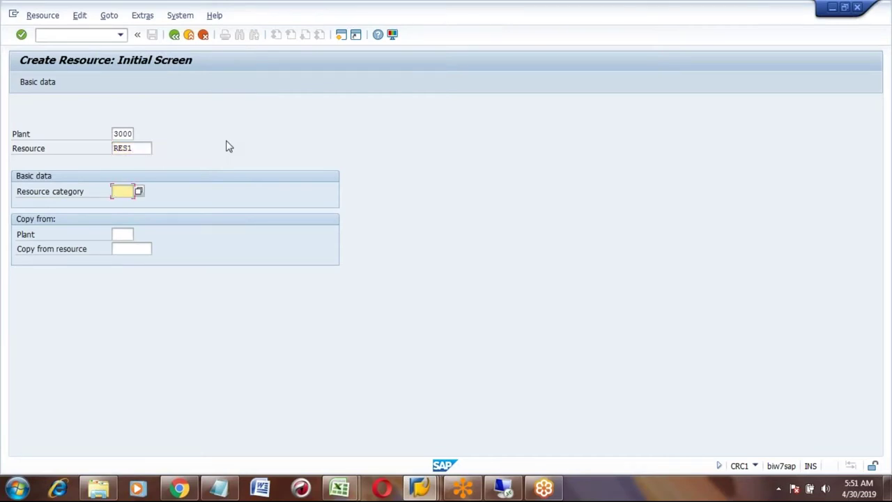
type("0008")
key("Return")
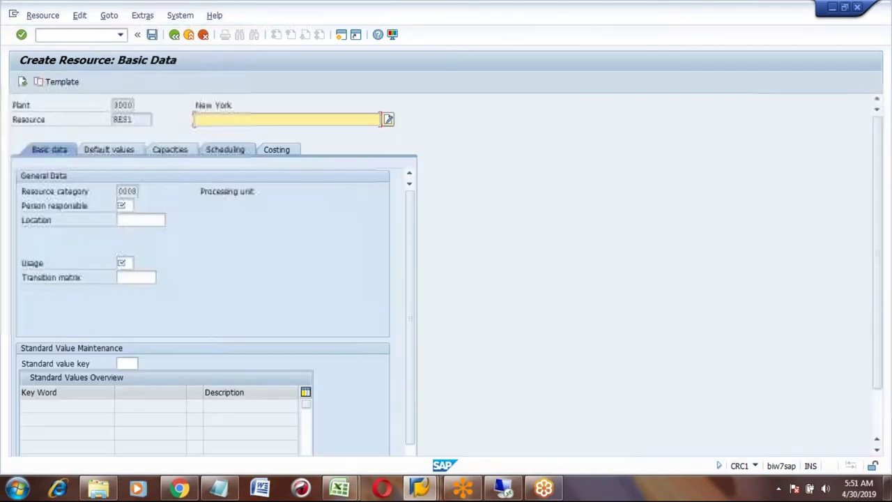
- Enter the resource description 'Resource for PI'
type("r")
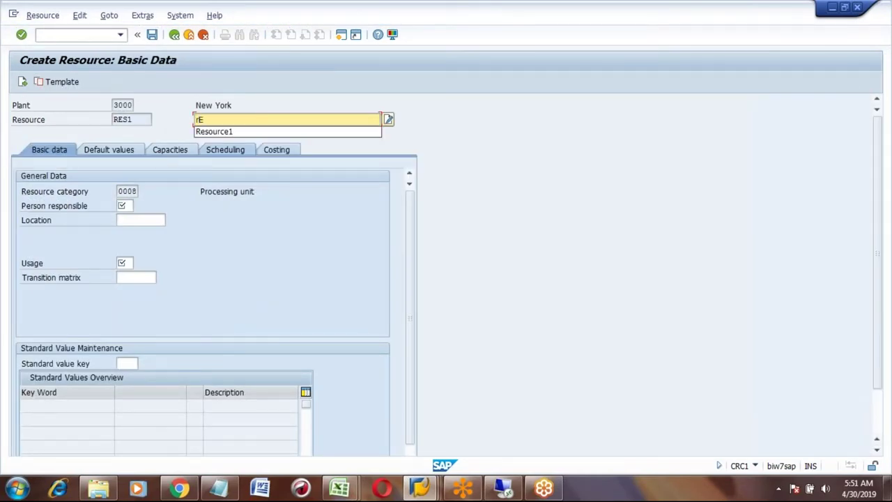
key("BackSpace")
type("Resource for PI")
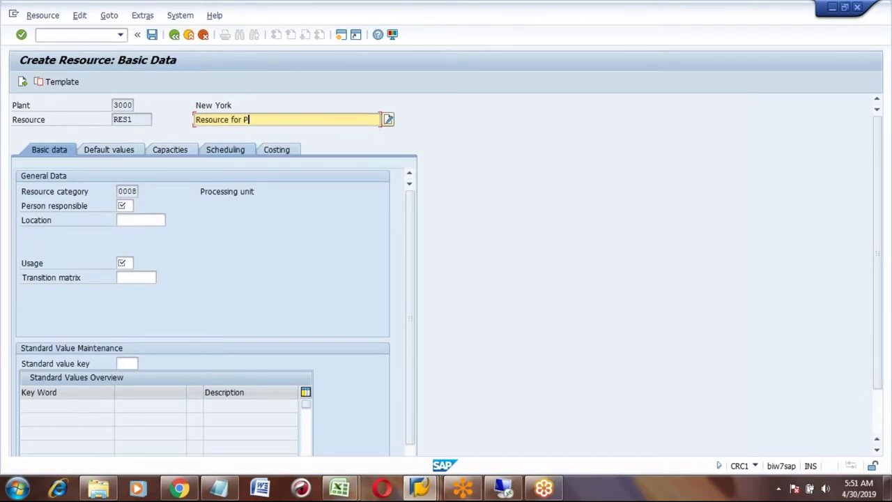
left_click(122, 205)
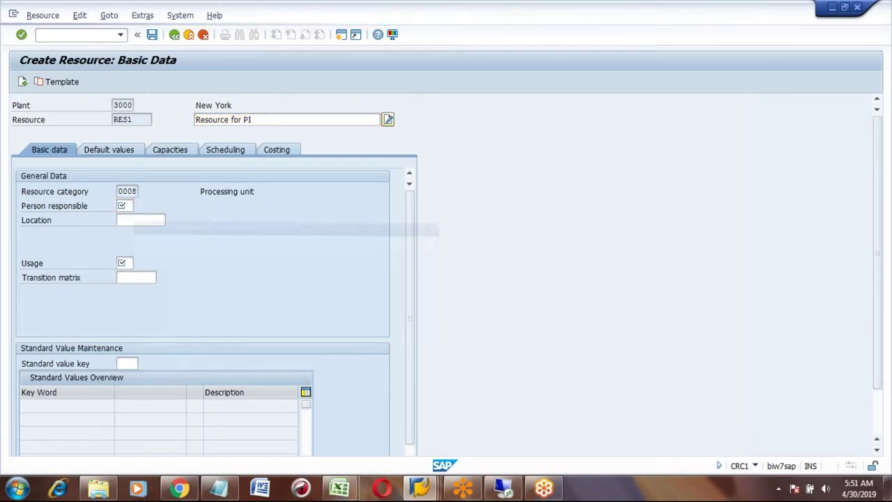
- Set person responsible 001 and usage 009 (all task list types) on RES1
double_click(133, 172)
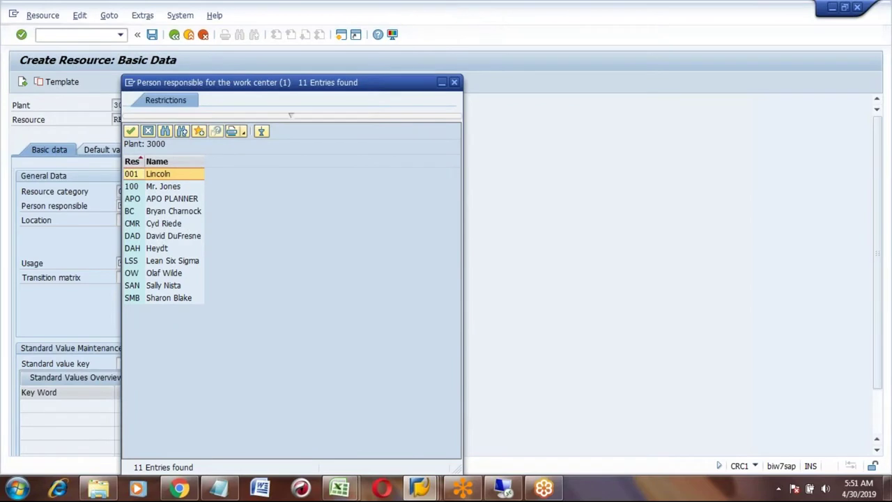
left_click(122, 263)
type("009")
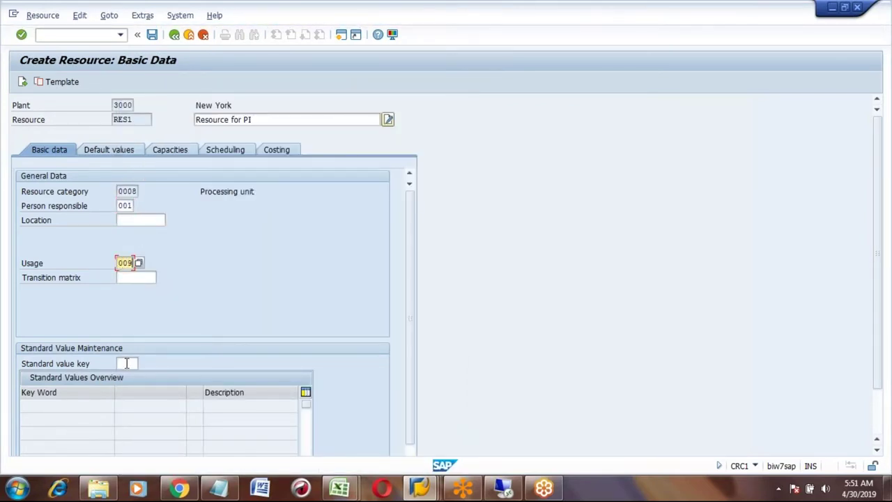
key("Return")
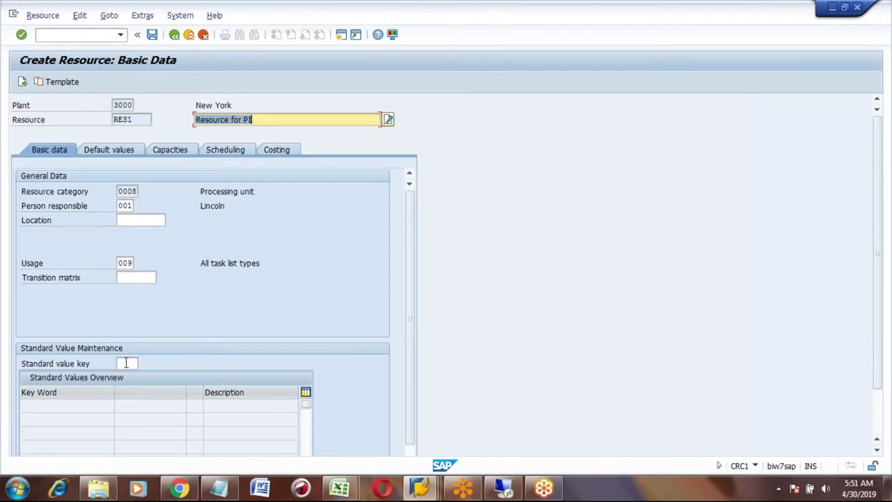
- Choose SAP1 Normal production as the standard value key from the list
left_click(126, 363)
type("SAP1")
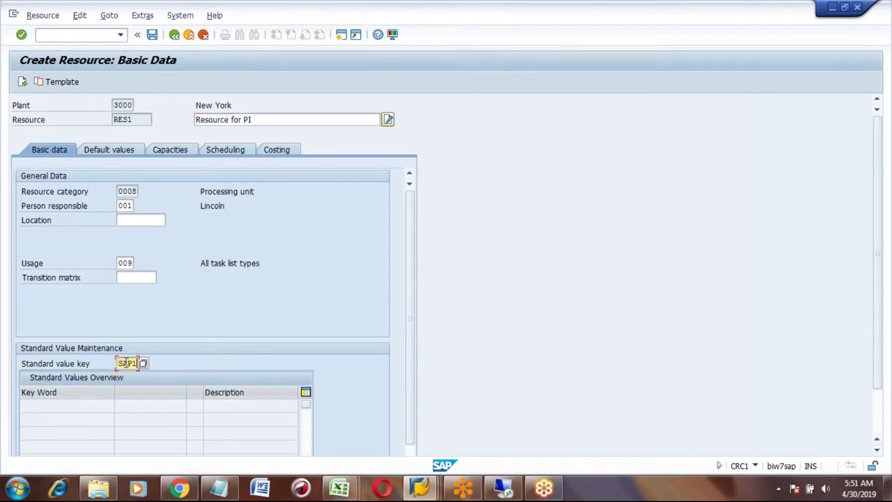
key("BackSpace")
key("BackSpace")
key("BackSpace")
key("BackSpace")
key("Return")
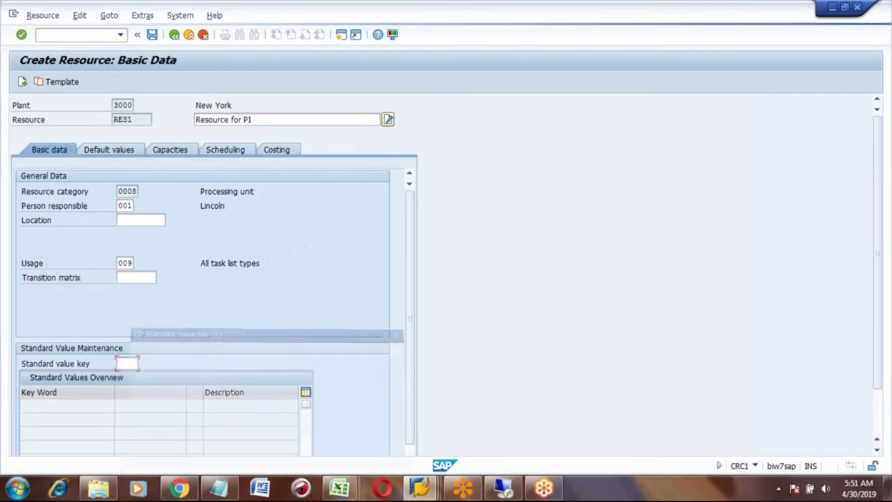
left_click(174, 310)
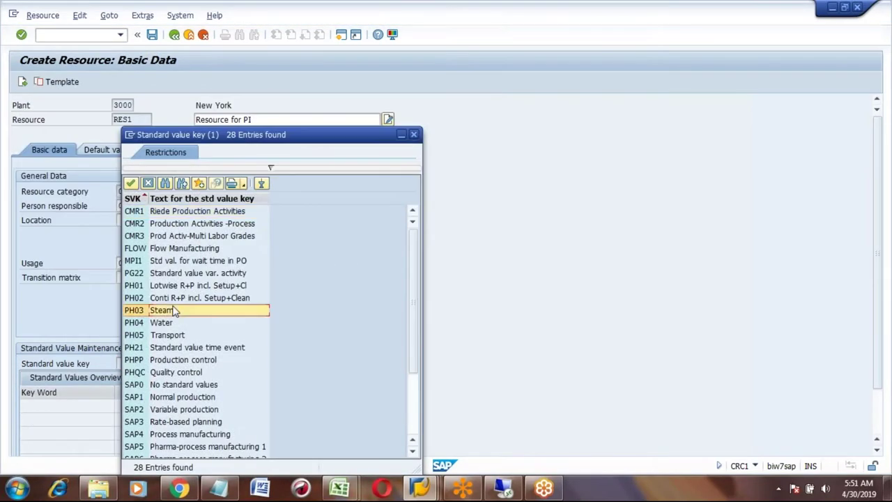
key("Down")
key("Down")
key("Down")
key("Down")
key("Down")
key("Down")
key("Down")
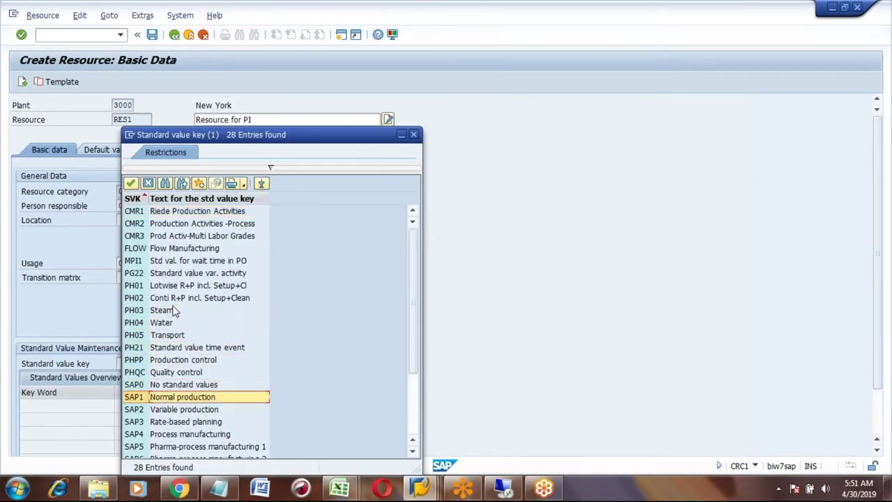
key("Up")
key("Up")
key("Up")
key("Up")
key("Up")
key("Up")
key("Up")
key("Up")
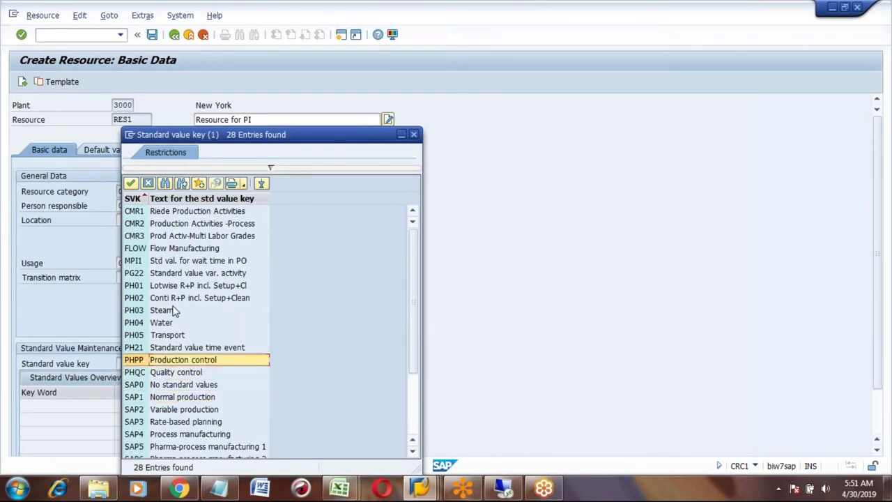
key("Up")
key("Up")
key("Down")
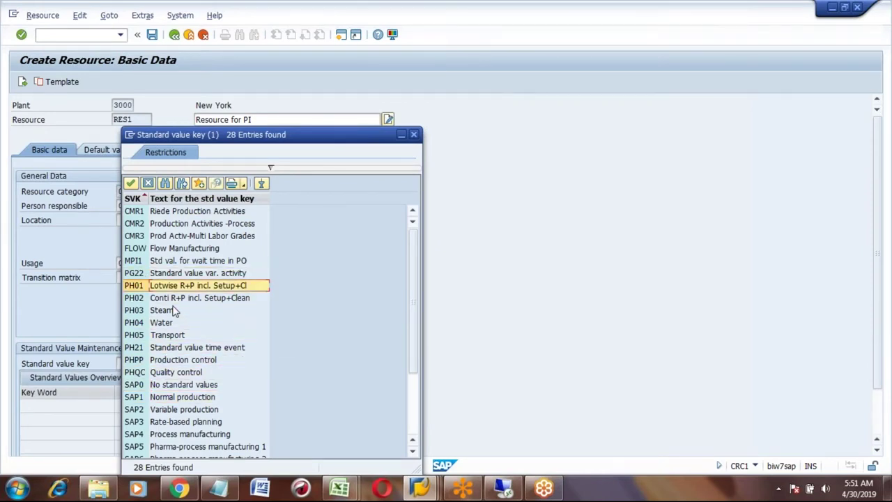
key("Down")
key("Down")
key("Down")
key("Down")
key("Down")
key("Down")
key("Down")
key("Down")
key("Down")
key("Down")
key("Down")
key("Down")
key("Down")
key("Down")
key("Down")
key("Down")
key("Down")
key("Down")
key("Down")
key("Down")
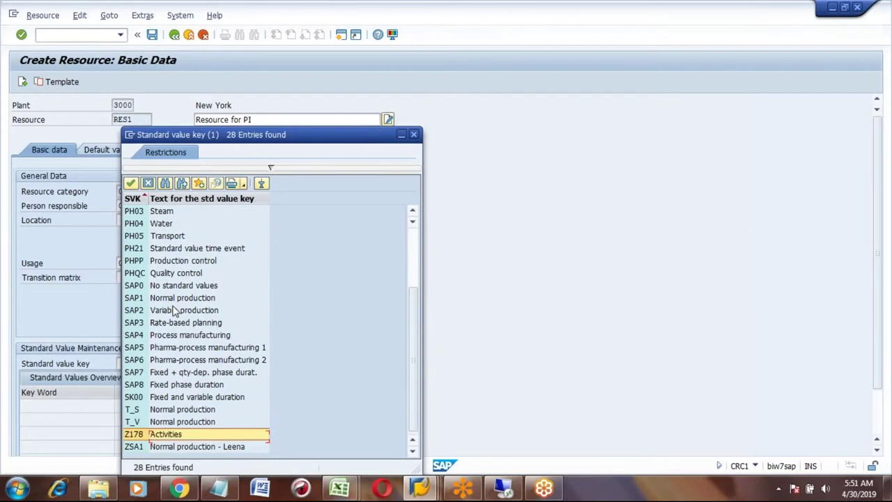
key("Up")
key("Up")
key("Up")
key("Up")
key("Up")
key("Up")
key("Up")
key("Up")
key("Up")
key("Up")
key("Up")
key("Up")
key("Up")
key("Up")
key("Up")
key("Up")
key("Up")
key("Up")
key("Up")
key("Up")
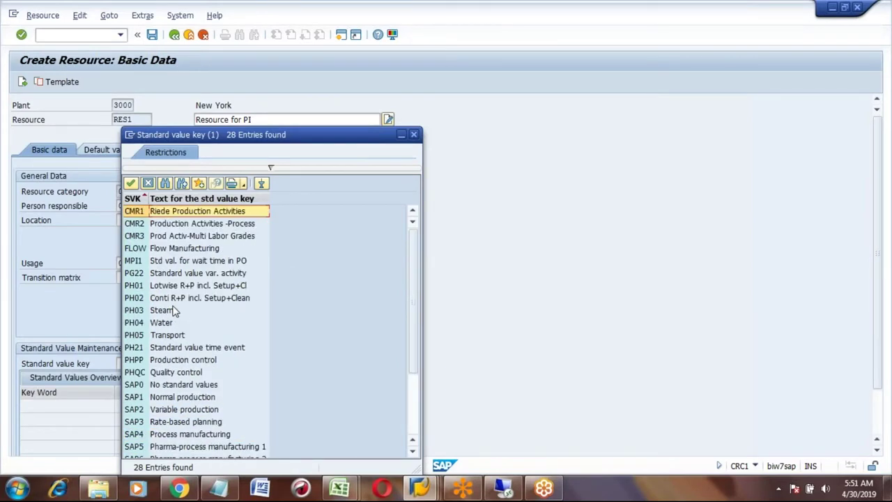
key("Down")
key("Down")
key("Down")
key("Down")
key("Down")
key("Down")
key("Down")
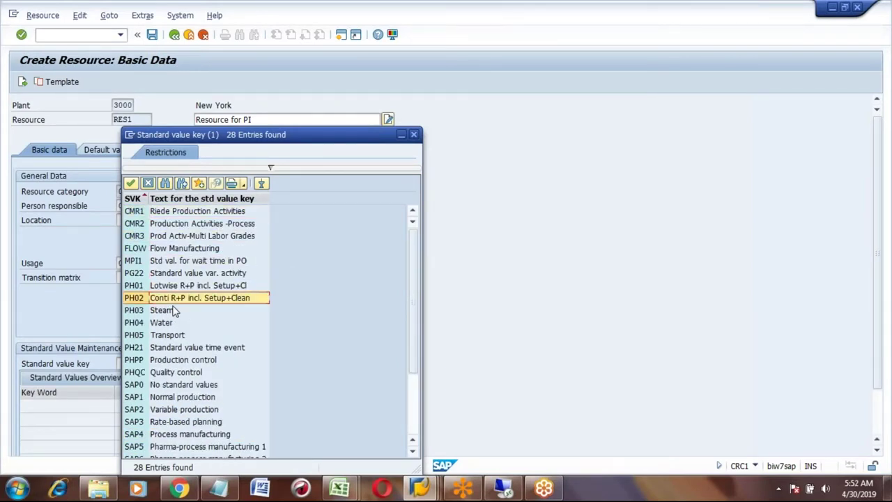
key("Down")
key("Down")
key("Down")
key("Down")
key("Down")
key("Down")
key("Down")
key("Down")
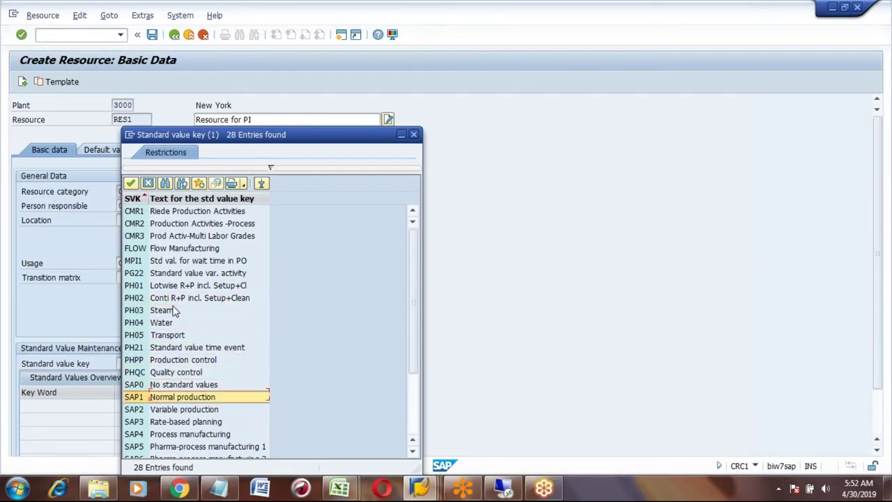
key("Return")
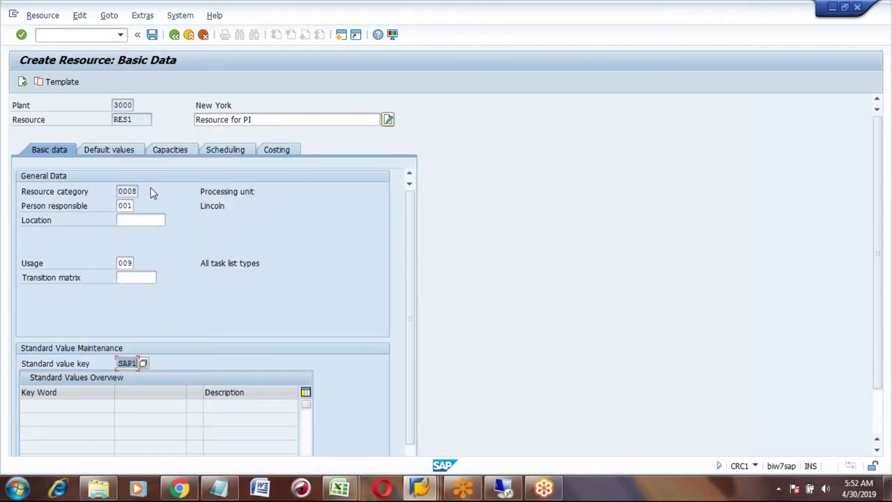
key("Return")
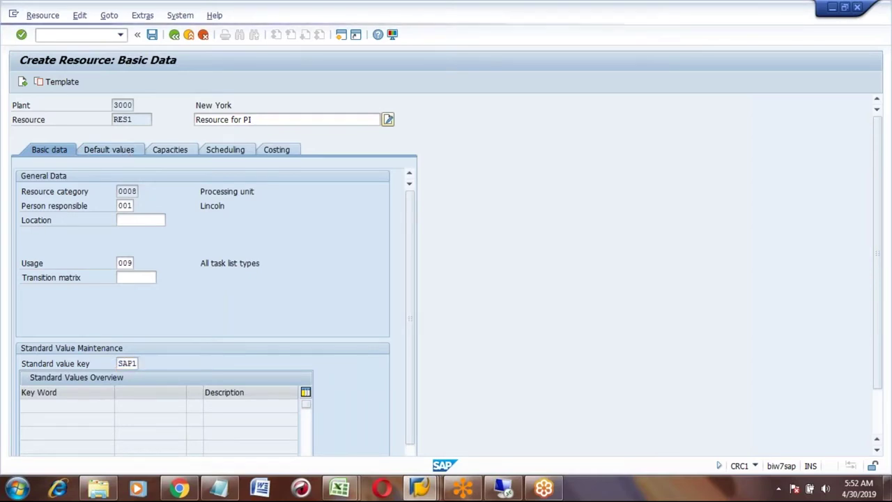
- Set the Setup, Machine and Labor default units to MIN
key("Return")
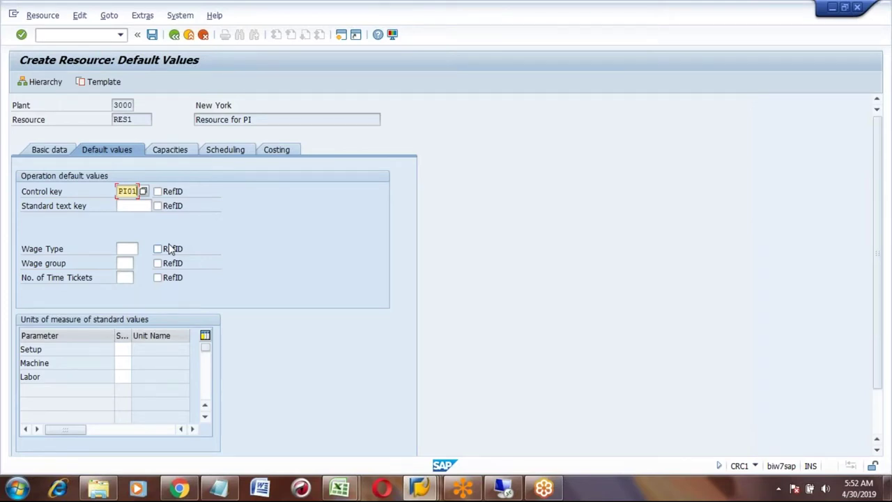
left_click(122, 349)
type("MIN")
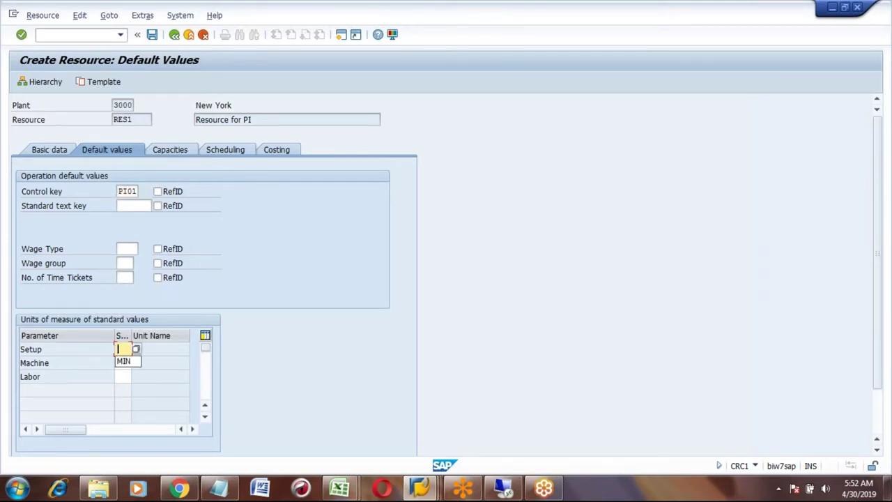
left_click(122, 362)
left_click(123, 375)
left_click(122, 376)
left_click(124, 388)
key("Return")
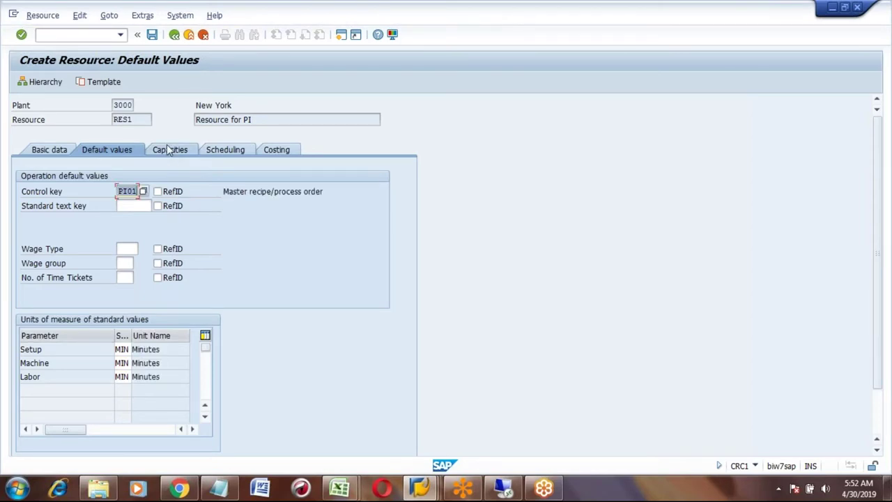
- Add capacity category 008 with the other formula SAP006
key("Return")
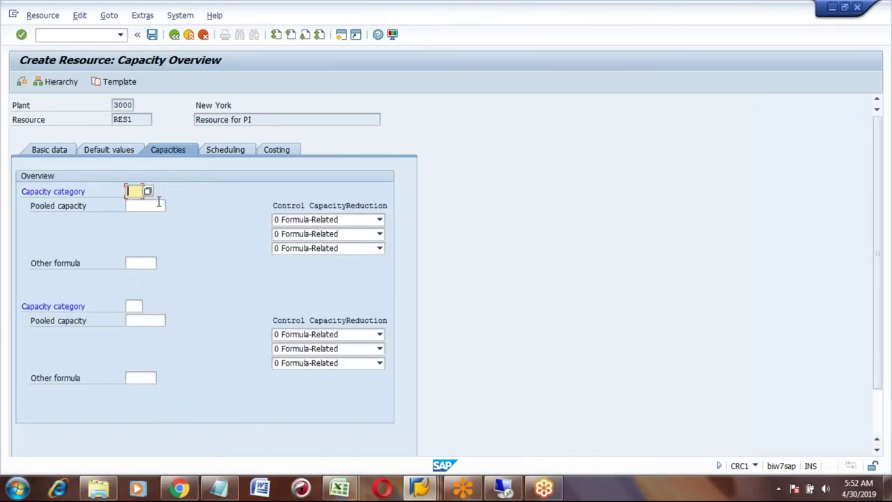
type("008")
left_click(139, 262)
type("s")
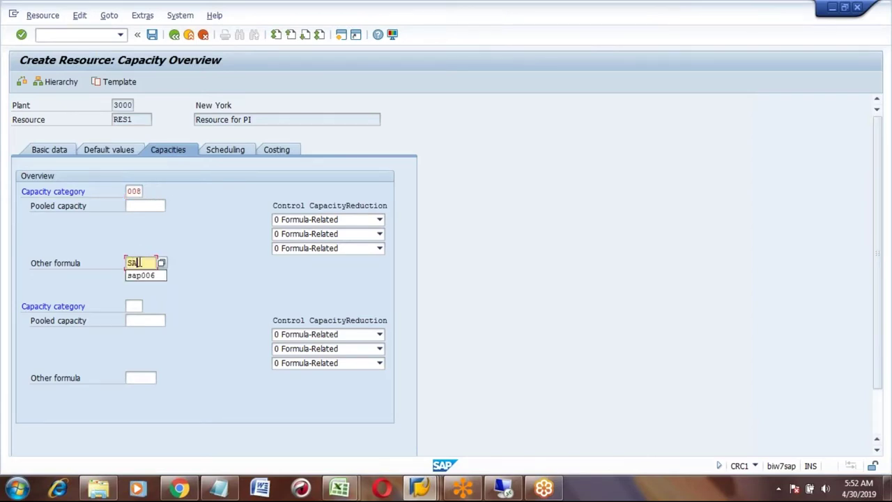
type("a")
key("Down")
key("Return")
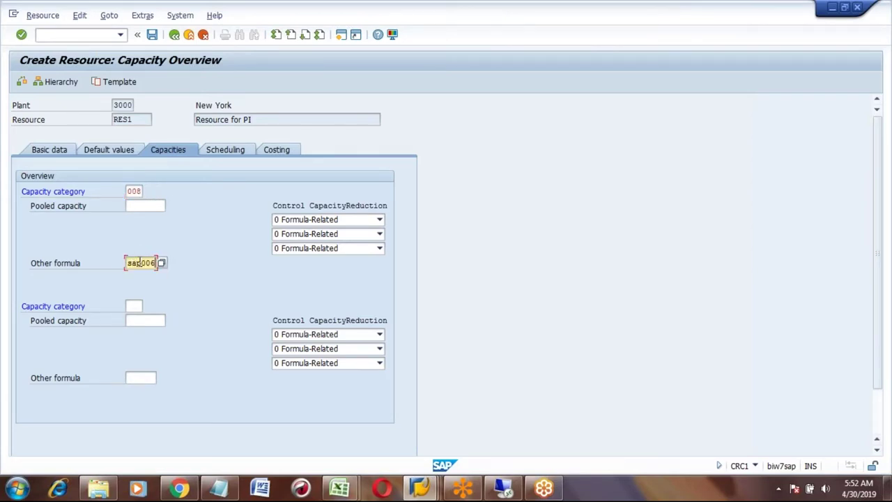
key("Return")
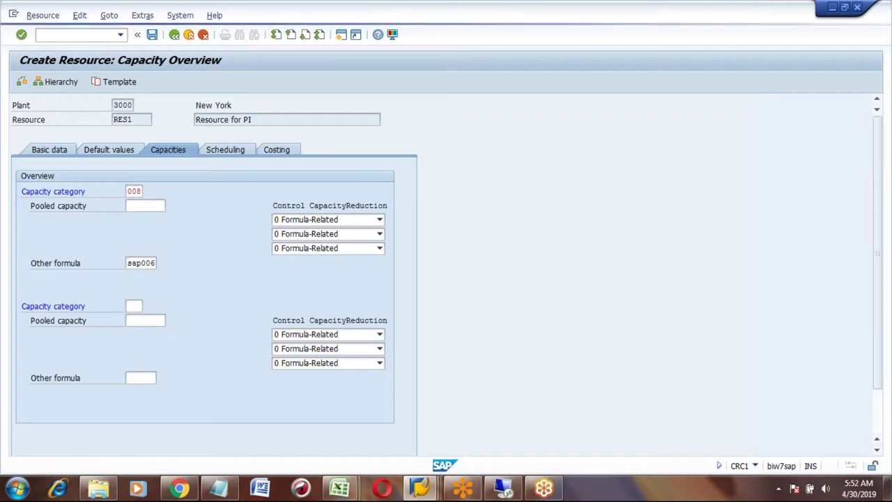
- Describe capacity 008 as capacity of machine, with planner group 001 and base unit HR
key("BackSpace")
key("Down")
key("Return")
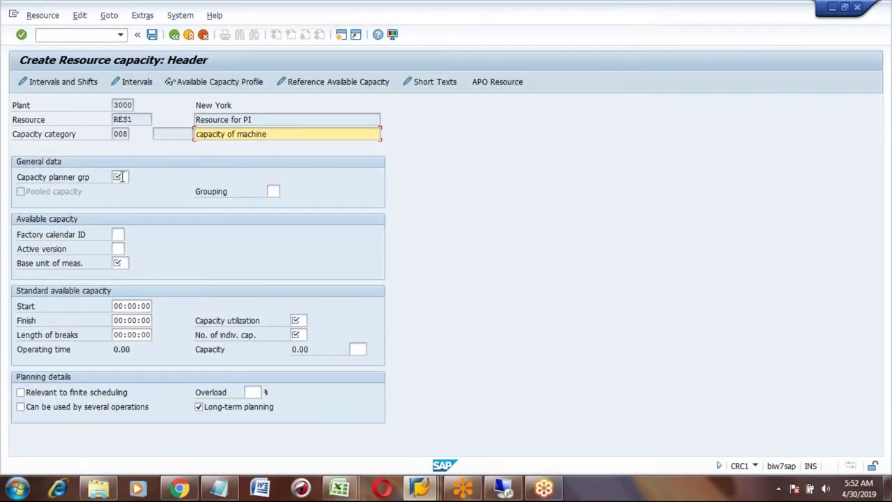
left_click(119, 177)
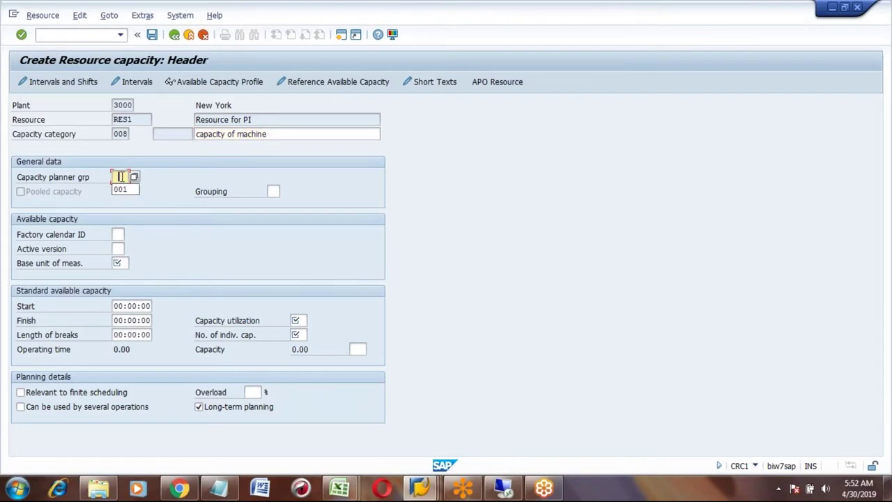
left_click(120, 262)
key("Down")
key("Return")
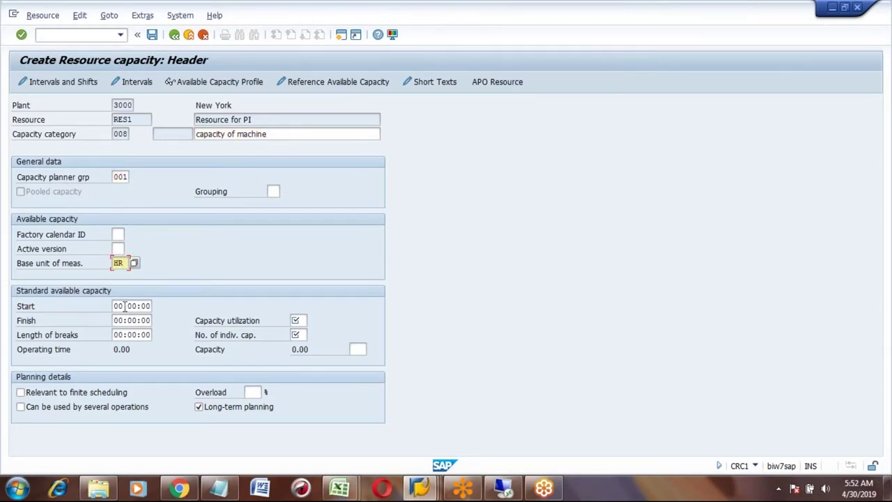
- Set capacity hours 06:00 to 22:00 with 100% utilization and one individual capacity
left_click(125, 307)
type("06")
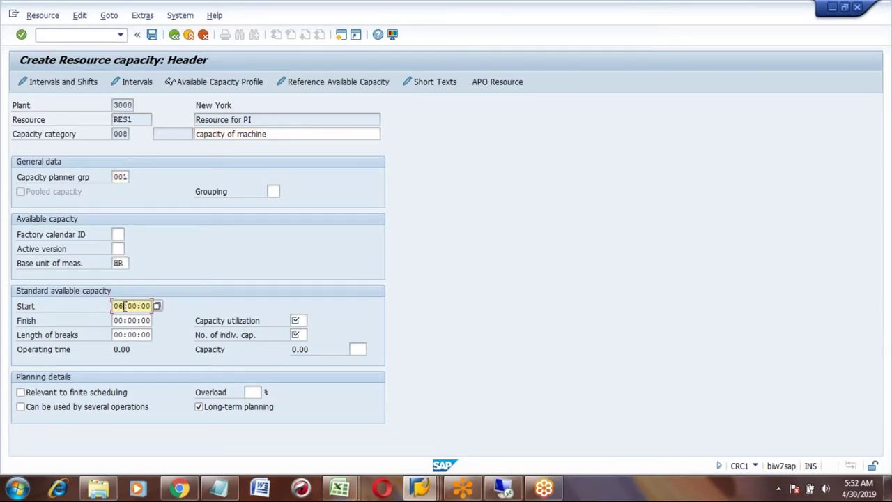
key("Tab")
type("22")
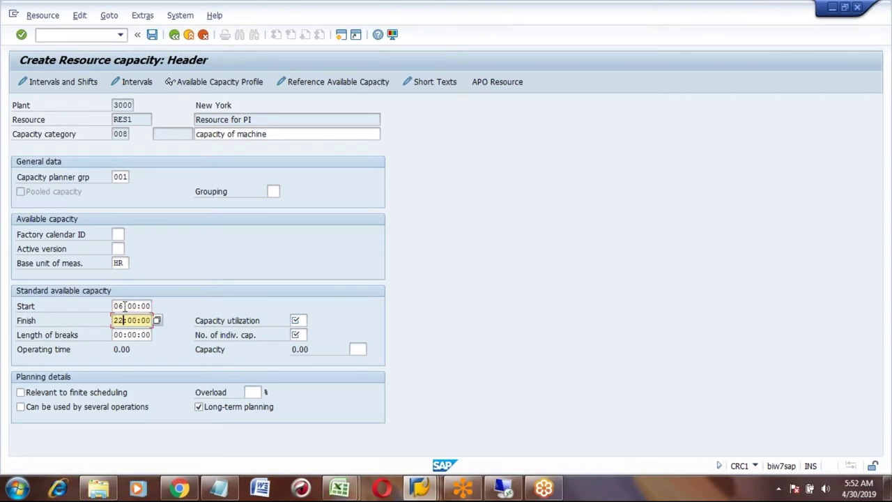
key("Tab")
left_click(298, 320)
type("100")
key("Tab")
key("Return")
- Make capacity 008 relevant to finite scheduling
key("F3")
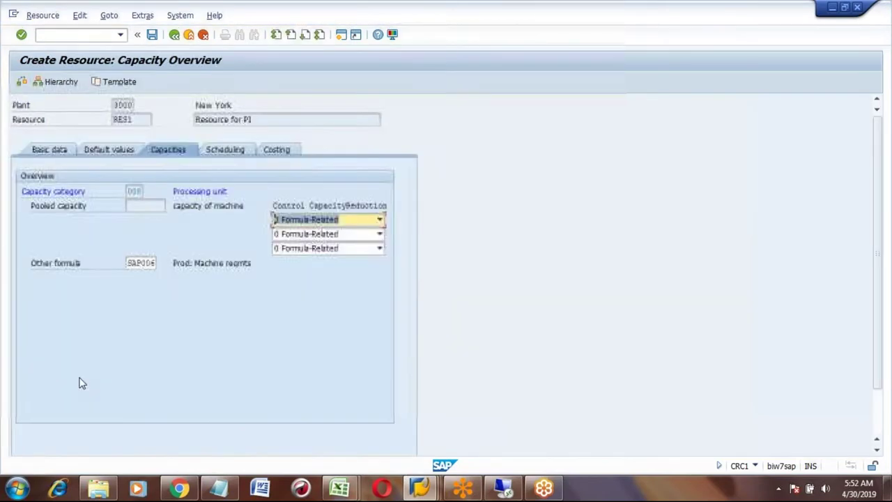
double_click(133, 193)
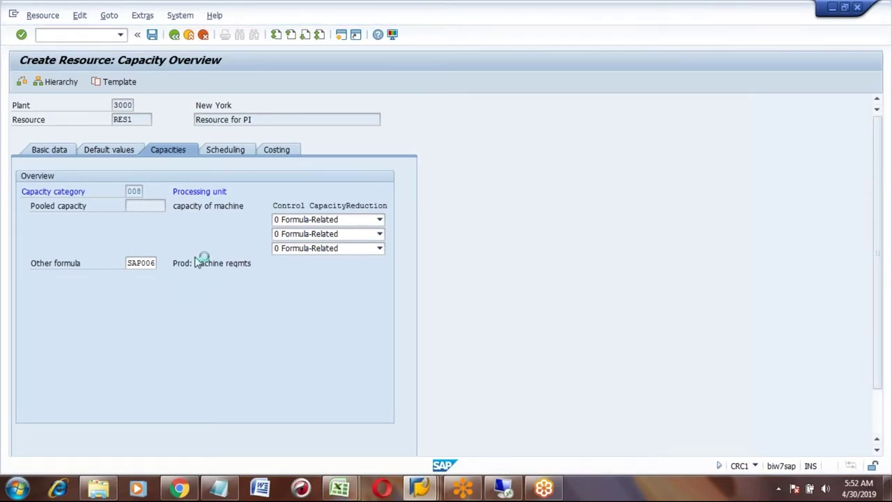
left_click(20, 393)
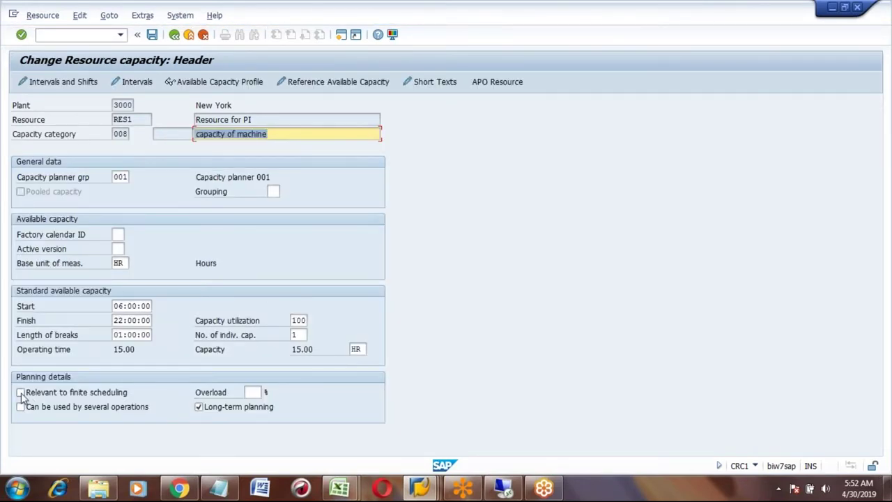
left_click(175, 35)
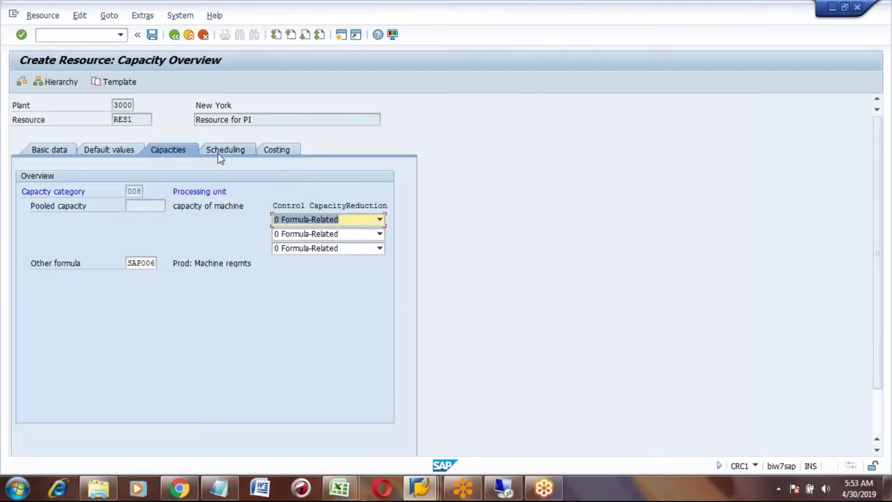
- Enter capacity 008 with scheduling formula SAP002 and save resource RES1
left_click(221, 152)
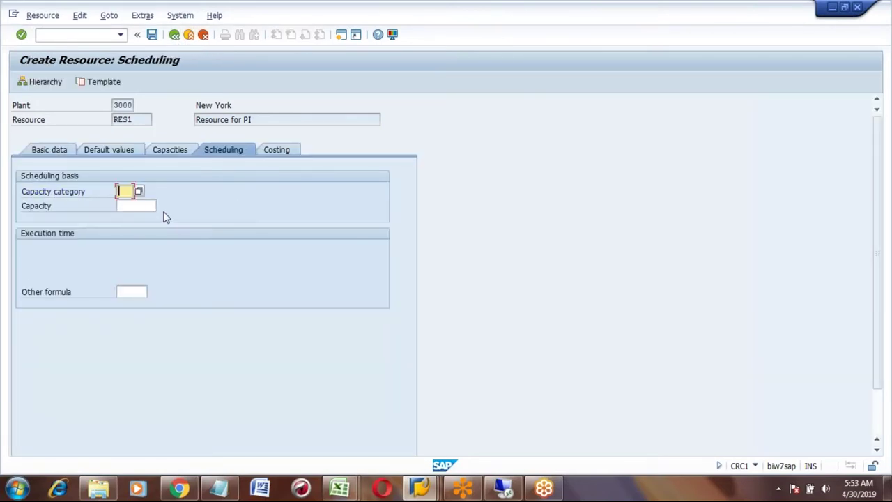
type("008")
left_click(127, 291)
type("sap002")
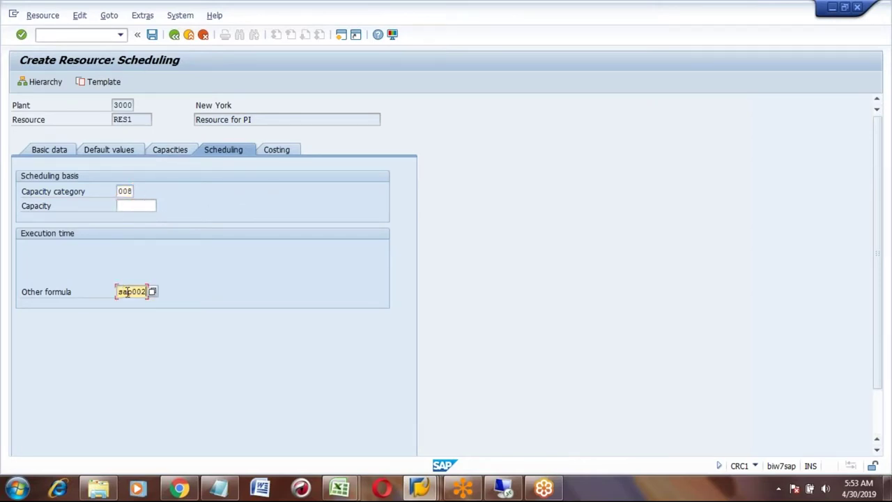
left_click(152, 35)
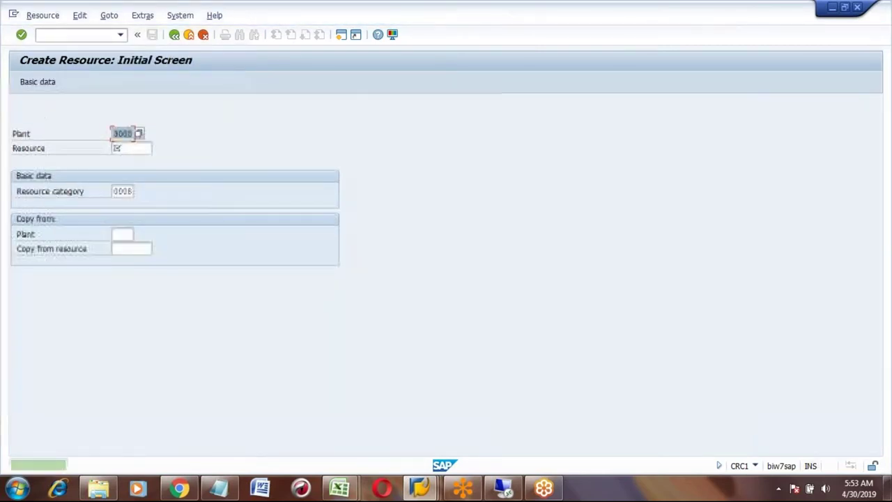
- Change RES1 to assign cost center 3100 under Costing and save it
left_click(41, 17)
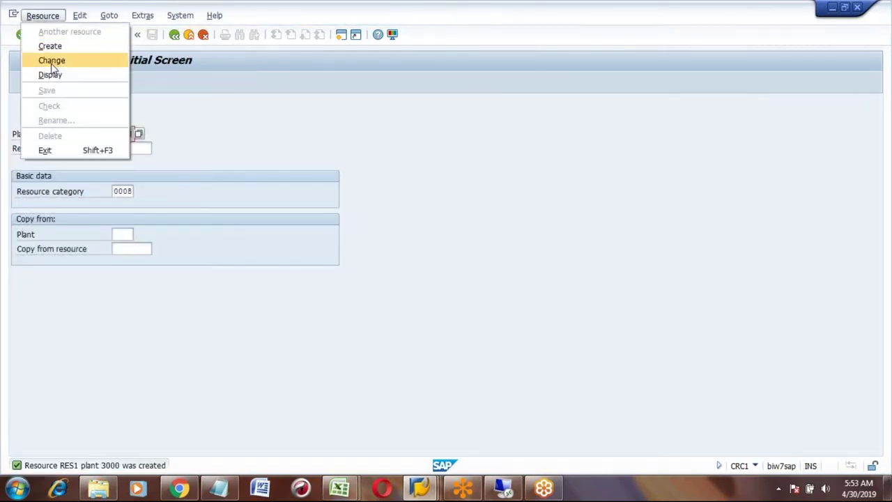
left_click(52, 63)
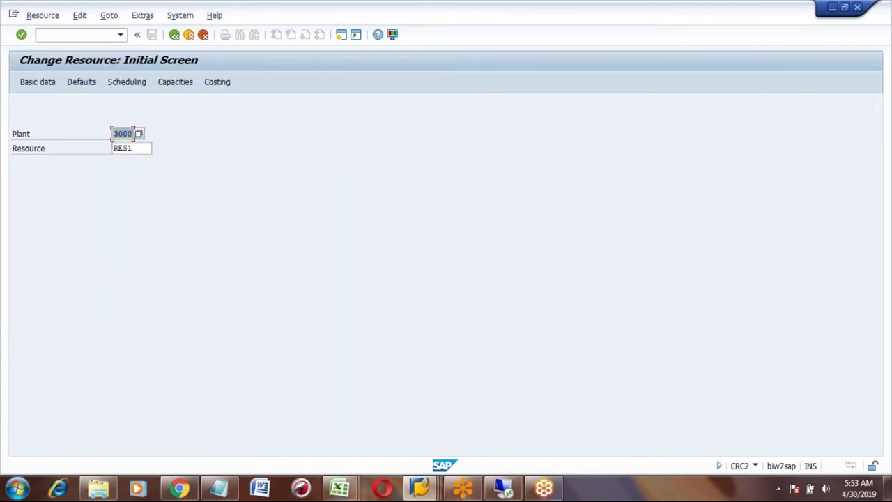
key("Return")
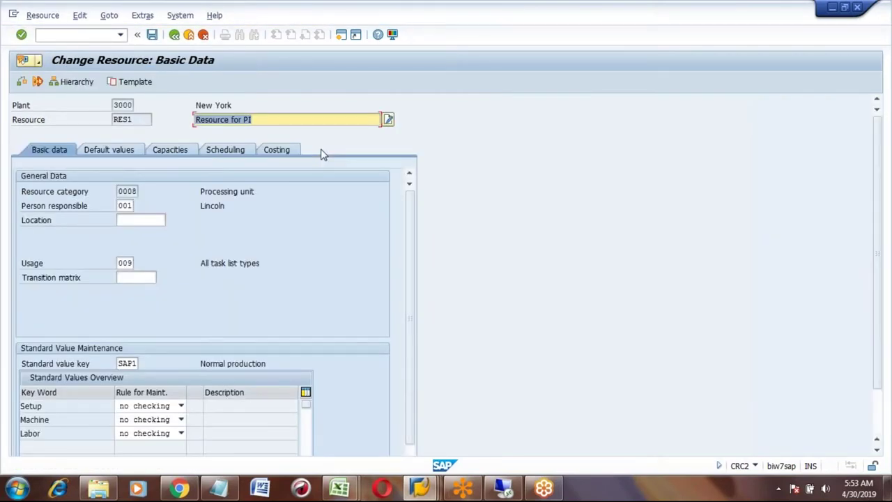
left_click(275, 149)
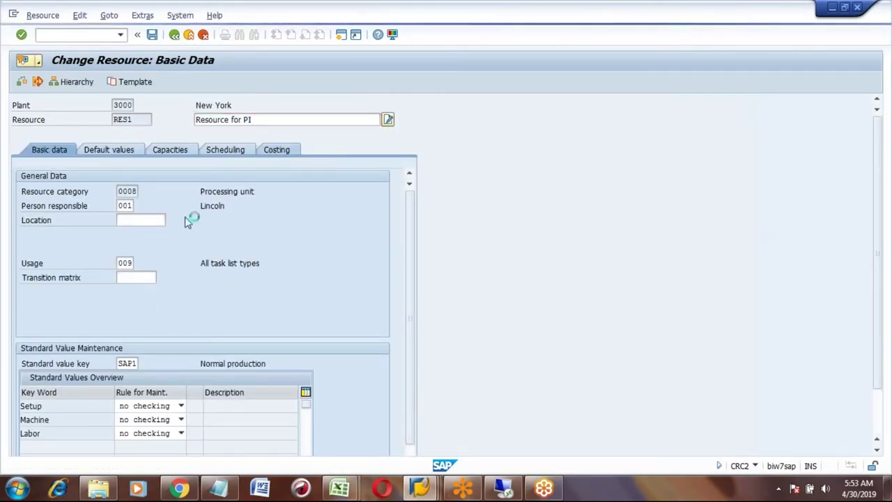
left_click(128, 247)
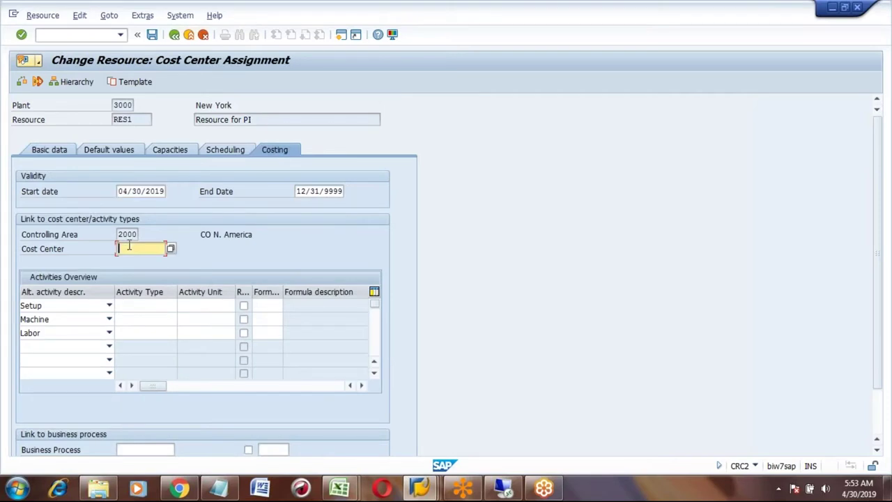
left_click(129, 261)
key("Return")
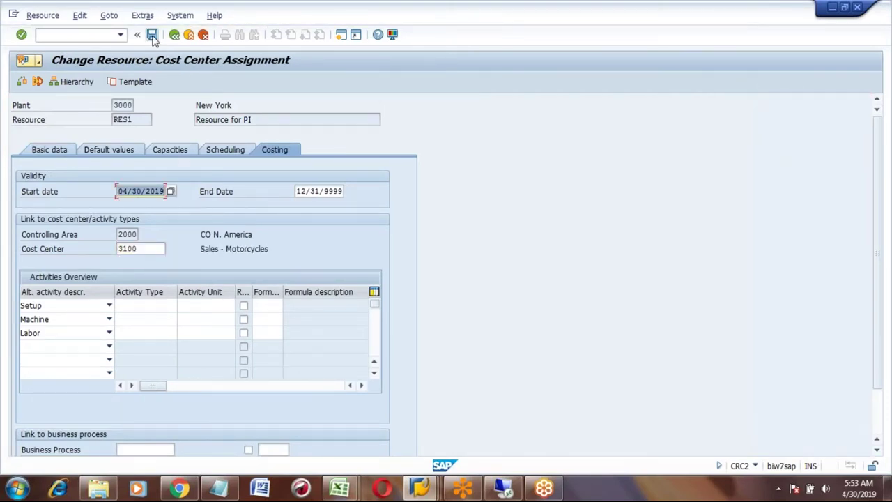
left_click(152, 34)
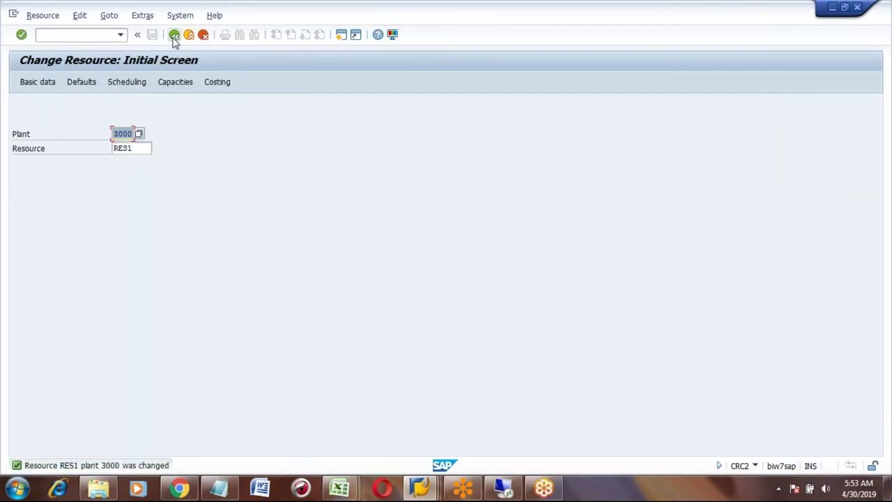
left_click(173, 35)
- Start a master recipe (C201) for material BEER, plant 3000, profile PI01
left_click(72, 35)
type("d")
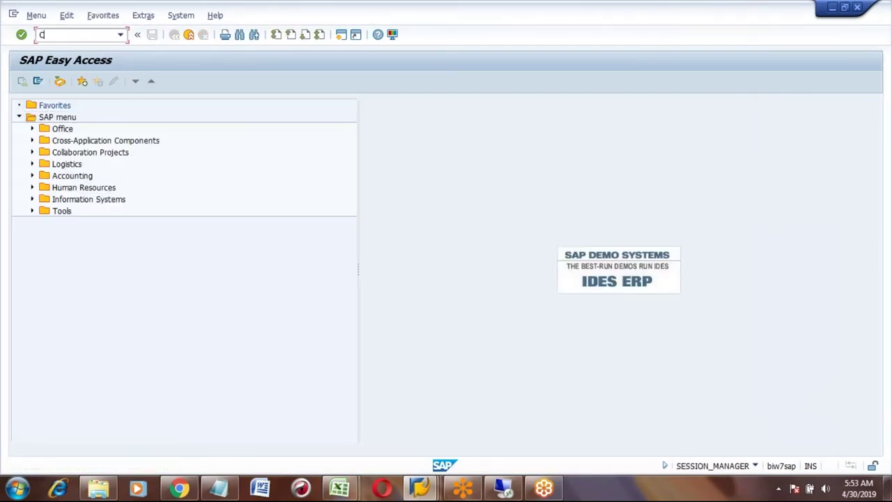
type("201")
key("Return")
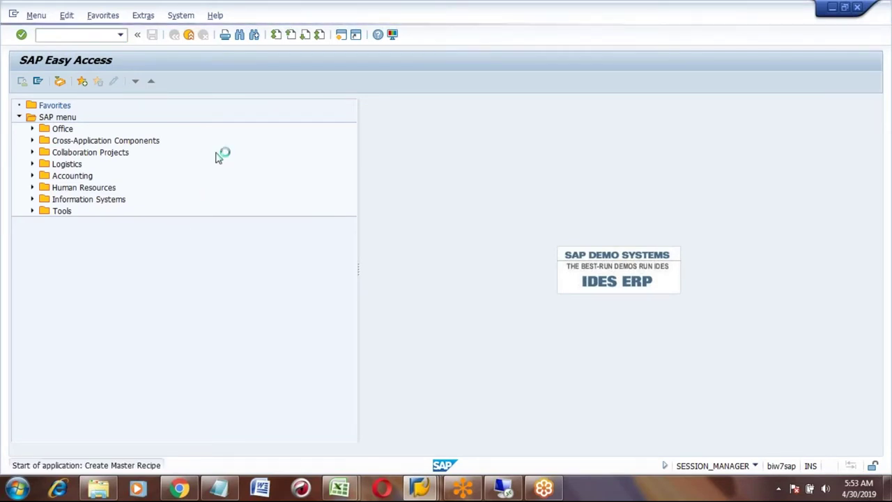
left_click(144, 163)
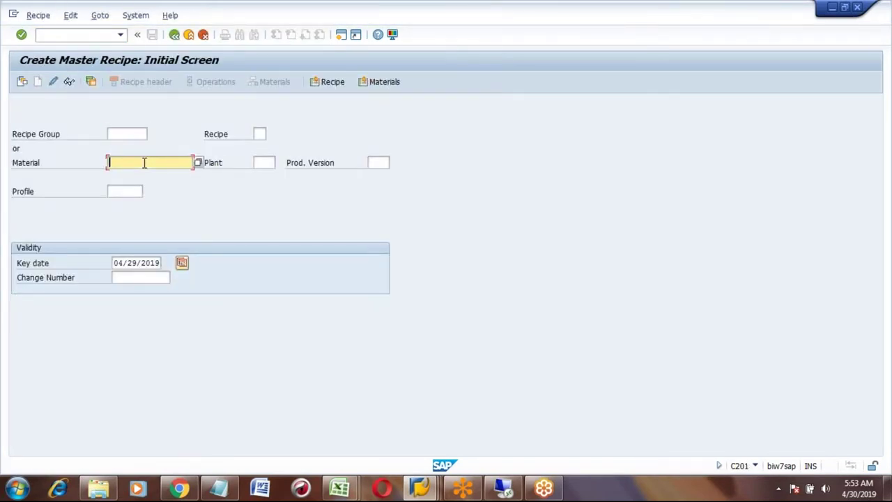
key("Tab")
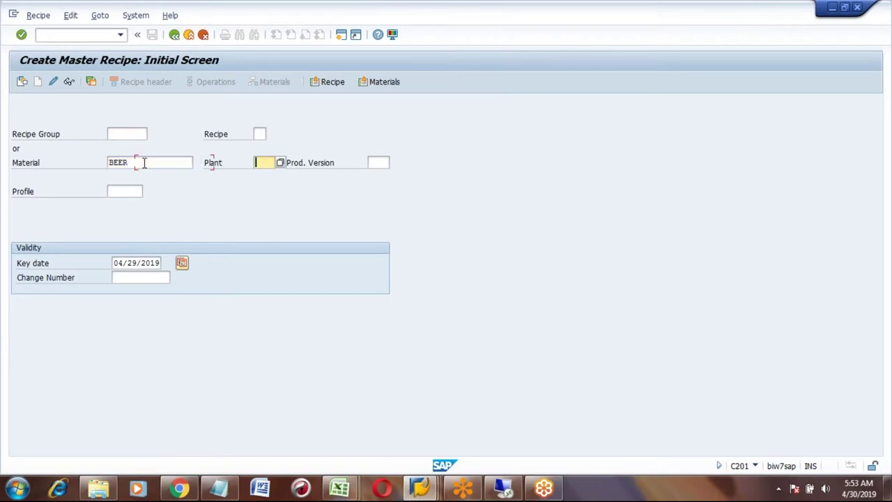
type("3000")
key("Return")
type("PI01")
key("Return")
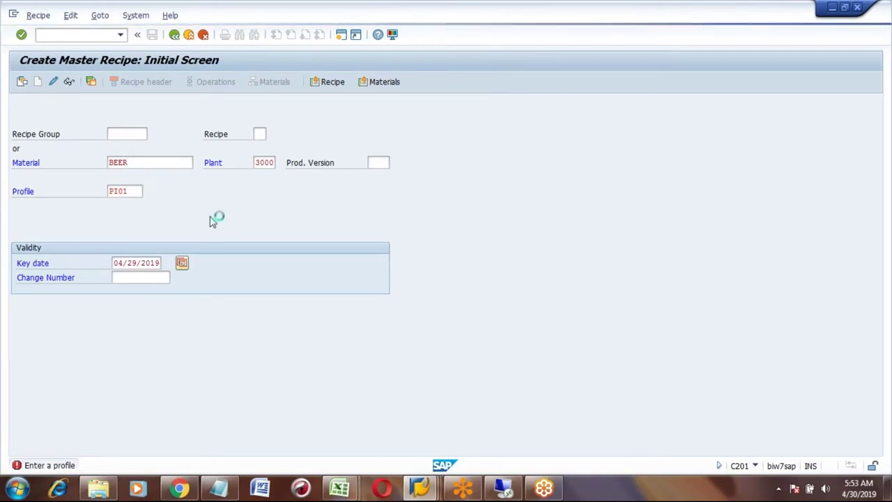
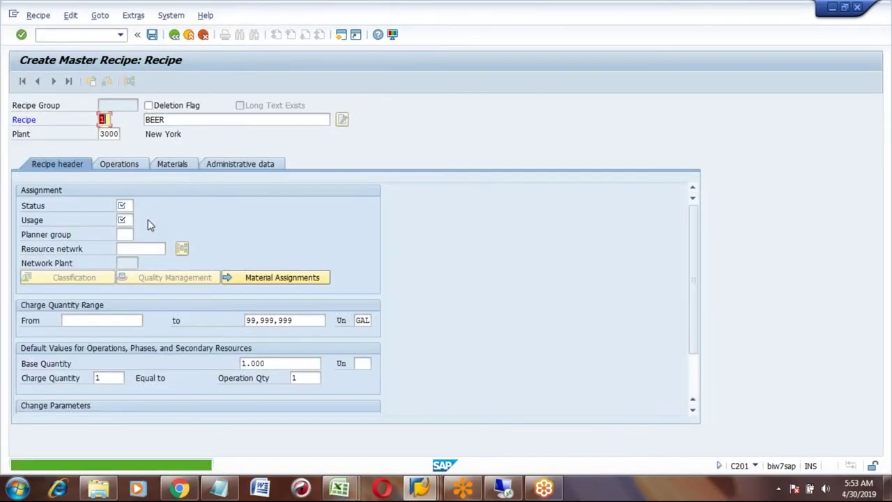
- Set the BEER recipe header to status 4 and usage 1
left_click(127, 205)
type("4")
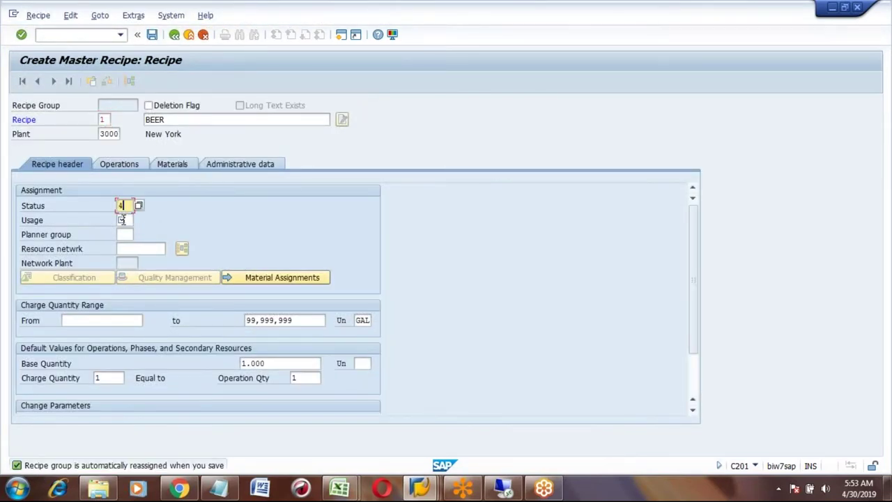
left_click(122, 220)
type("1")
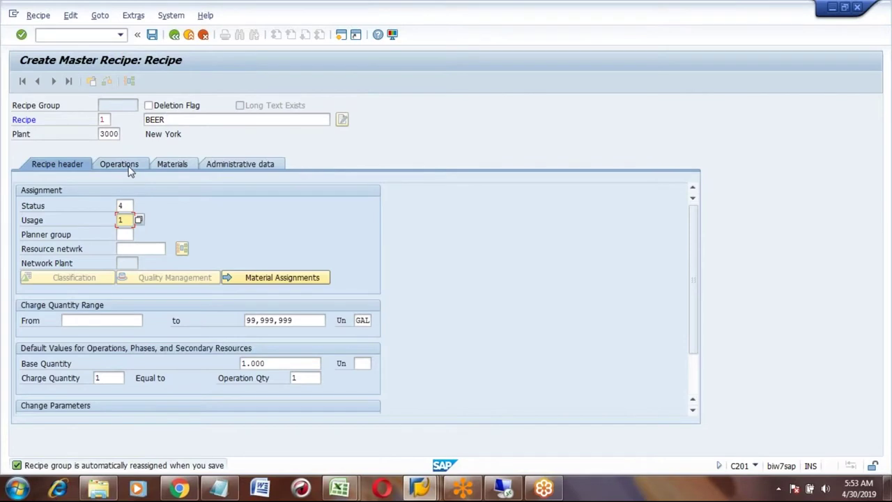
- Give operation 0010 resource RES1 and the description Fermentation
left_click(128, 168)
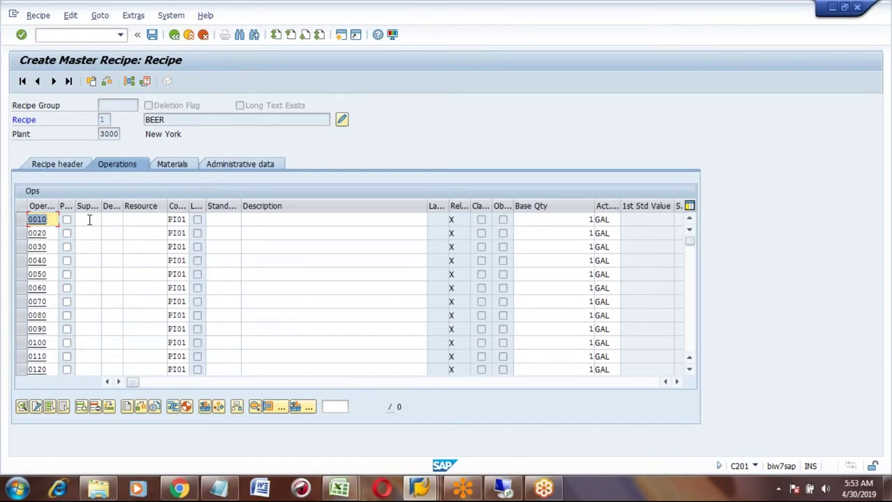
left_click(136, 220)
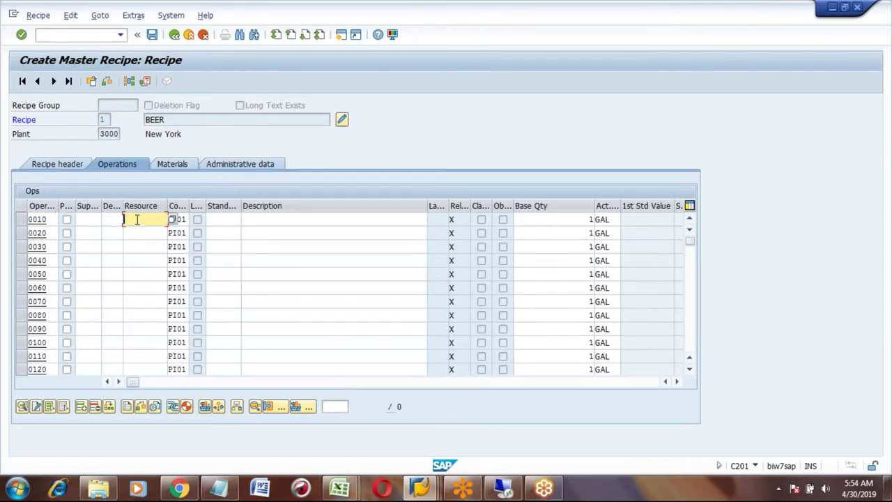
type("res1")
key("Return")
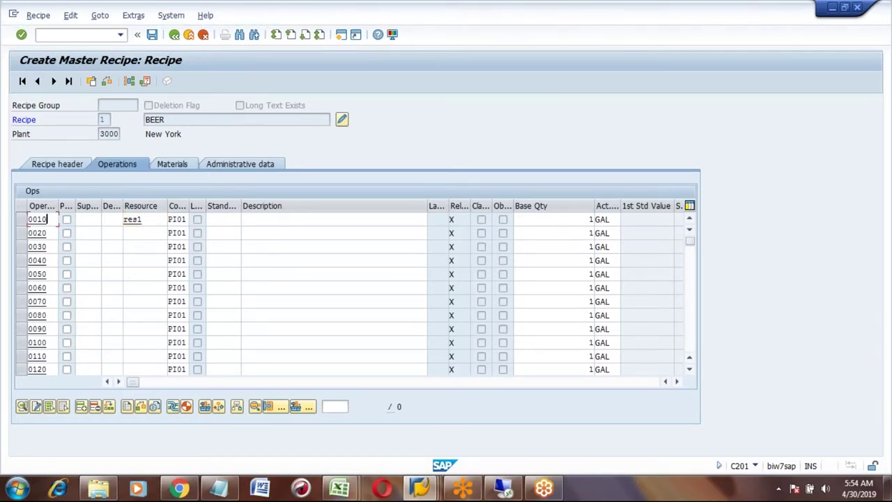
left_click(258, 220)
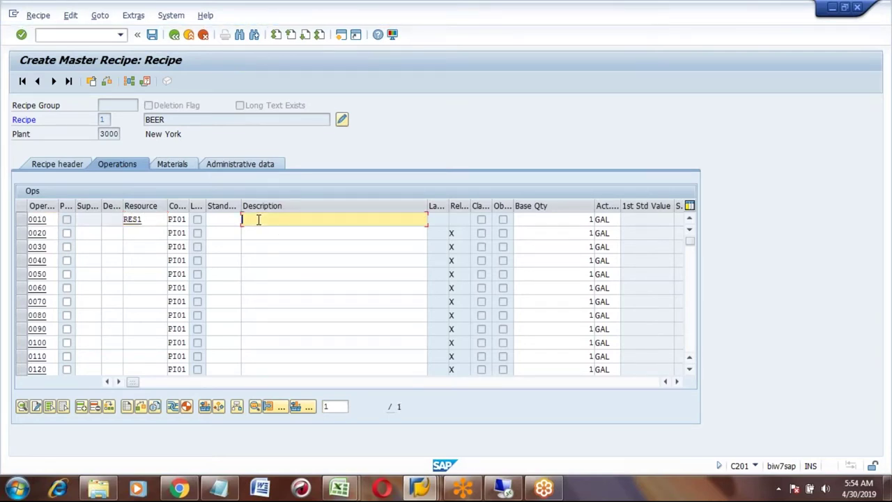
type("Fermentation")
- Make 0020 a phase under superior operation 0010, destination 01, described 'Barley mixing'
left_click(67, 235)
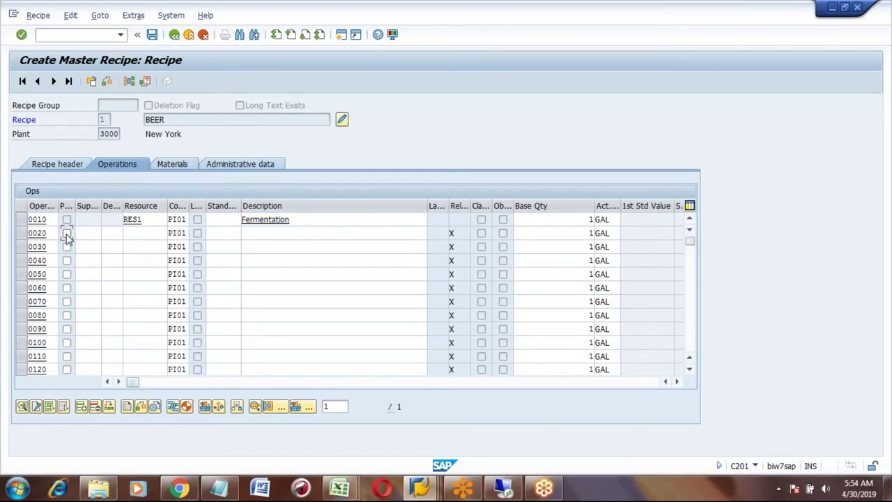
left_click(94, 232)
type("00")
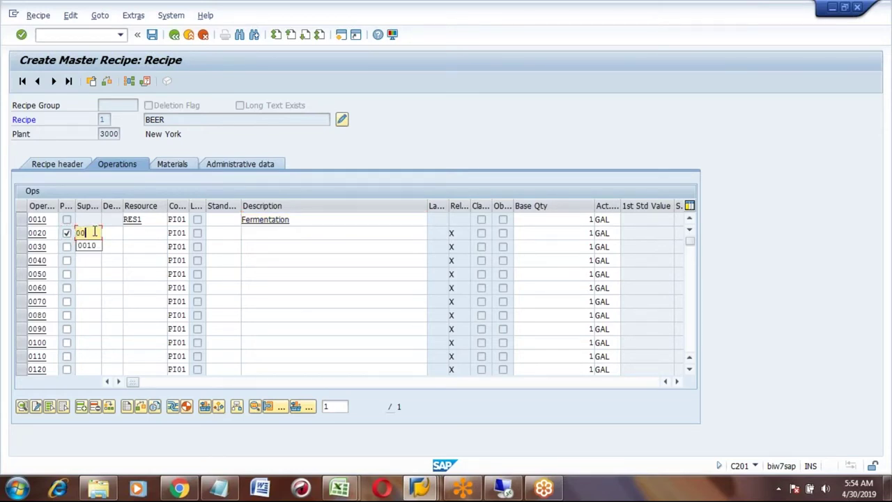
type("10")
key("Tab")
type("01")
key("Return")
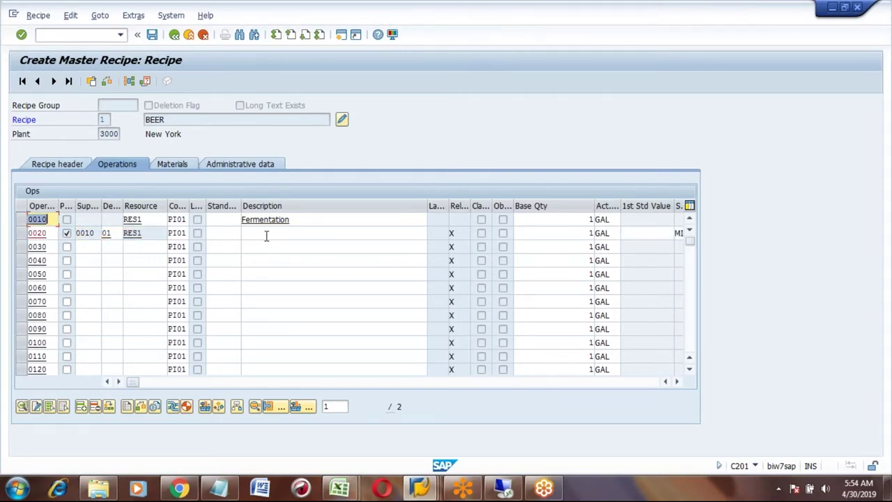
left_click(266, 237)
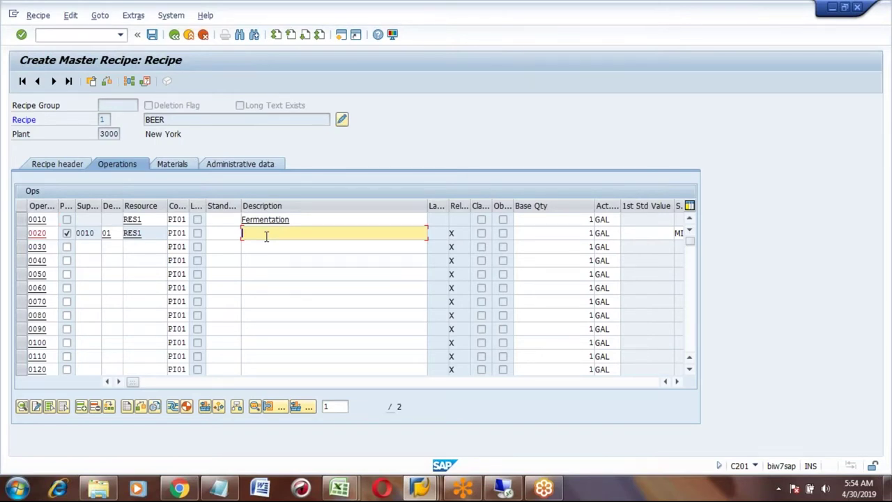
type("Barley mixing")
- Enter standard values 20 and 60 for phase 0020
left_click(677, 381)
left_click(676, 382)
left_click(677, 382)
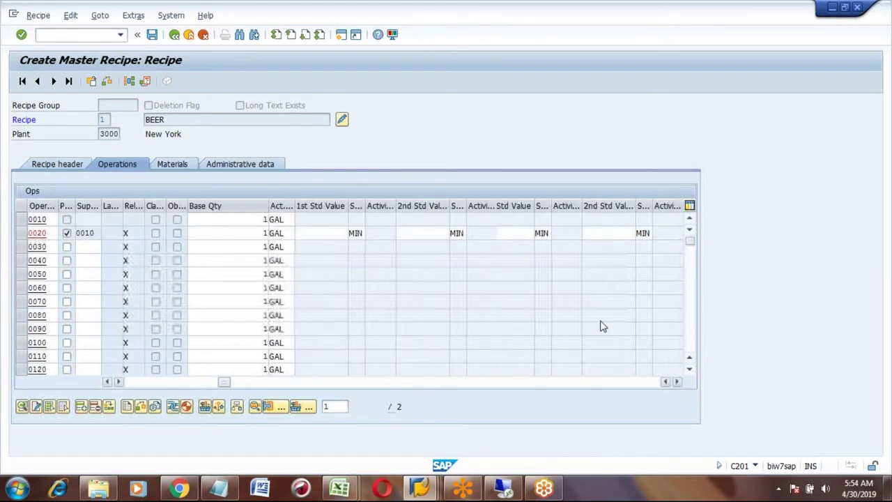
left_click(331, 234)
type("20")
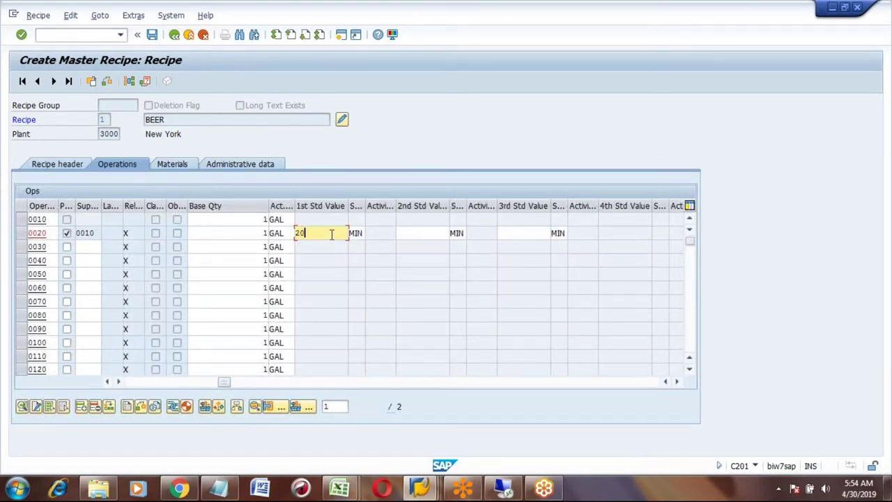
key("Tab")
type("60")
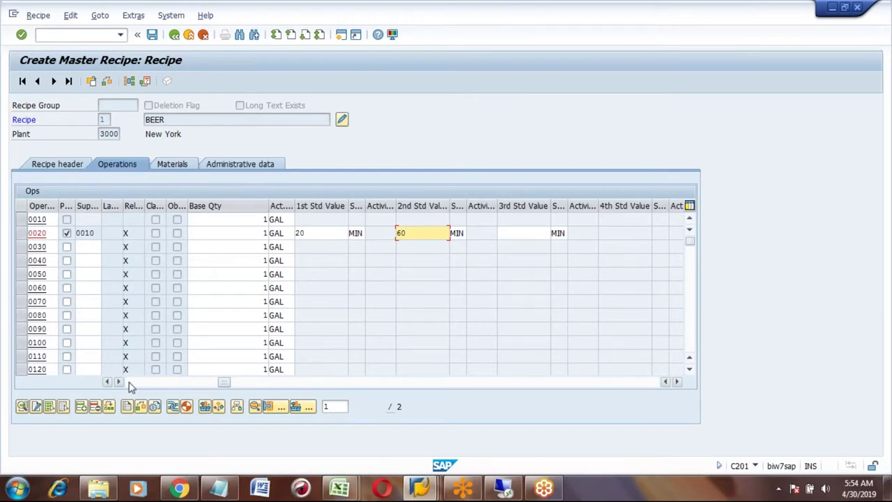
left_click(129, 382)
- Make 0030 a phase under superior operation 0010, destination 01, described 'Retension time'
left_click(67, 248)
left_click(87, 246)
type("0010")
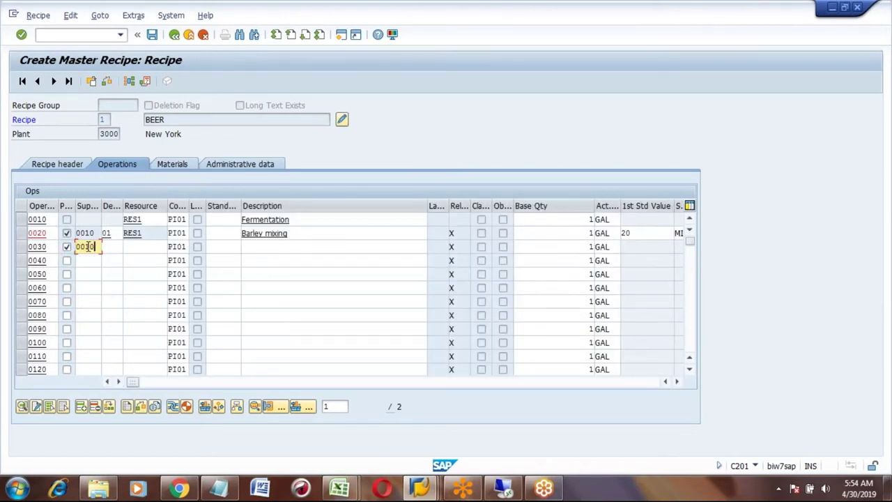
key("Tab")
type("01")
key("Tab")
key("Tab")
key("Tab")
key("Tab")
key("Tab")
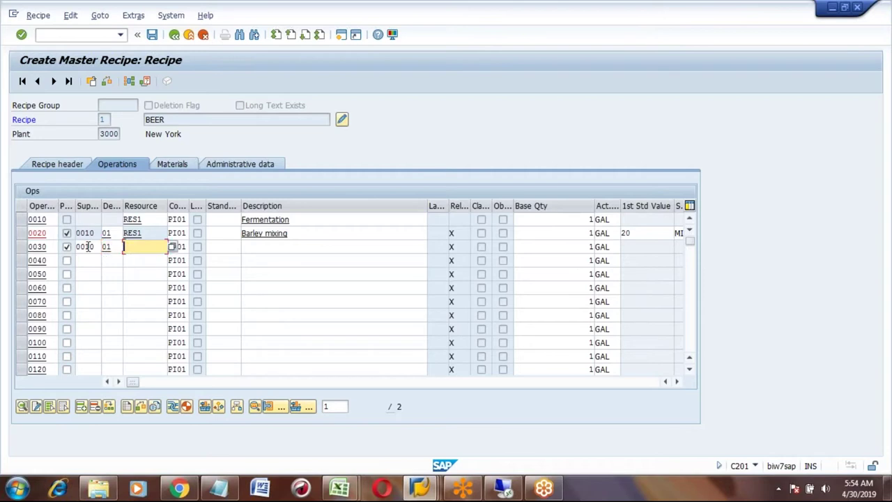
type("Re")
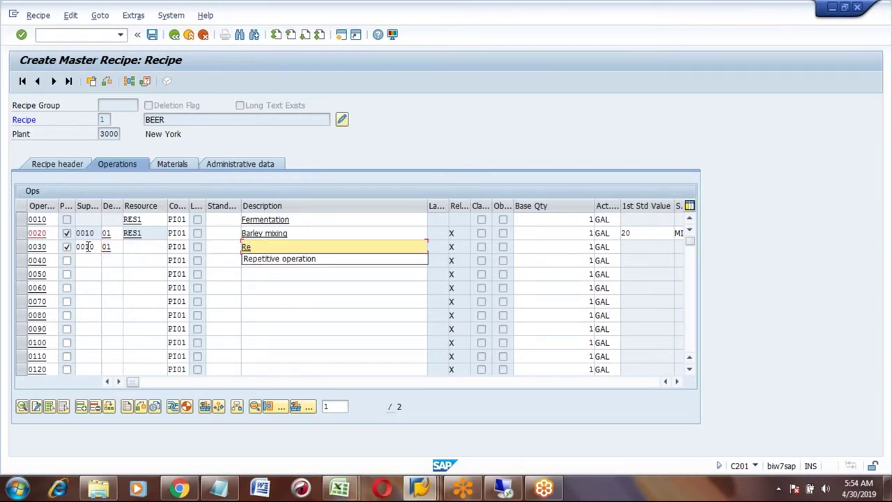
key("Down")
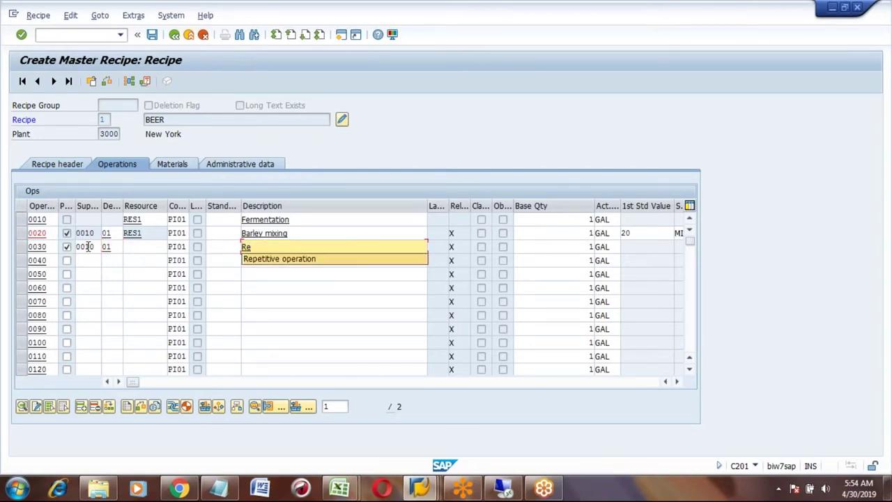
type("tenzion")
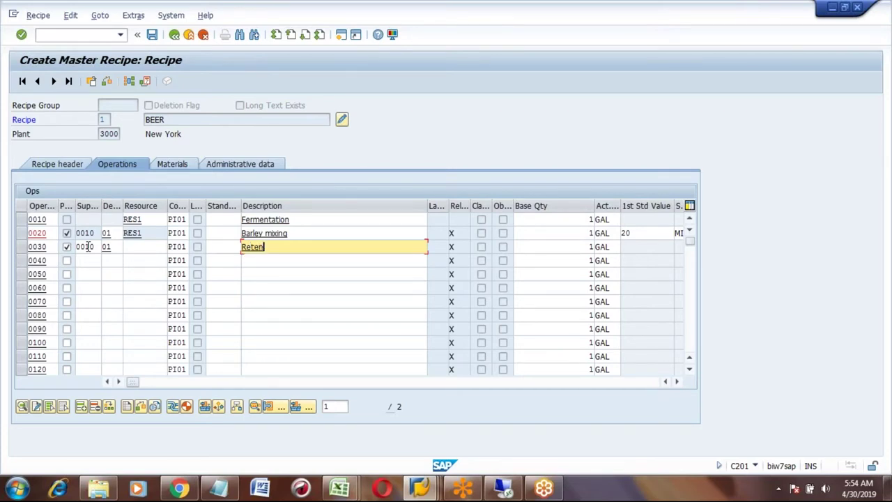
key("BackSpace")
key("BackSpace")
key("BackSpace")
key("BackSpace")
type("sion time")
key("Return")
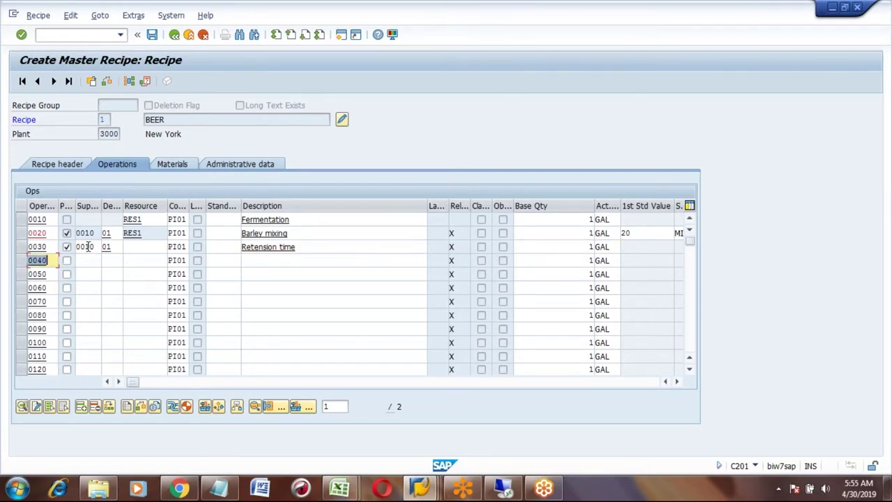
- Enter standard values 10 and 100 for phase 0030
left_click(314, 249)
key("Return")
left_click(634, 248)
type("10")
key("Tab")
key("Tab")
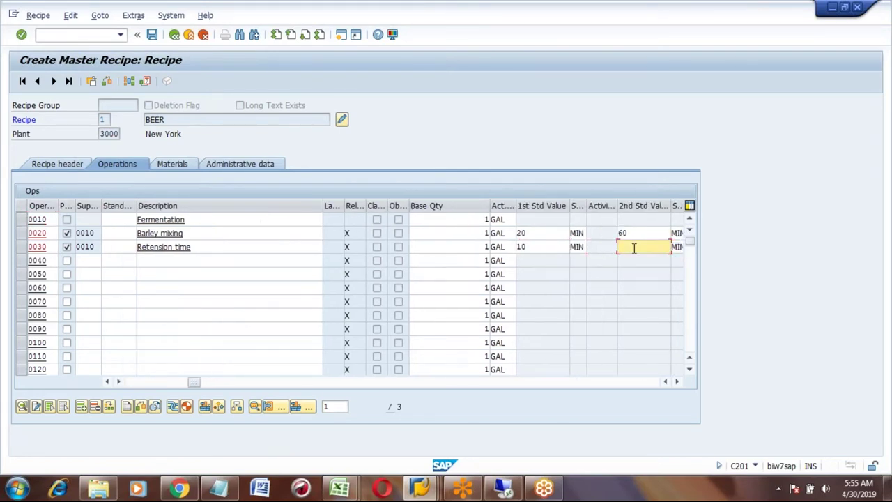
type("100")
key("Return")
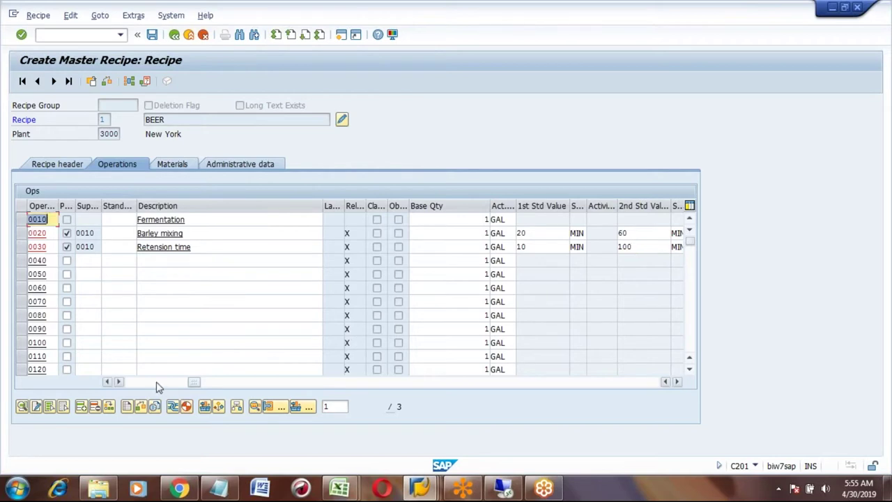
- Describe operation 0040 as 'Filtering'
left_click(156, 383)
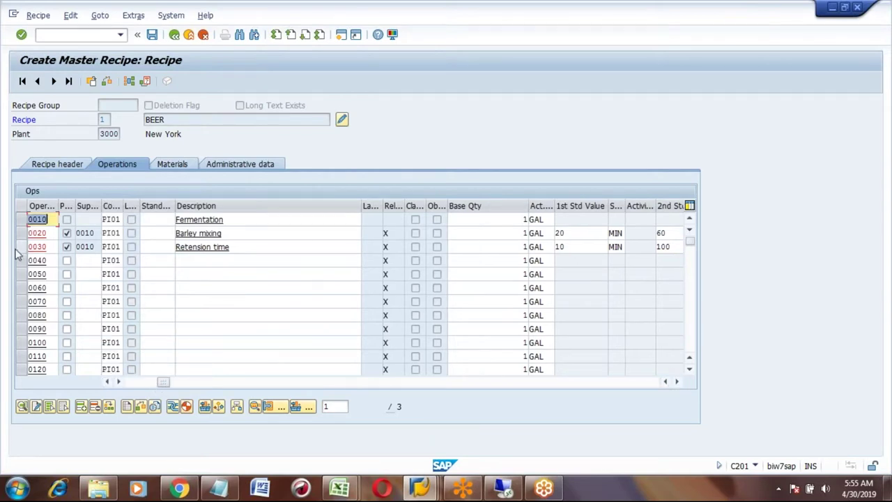
left_click(190, 260)
type("Fi")
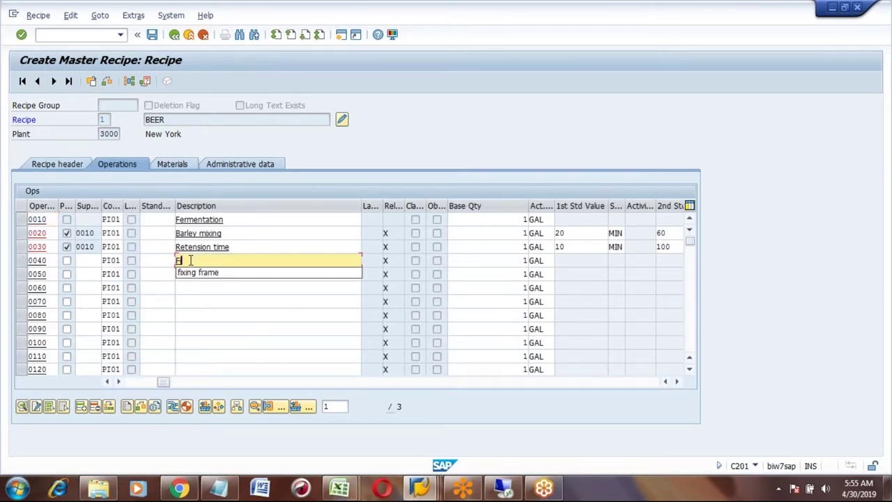
type("ltering")
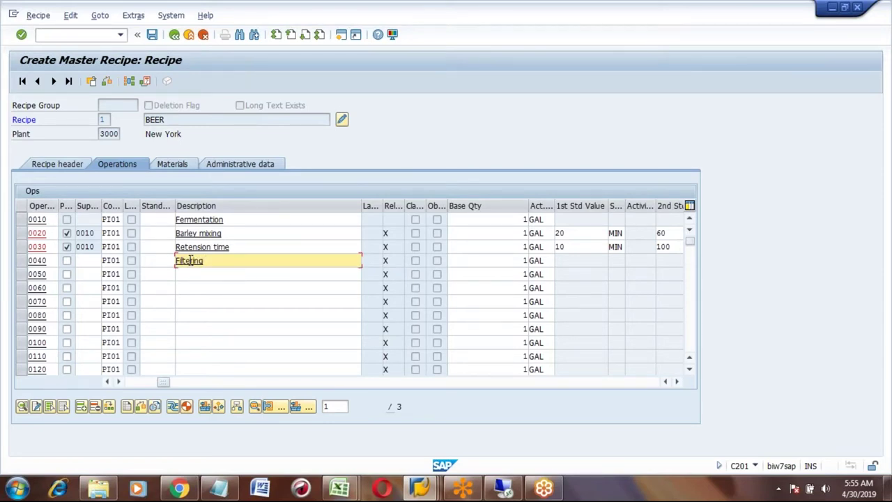
key("Return")
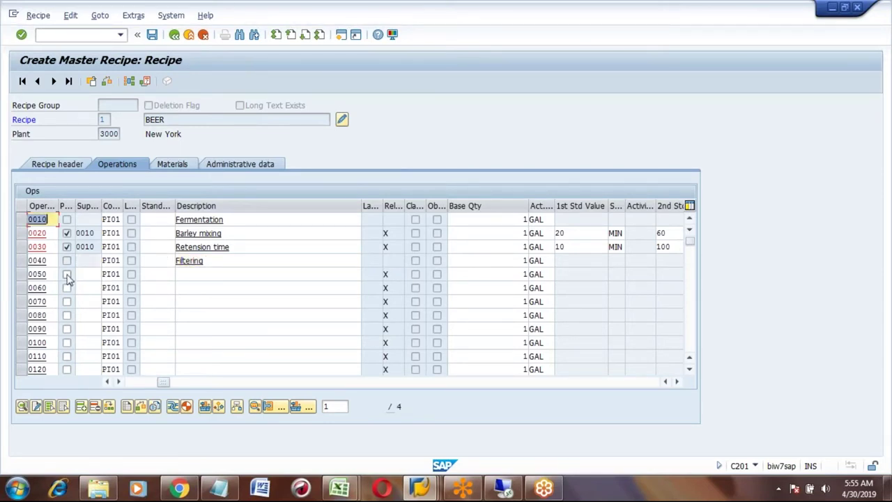
- Make 0050 a phase under superior operation 0040, destination 01, and assign RES1 to 0040
left_click(67, 275)
left_click(88, 275)
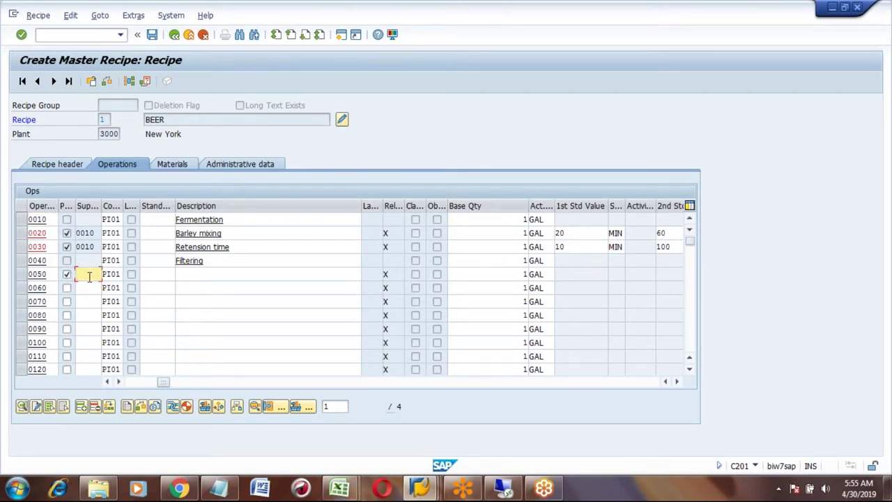
type("00")
key("Down")
type("40")
key("Return")
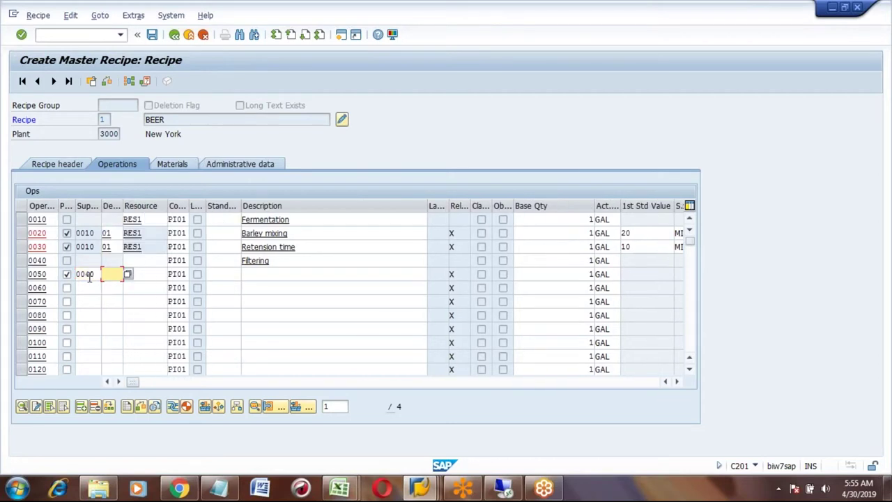
type("01")
key("Tab")
type("r")
key("BackSpace")
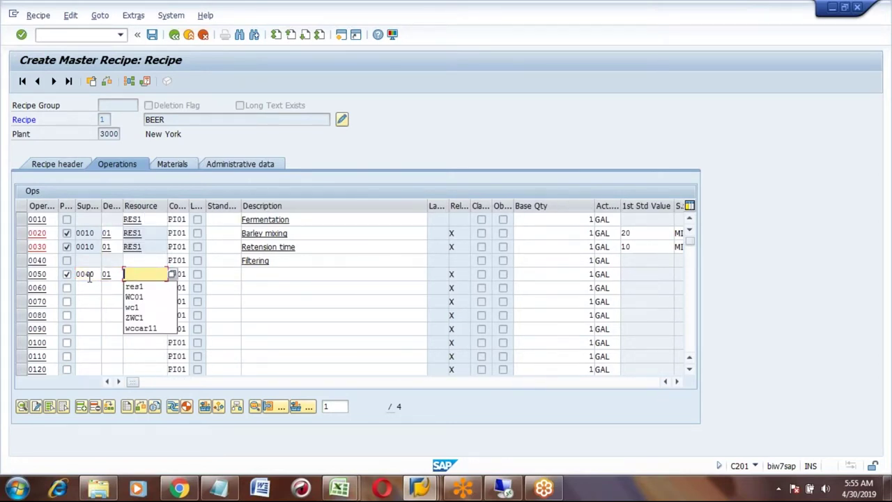
left_click(129, 260)
type("res1")
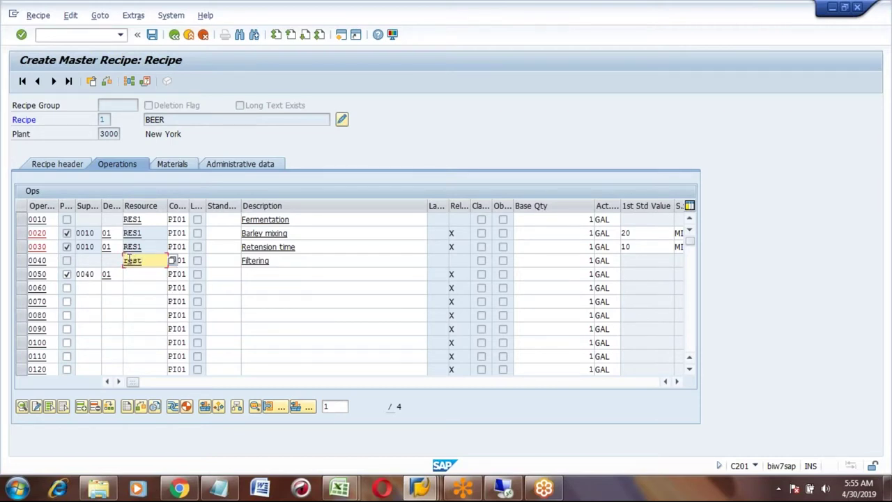
key("Return")
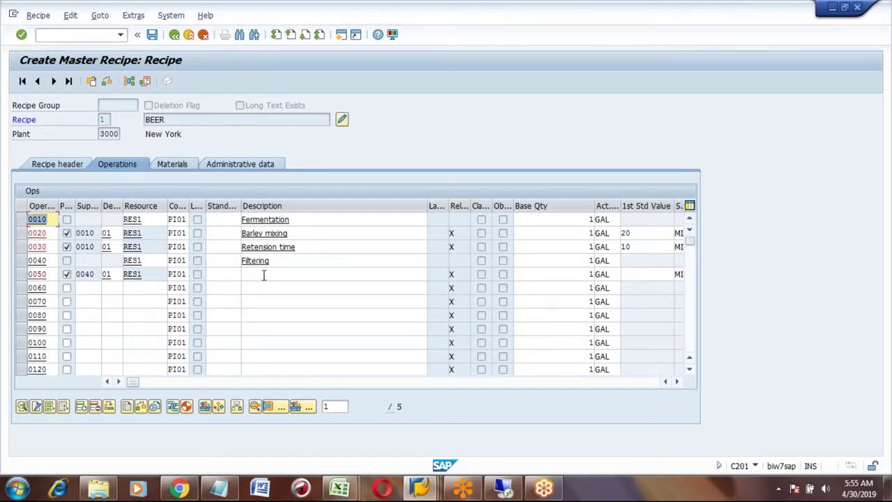
- Describe phase 0050 as 'Filter the yeast' and set its second standard value to 30
left_click(262, 275)
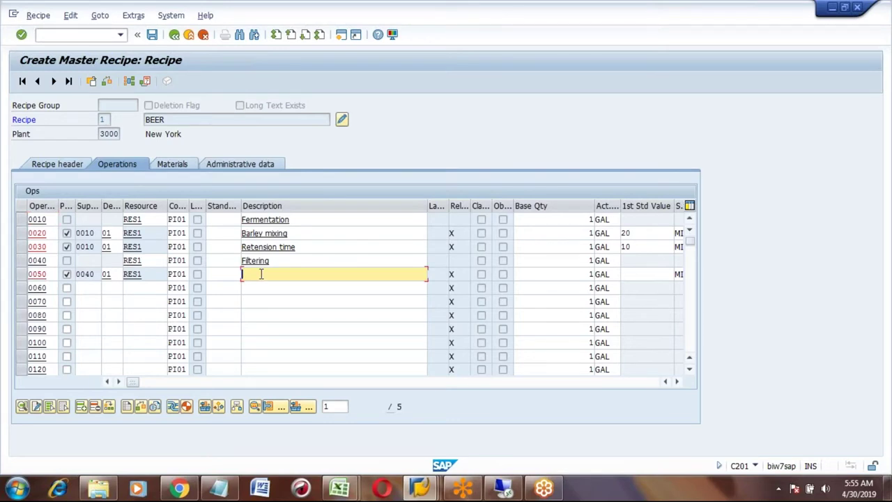
type("F")
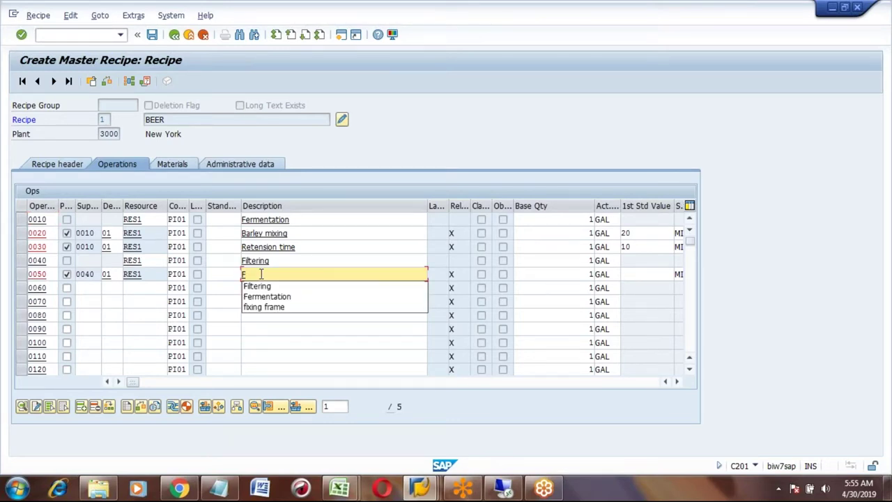
type("ilter")
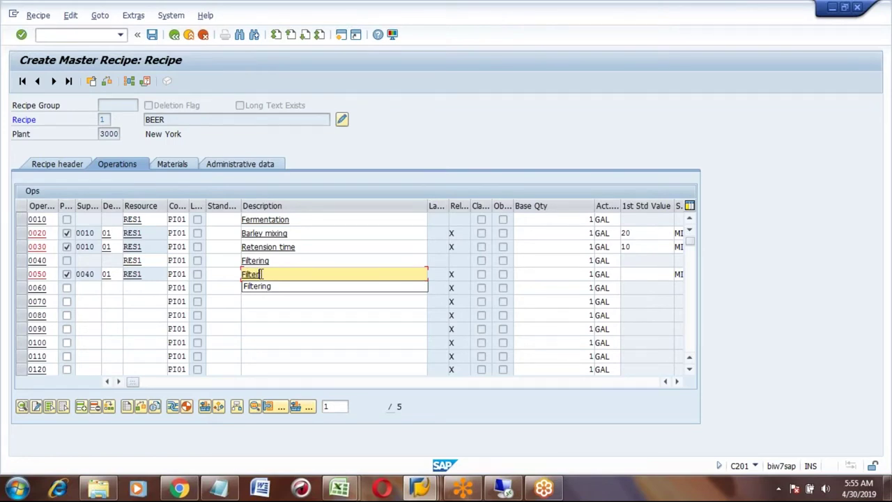
type(" the l")
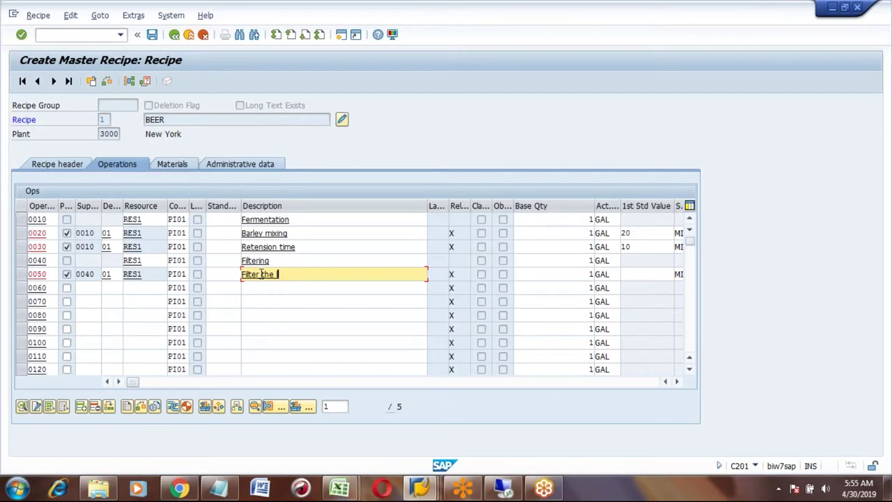
key("BackSpace")
type("yeast")
key("Return")
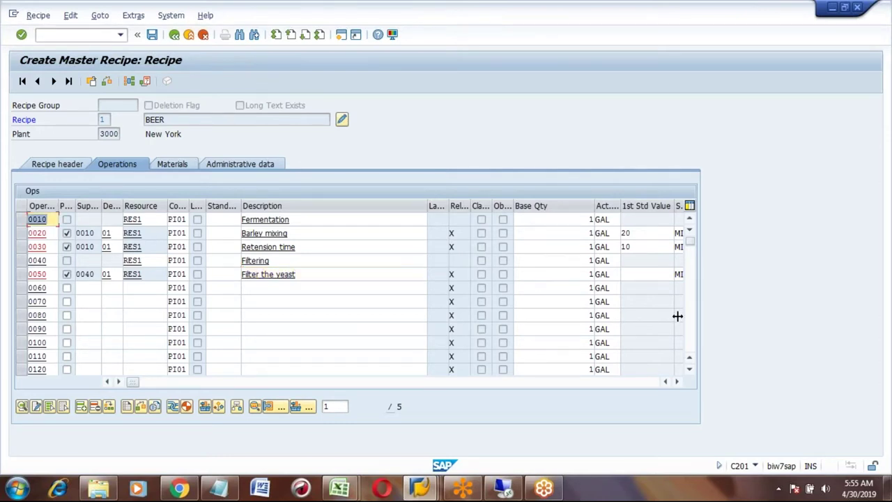
left_click(676, 382)
left_click(676, 382)
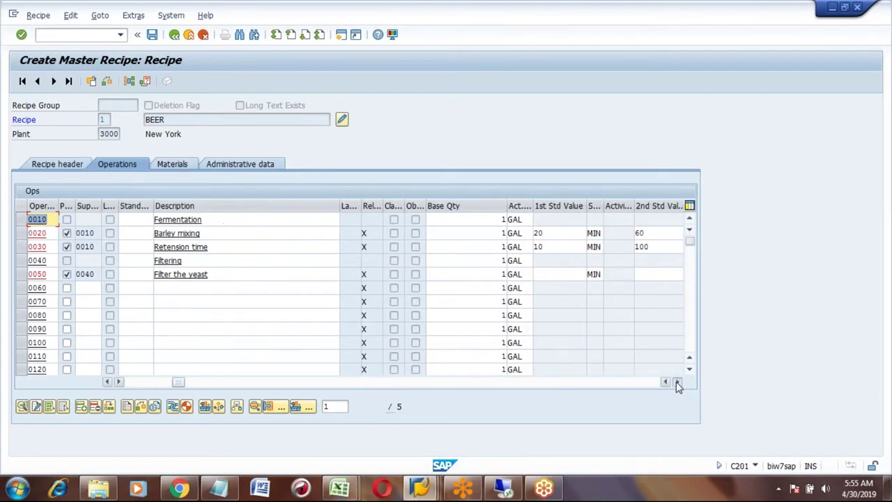
left_click(676, 381)
left_click(628, 273)
type("30")
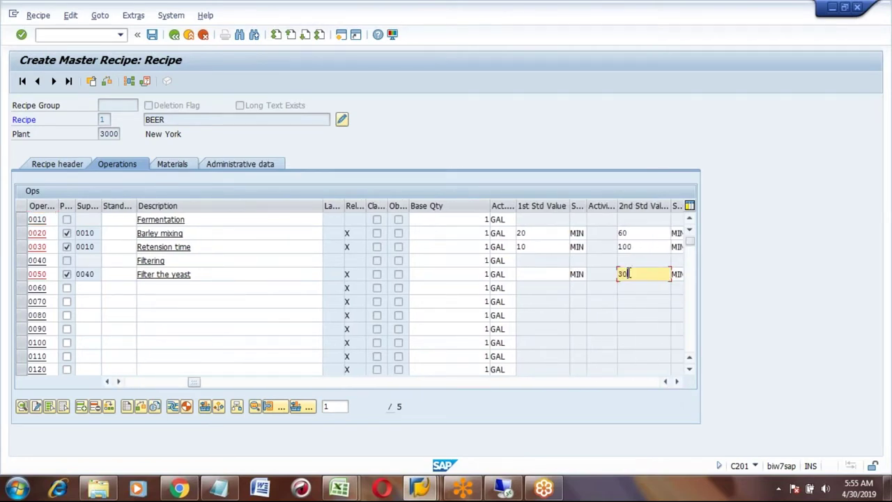
key("Return")
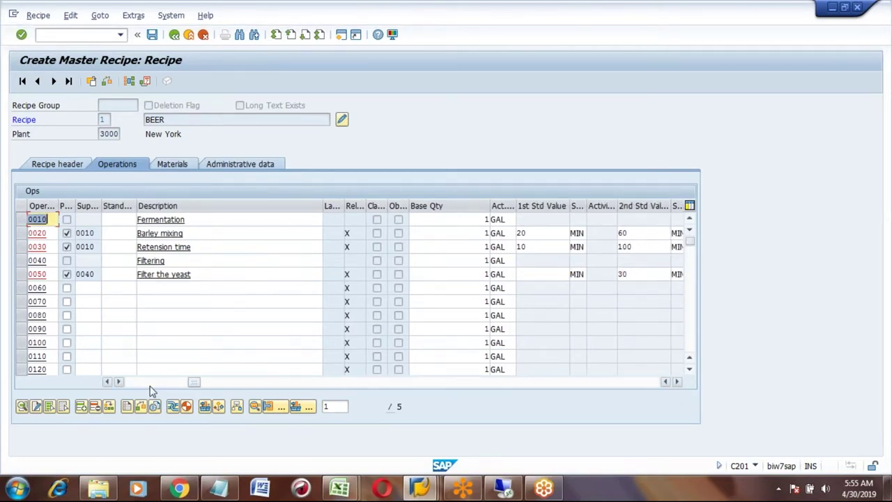
left_click_drag(141, 388, 143, 385)
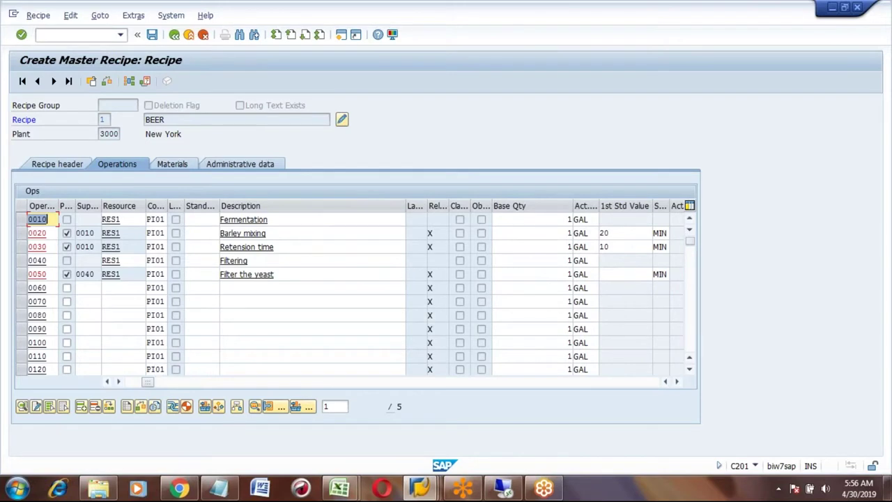
- Change phase 0050's control key from PI01 to PI03 and open its process instructions
left_click(159, 276)
key("BackSpace")
type("3")
key("Return")
left_click(21, 275)
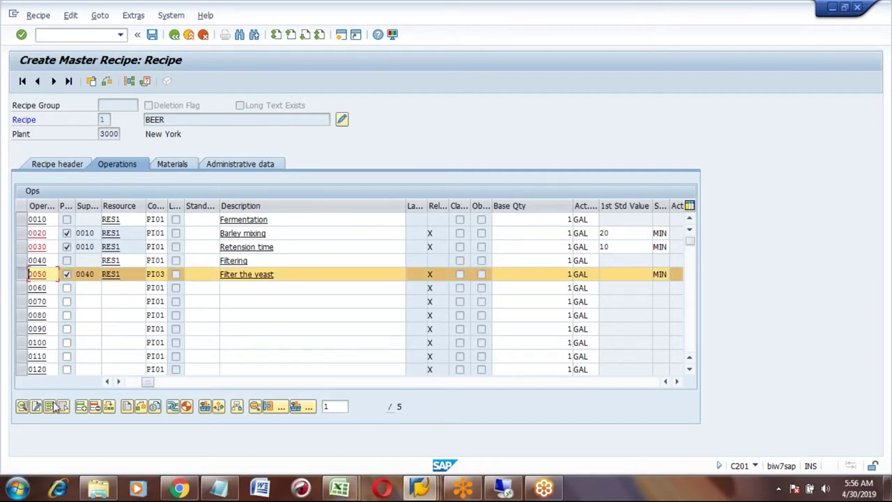
left_click(127, 411)
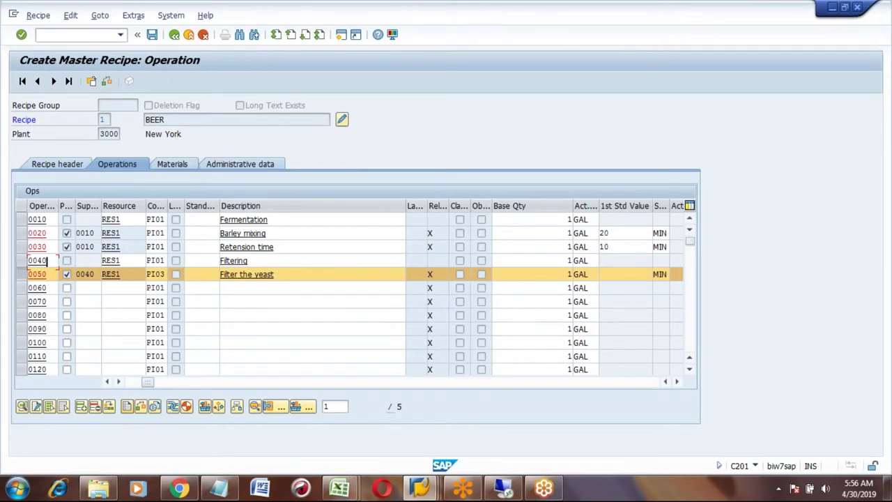
- Add process instruction 0010 with category PROD_1 to phase 0050
left_click(77, 262)
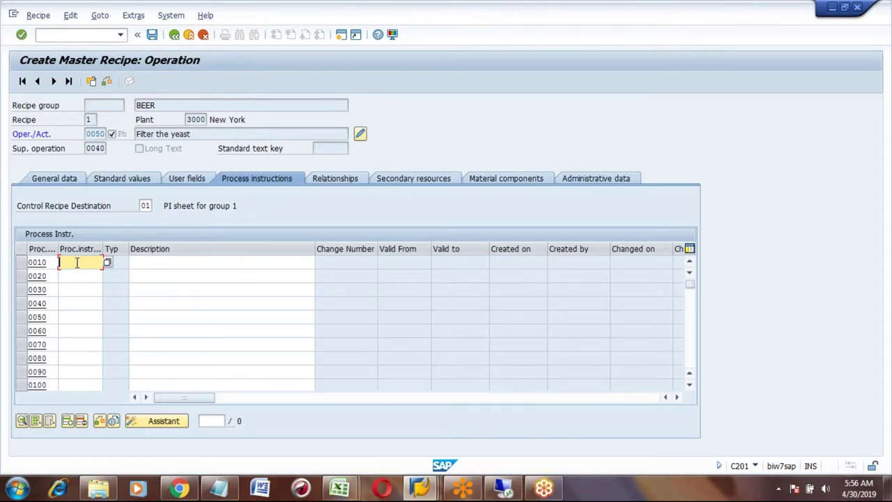
left_click(107, 262)
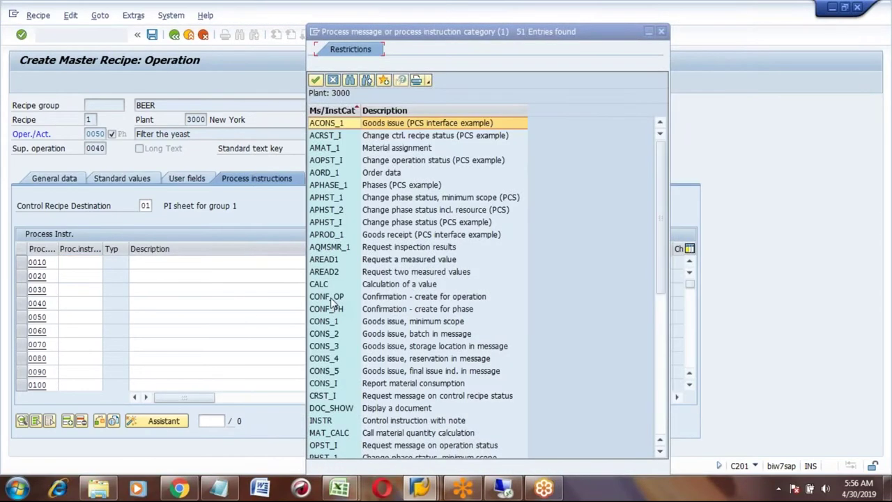
left_click(333, 298)
key("Down")
key("Down")
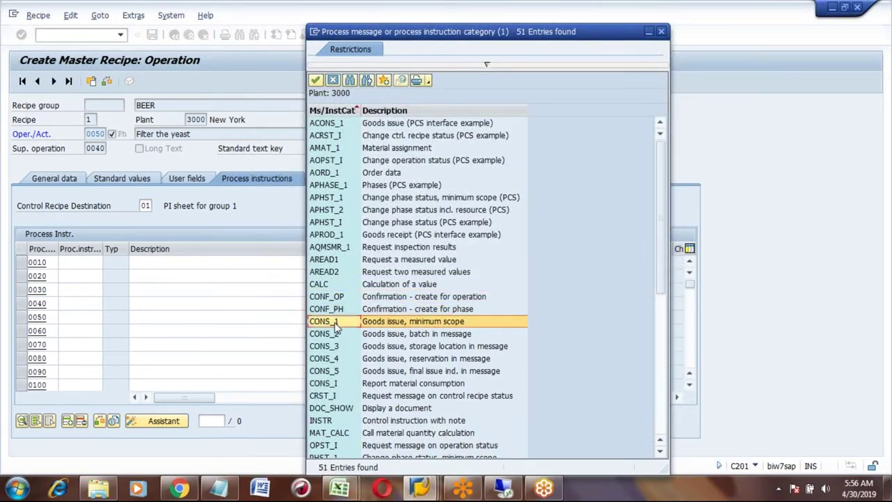
key("Down")
key("Down")
key("Down")
key("Down")
key("Down")
key("Down")
key("Down")
key("Down")
key("Down")
key("Down")
key("Down")
key("Down")
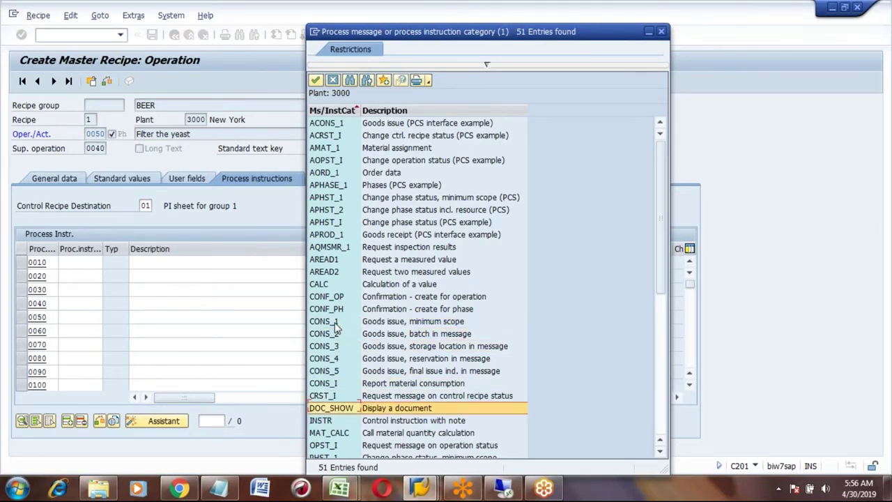
key("Down")
key("Down")
key("Down")
key("Down")
key("Down")
key("Down")
key("Down")
key("Down")
key("Down")
key("Down")
key("Down")
key("Down")
key("Down")
key("Down")
key("Down")
key("Down")
key("Down")
key("Down")
key("Down")
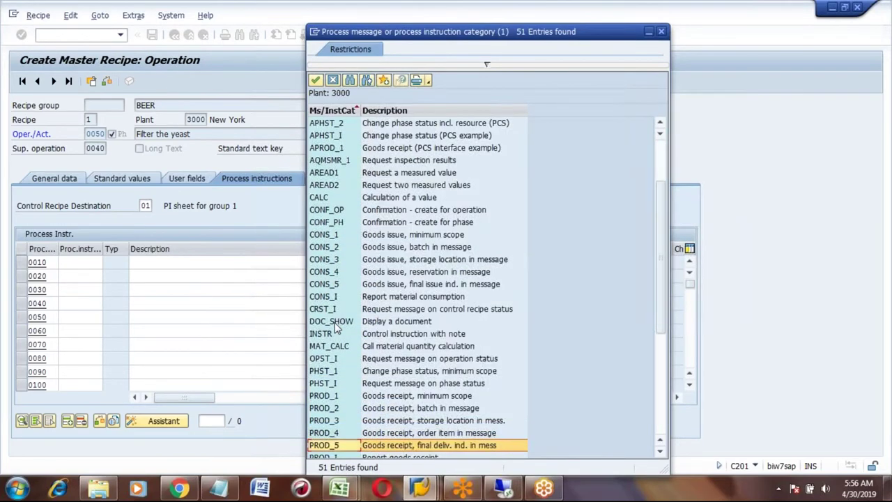
key("Up")
key("Up")
key("Up")
key("Up")
key("Up")
key("Up")
key("Up")
key("Up")
key("Up")
key("Up")
key("Up")
key("Up")
key("Up")
key("Up")
key("Up")
key("Up")
key("Up")
key("Up")
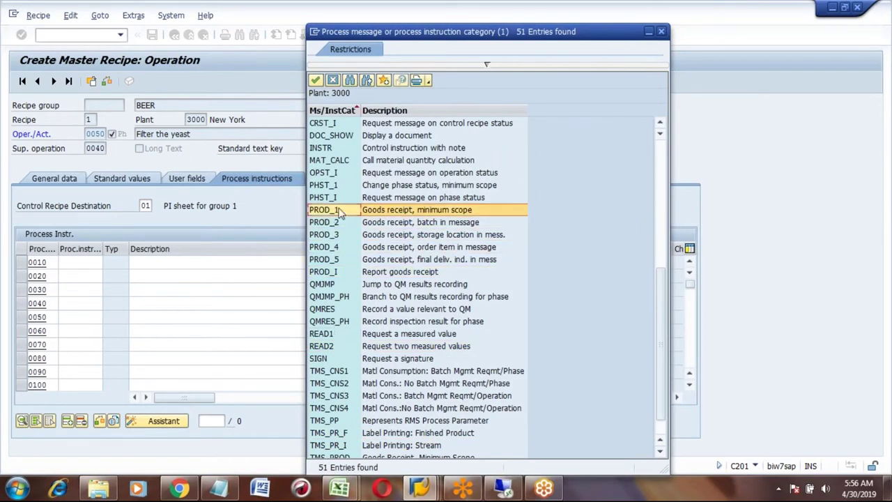
key("Return")
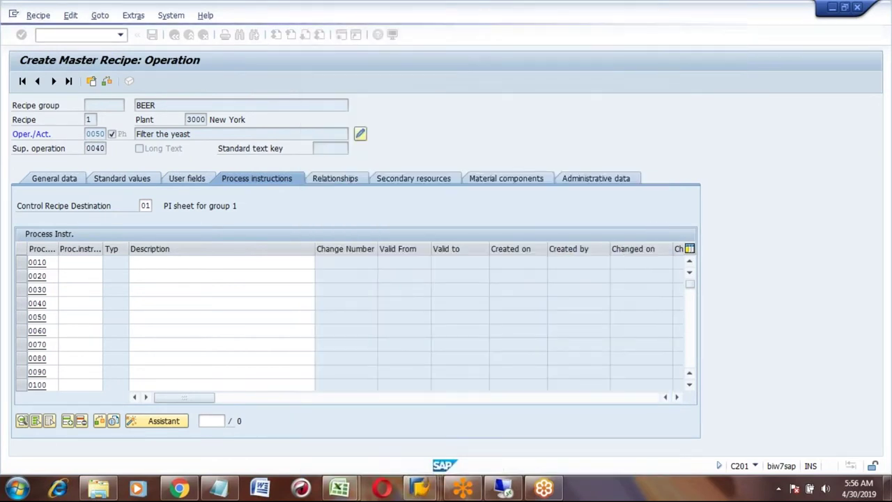
key("Return")
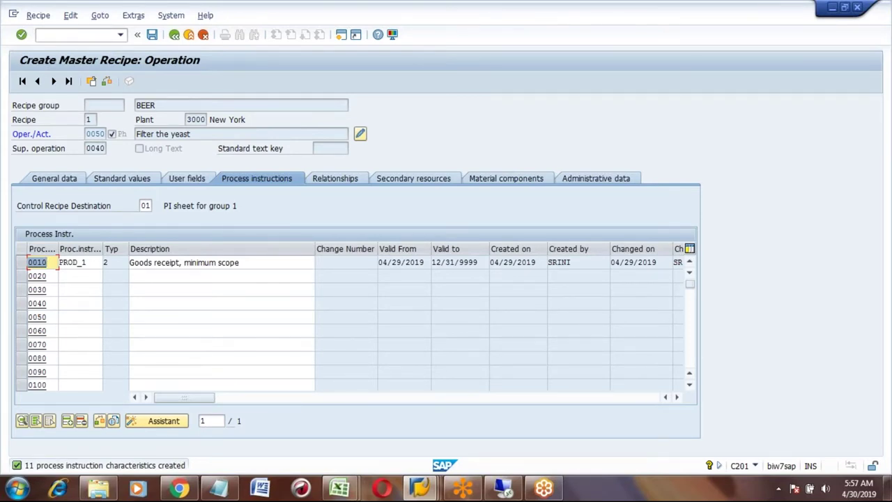
left_click(23, 265)
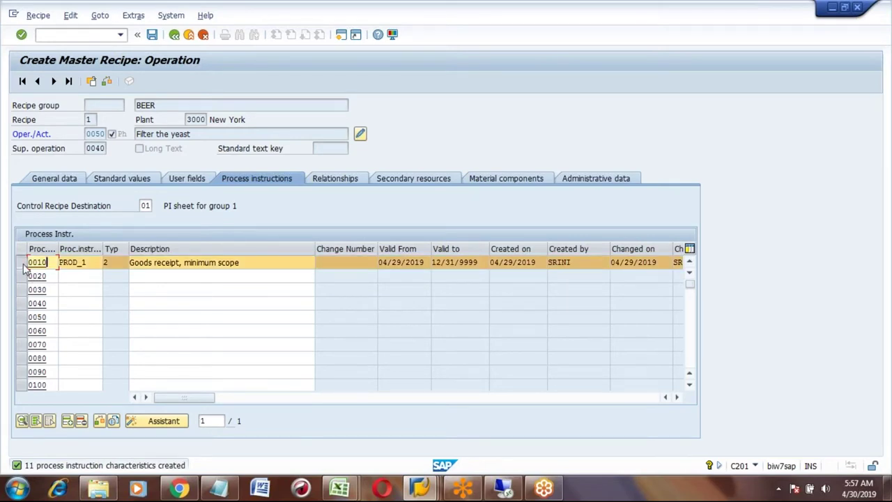
left_click(113, 421)
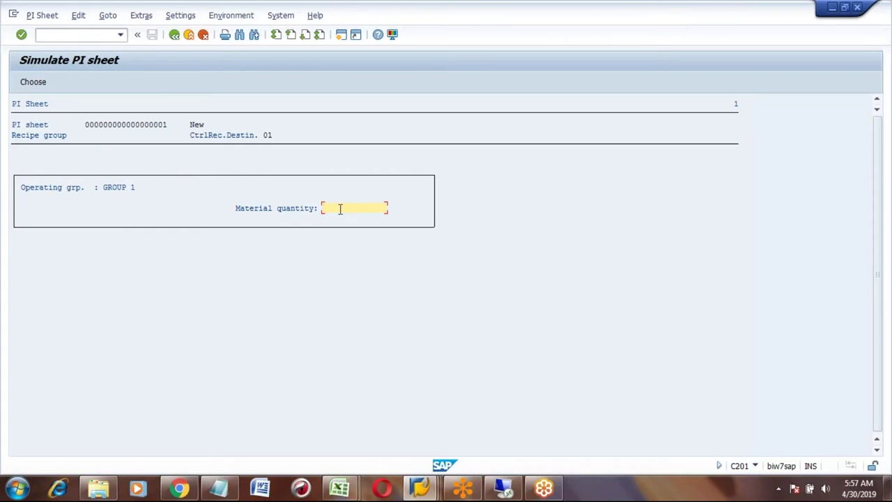
type("50")
key("BackSpace")
key("BackSpace")
left_click(175, 35)
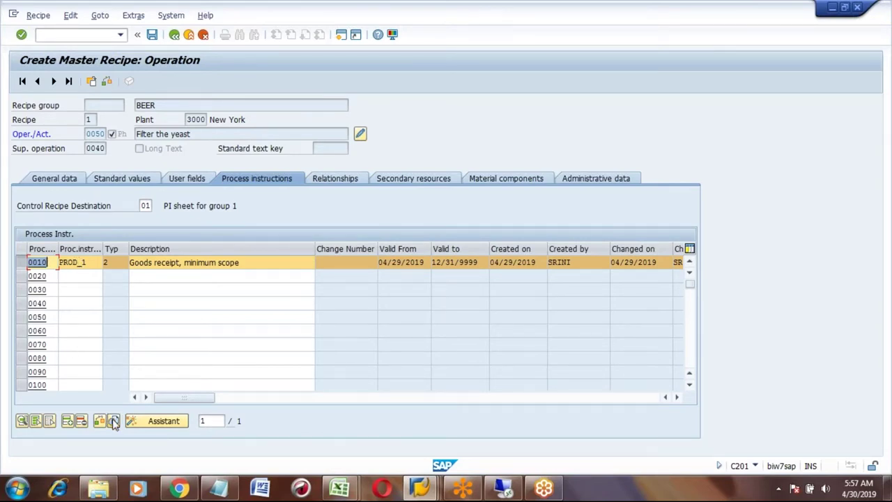
- Save the BEER recipe under group 50000116 and reopen it via Recipe > Change
left_click(23, 262)
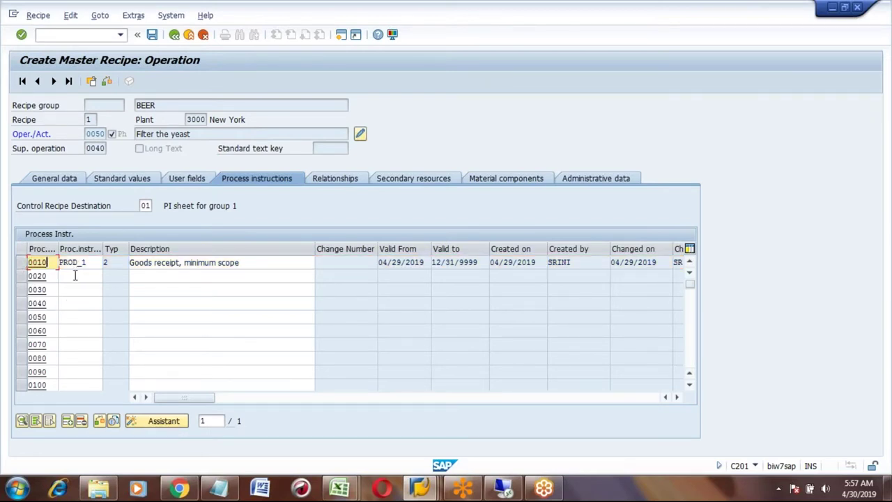
left_click(176, 37)
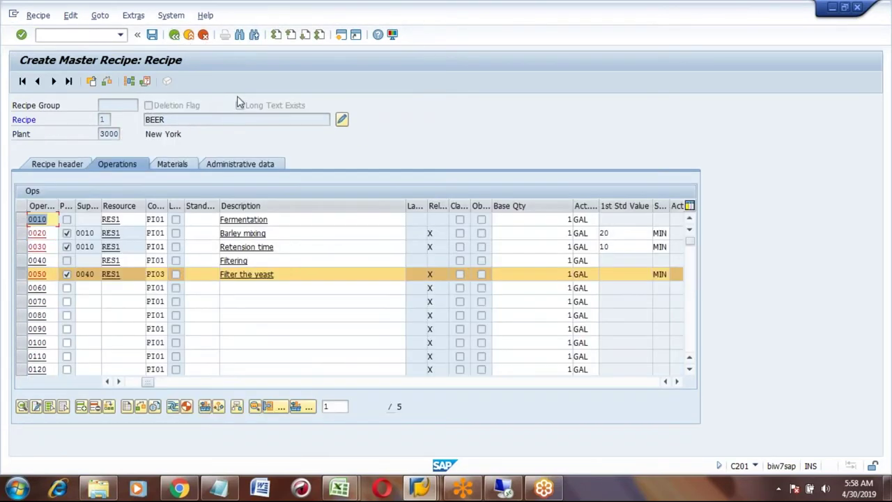
left_click(152, 37)
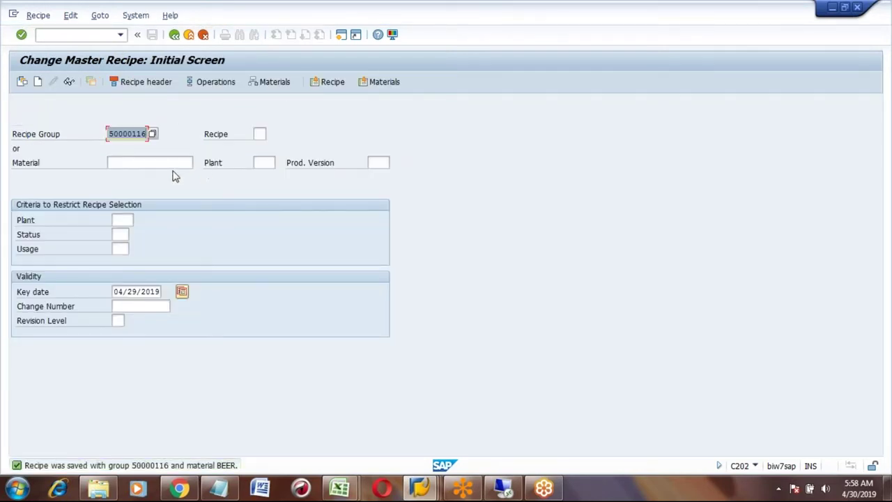
left_click(39, 15)
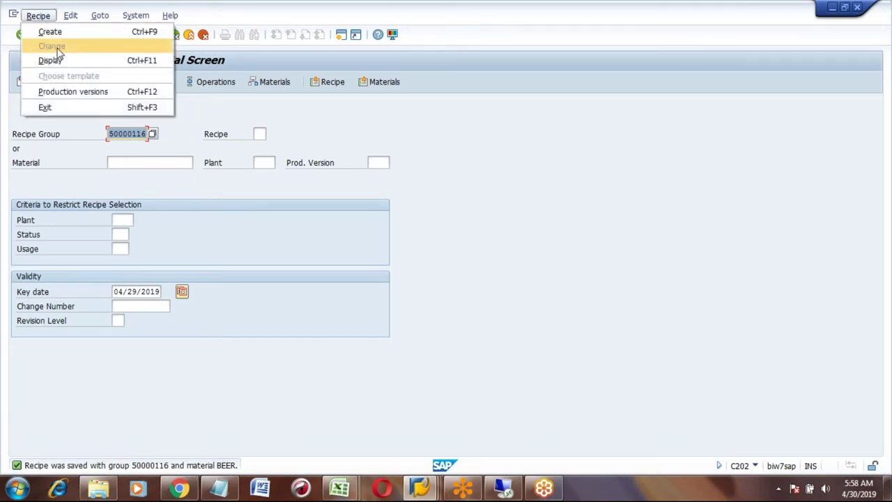
left_click(159, 234)
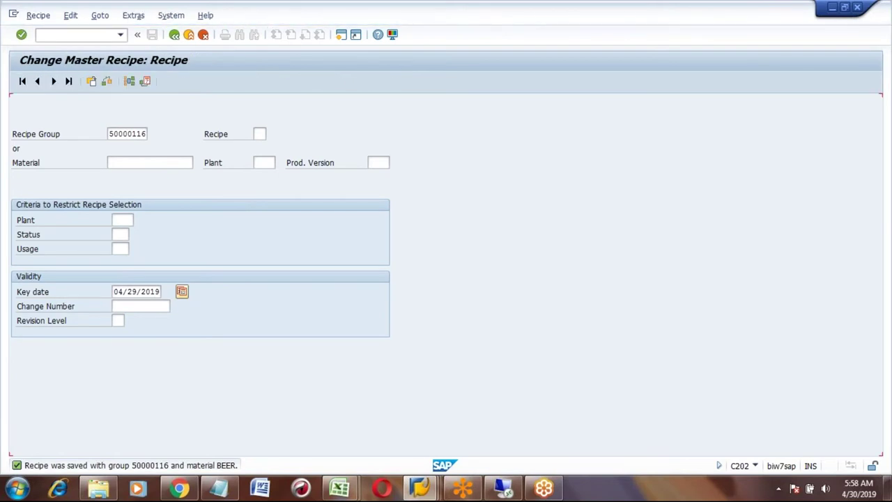
- Create production version PV01 with alternative BOM 1 and BOM usage 1
left_click(179, 167)
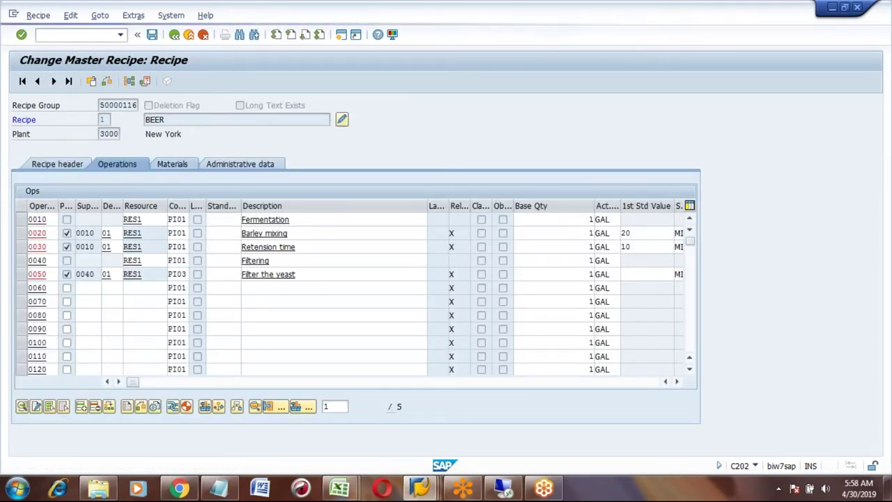
type("pv01")
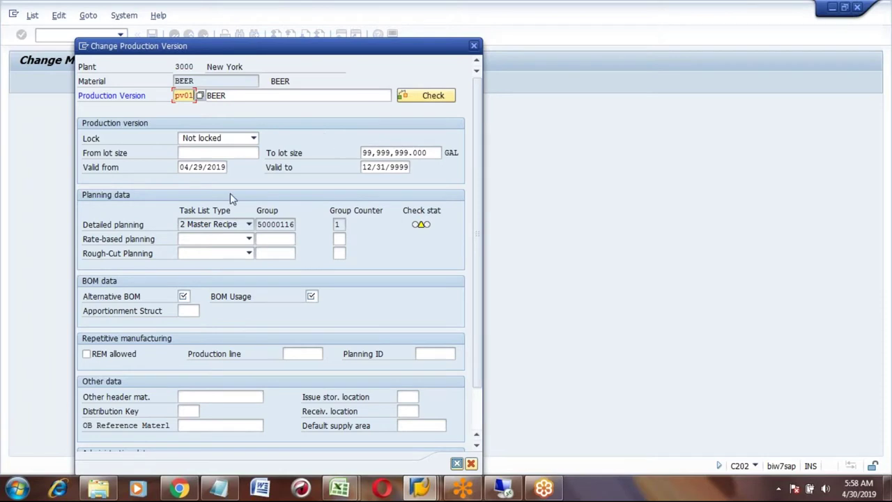
left_click(182, 296)
type("1")
key("Tab")
type("1")
- Run the consistency check on PV01, save the recipe, and return to SAP Easy Access
left_click(430, 97)
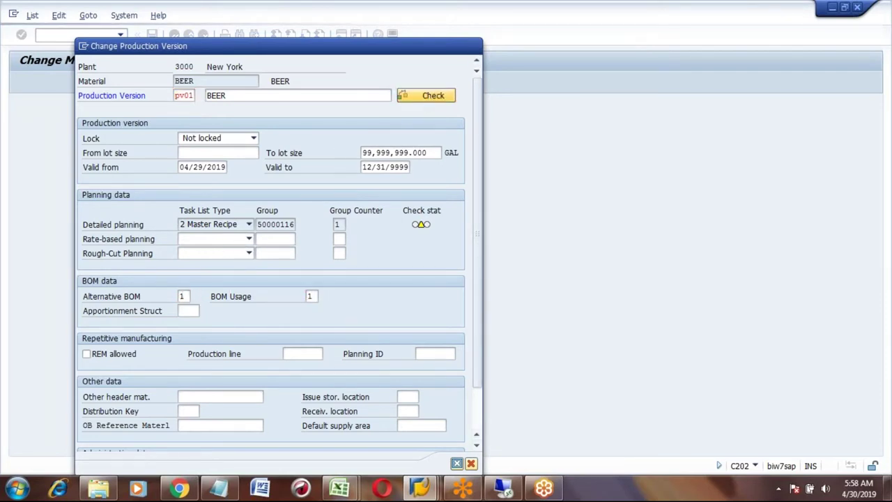
left_click(460, 464)
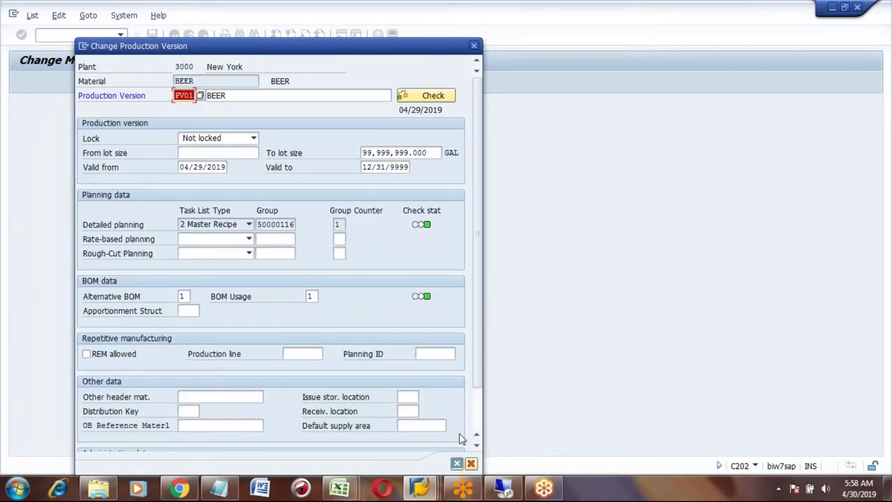
left_click(457, 464)
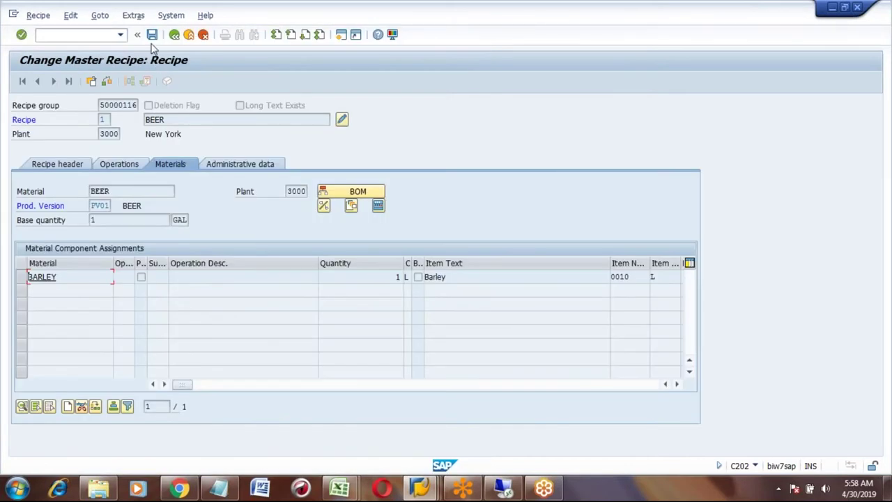
left_click(151, 34)
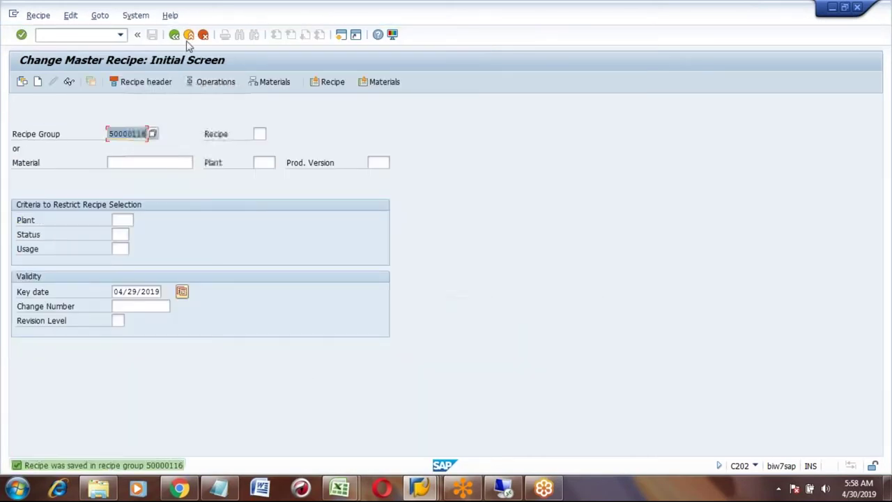
left_click(174, 34)
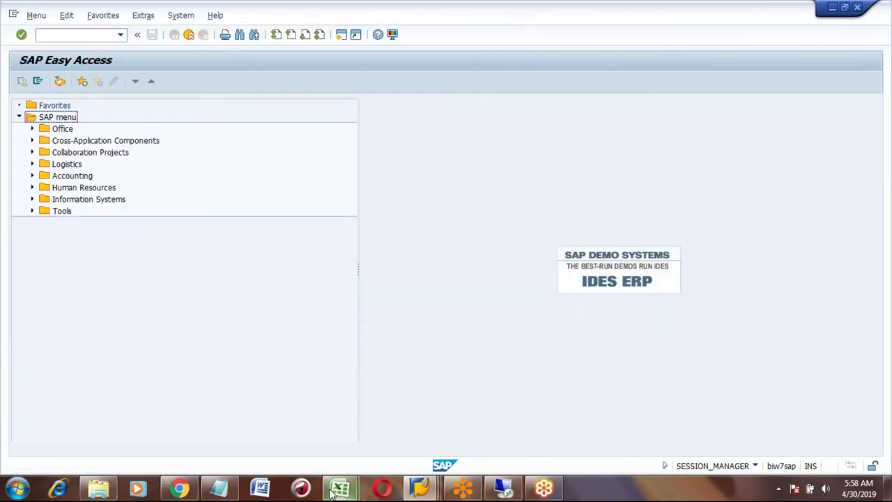
- Bring the S4HANA course notes workbook forward in Excel and show Sheet1
mouse_move(330, 491)
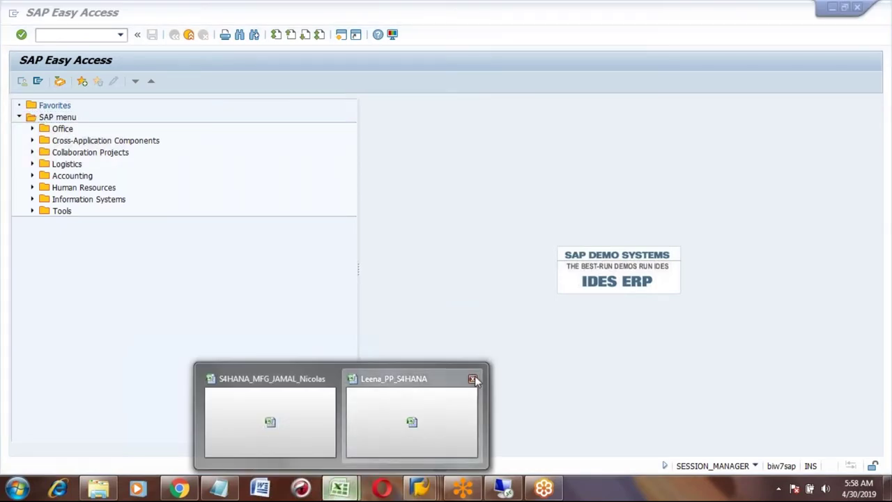
left_click(475, 379)
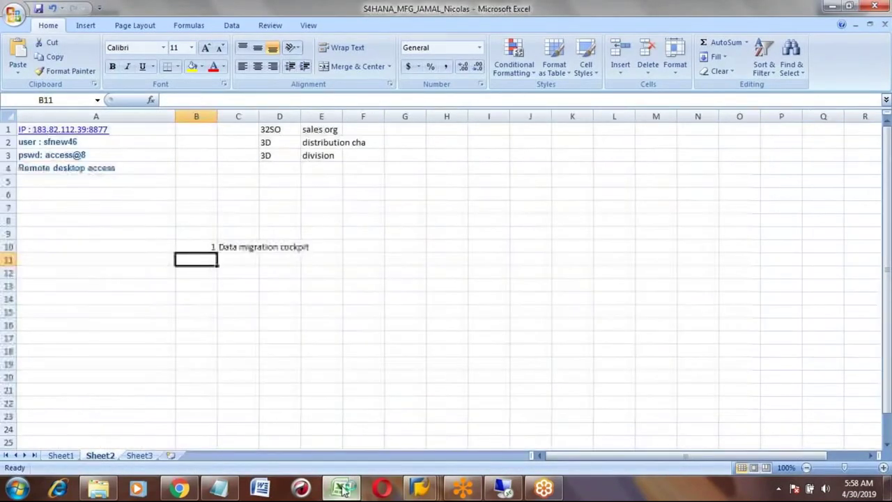
left_click(342, 488)
left_click(341, 489)
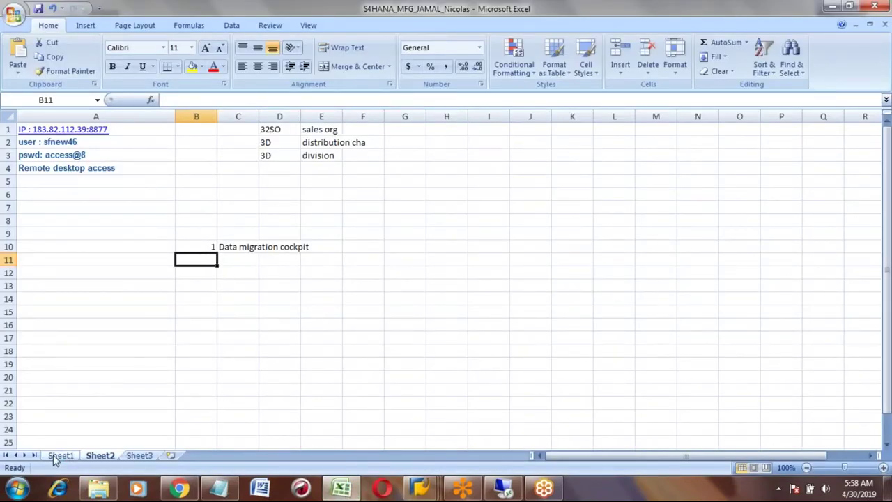
left_click(61, 455)
- Review the Make To Stock forecast and planned order steps in the notes
left_click(234, 311)
key("Up")
key("Up")
key("Up")
key("Up")
key("Up")
key("Up")
key("Up")
key("Up")
key("Up")
key("Up")
key("Up")
key("Up")
key("Up")
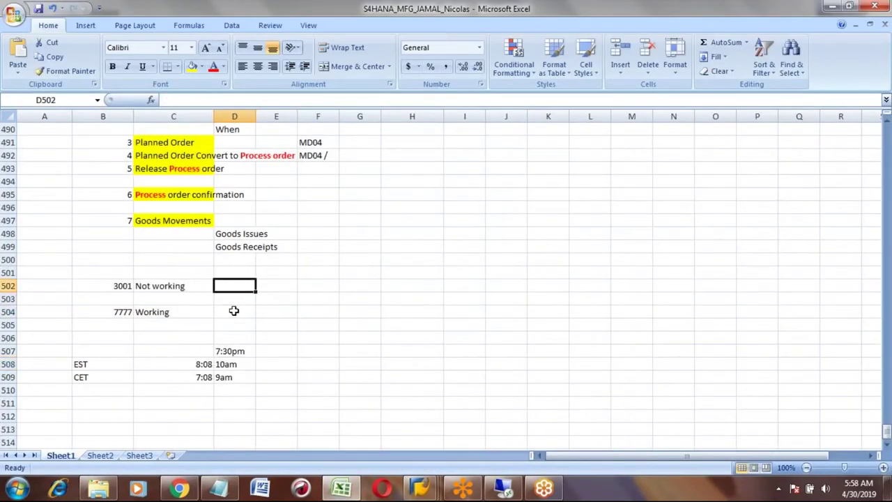
key("Up")
key("Up")
key("Up")
key("Up")
key("Up")
key("Up")
key("Up")
key("Up")
key("Up")
key("Up")
key("Up")
key("Up")
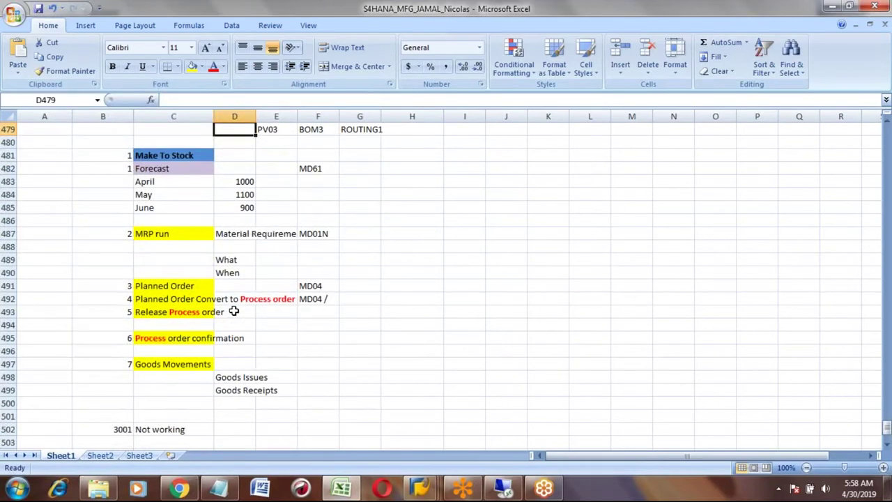
left_click(158, 169)
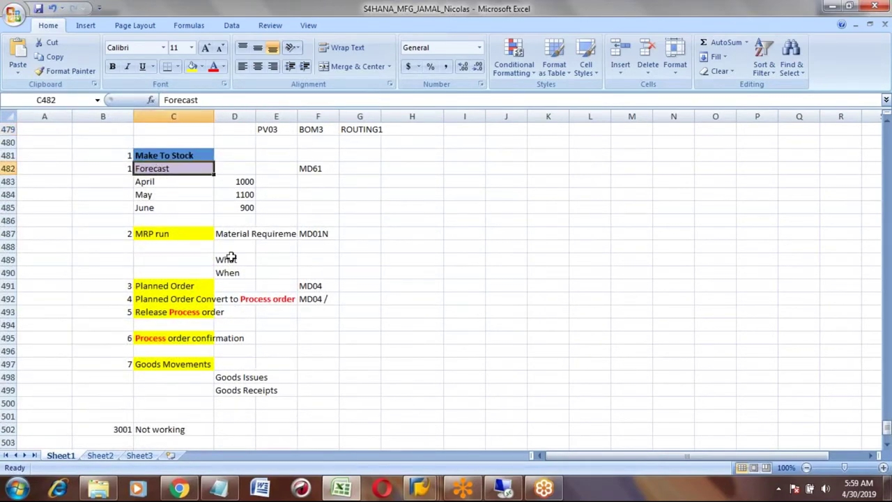
key("shift+Down")
key("shift+Down")
key("shift+Down")
key("shift+Down")
key("shift+Down")
key("shift+Down")
key("shift+Down")
key("shift+Down")
key("shift+Down")
key("shift+Down")
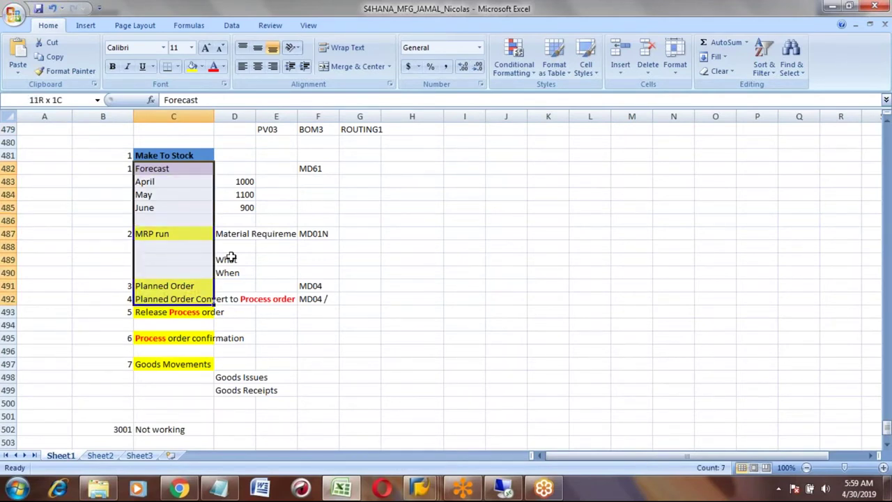
key("shift+Up")
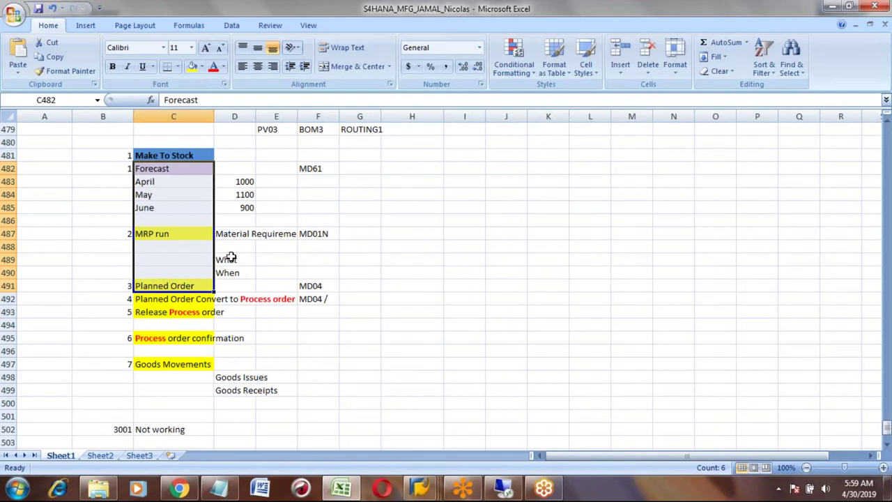
key("Up")
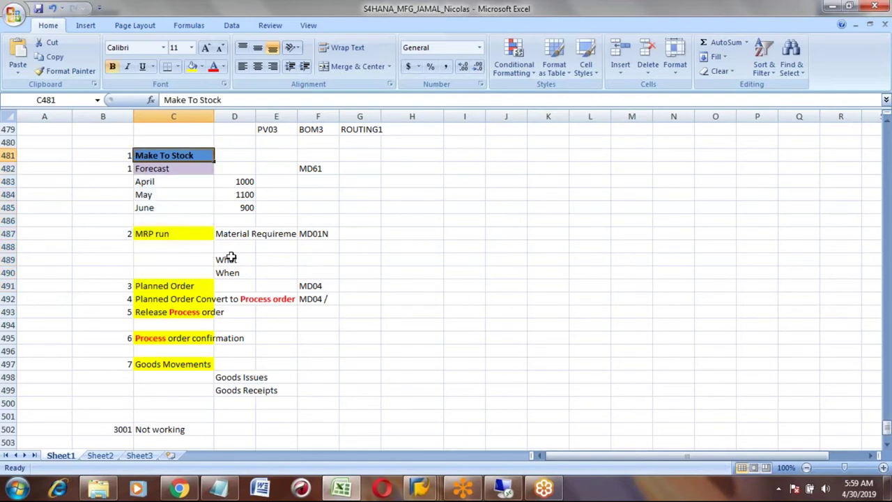
key("Up")
key("Up")
key("Up")
key("Up")
key("Up")
key("Up")
key("Up")
key("Up")
key("Up")
key("Up")
key("Up")
key("Up")
key("Up")
key("Up")
key("Up")
key("Up")
key("Up")
key("Up")
key("Up")
key("Up")
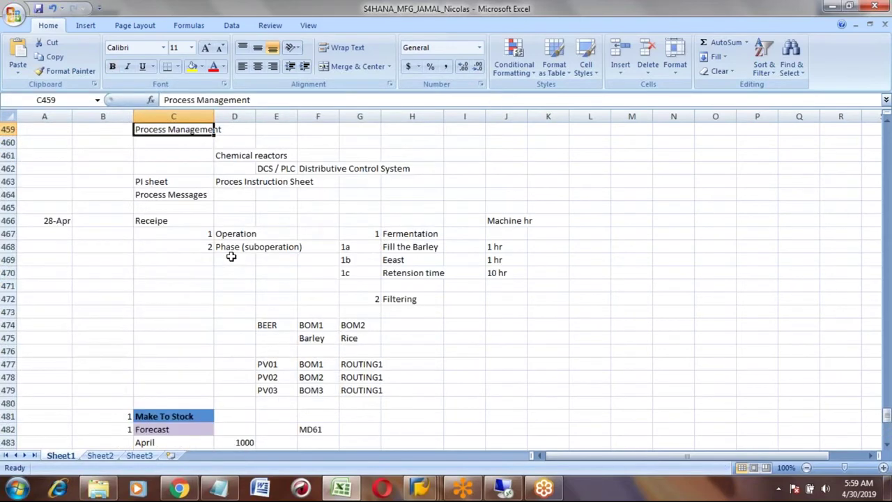
key("Up")
key("Up")
key("Up")
key("Up")
key("Up")
key("Up")
key("Up")
key("Up")
key("Up")
key("Up")
key("Up")
key("Up")
key("Up")
key("Up")
key("Up")
key("Up")
key("Up")
key("Up")
key("Up")
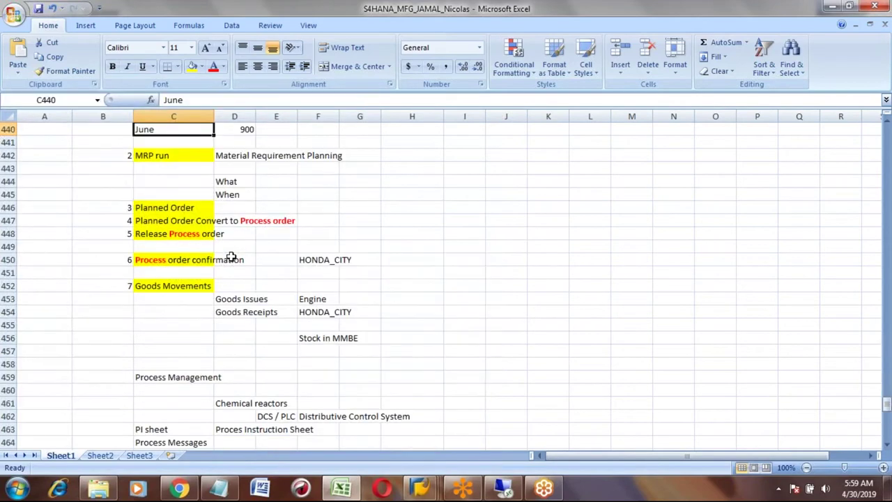
key("Down")
key("Down")
key("Down")
key("Down")
key("Down")
key("Down")
key("Down")
key("Down")
key("Down")
key("Down")
key("Down")
key("Down")
key("Down")
key("Down")
key("Down")
key("Down")
key("Down")
key("Down")
key("Down")
key("Down")
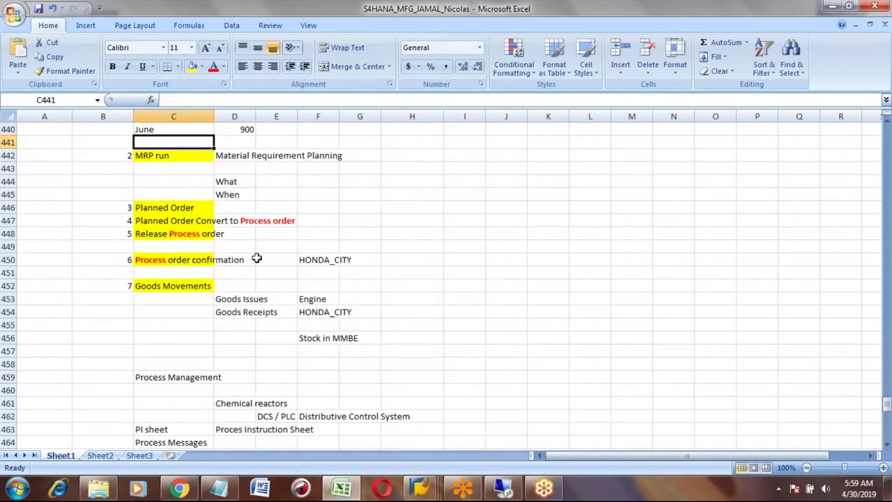
key("Down")
key("Down")
key("Down")
key("Down")
key("Down")
key("Down")
key("Down")
key("Down")
key("Down")
key("Down")
key("Down")
key("Down")
key("Down")
key("Down")
key("Down")
key("Down")
key("Down")
key("Down")
key("Down")
key("Down")
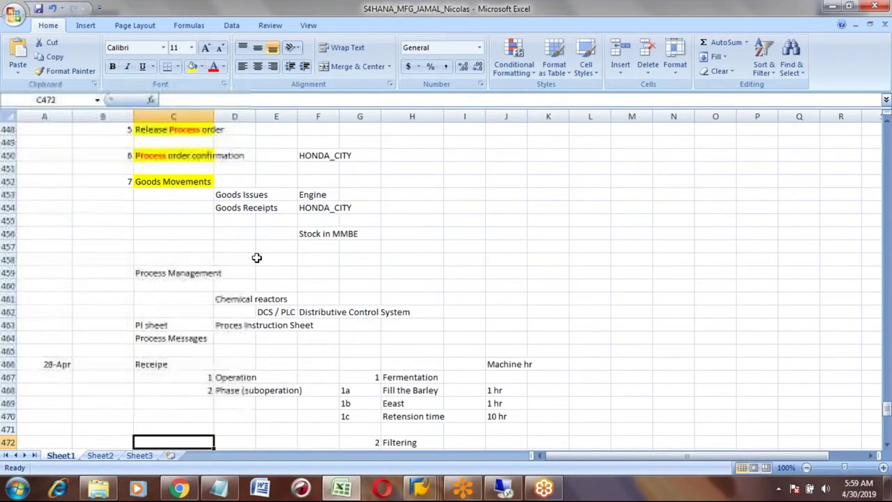
key("Up")
key("Up")
key("Up")
key("Up")
key("Up")
key("Up")
key("Up")
key("Up")
key("Up")
key("Up")
key("Up")
key("Up")
key("Up")
key("Up")
key("Up")
key("Up")
key("Up")
key("Up")
key("Up")
key("Up")
key("Up")
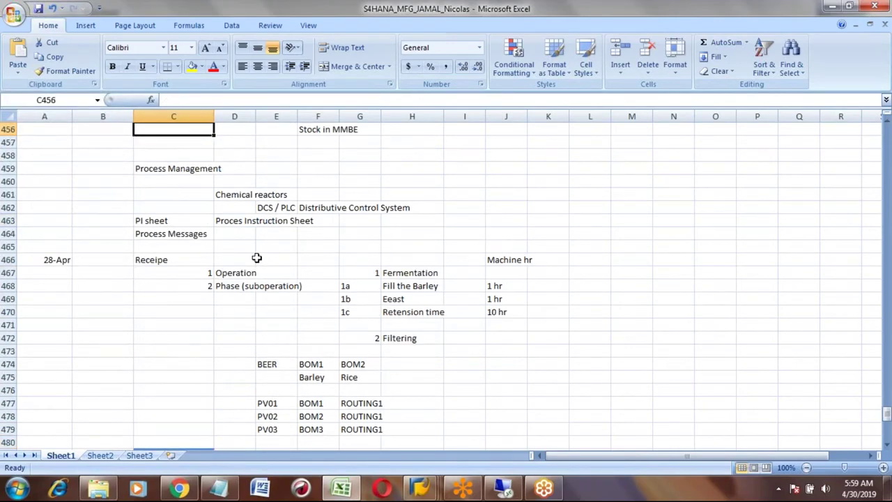
key("Up")
key("Up")
key("Up")
key("Up")
key("Up")
key("Up")
key("Up")
key("Up")
key("Up")
key("Up")
key("Up")
key("Up")
key("Up")
key("Up")
key("Up")
key("Up")
key("Up")
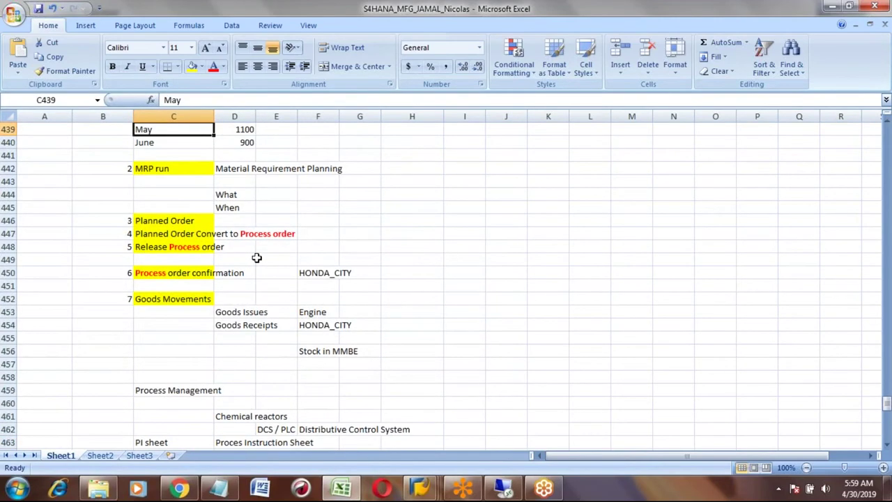
key("Up")
key("Up")
key("Up")
key("Up")
key("Up")
key("Up")
key("Up")
key("Up")
key("Up")
key("Up")
key("Up")
key("Up")
key("Up")
key("Up")
key("Up")
key("Up")
key("Up")
key("Up")
key("Up")
key("Up")
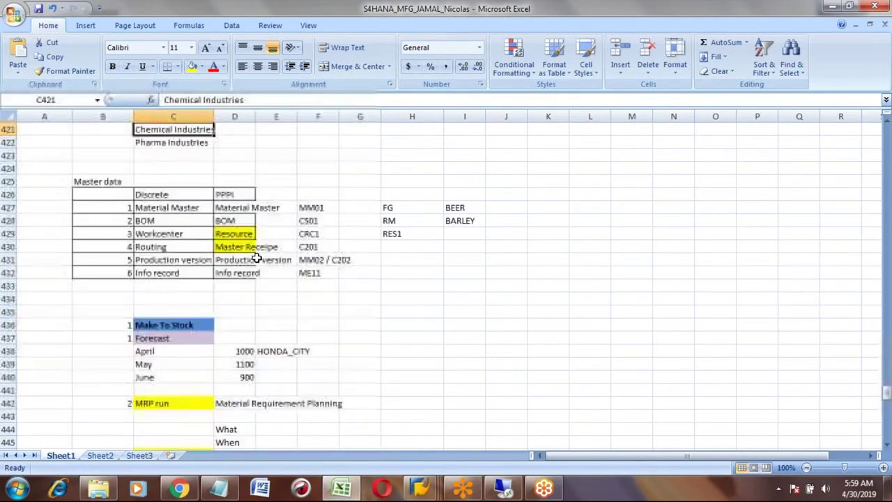
- Review the master data notes (Resource, Master Receipe, C201) and page to the end
left_click(96, 208)
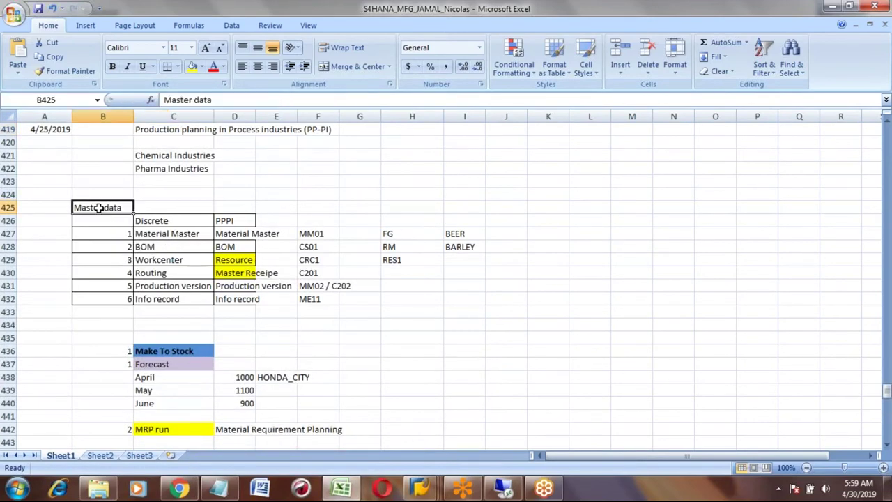
left_click(230, 259)
key("Down")
key("Right")
key("Right")
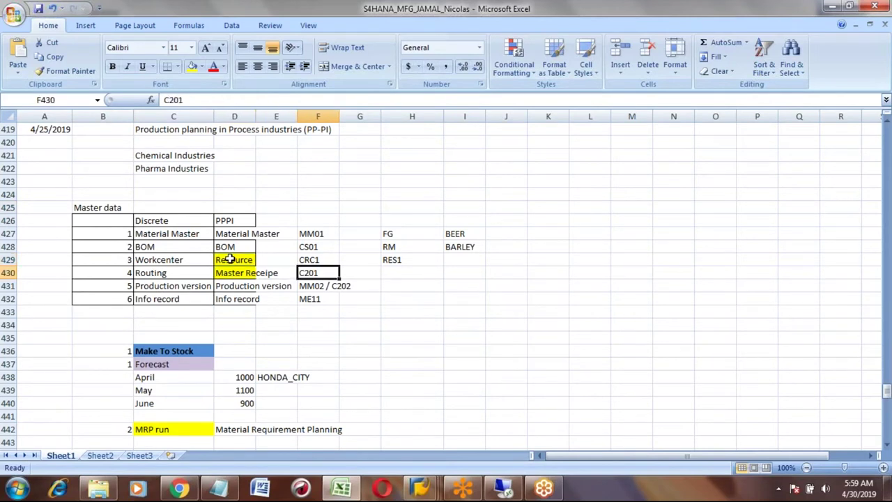
key("Page_Down")
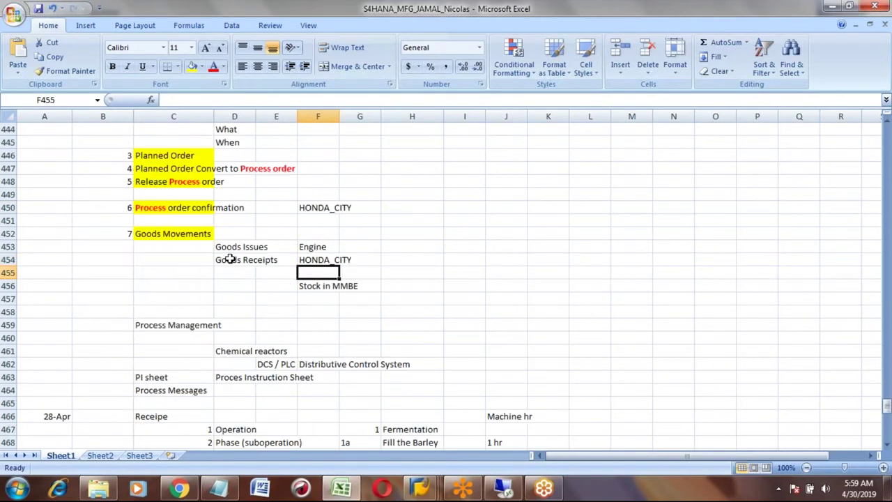
key("Page_Down")
key("Page_Down")
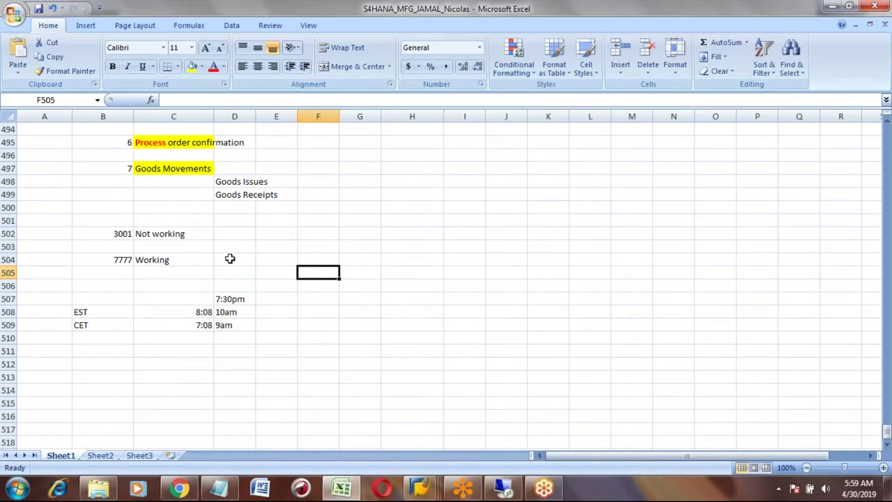
- Enter the date 4/30 in cell A513 and return to SAP Easy Access
left_click(33, 378)
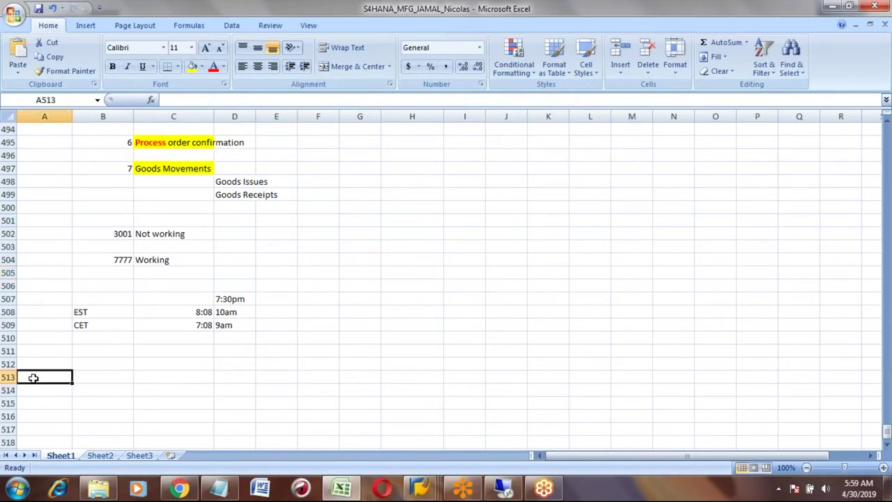
type("30/")
key("BackSpace")
key("BackSpace")
key("BackSpace")
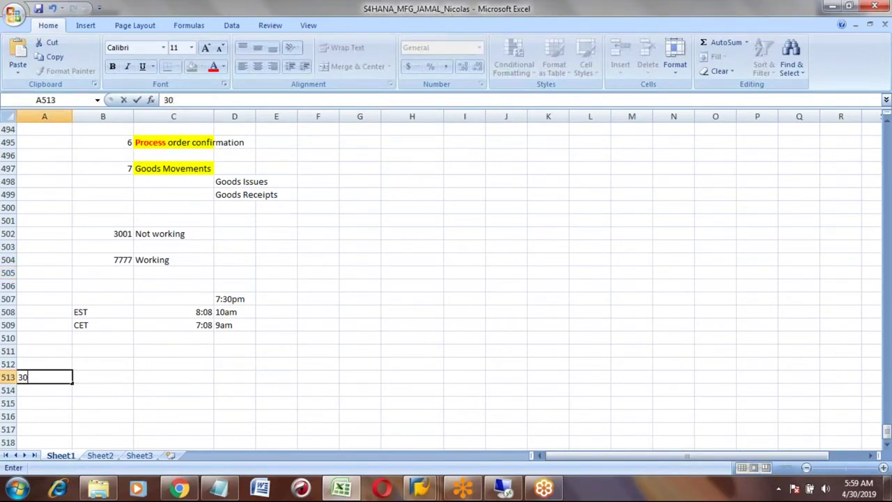
type("4/30")
key("Return")
key("Up")
key("Right")
key("Right")
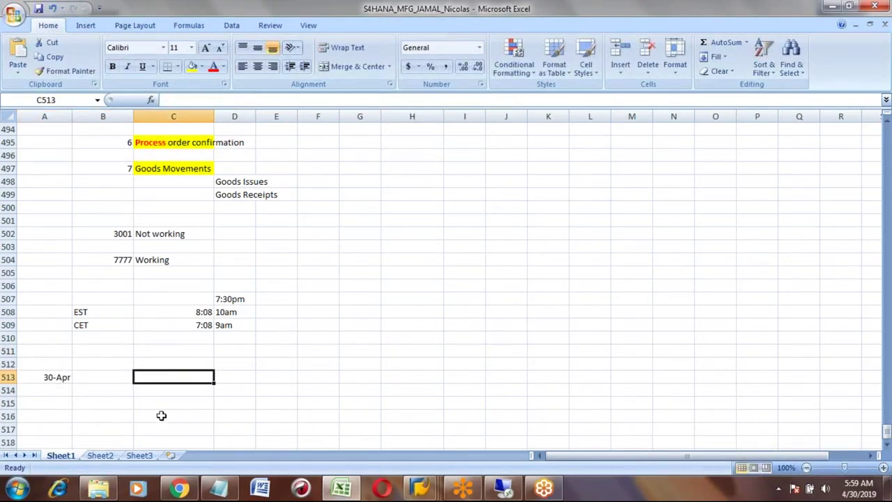
left_click(418, 488)
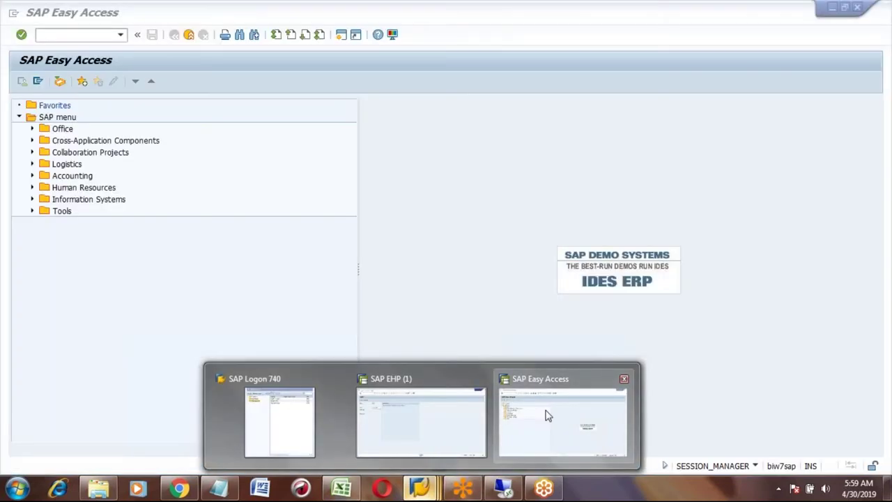
- Start transaction MD61 for planned independent requirements
left_click(547, 416)
left_click(76, 35)
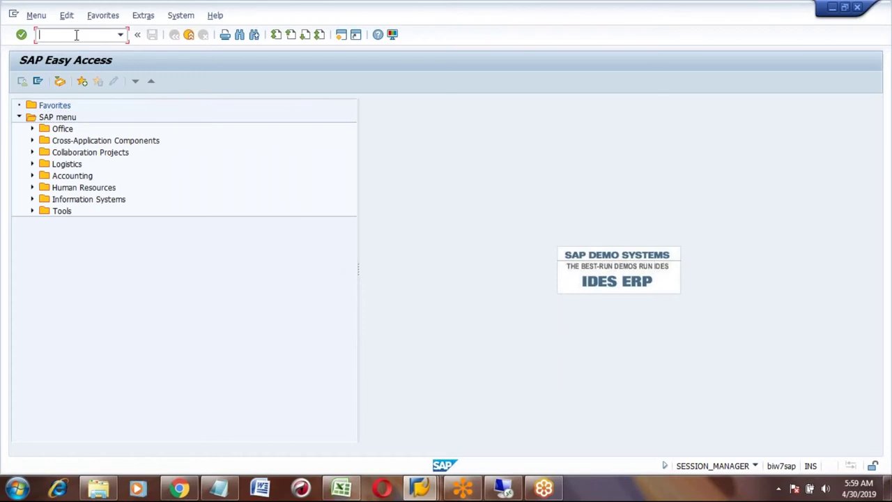
type("MD51")
key("BackSpace")
key("BackSpace")
type("61")
key("Return")
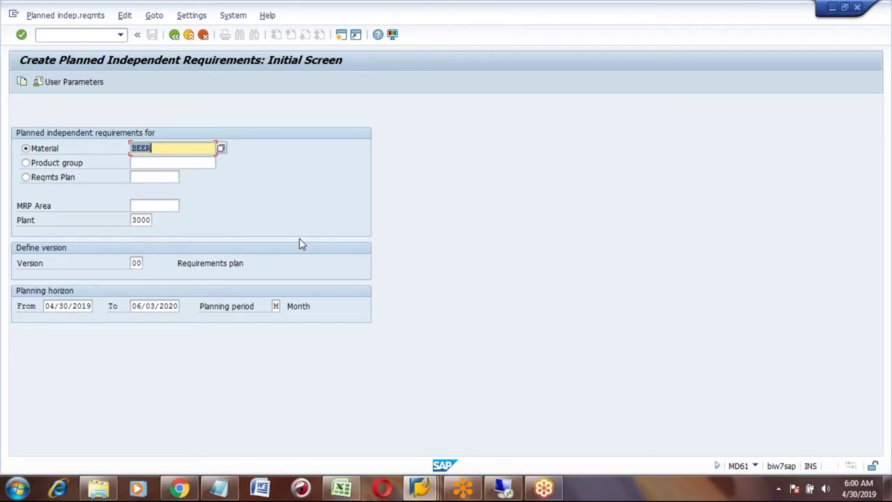
- Enter BEER requirements of 10 for 04/2019 and 20 for 05/2019, save, and return to Easy Access
key("Return")
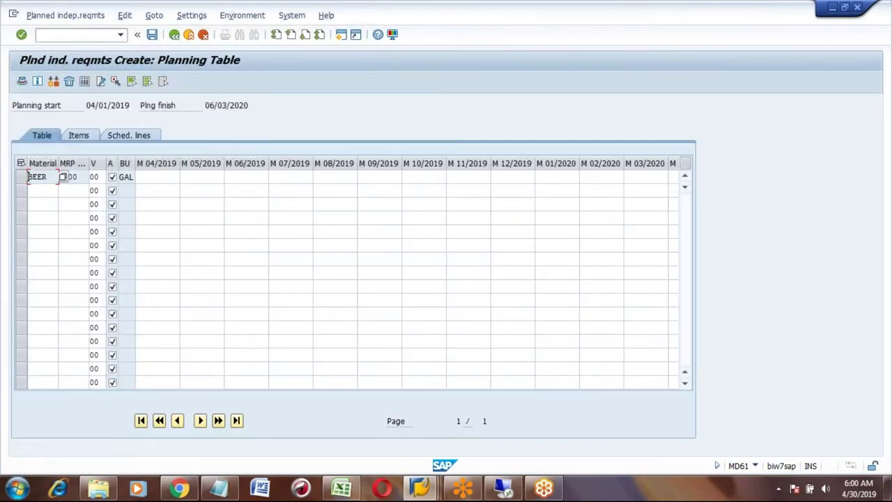
left_click(167, 177)
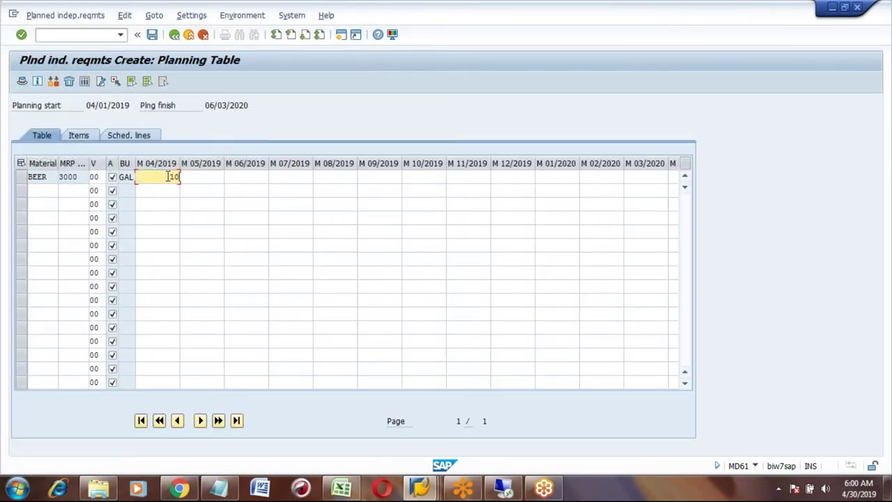
key("Tab")
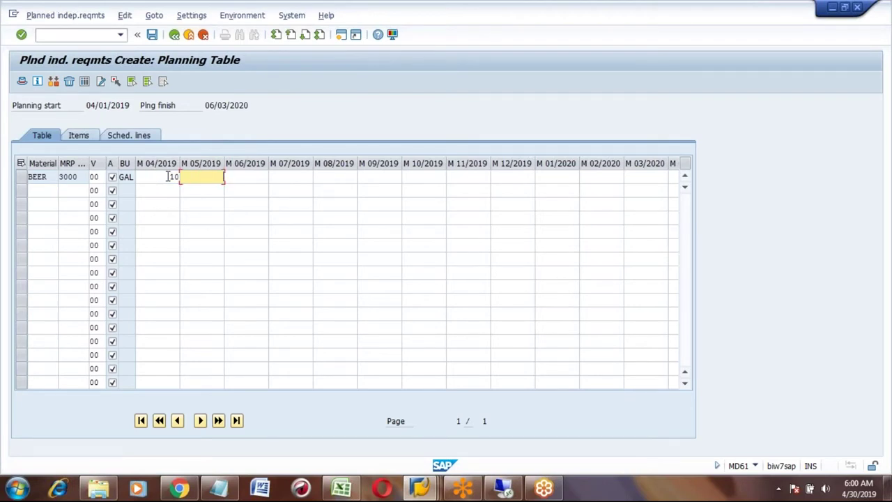
key("Return")
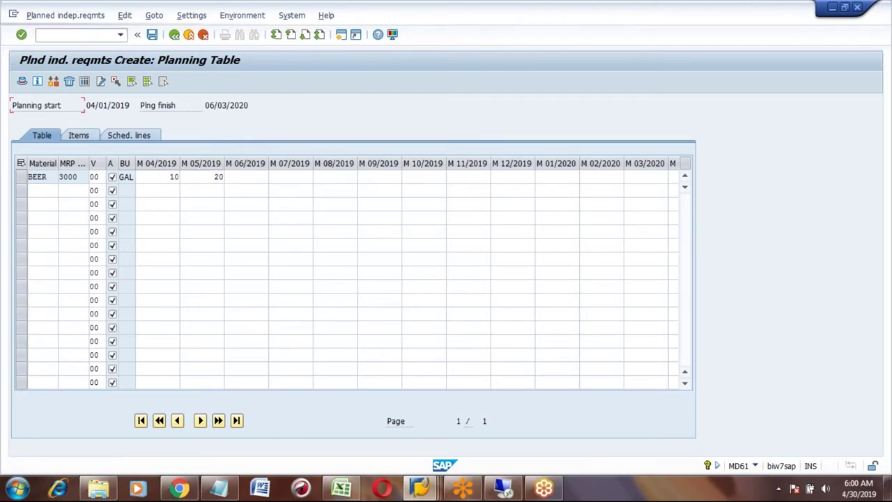
key("Return")
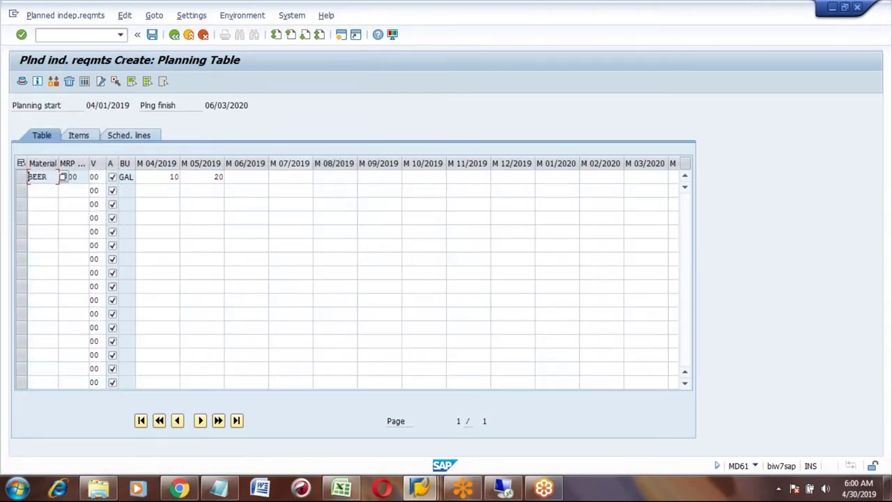
left_click(152, 34)
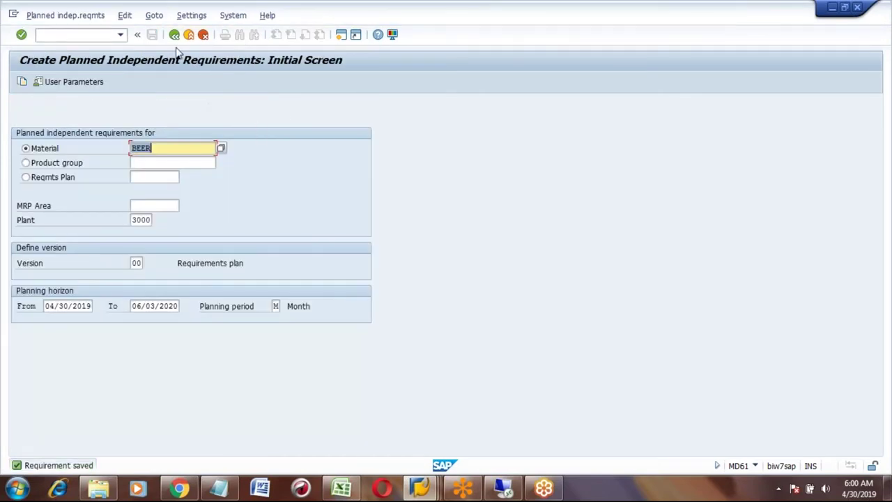
left_click(174, 36)
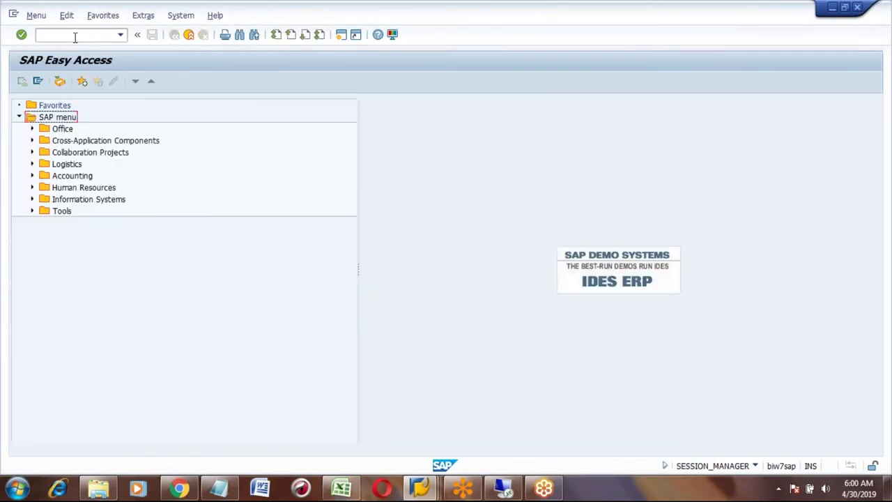
- Check BEER's MD04 list for the 10 and 20 requirements, then go to cell C498 in the Excel notes
left_click(75, 36)
type("md04")
key("Return")
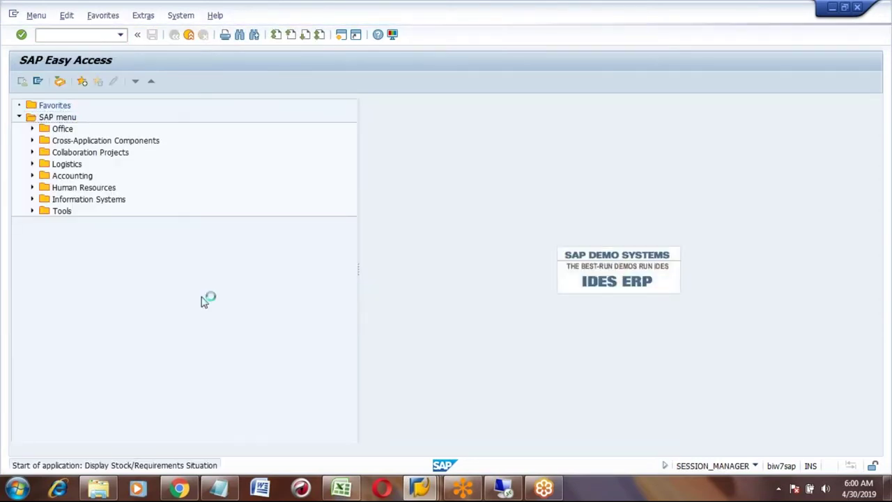
key("Return")
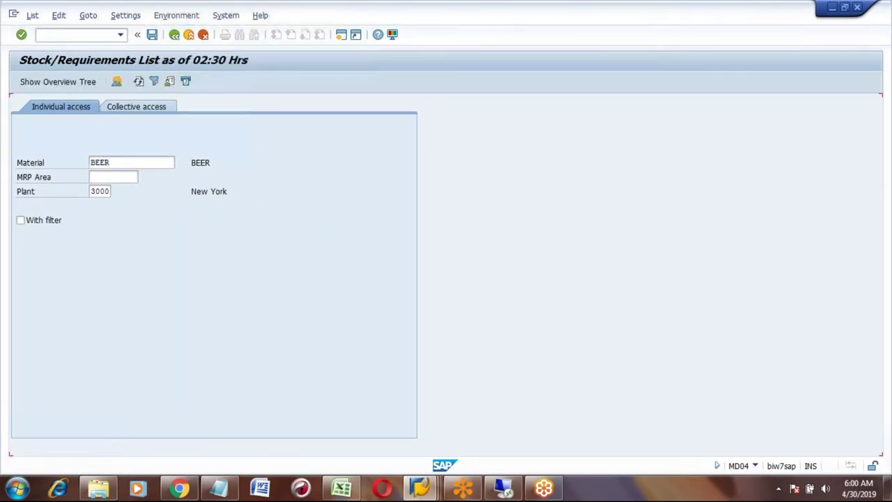
left_click(131, 190)
left_click(131, 204)
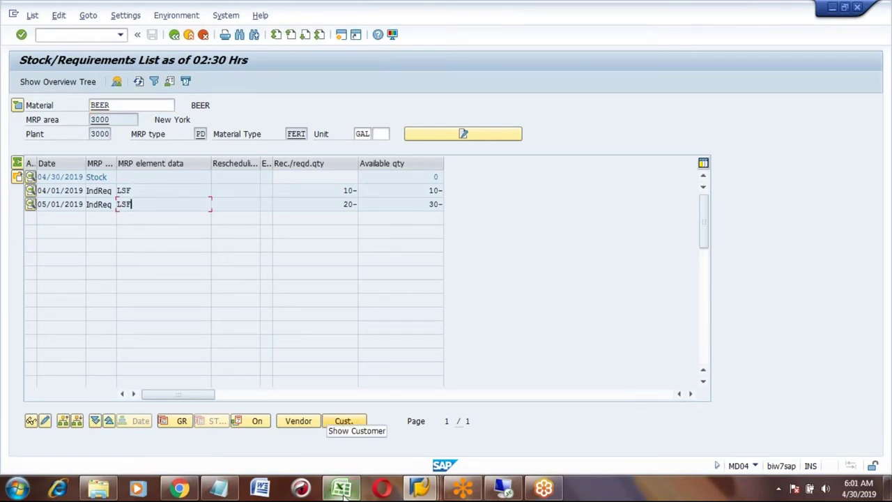
left_click(341, 488)
left_click(159, 181)
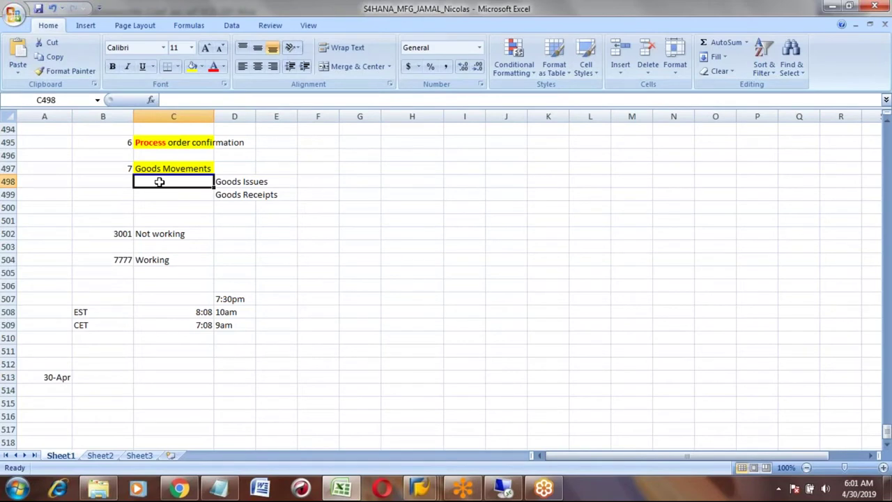
key("Up")
key("Up")
key("Up")
key("Up")
key("Up")
key("Up")
key("Up")
key("Up")
key("Up")
key("Up")
key("Up")
key("Up")
key("Up")
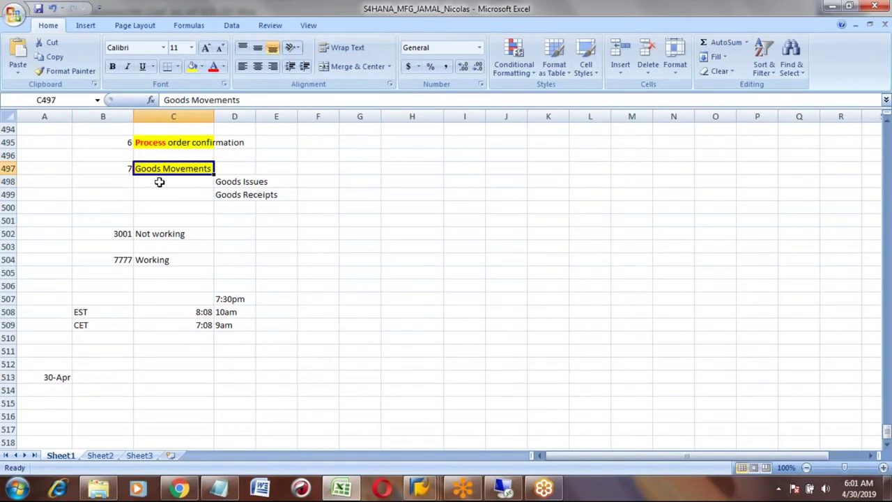
key("Up")
key("Up")
key("Up")
key("Up")
key("Up")
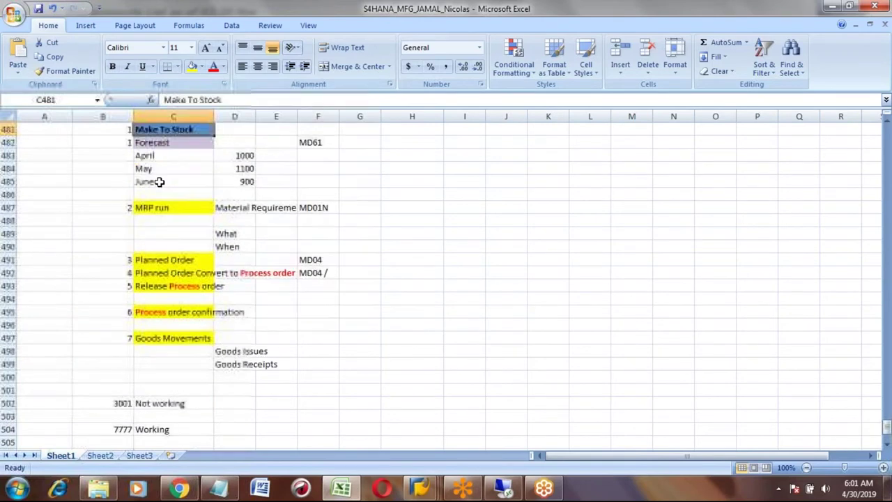
left_click(161, 221)
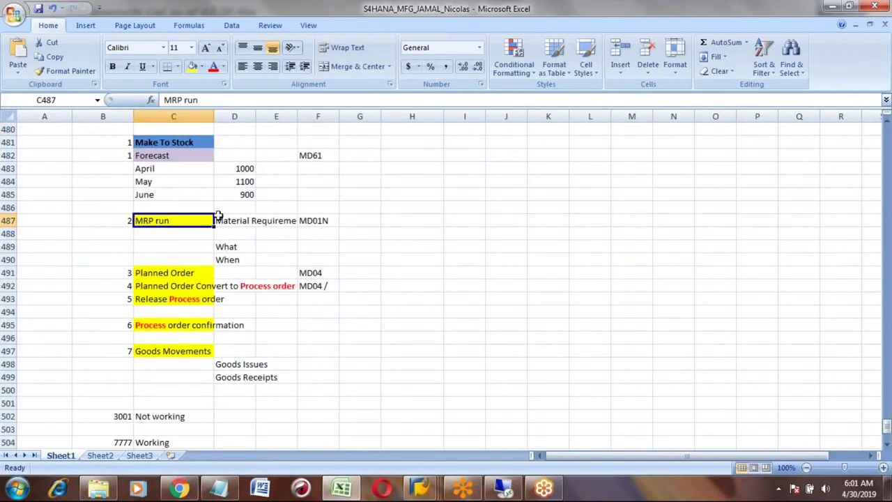
left_click(320, 221)
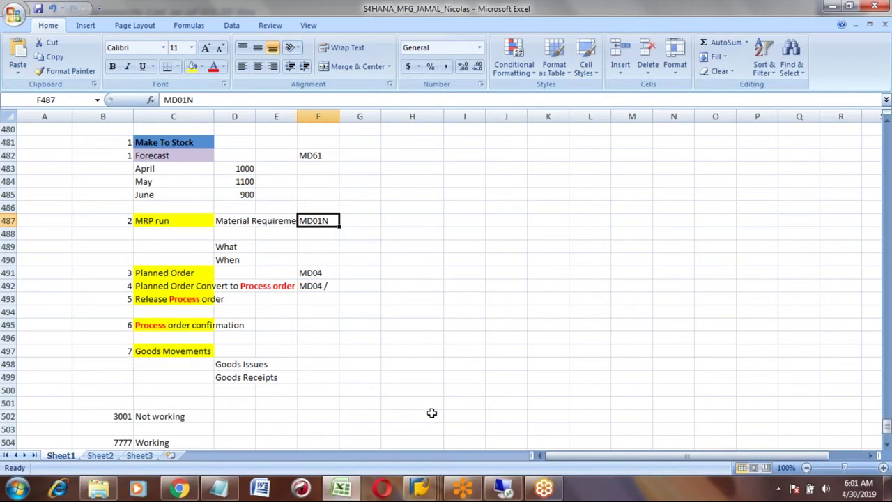
mouse_move(430, 481)
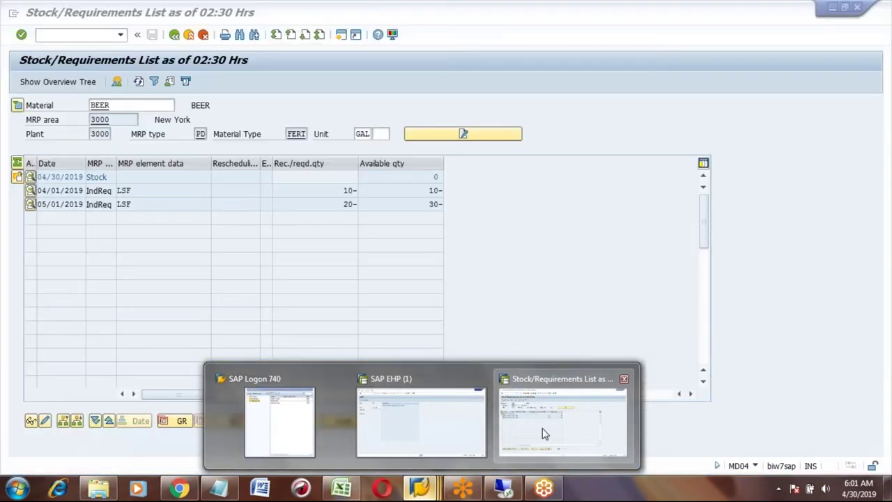
- Return to the main menu and try transaction MD01N, which does not exist
left_click(541, 426)
left_click(175, 35)
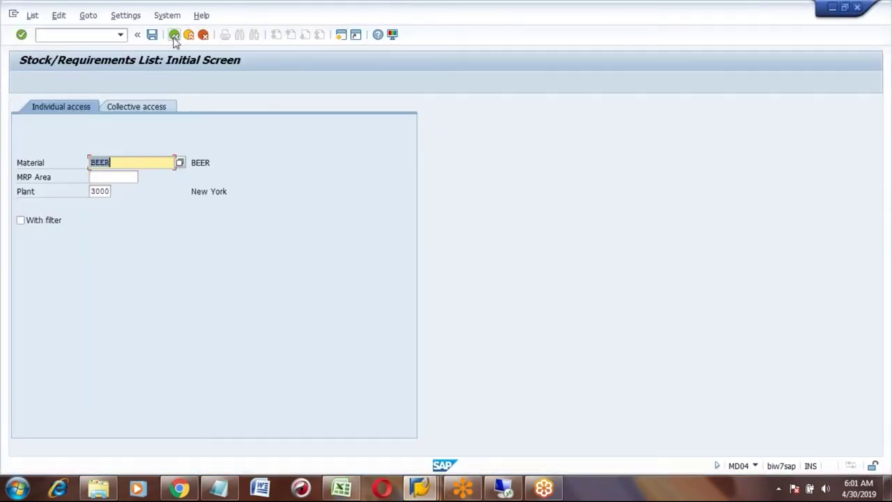
left_click(174, 35)
left_click(80, 35)
type("md01n")
key("Return")
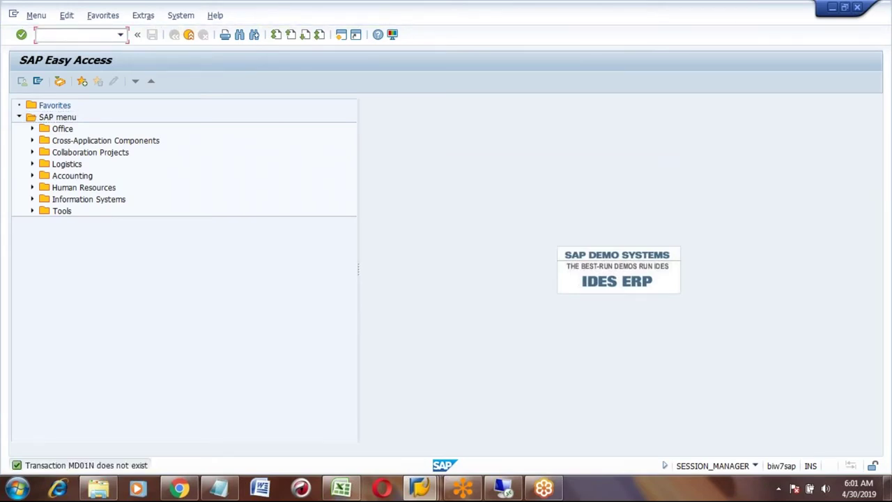
- Look at the MD01 MRP Run screen, then open MD02 for BEER in plant 3000
type("MD0")
type("2")
type("1")
key("Return")
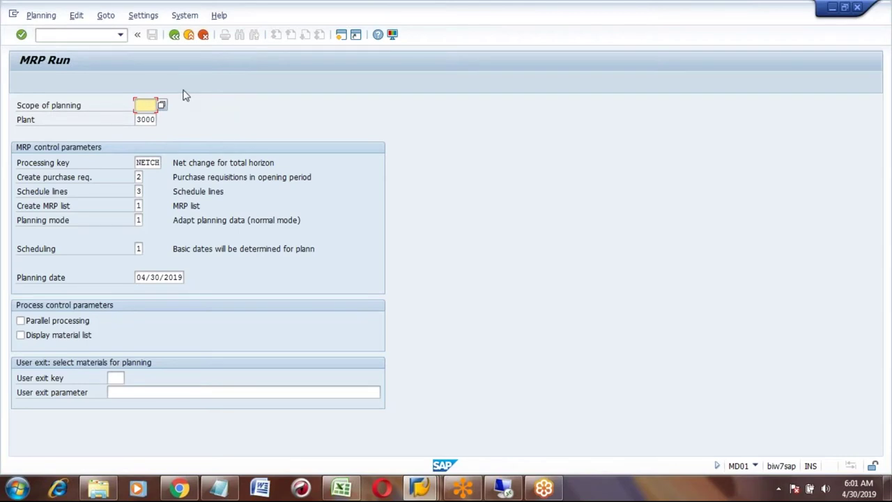
left_click(174, 35)
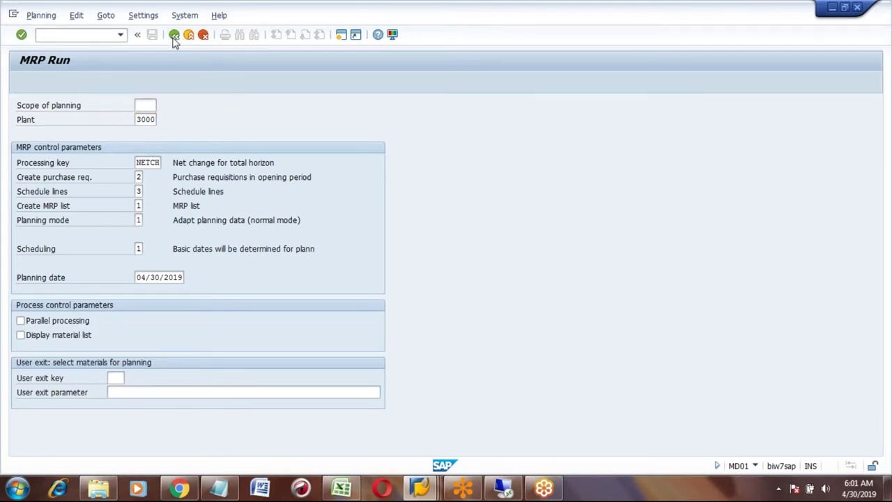
left_click(85, 37)
type("MD")
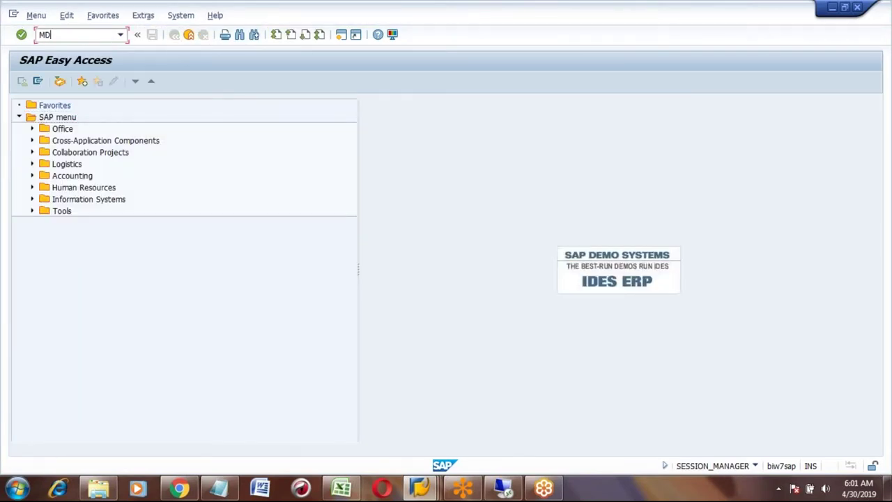
type("02")
key("Return")
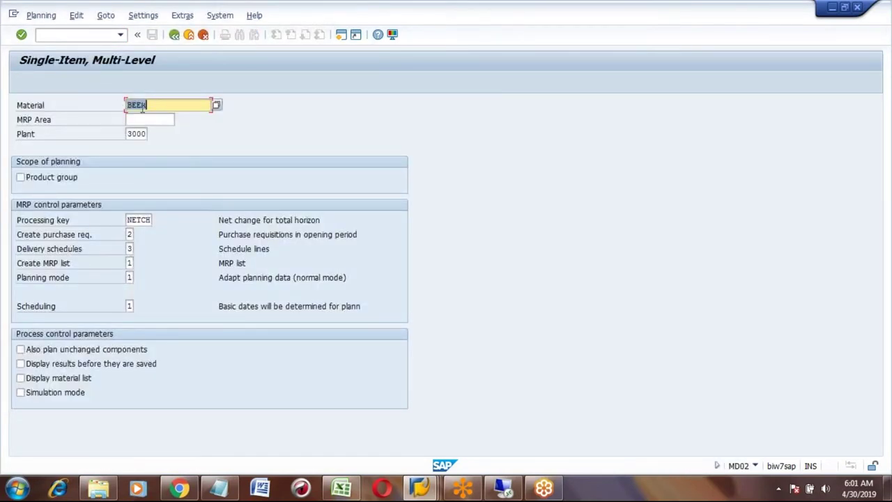
- Run MRP for BEER with scheduling option 2, yielding 2 planned orders and 1 purchase requisition
left_click(151, 105)
left_click(129, 307)
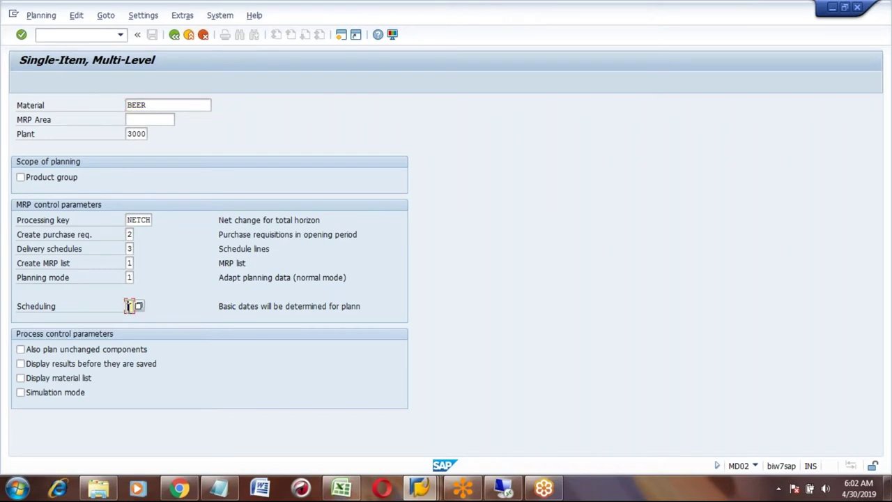
type("2")
key("Return")
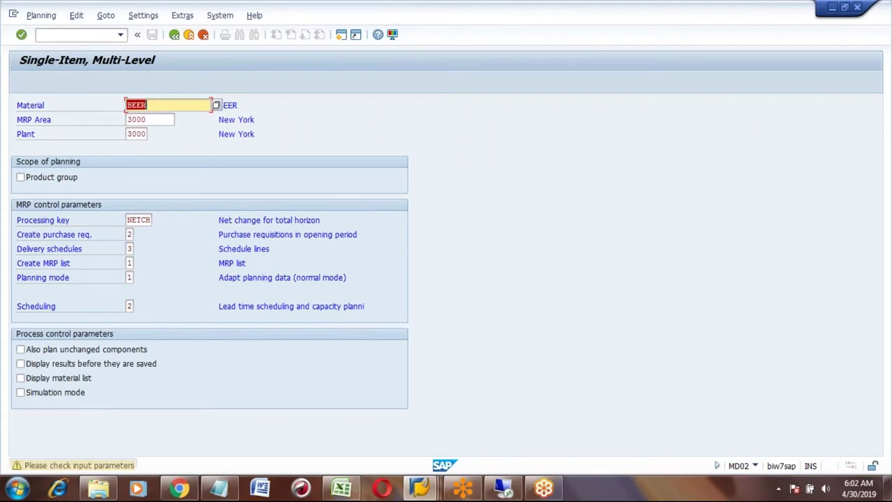
key("Return")
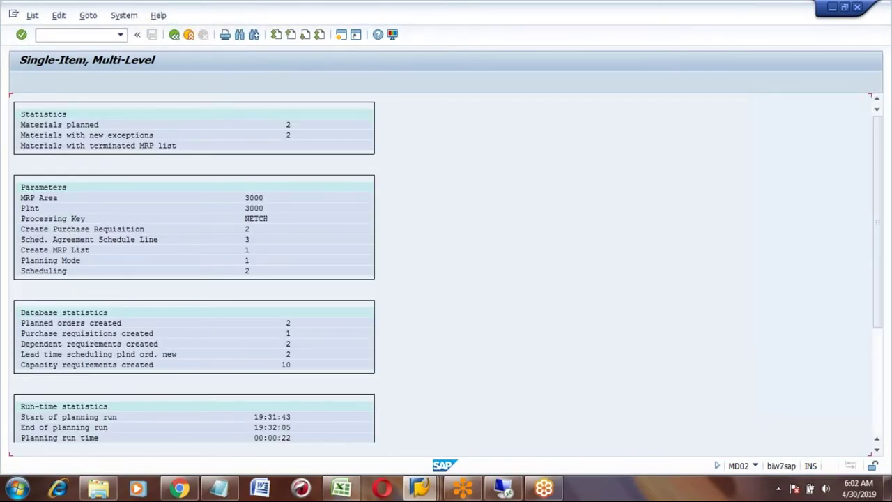
- Reopen BEER's MD04 list and inspect the new planned orders for 10 and 20 GAL
left_click(189, 40)
left_click(98, 36)
type("ND04")
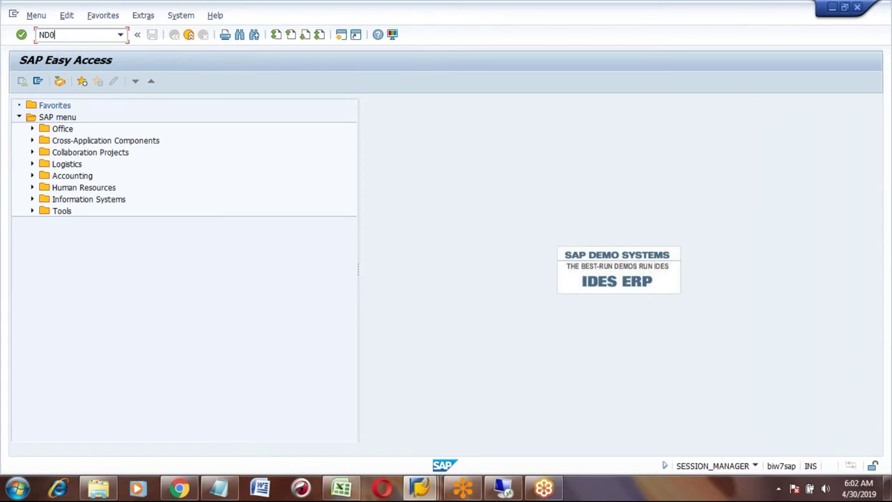
key("BackSpace")
key("BackSpace")
key("BackSpace")
key("BackSpace")
type("MD04")
key("Return")
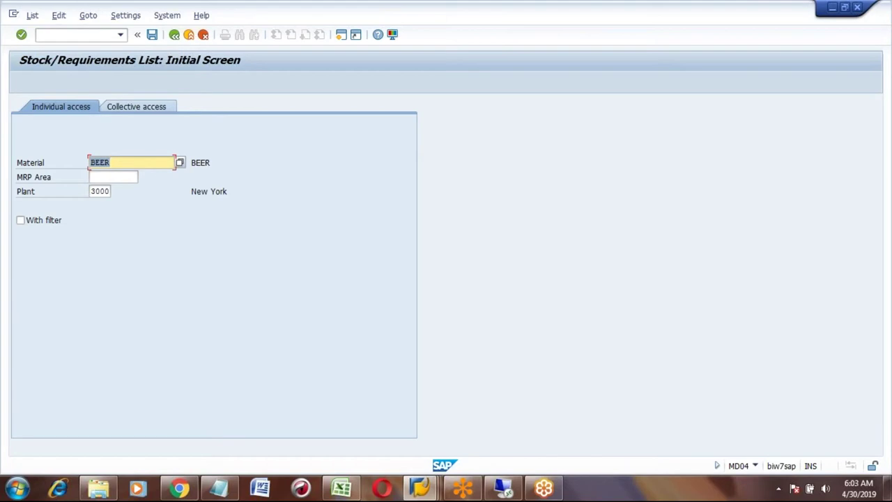
key("Return")
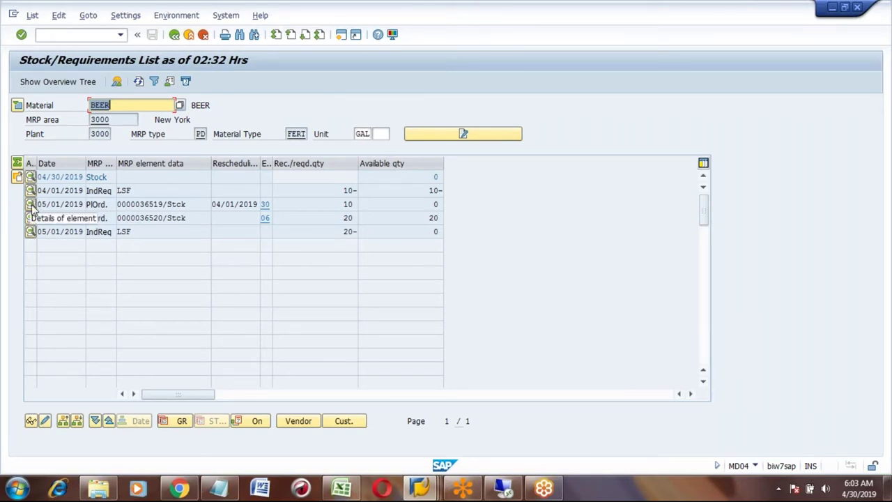
left_click(155, 204)
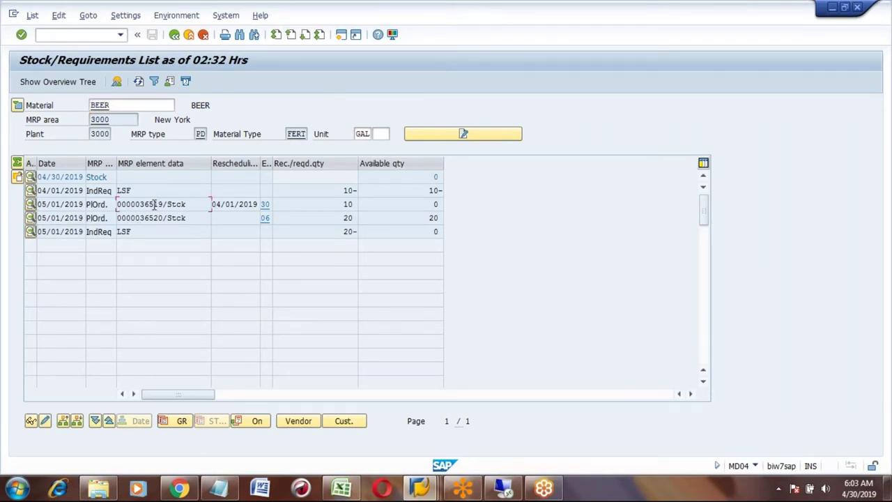
left_click(96, 206)
- Convert the first planned order to a process order with recipe group 50000116 and release it
left_click(31, 206)
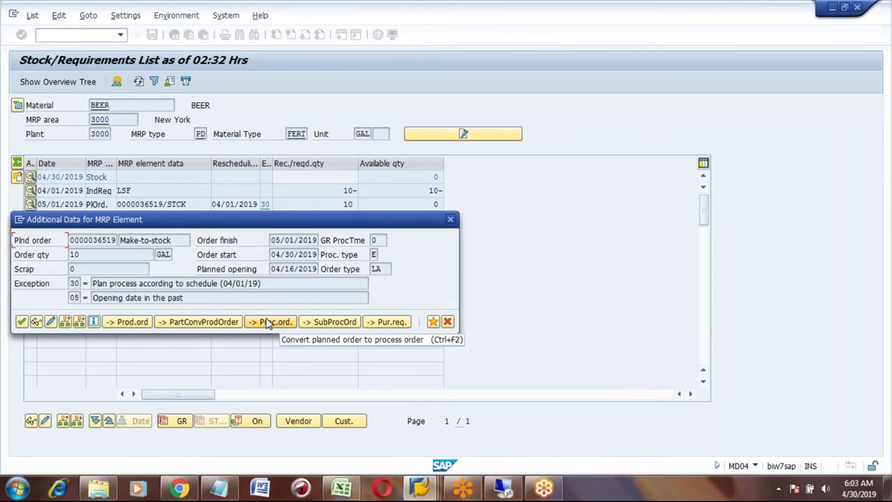
left_click(267, 322)
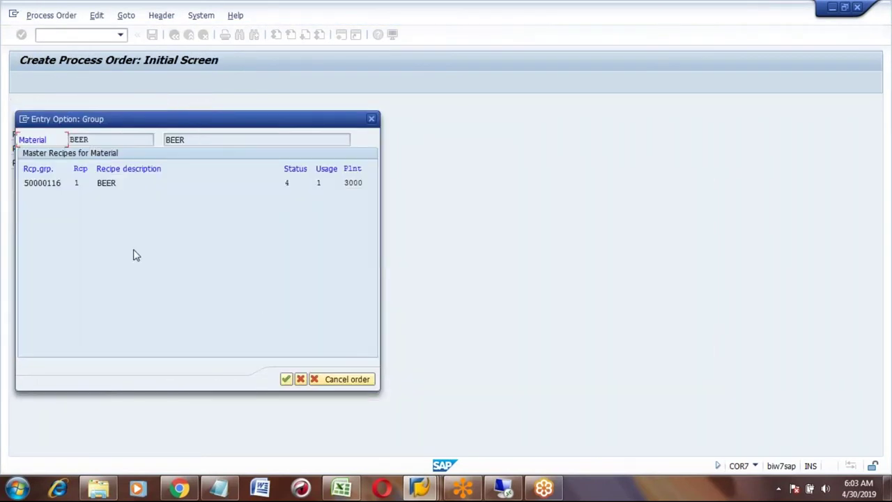
left_click(52, 183)
left_click(287, 380)
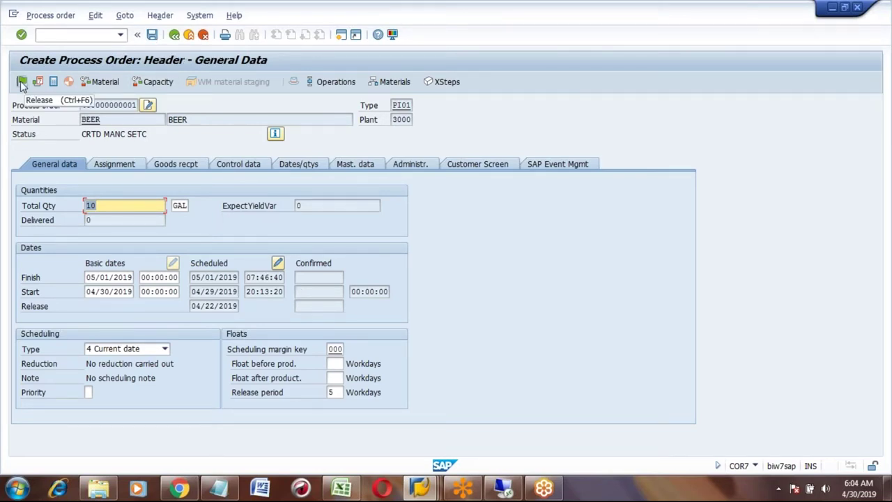
left_click(21, 83)
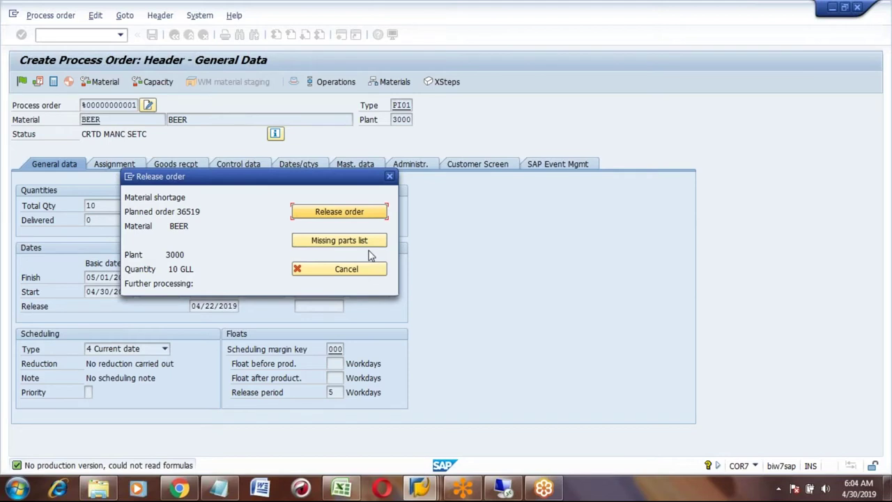
- Review Barley's confirmed and available quantities in the missing parts list, then release the order anyway
left_click(335, 241)
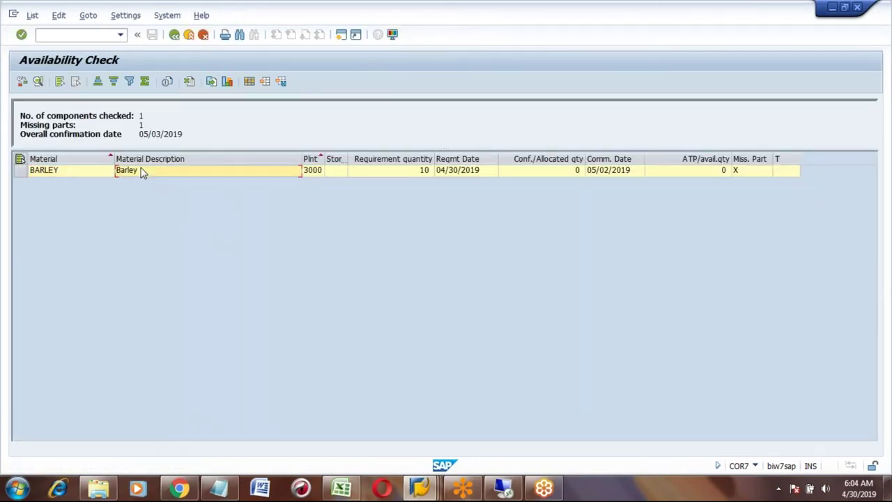
left_click(530, 171)
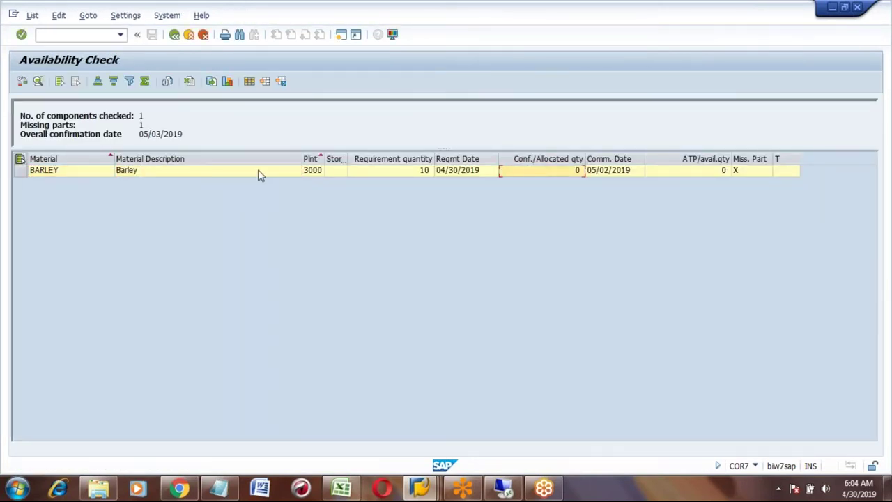
left_click(129, 172)
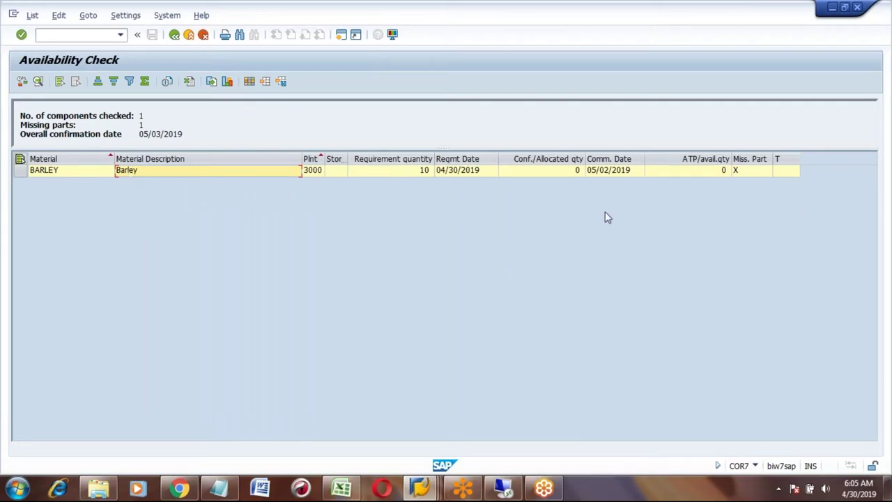
left_click(563, 172)
left_click(688, 172)
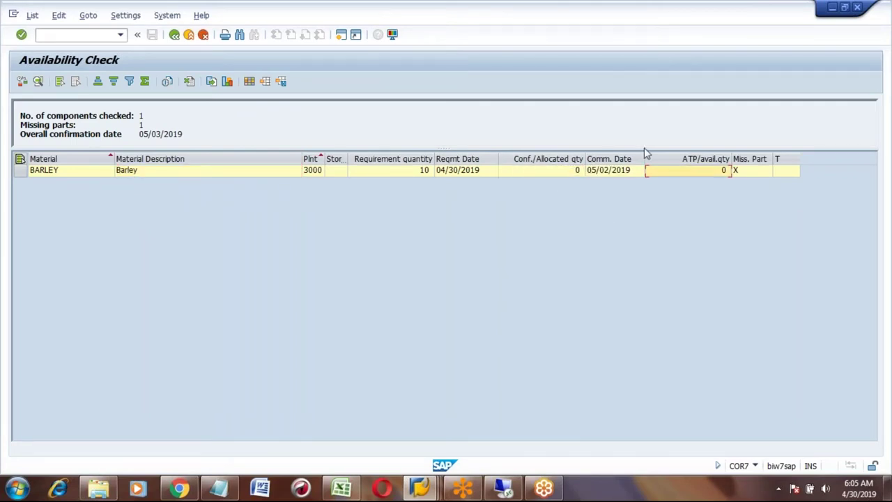
left_click(175, 38)
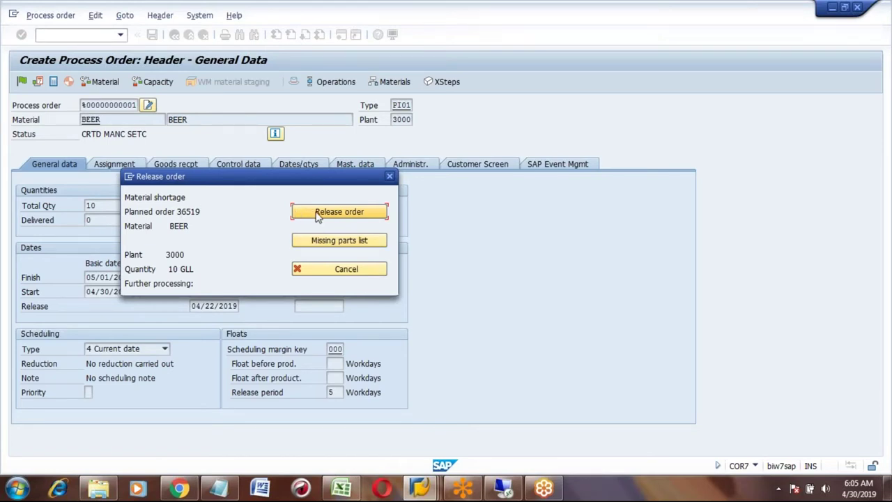
left_click(349, 213)
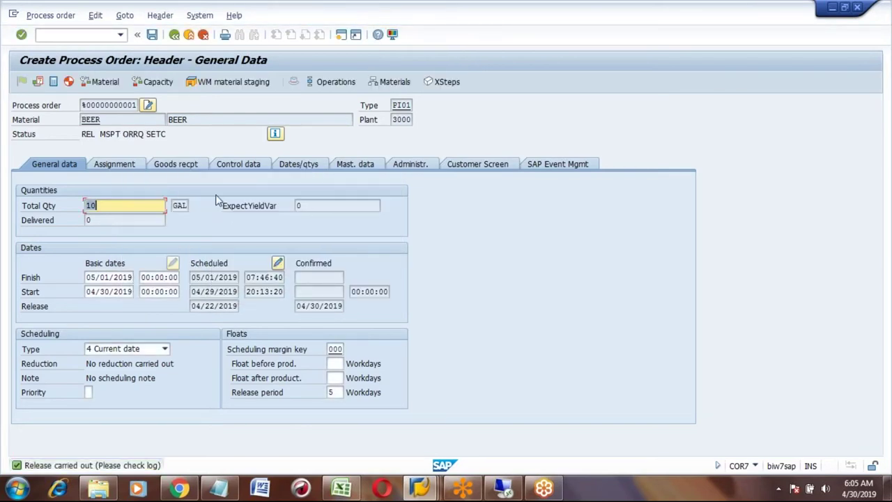
- Save the order and refresh MD04 to see PR-ORD 70000702 replacing the planned order
left_click(153, 35)
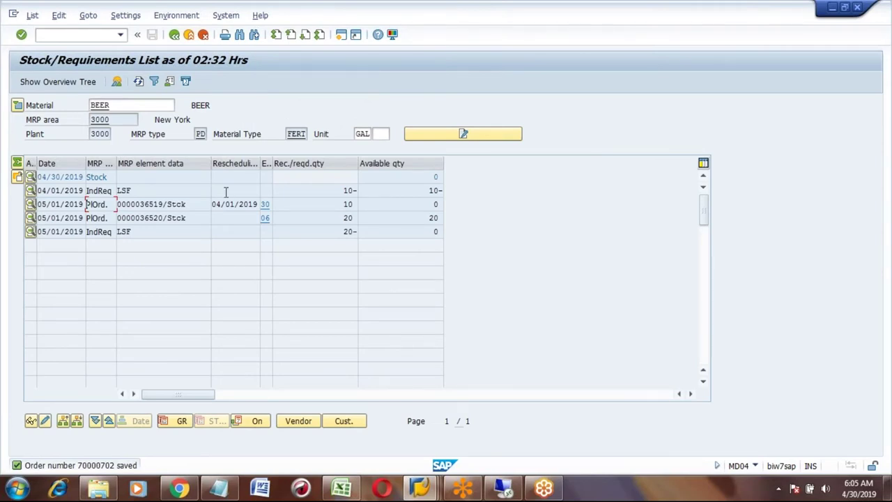
left_click(139, 81)
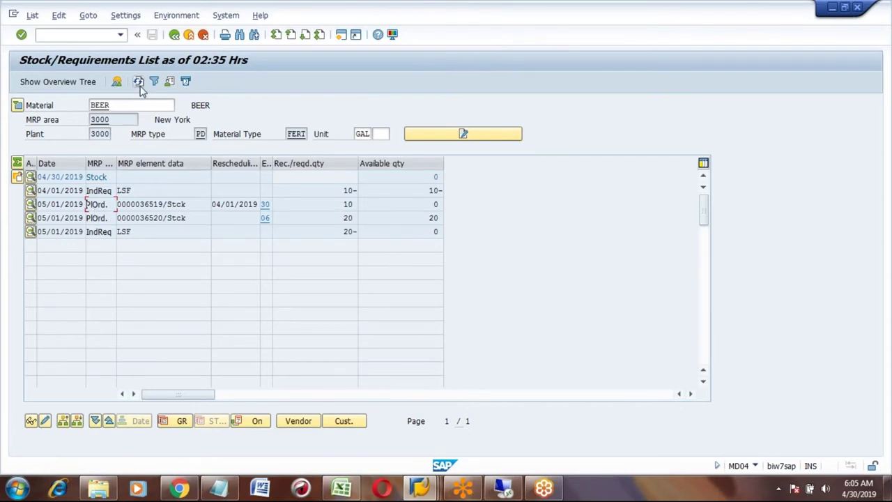
left_click(139, 81)
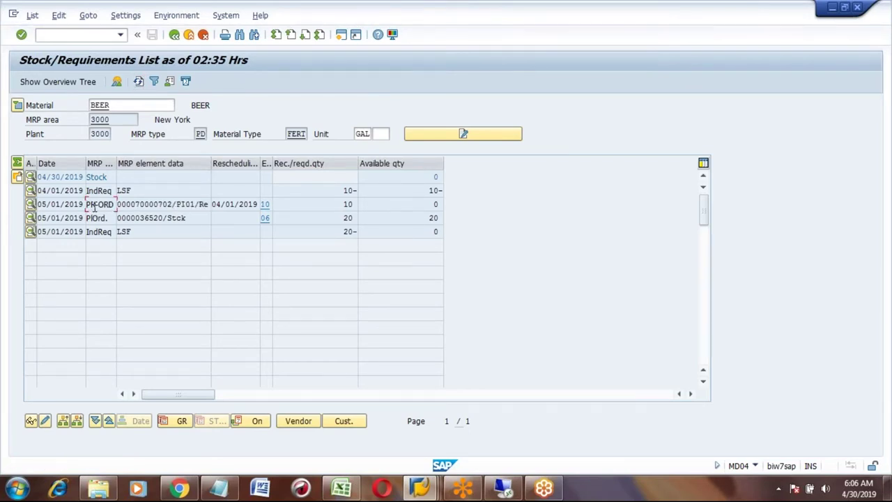
left_click(173, 204)
left_click(139, 81)
left_click(172, 204)
left_click(189, 35)
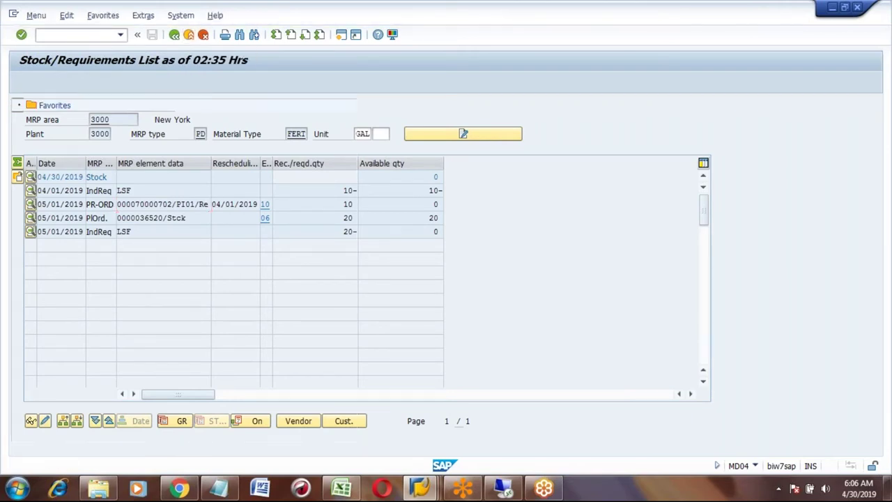
- In MM02, set BARLEY's MRP 2 backflush indicator to 1 for plant 3000 and save
type("MM")
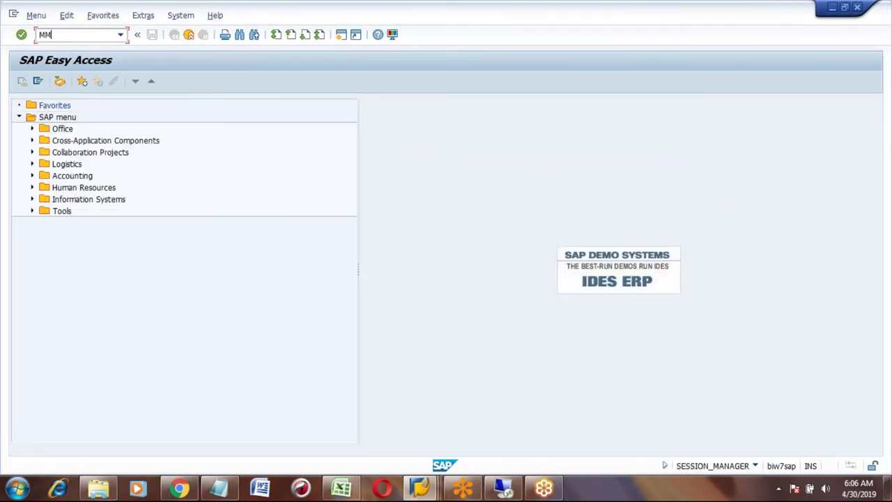
type("02")
key("Return")
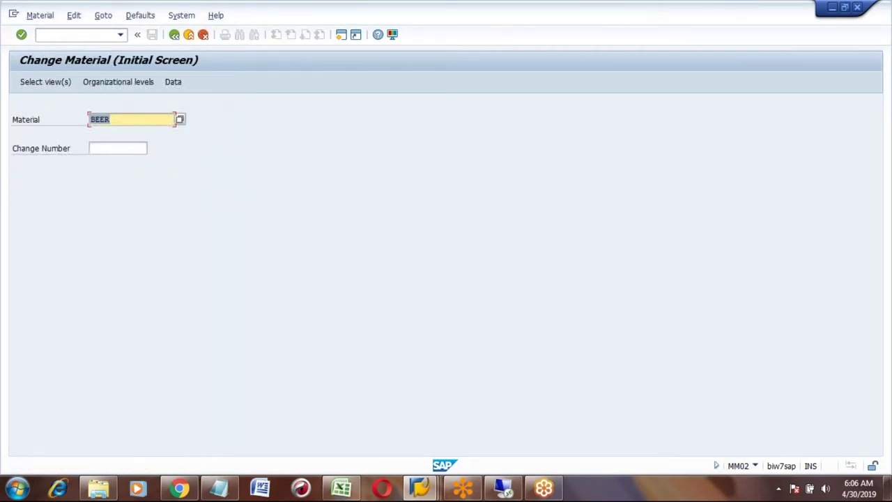
type("BAR")
key("Down")
key("Return")
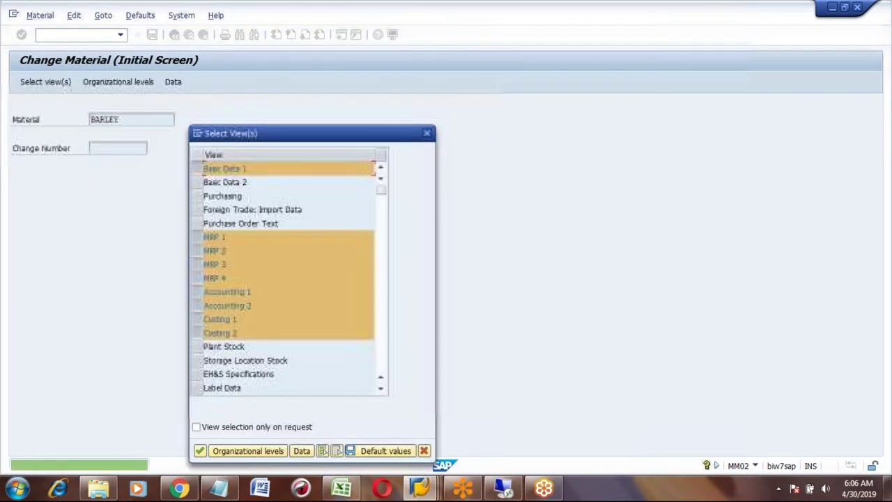
left_click(336, 450)
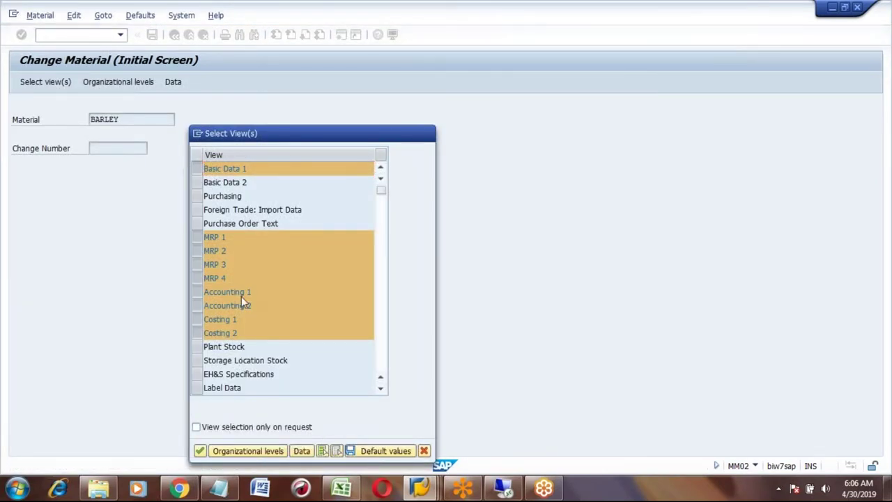
left_click(197, 250)
key("Return")
key("Return")
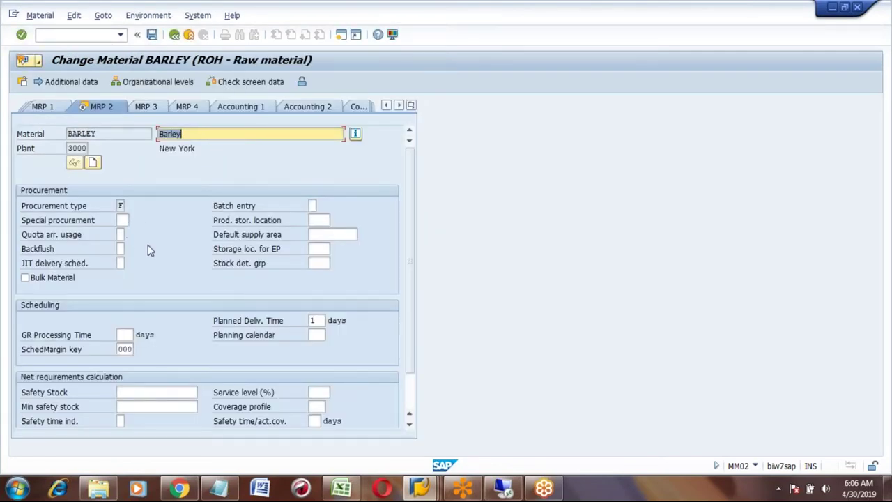
left_click(121, 248)
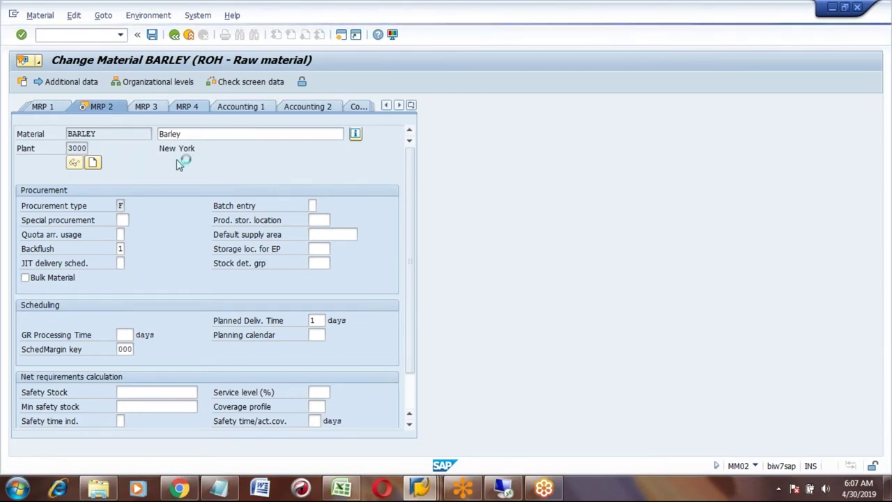
left_click(188, 35)
- Open the MD04 stock/requirements list for BEER
left_click(95, 35)
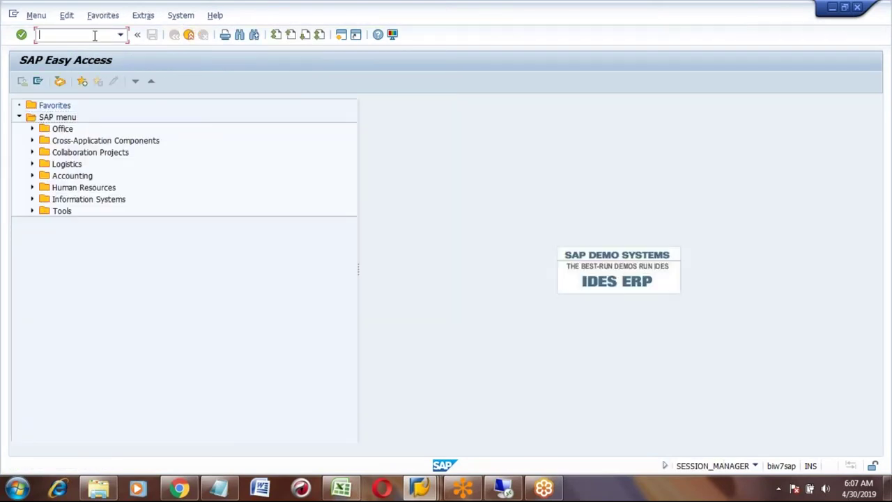
type("MD04")
key("Return")
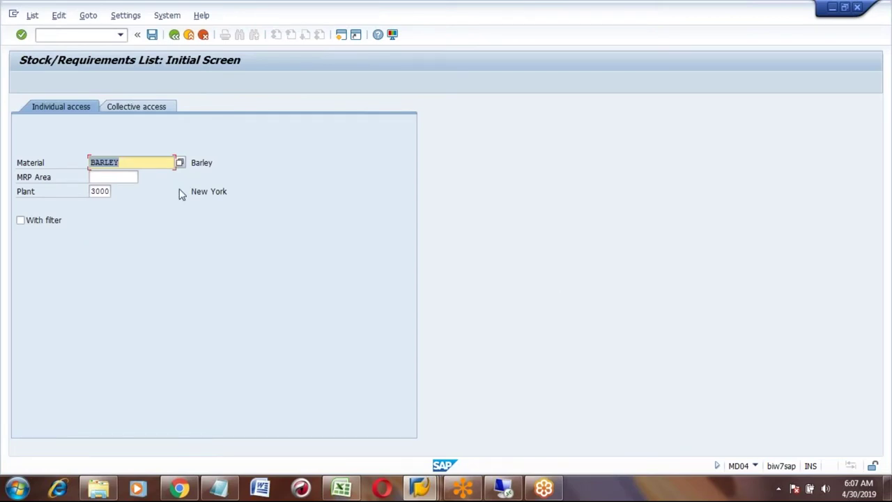
type("BEER")
key("Return")
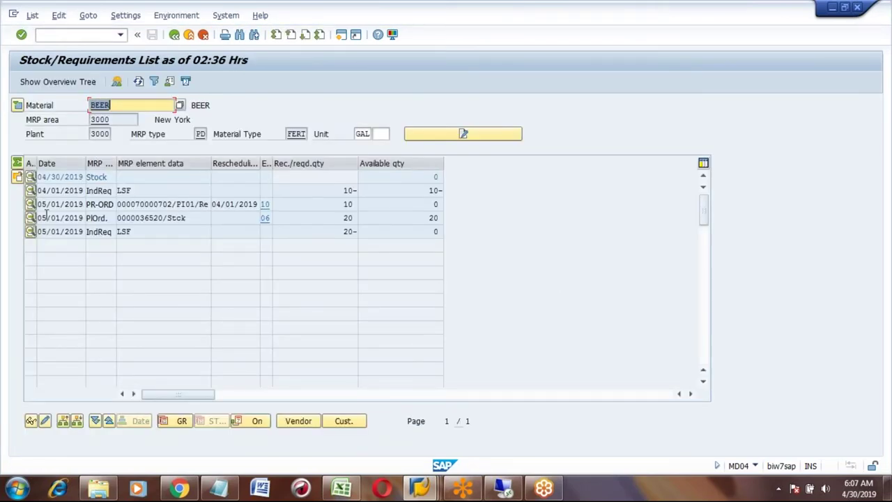
- Mark backflush on the BARLEY component of process order 70000702 and save the order
left_click(31, 205)
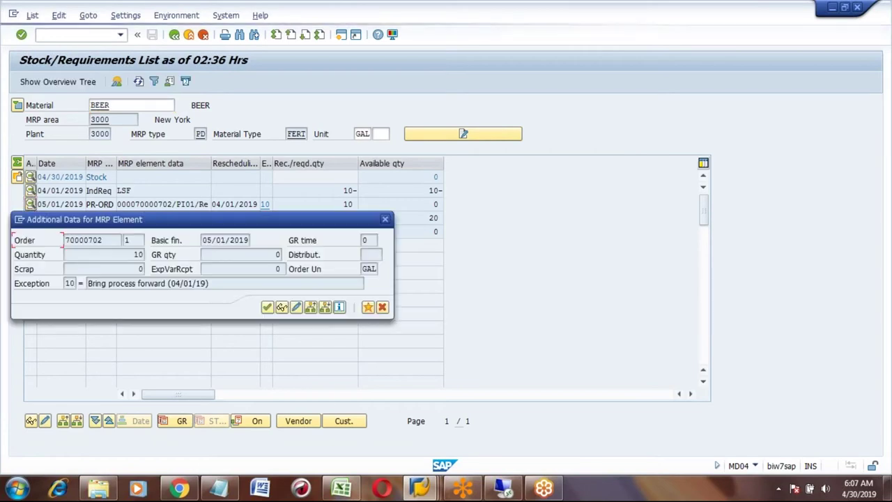
left_click(295, 308)
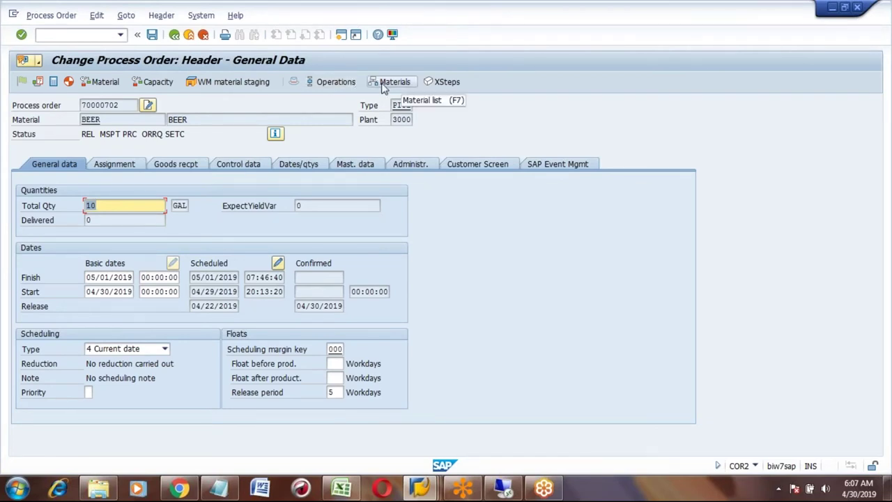
left_click(382, 84)
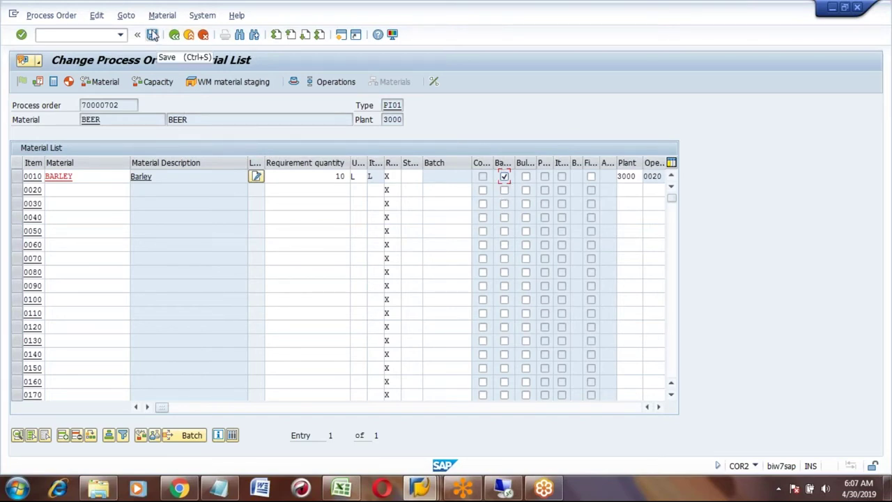
left_click(152, 35)
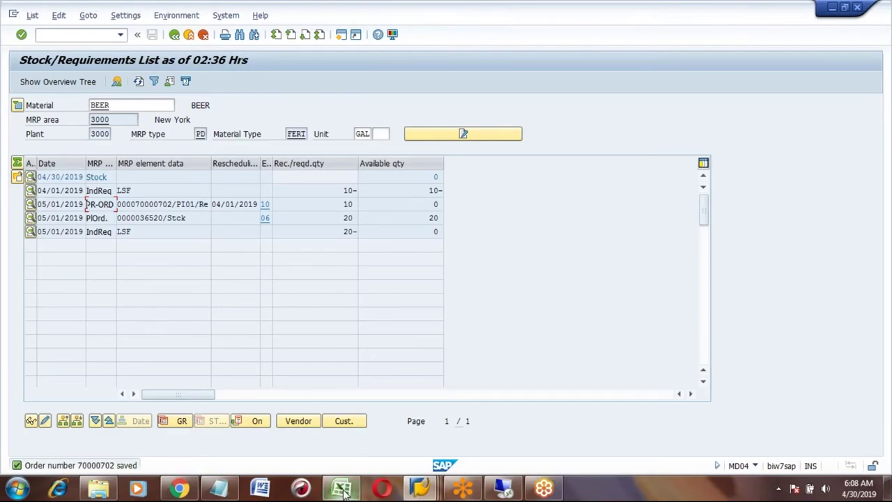
- Copy step 6, Process order confirmation, in the Excel notes and paste it into row 515
left_click(342, 487)
left_click(183, 267)
left_click(189, 286)
left_click(213, 300)
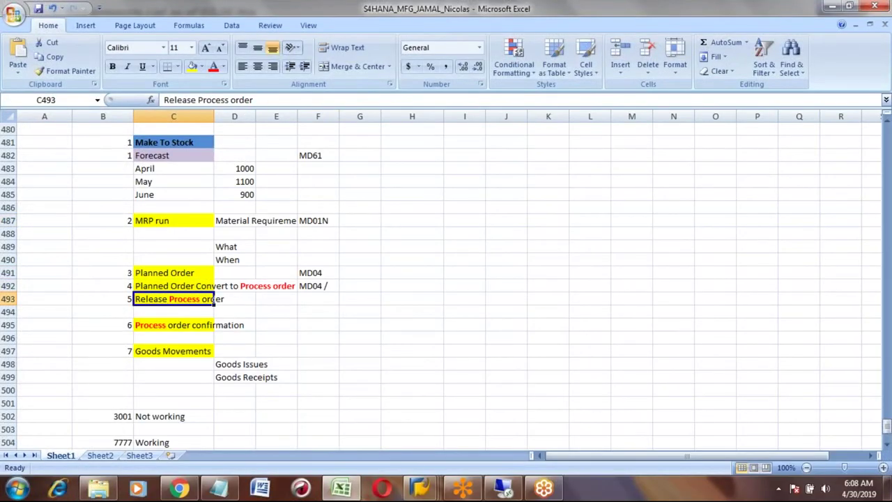
left_click(212, 324)
left_click_drag(105, 325, 212, 324)
key("ctrl+c")
key("Down")
key("Down")
key("Down")
key("Down")
key("Down")
key("Down")
key("Down")
key("Down")
key("Down")
key("Down")
key("Down")
key("Down")
key("Down")
key("Down")
key("Down")
key("Down")
key("Down")
key("Down")
key("Down")
key("Down")
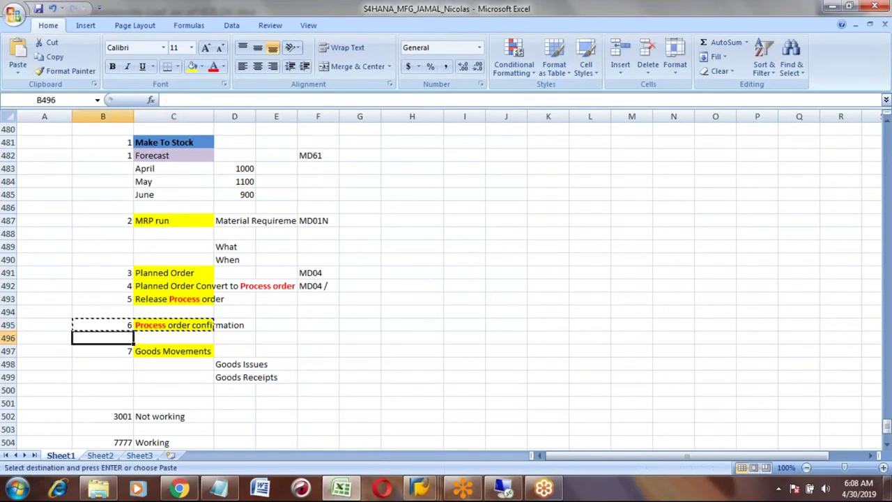
key("Down")
key("Down")
key("Down")
key("Up")
key("Up")
key("Up")
key("Up")
key("Up")
key("Up")
key("Up")
key("Up")
key("Up")
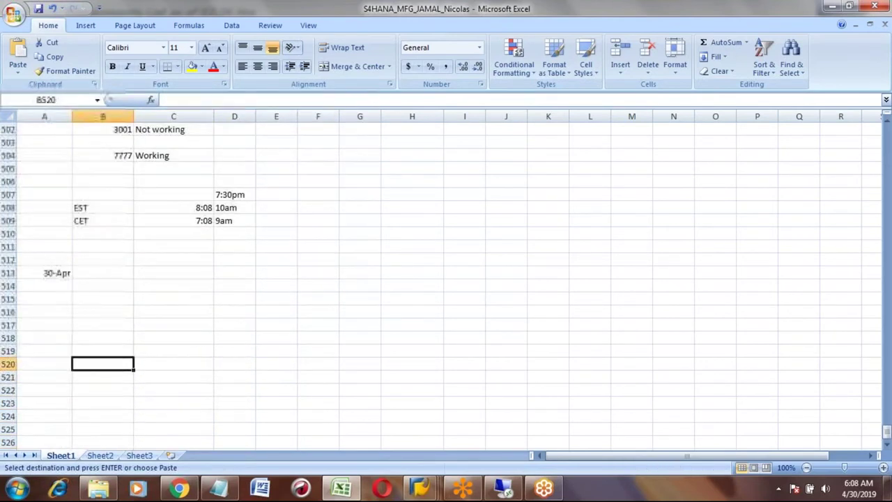
key("ctrl+v")
key("Down")
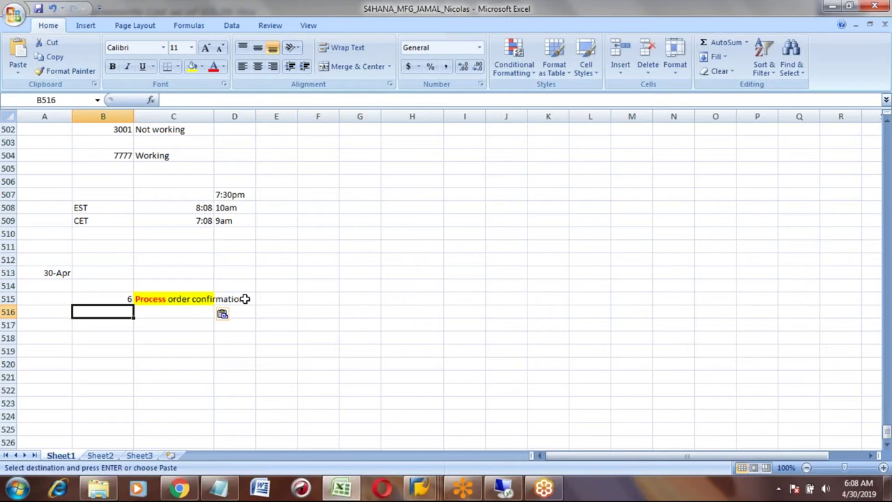
- Minimize the failed Remote Desktop session and bring BEER's stock/requirements list to the front
left_click(502, 488)
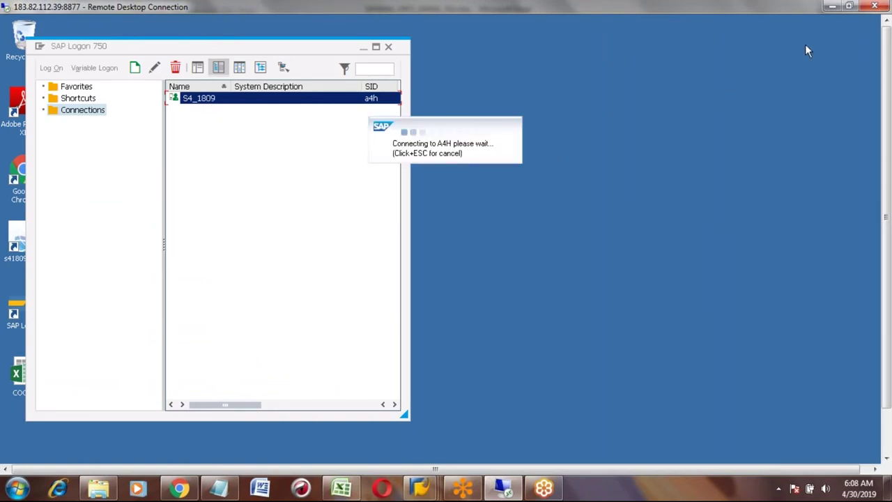
left_click(831, 9)
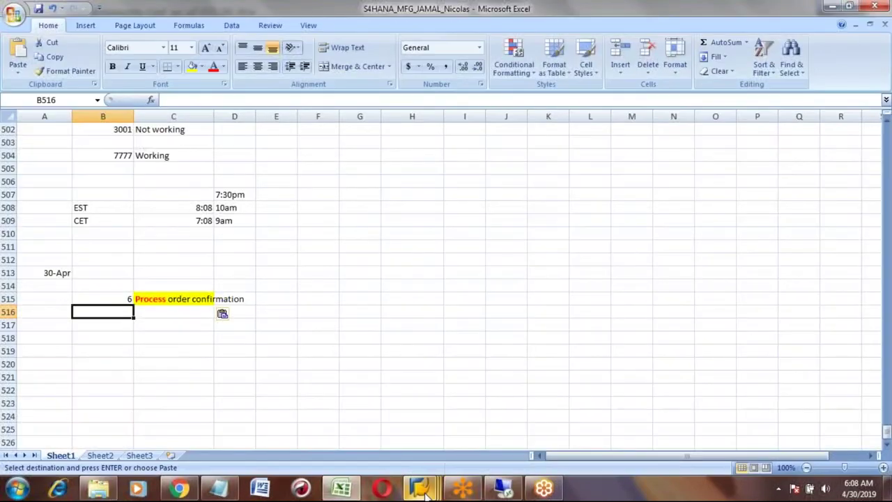
mouse_move(422, 484)
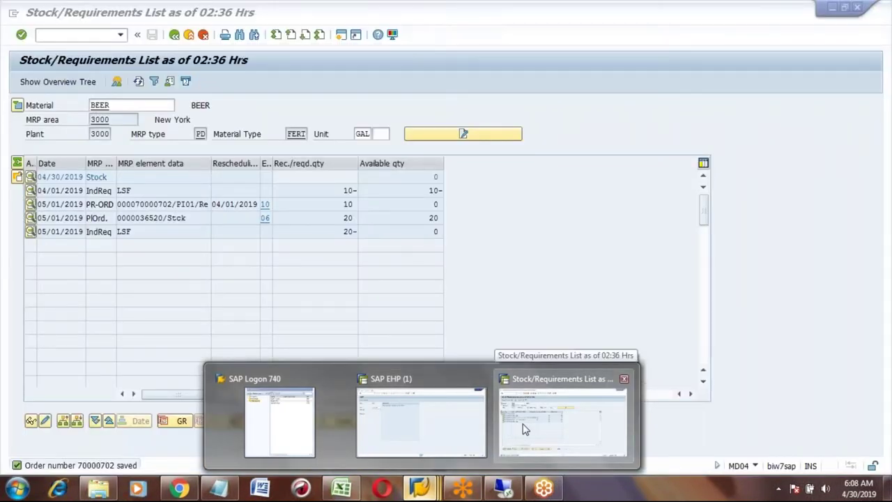
left_click(524, 429)
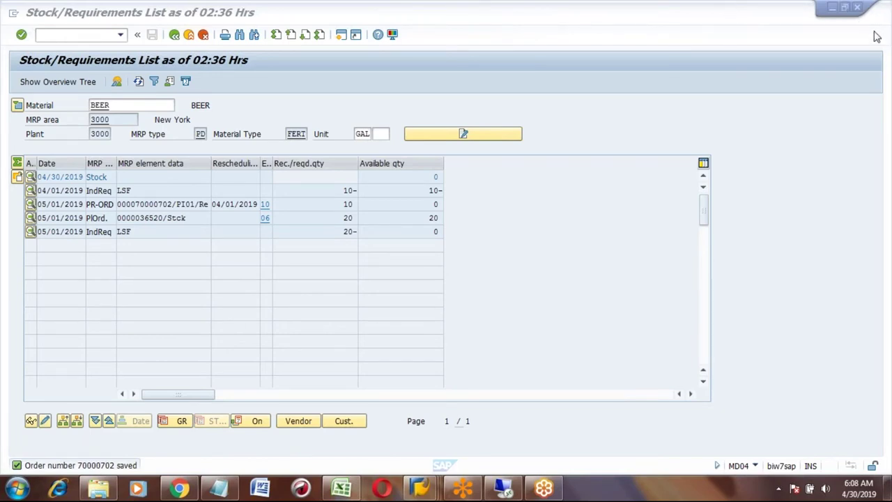
- Copy process order number 70000702 from the PR-ORD row and exit the stock/requirements list
left_click(151, 234)
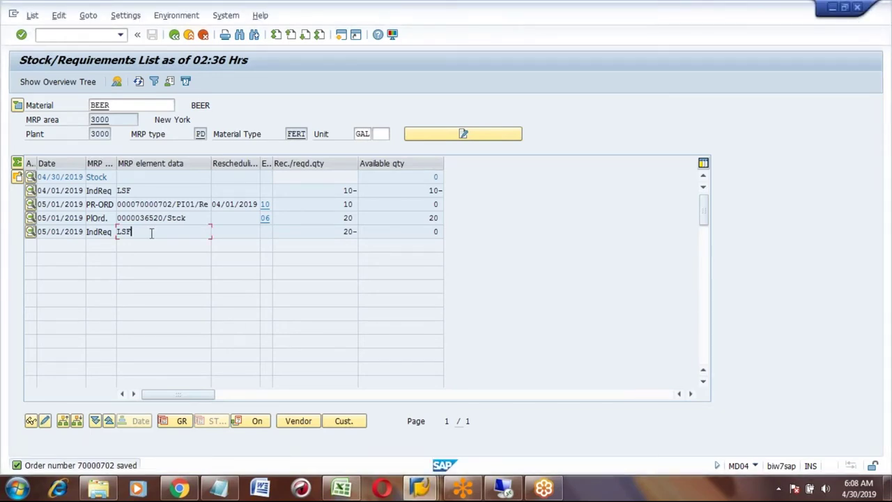
left_click(137, 217)
left_click_drag(136, 202, 173, 198)
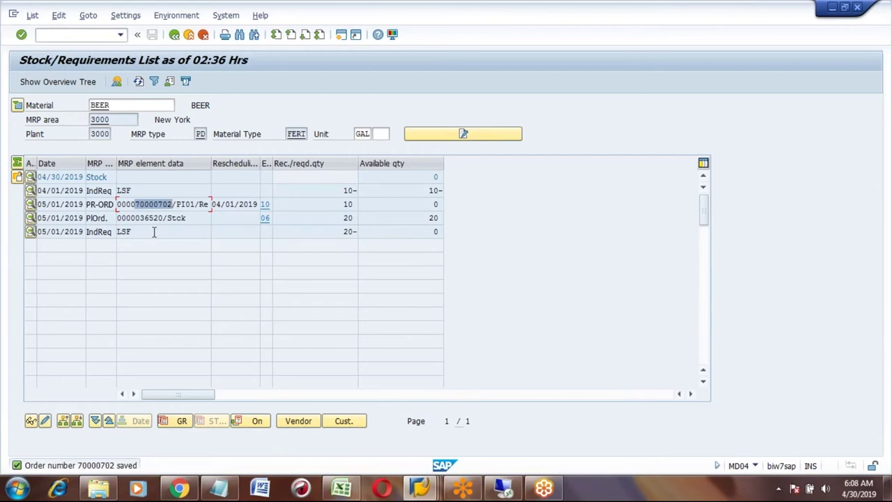
key("ctrl+c")
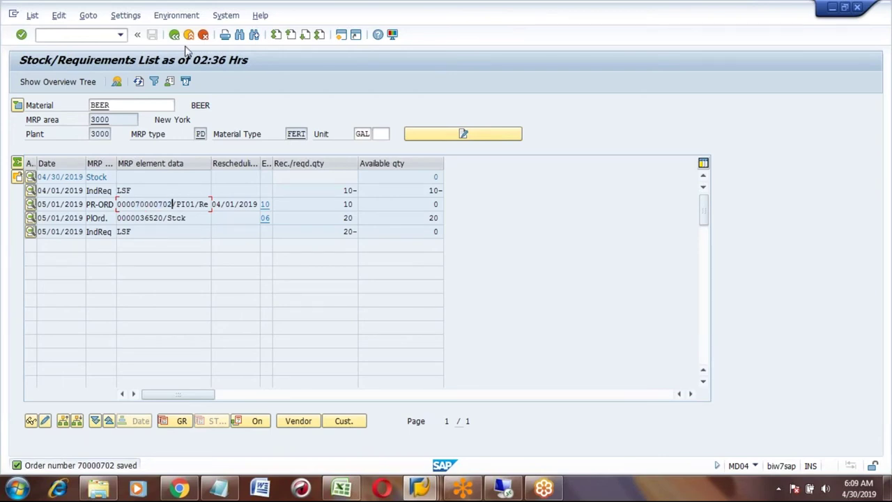
left_click(189, 34)
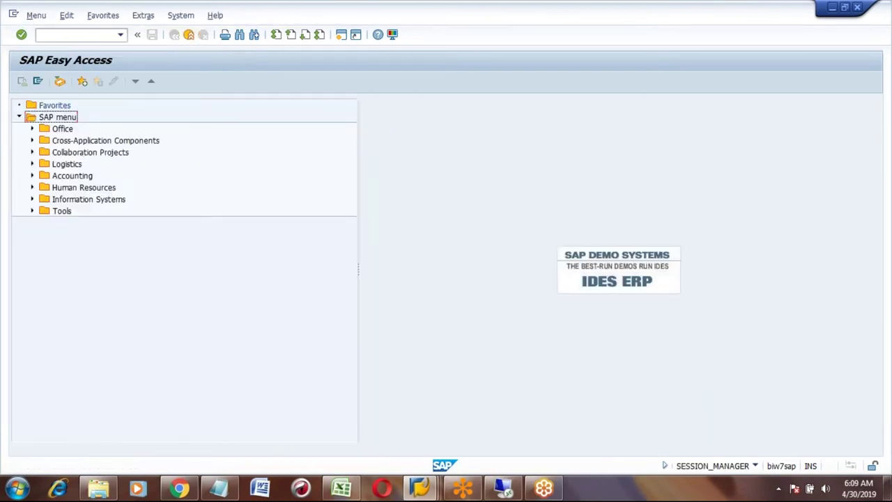
- Launch COR6N - Time Ticket from Logistics > Production - Process > Process Order > Confirmation > Enter for Phase
left_click(32, 164)
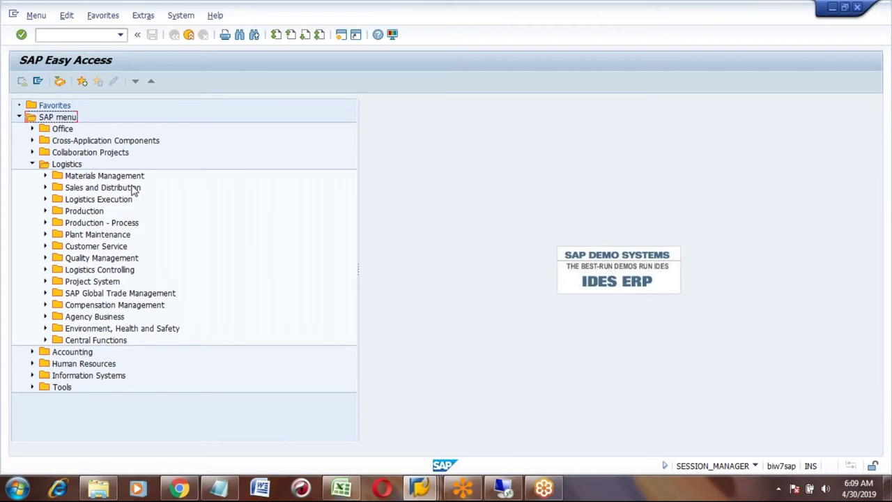
left_click(46, 223)
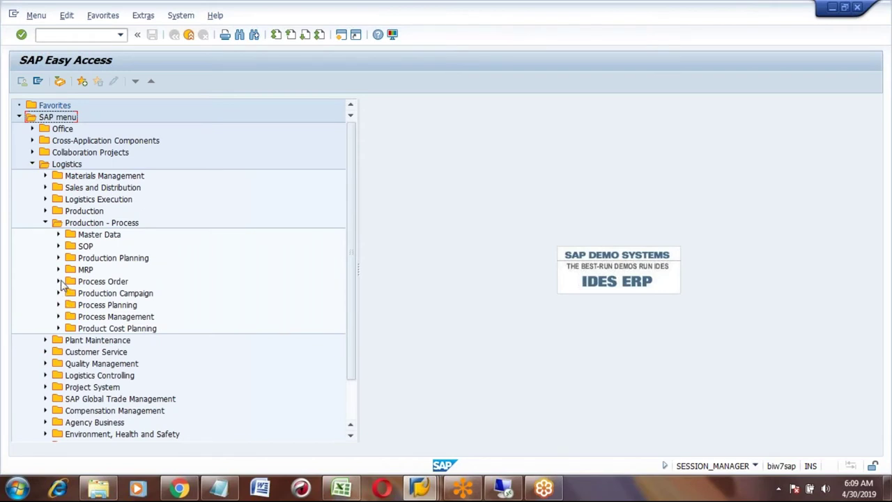
left_click(59, 282)
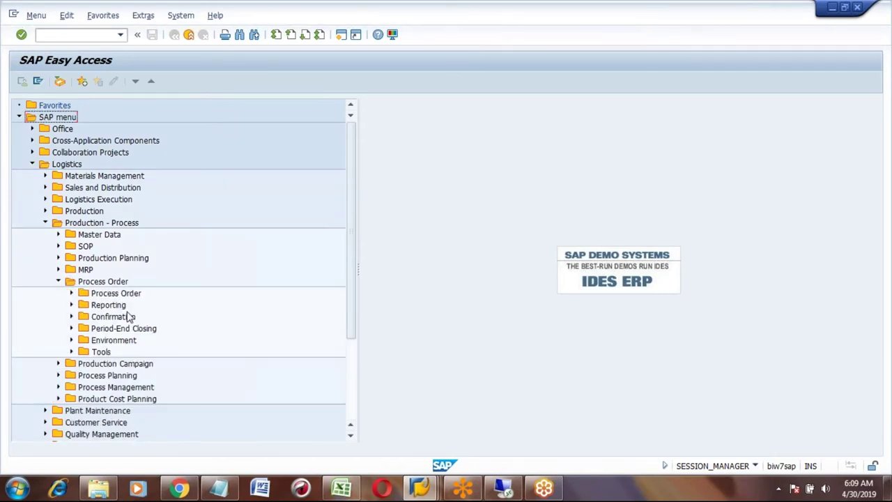
left_click(81, 224)
left_click(99, 283)
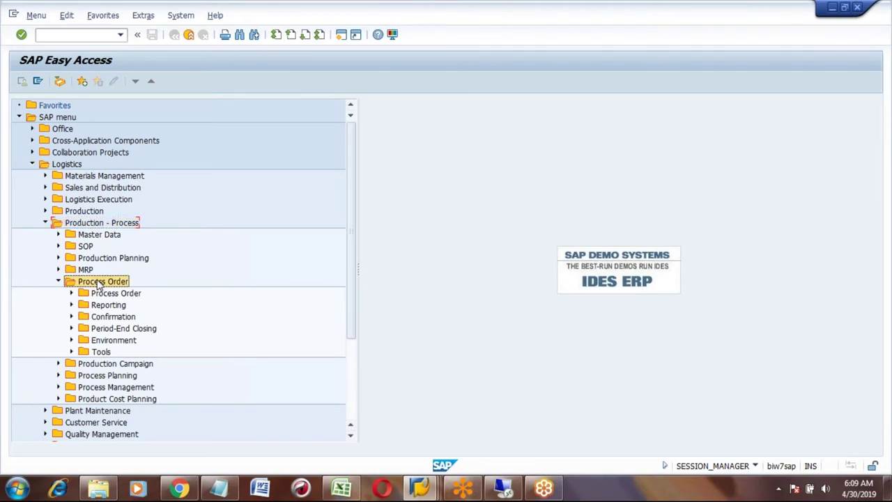
left_click(104, 319)
left_click(71, 317)
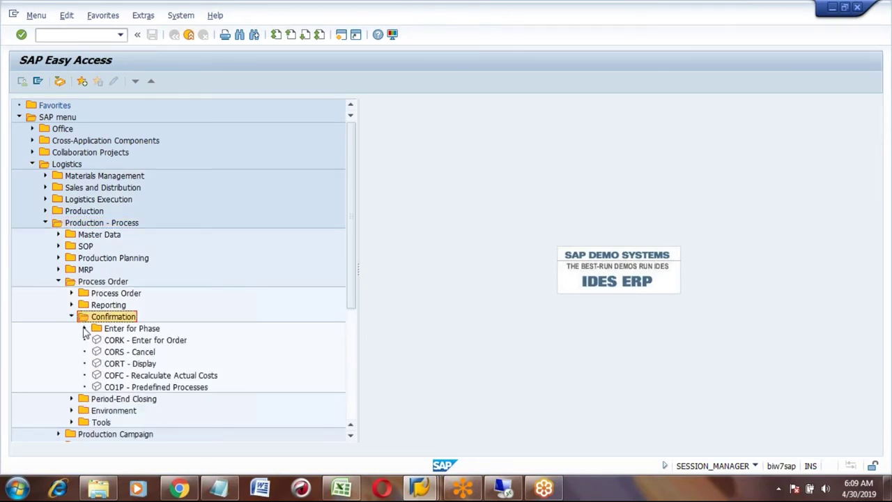
left_click(85, 329)
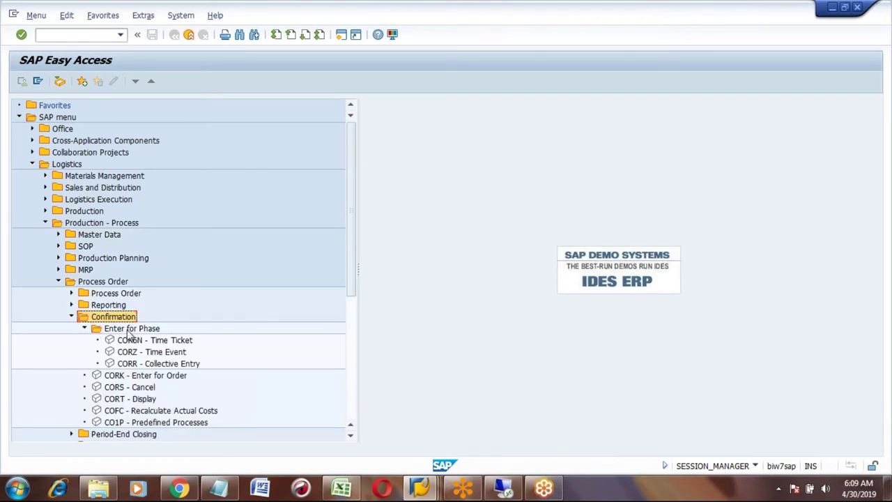
left_click(128, 331)
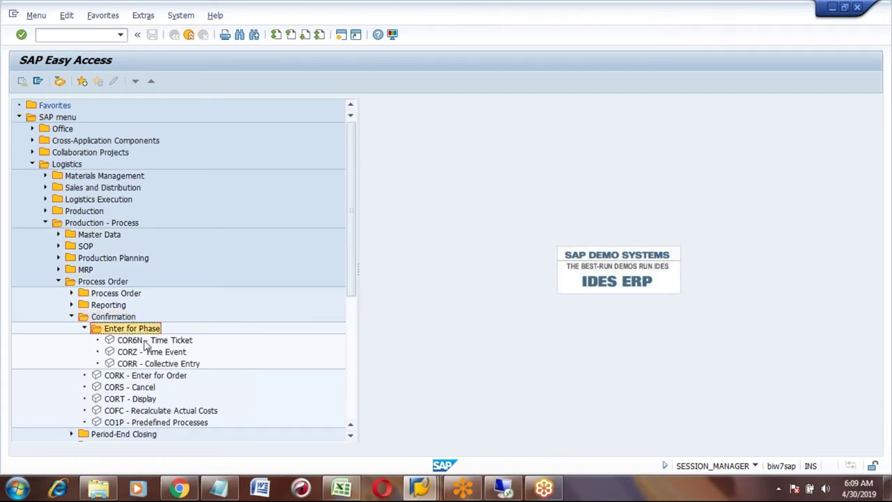
left_click(148, 342)
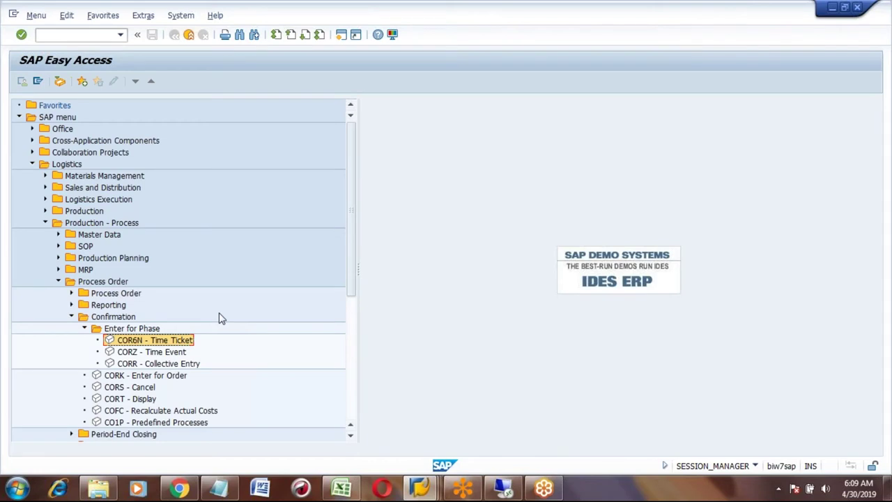
double_click(145, 339)
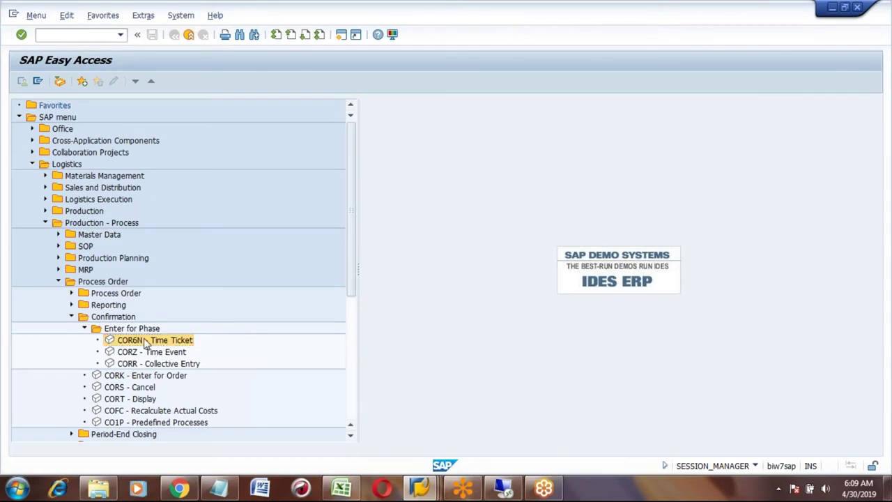
- In the Excel notes, add 'Phase wise confirmation' in C517 with transaction COR6N in E517
left_click(341, 490)
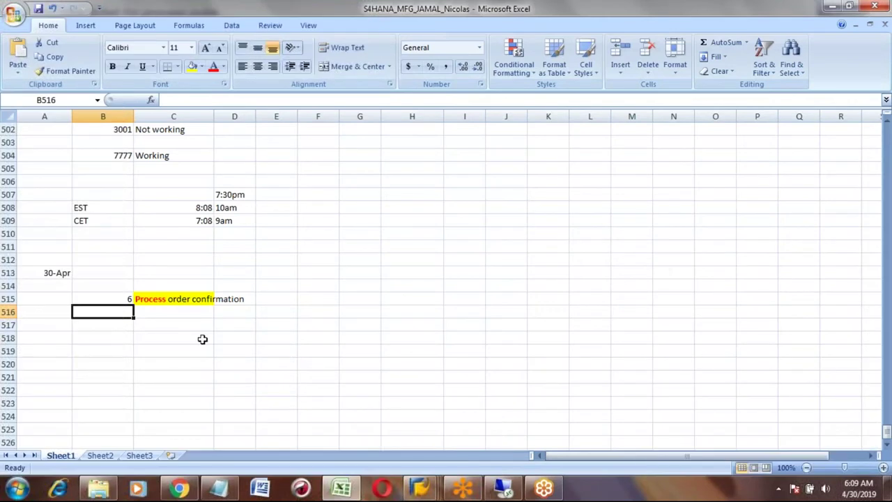
key("Down")
key("Right")
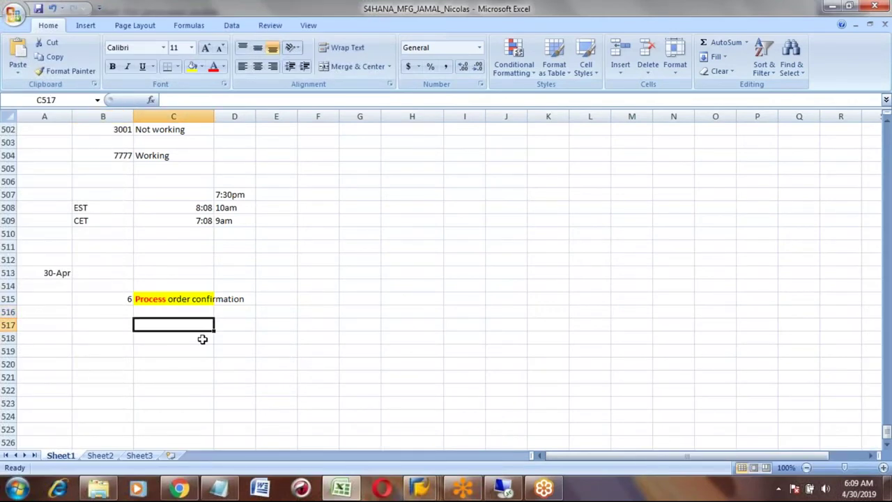
type("Phase ")
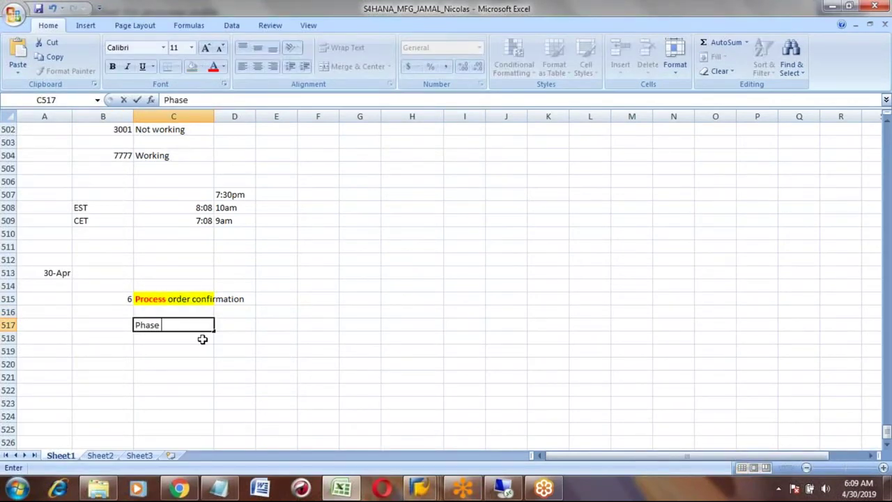
type("wise conf")
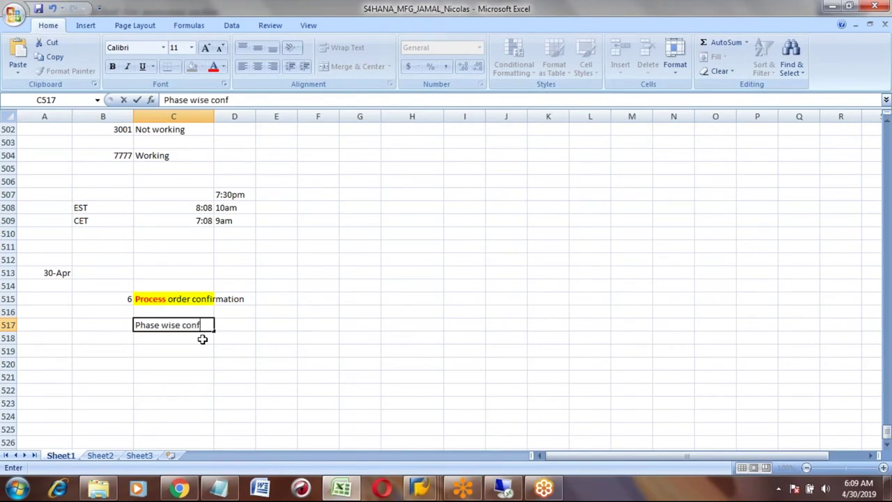
type("irmat")
key("BackSpace")
type("ation")
key("Tab")
key("Tab")
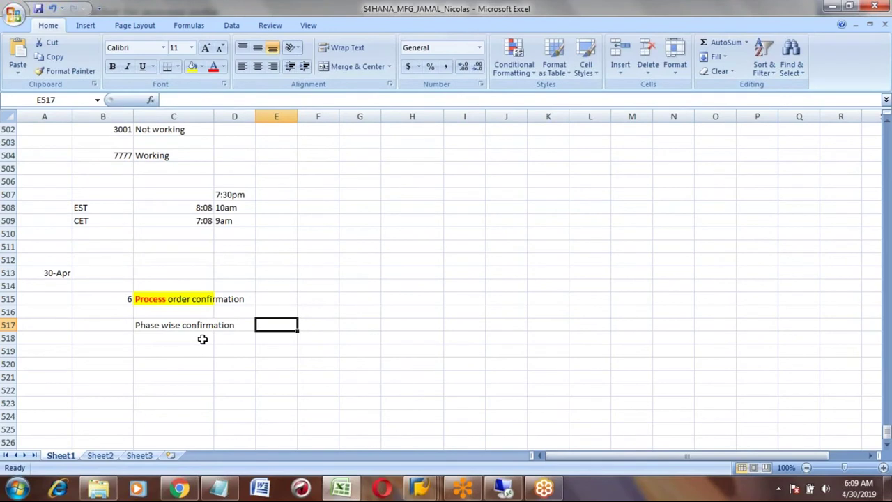
type("COR6N")
key("Return")
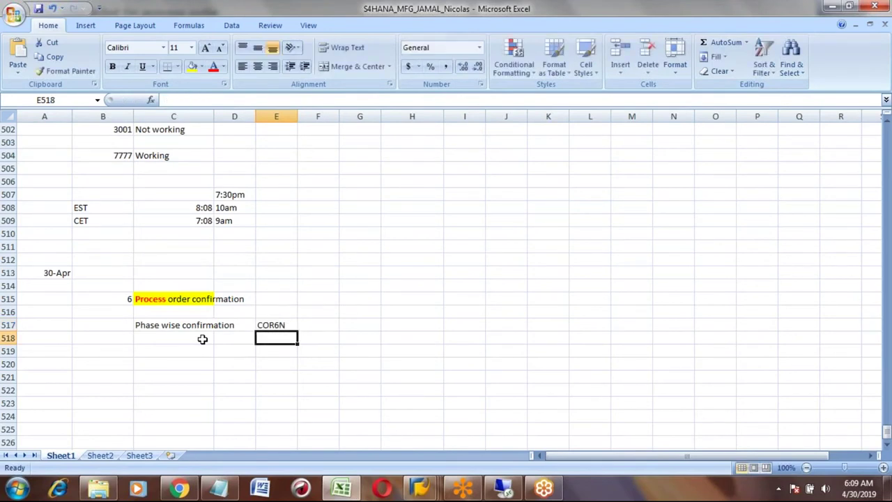
- Label the rows 'a' and 'b' and add the note 'Orderwise confirmation' in C518
key("Up")
key("Left")
key("Left")
key("Left")
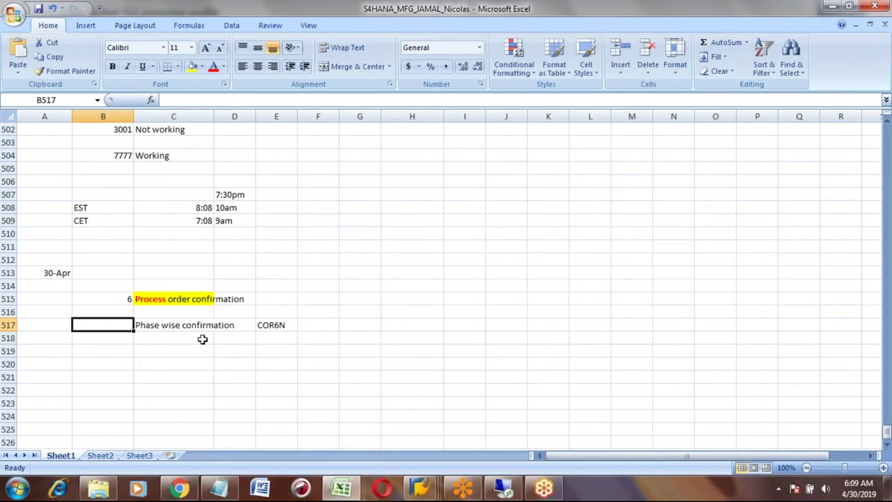
type("a")
key("Return")
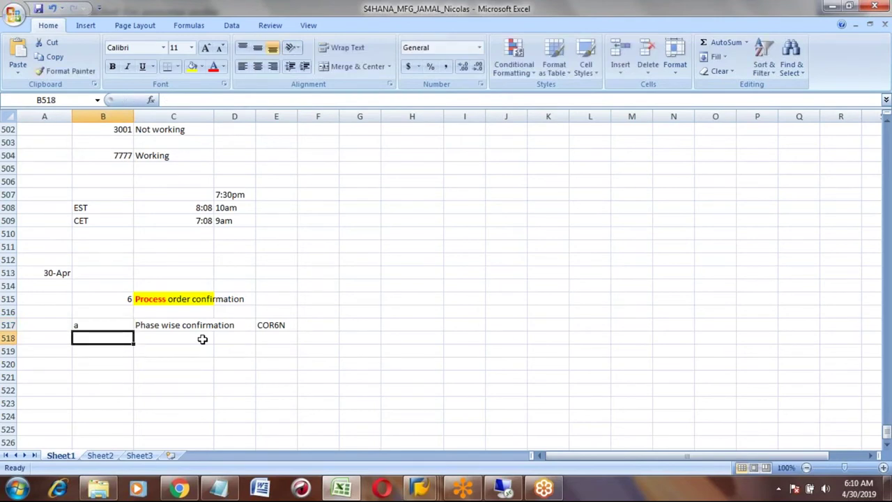
type("b")
key("Tab")
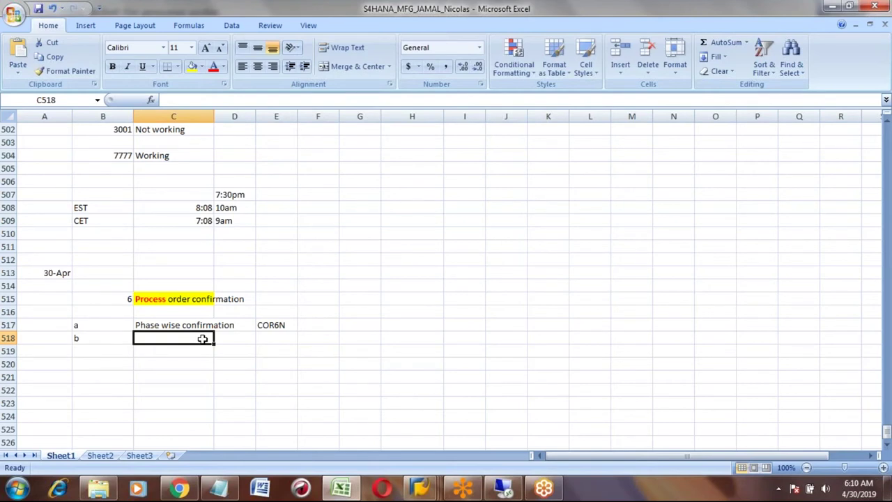
type("Order")
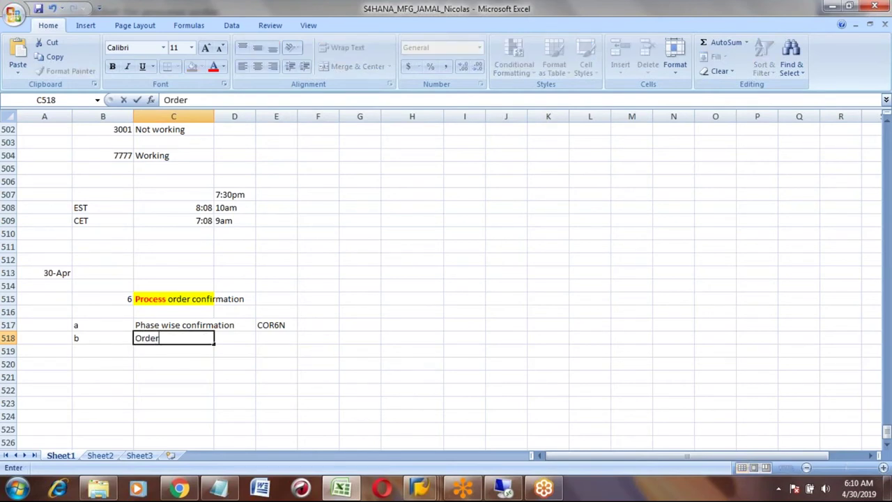
type("wise confirmation")
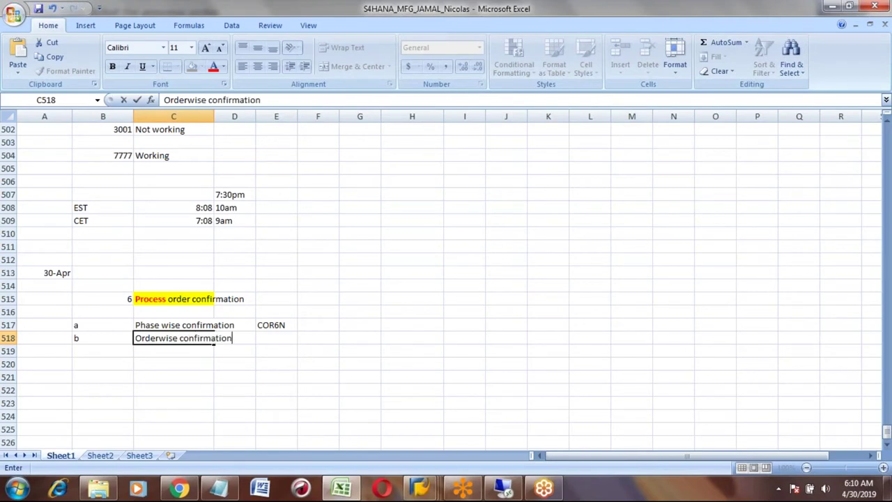
key("Return")
- Review the phase-wise and order-wise confirmation notes, then return to the SAP COR6N window
left_click(174, 338)
left_click(174, 325)
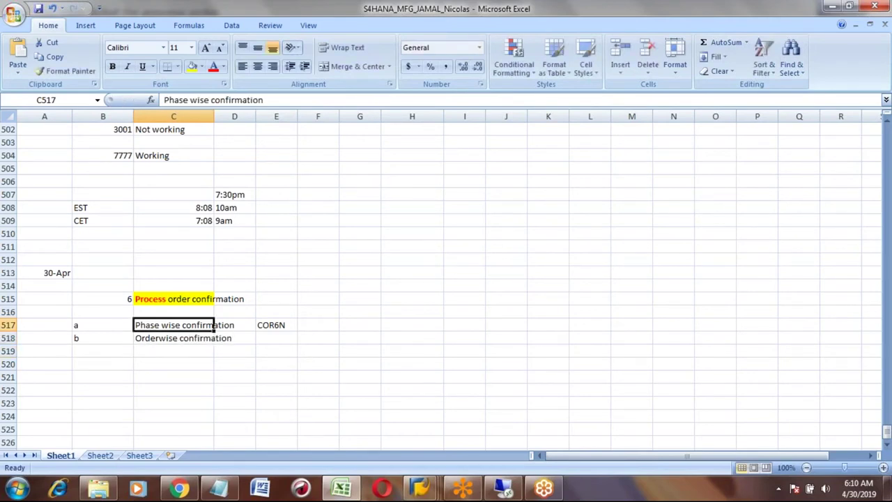
left_click(234, 325)
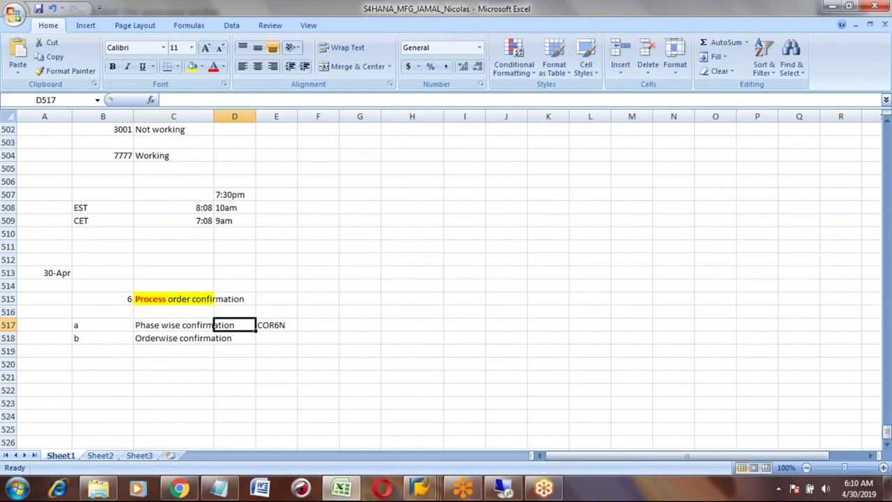
left_click(276, 324)
left_click(276, 338)
left_click(235, 338)
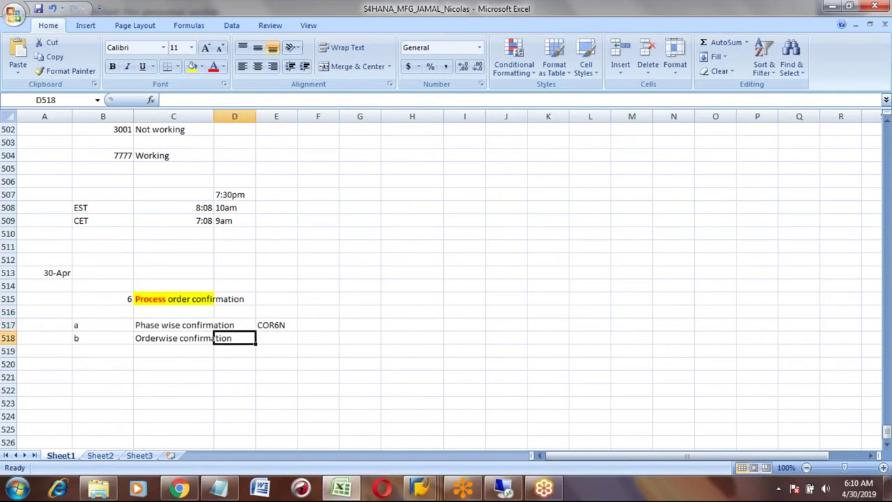
left_click(209, 338)
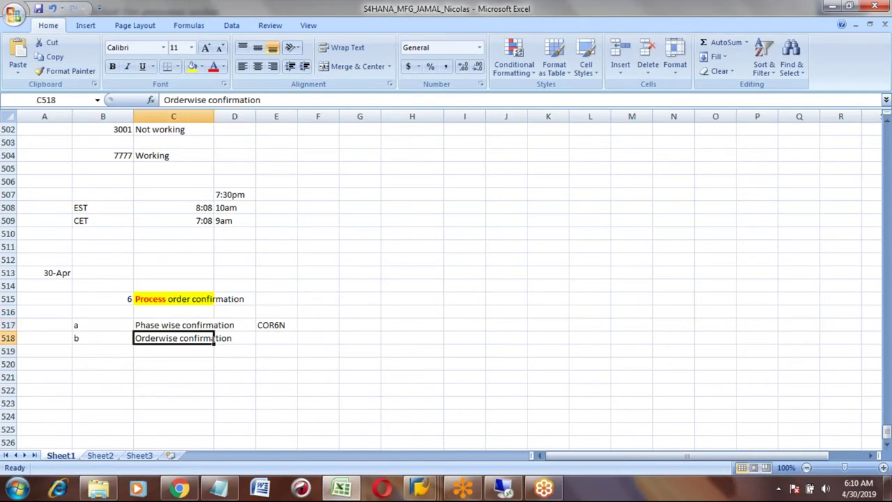
left_click(235, 338)
left_click(276, 338)
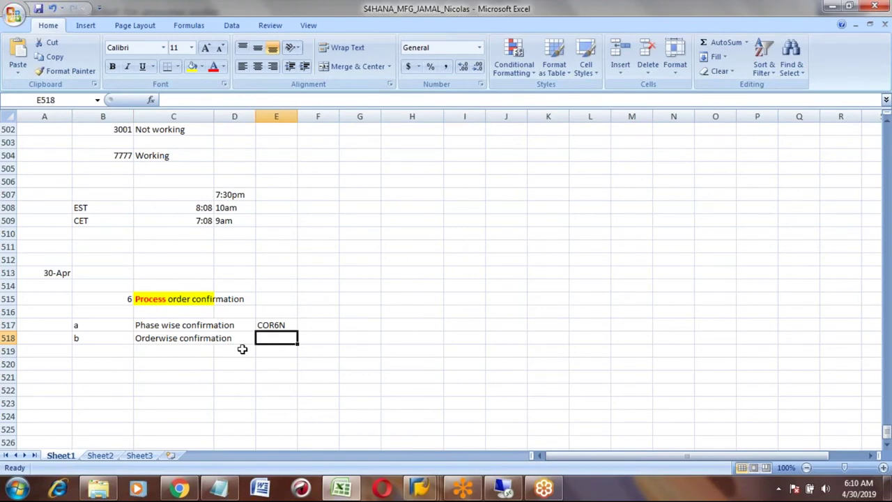
key("alt+Tab")
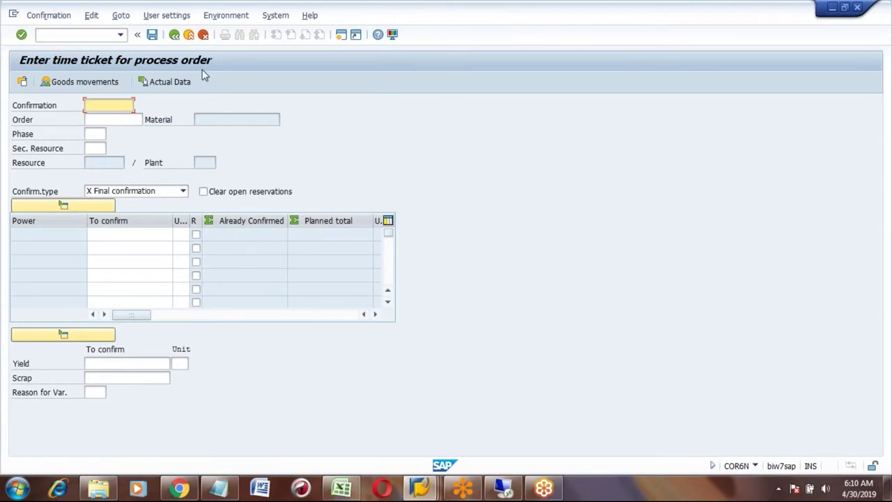
- Restart the COR6N time ticket and paste order number 70000702 into Order
left_click(174, 35)
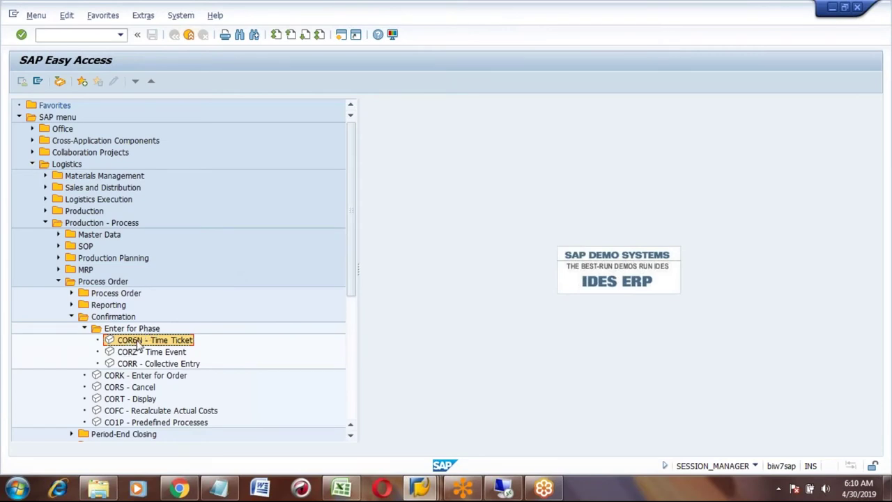
double_click(138, 341)
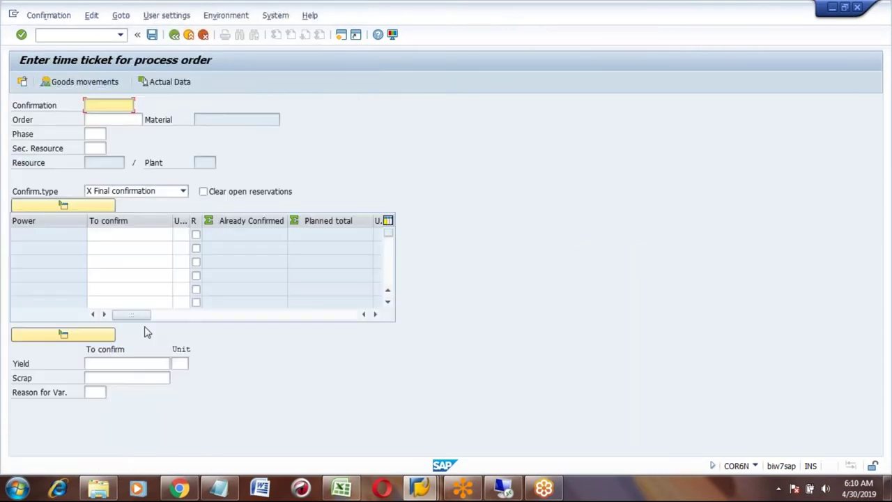
left_click(104, 120)
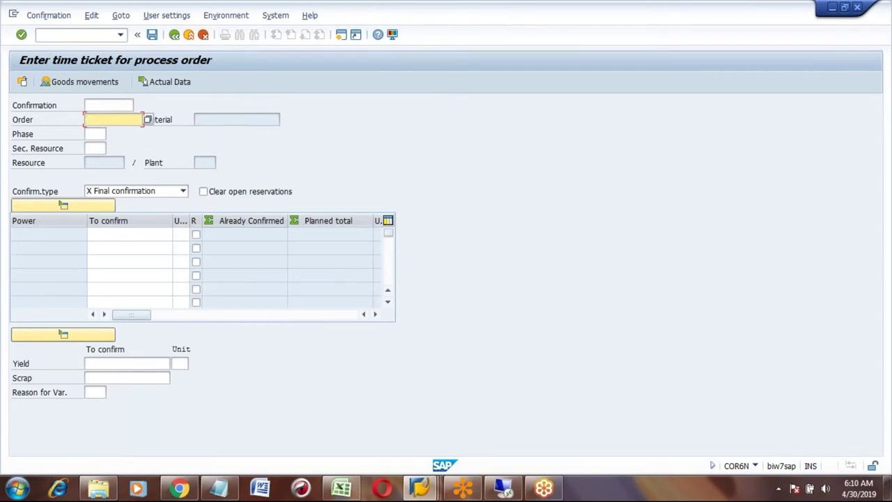
type("70000702")
left_click(95, 134)
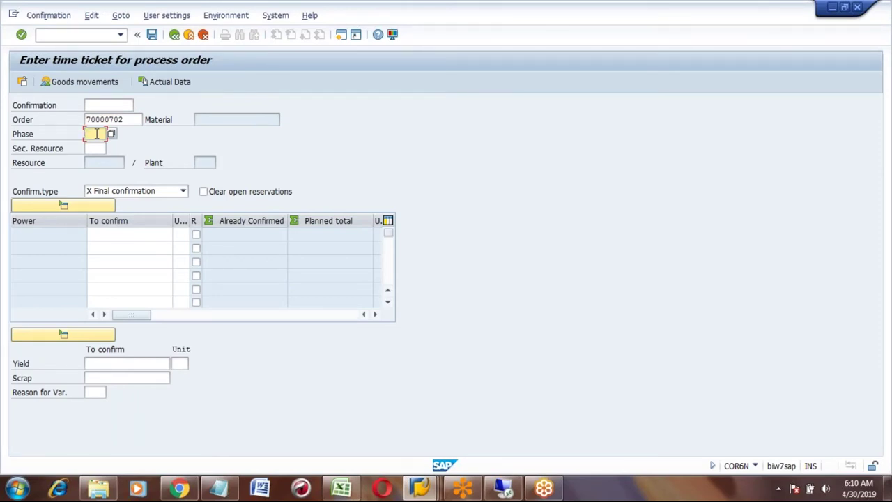
- Open a second session and run transaction C203 to display the master recipe
left_click(340, 36)
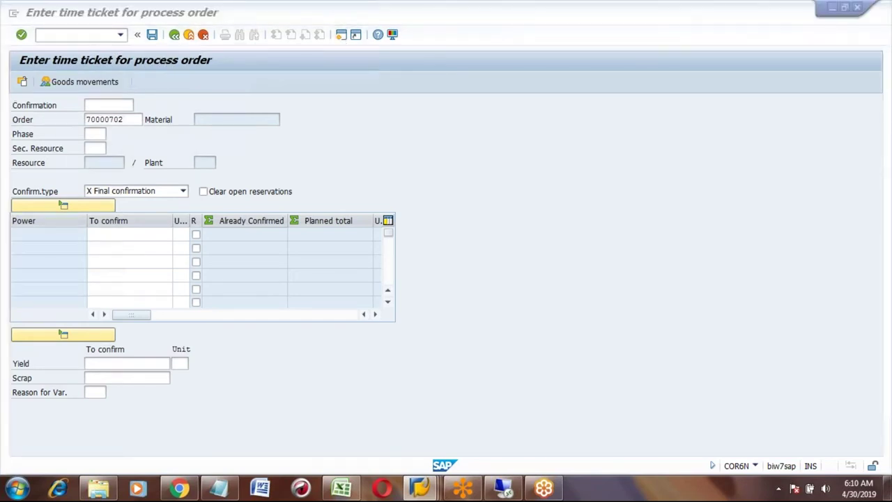
type("ca")
key("BackSpace")
key("BackSpace")
type("d203")
key("Return")
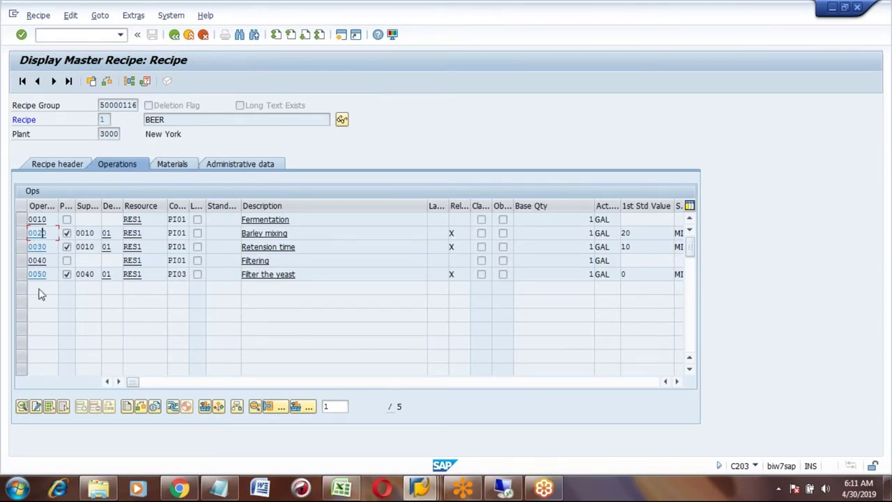
- Select operation 0020 Barley mixing in the BEER master recipe's operations list
left_click(22, 234)
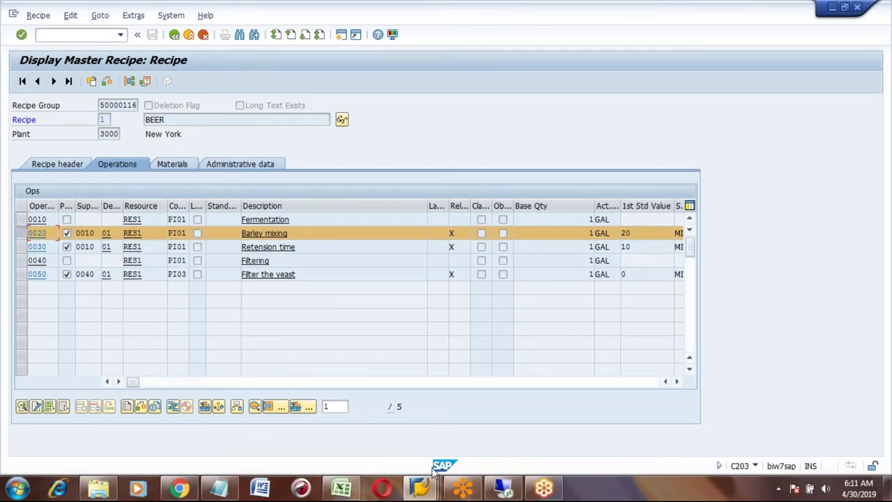
- Enter phase 0020 on the time ticket and check the defaulted 10 GAL yield
mouse_move(429, 490)
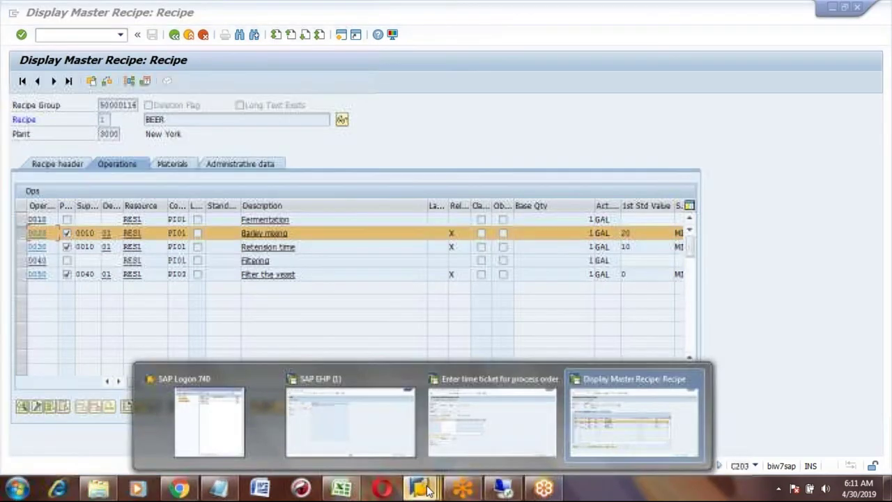
left_click(492, 412)
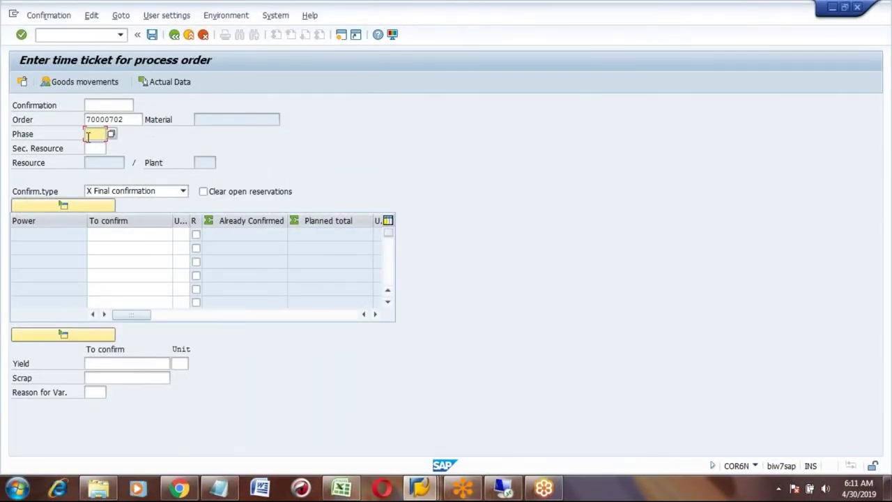
type("0020")
key("Return")
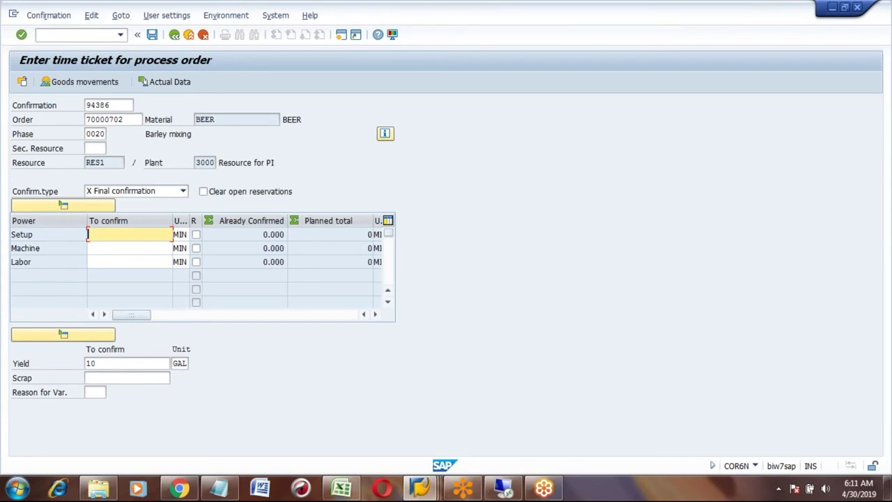
left_click(105, 362)
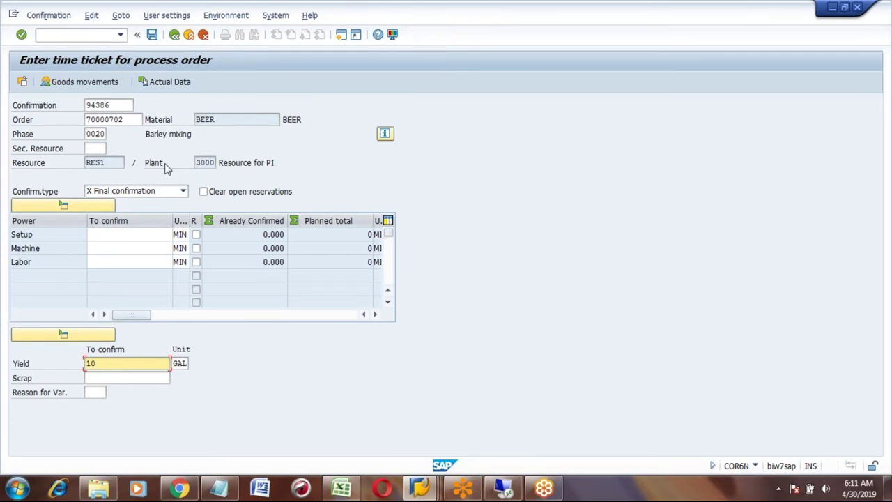
- Enter 60 minutes machine time and 5 minutes setup time, and submit
left_click(131, 252)
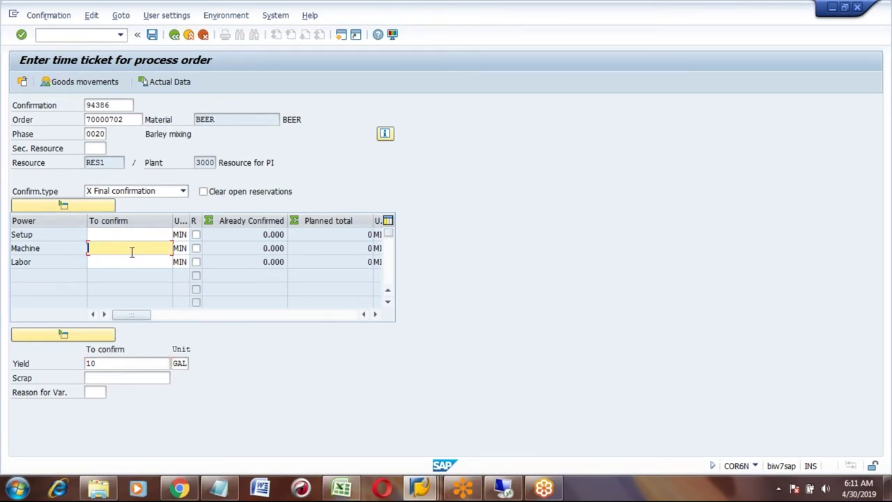
type("10")
key("BackSpace")
key("BackSpace")
type("60")
left_click(122, 234)
type("5")
key("Return")
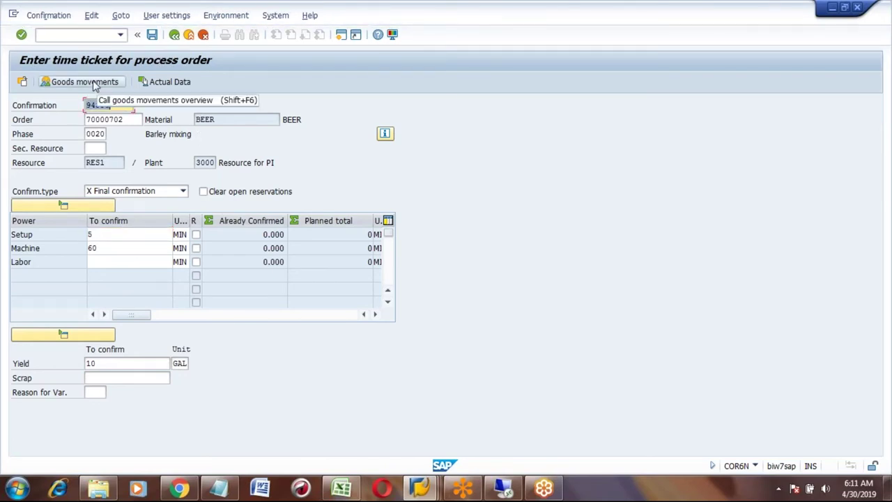
left_click(95, 83)
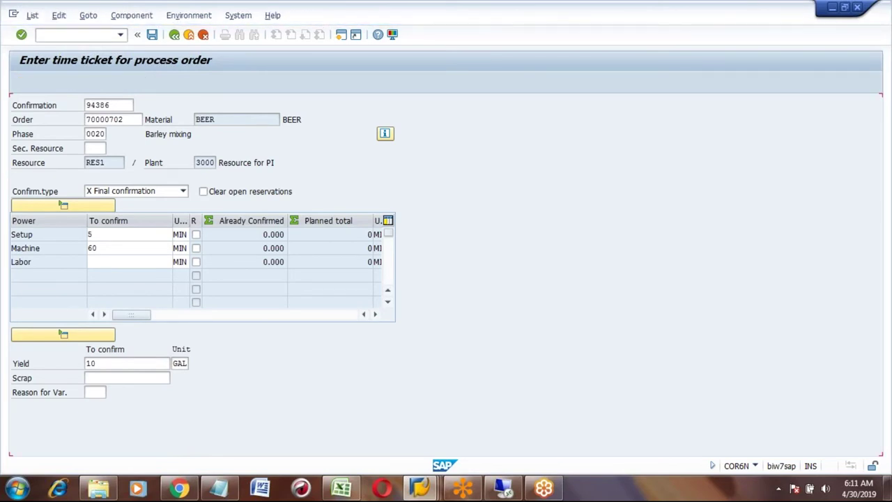
- Give BARLEY storage location 0001, verify movement type 261 and quantity 10, and post
left_click(62, 176)
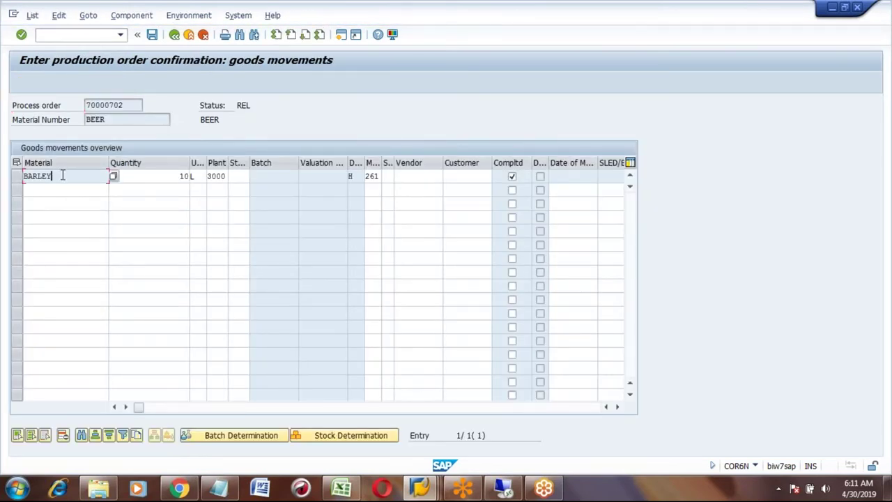
left_click(238, 176)
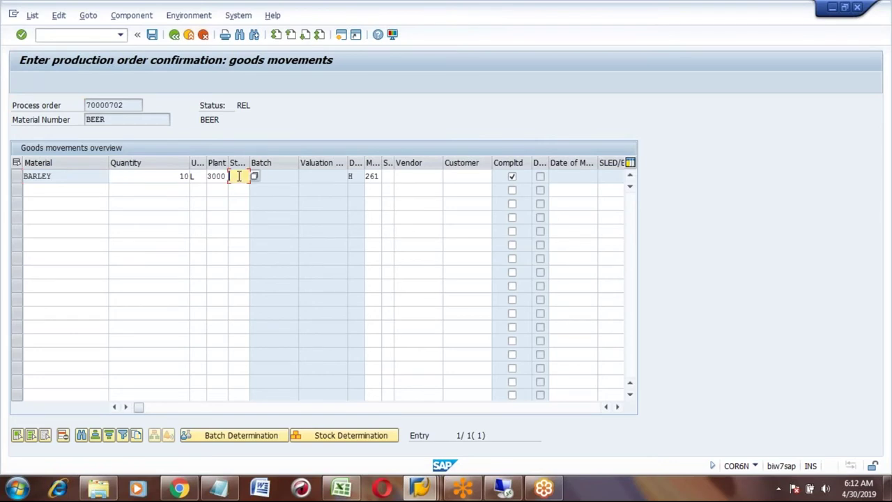
type("0001")
left_click(366, 175)
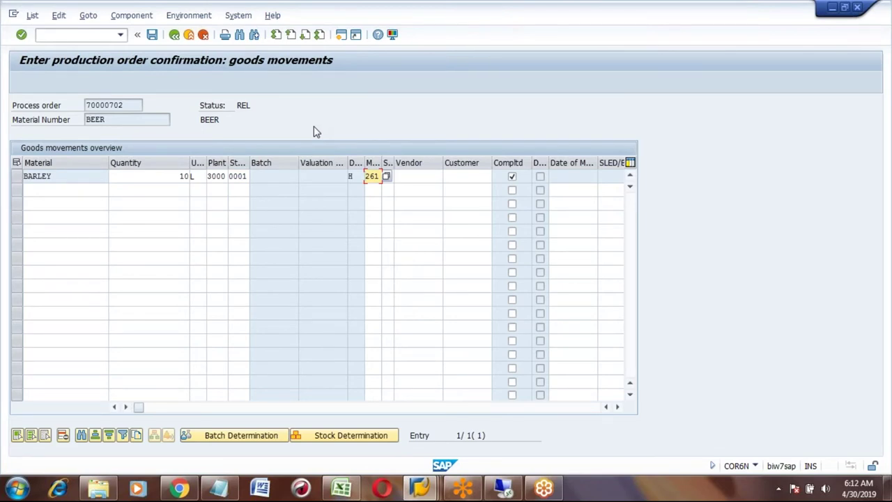
left_click(172, 179)
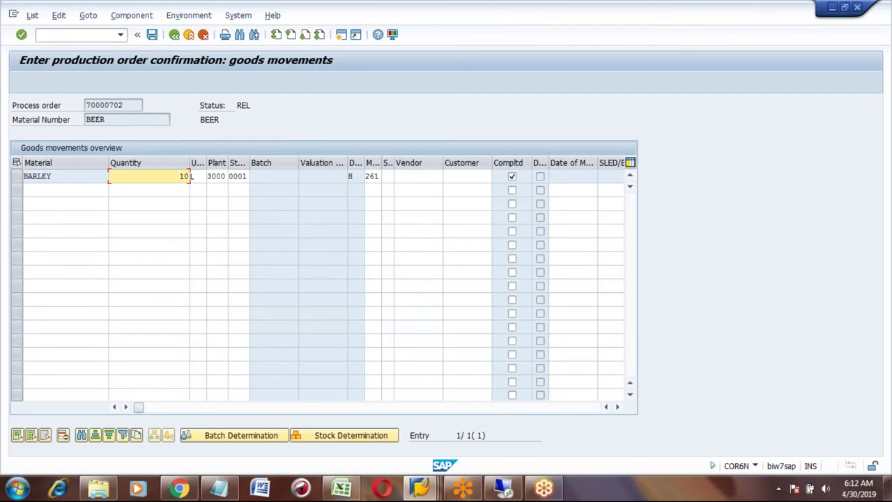
left_click(152, 35)
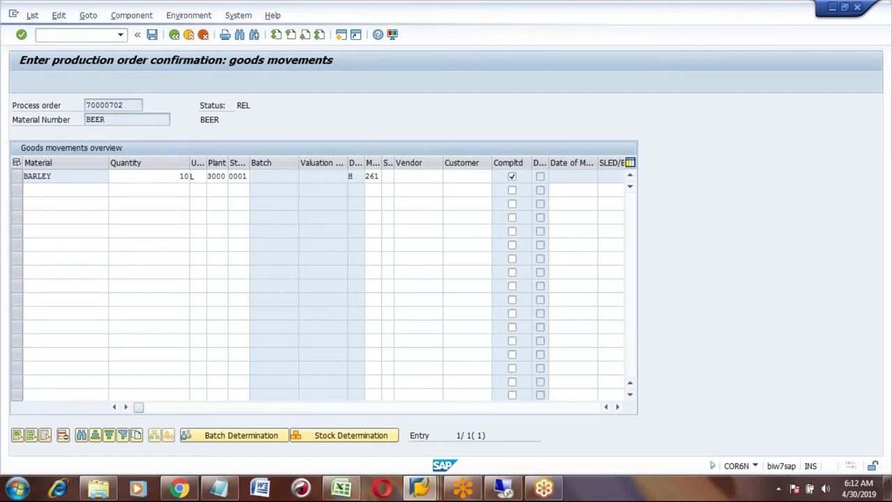
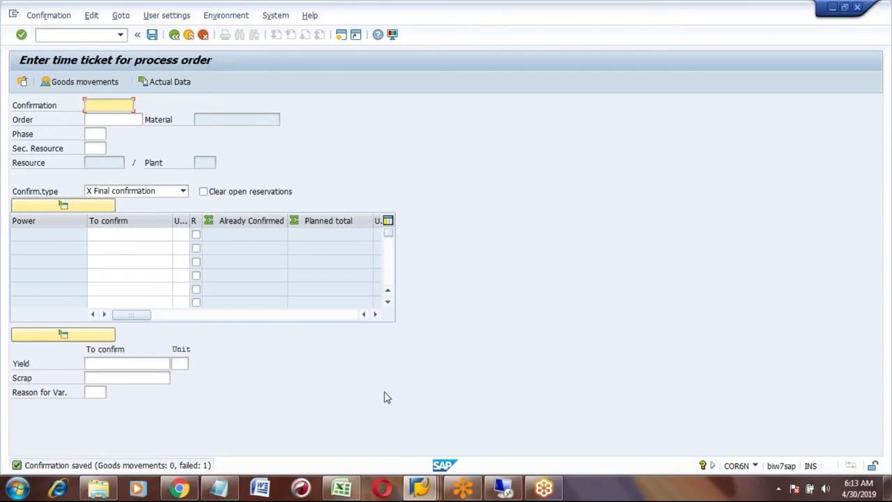
- Leave the COR6N time-ticket entry and launch CORT - Display from the Easy Access menu
left_click(174, 35)
left_click(174, 37)
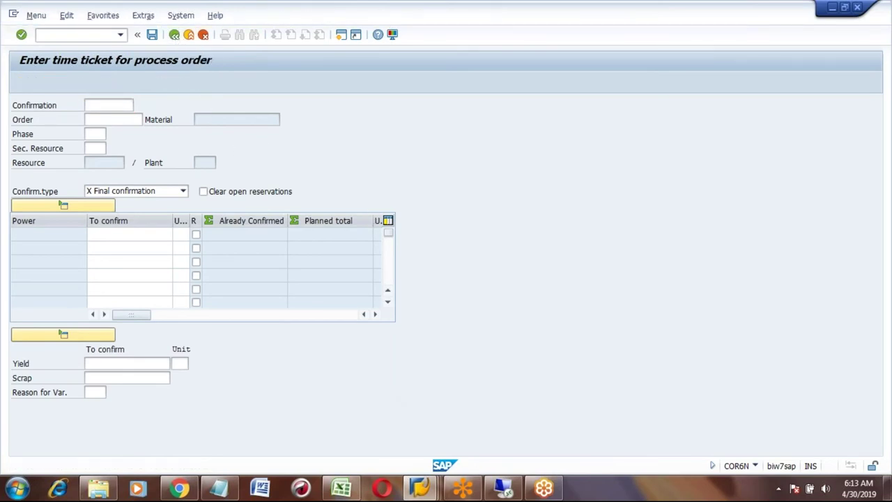
left_click(127, 399)
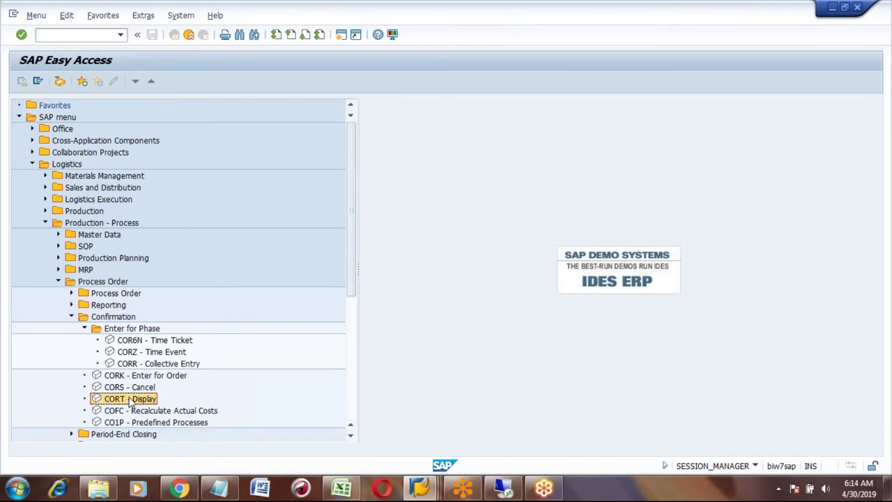
double_click(127, 398)
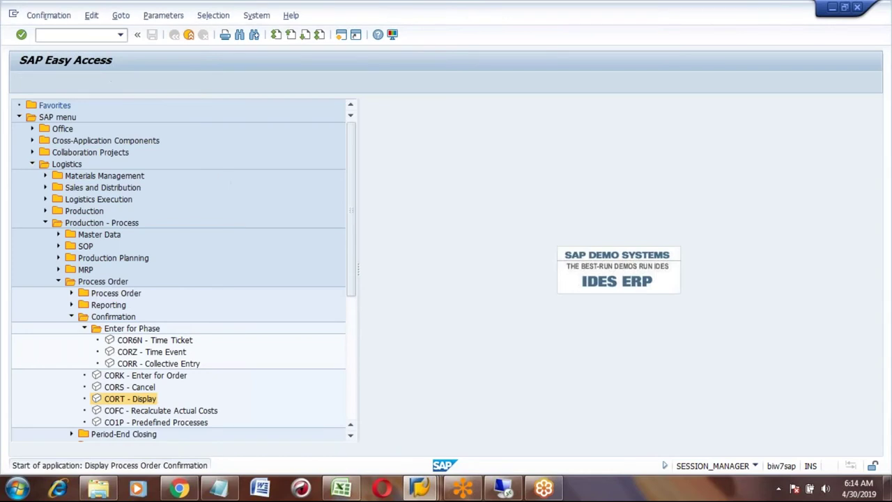
left_click(139, 177)
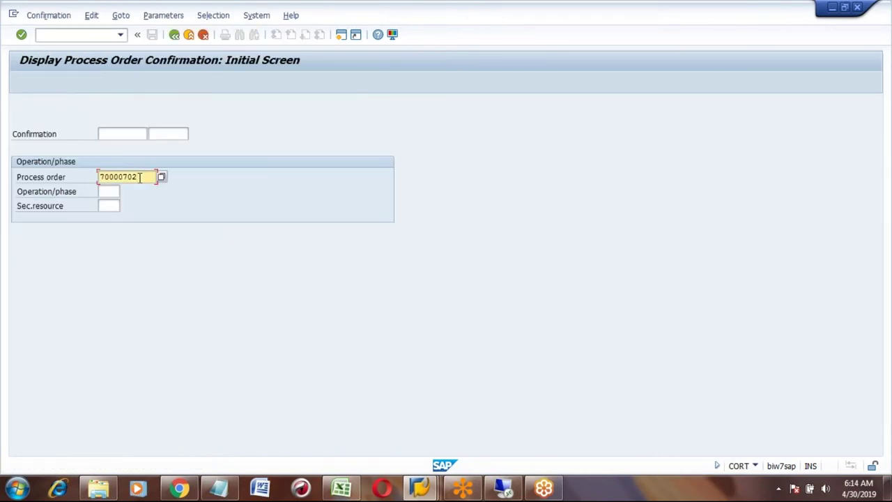
key("Return")
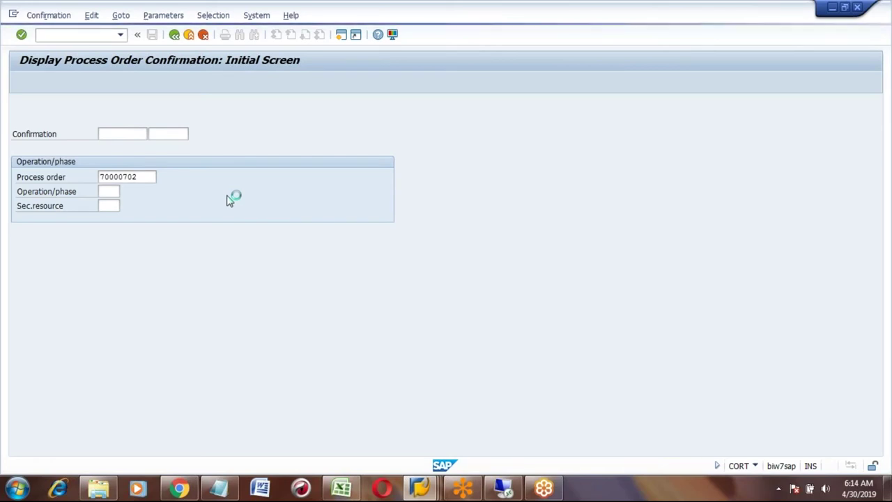
left_click(105, 305)
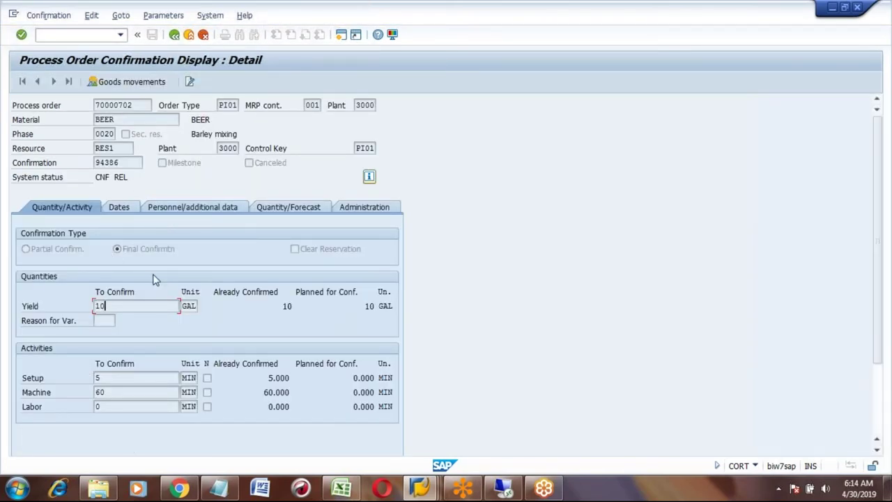
left_click(102, 377)
left_click(111, 391)
left_click(188, 34)
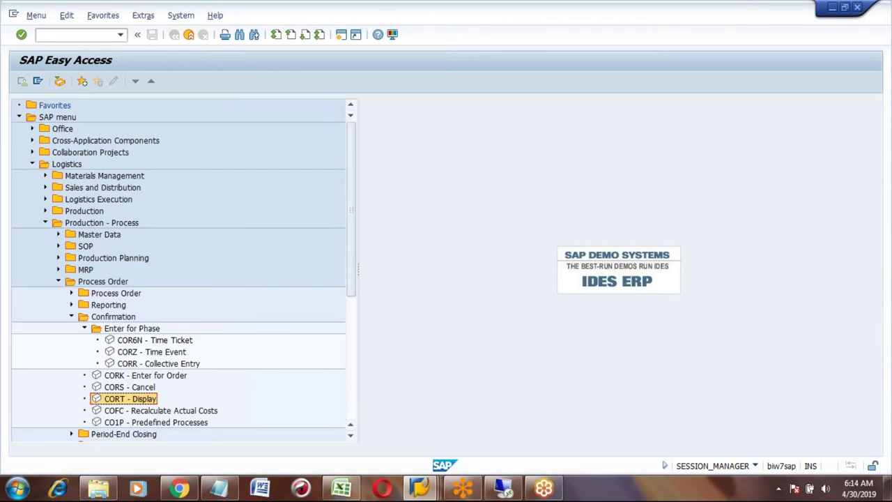
- Run transaction COGI to reach the automatic goods movements error handling selection
left_click(86, 38)
type("COGI")
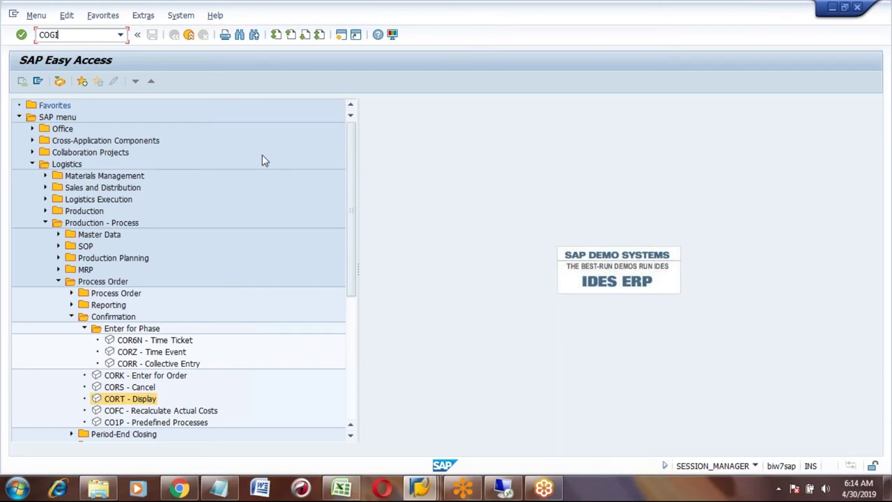
key("Return")
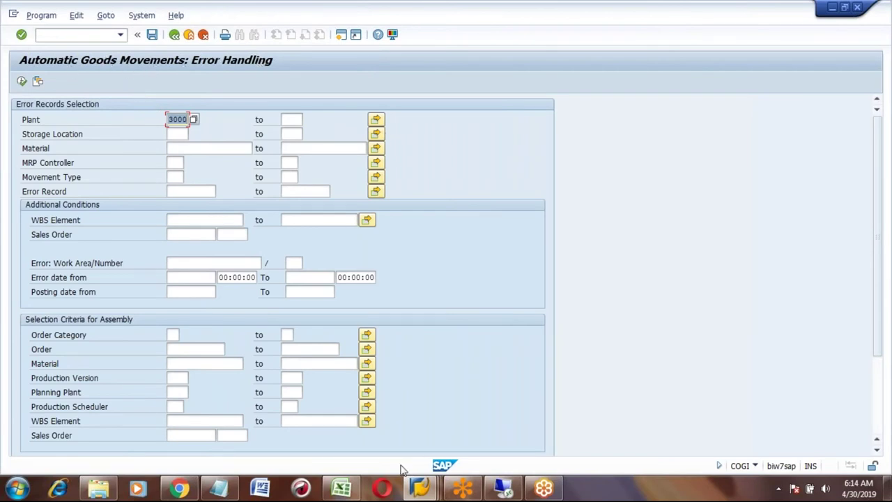
- In Excel, note 'Automatic goods movements error handling' in B522 and COGI in E522, then return to SAP
left_click(342, 488)
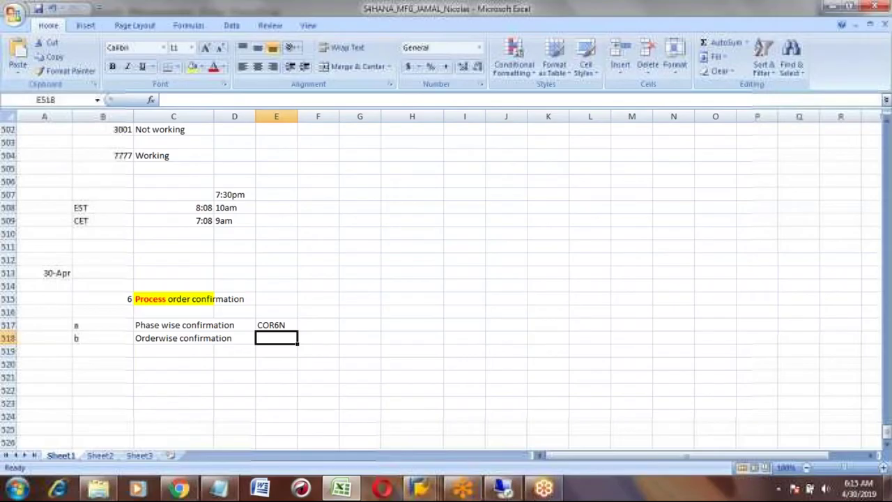
left_click(100, 385)
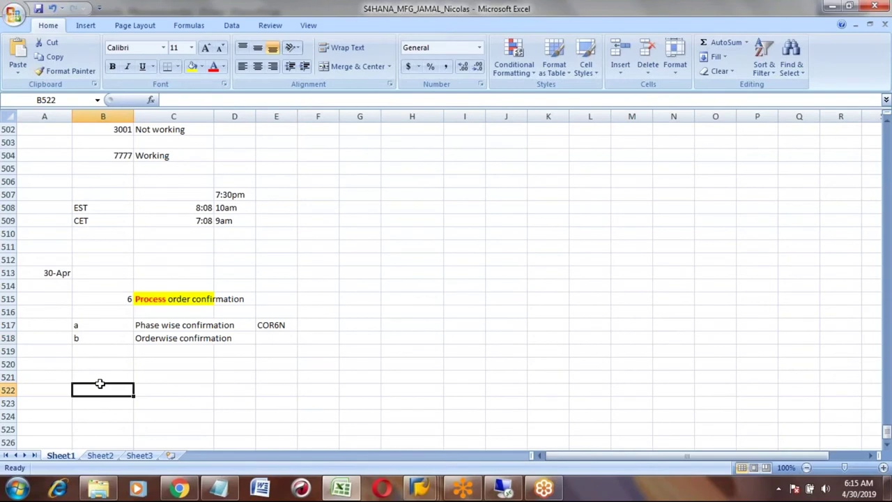
type("Auto")
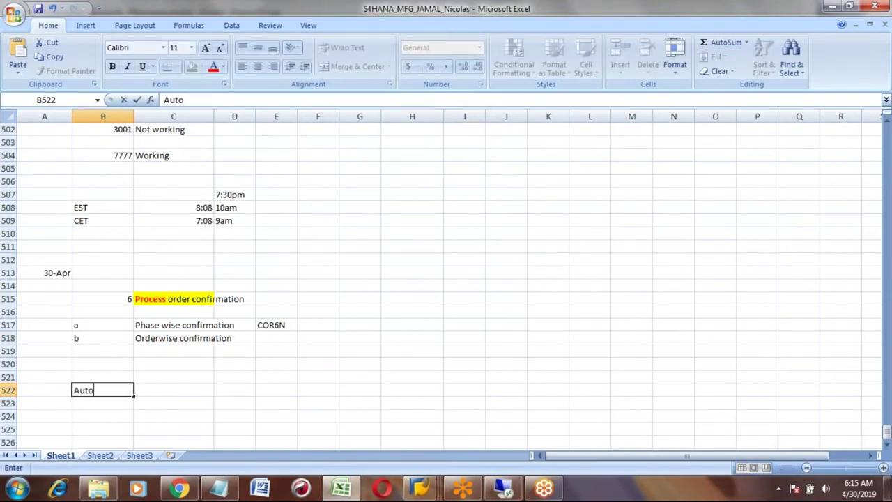
type("matic good")
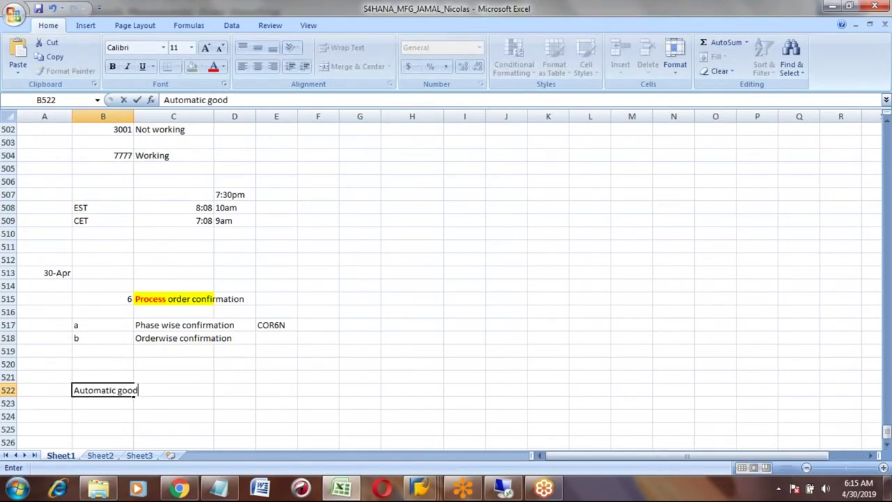
type("s movements")
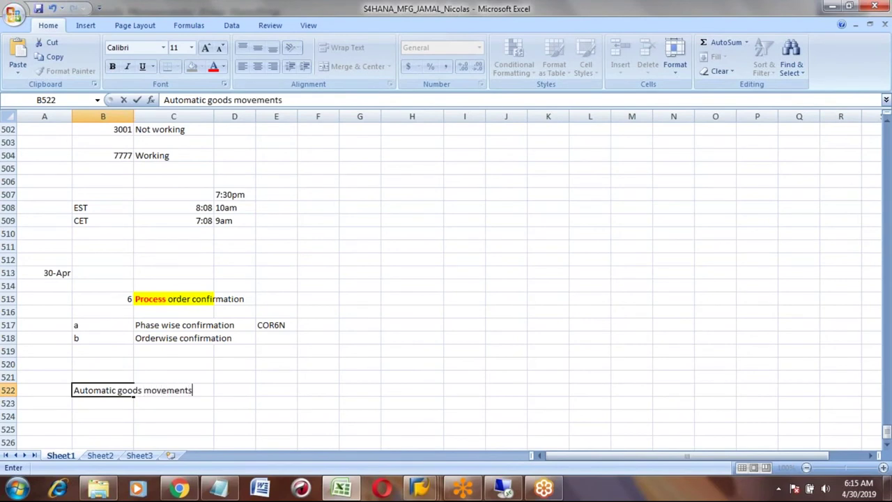
type(" error handling")
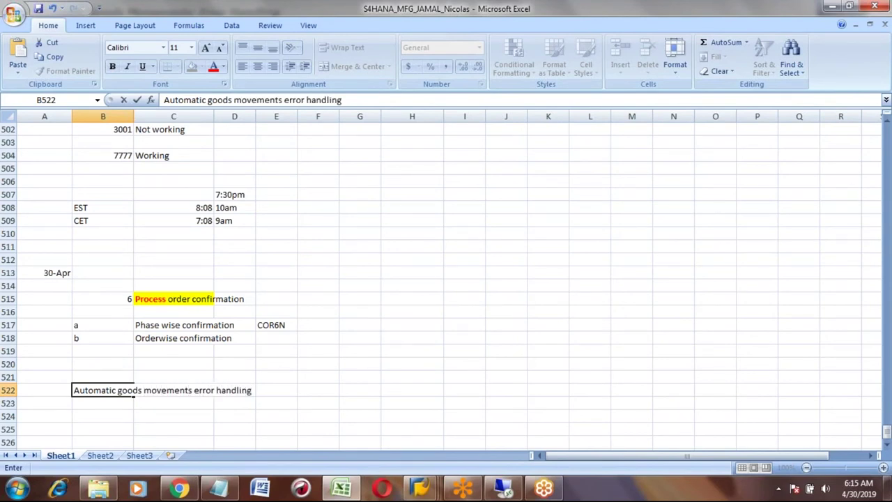
key("Tab")
key("Tab")
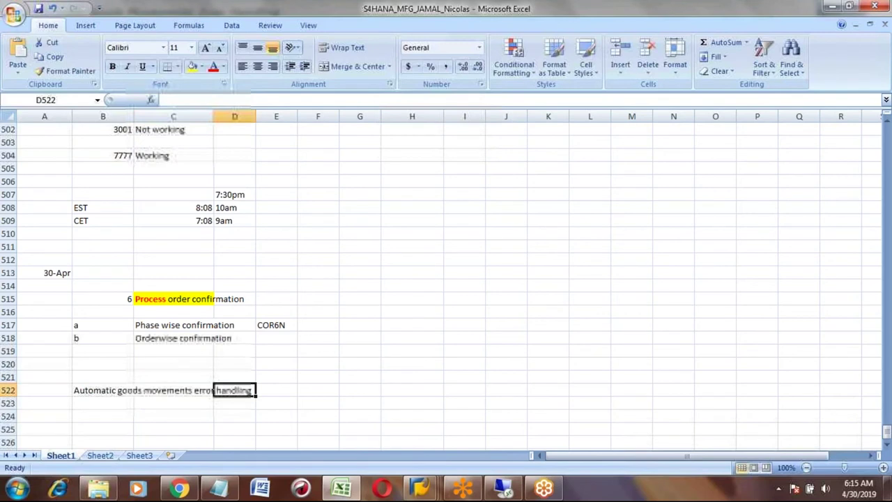
key("Tab")
type("COGI")
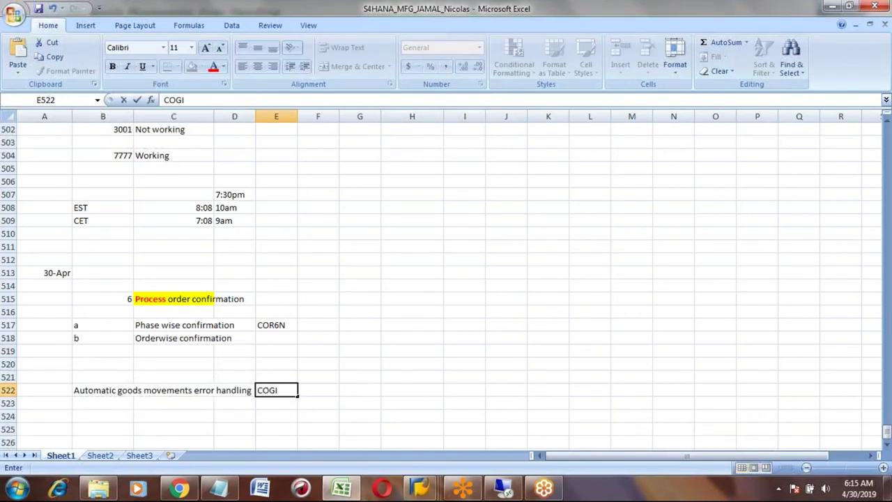
key("Return")
key("Up")
key("Left")
key("Left")
key("Left")
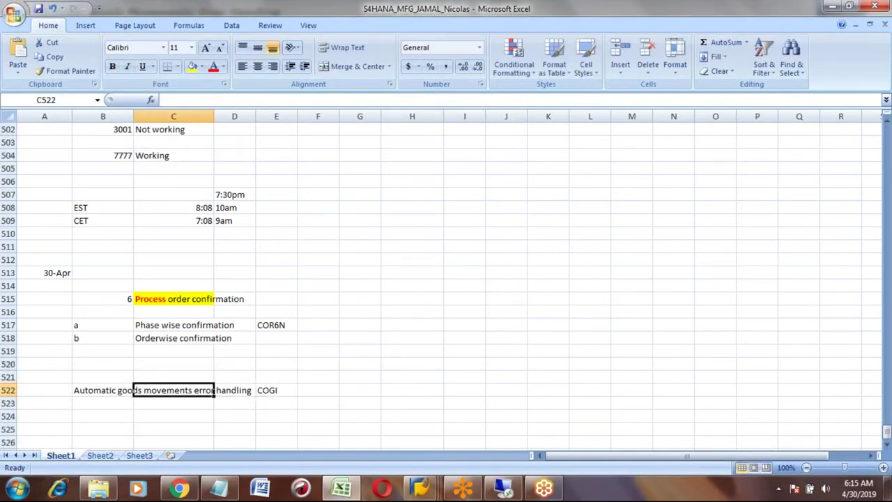
key("alt+Tab")
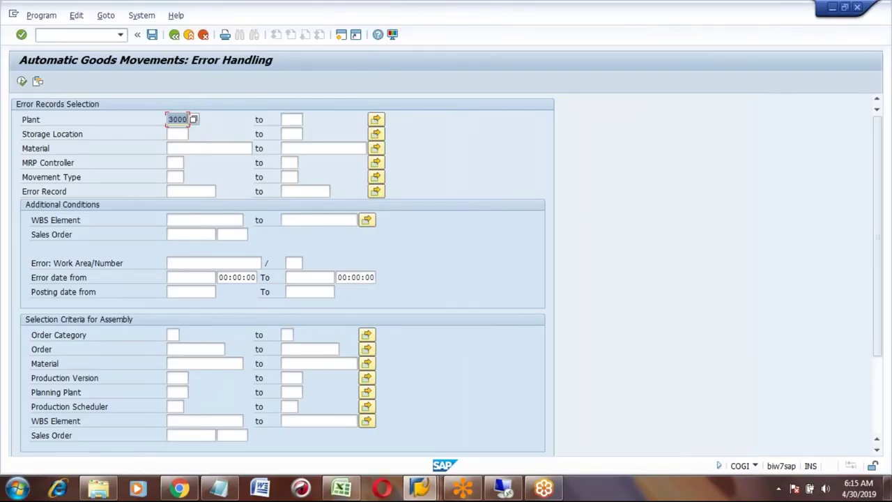
- Set the posting date from to 04/30/2019 and execute the COGI error search
left_click(191, 292)
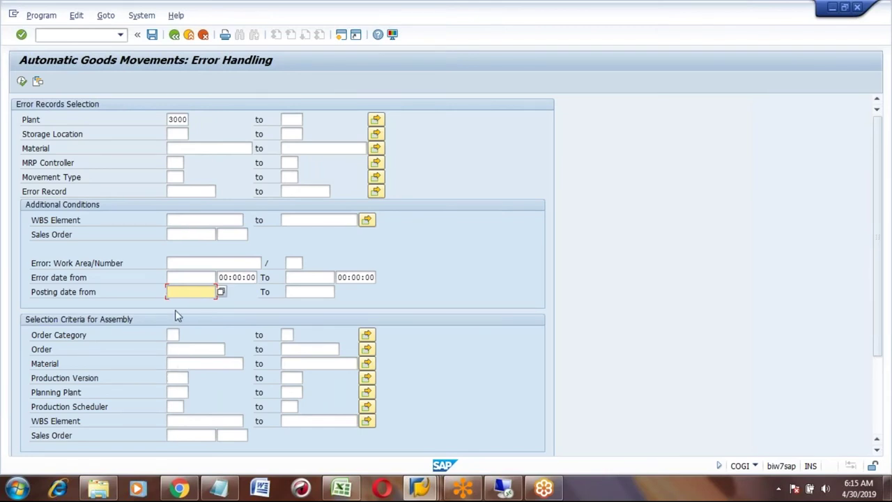
left_click(221, 294)
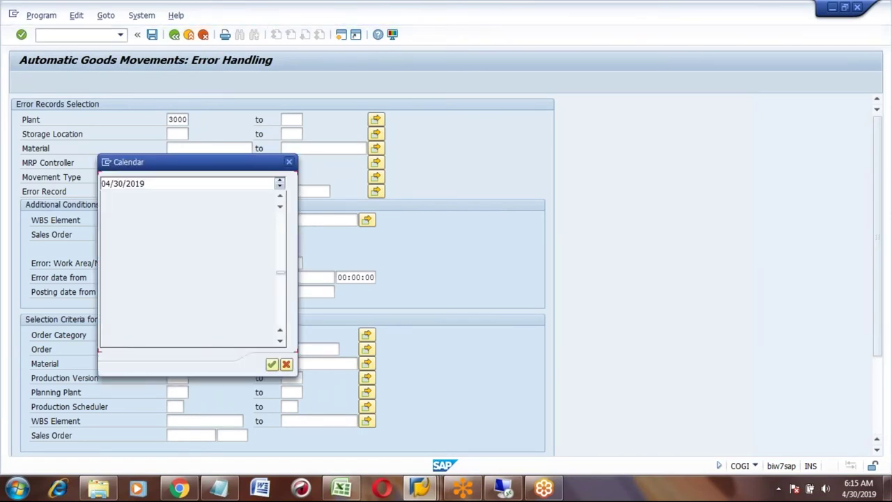
double_click(167, 272)
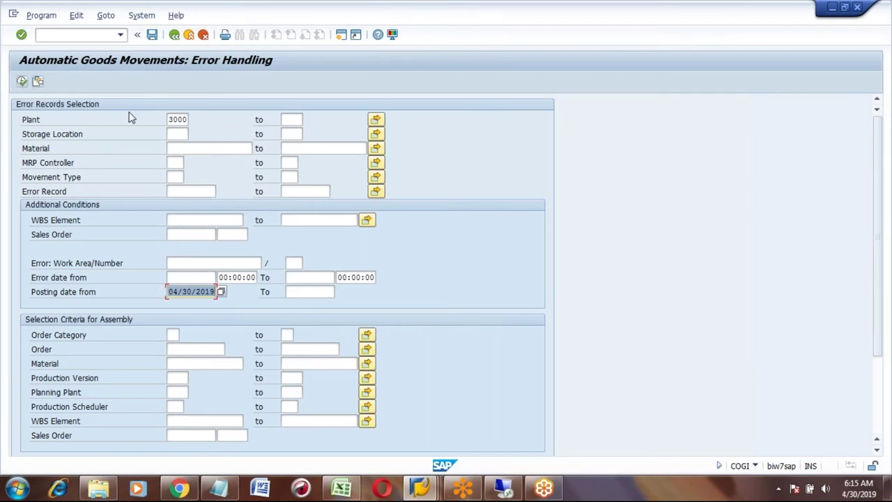
left_click(174, 119)
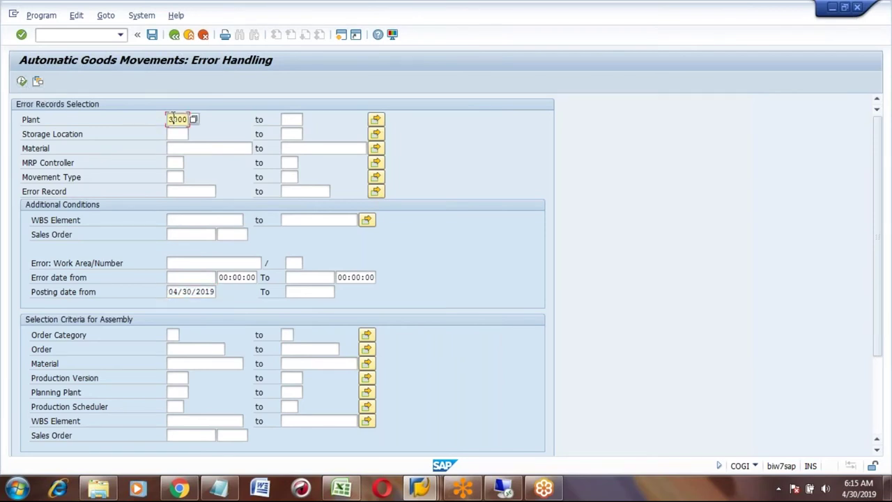
left_click(183, 292)
left_click(21, 82)
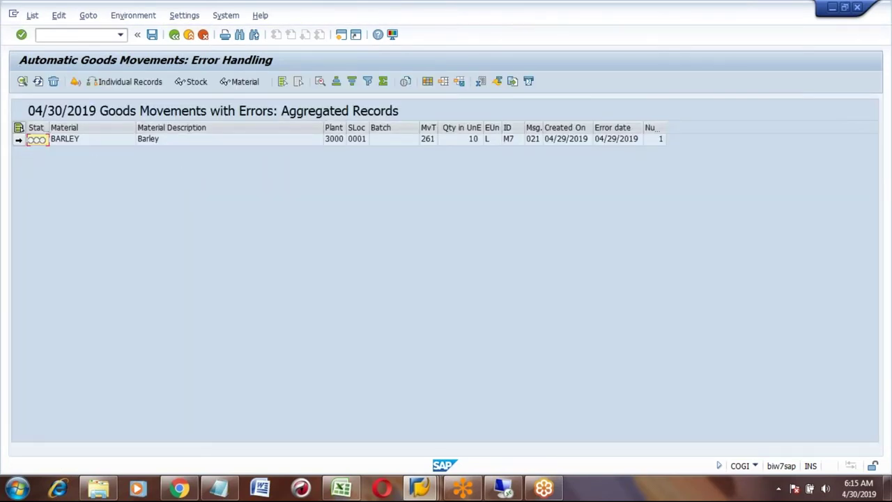
- Select the BARLEY error record and open its change details
left_click(18, 139)
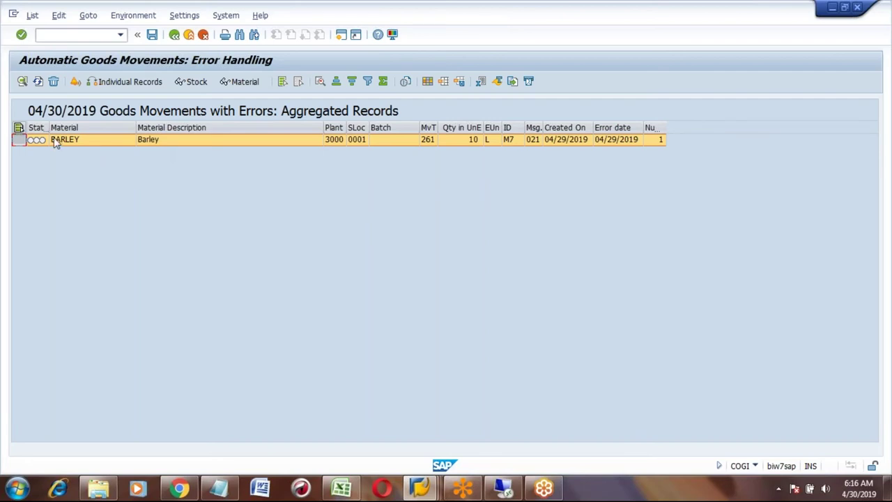
left_click(23, 83)
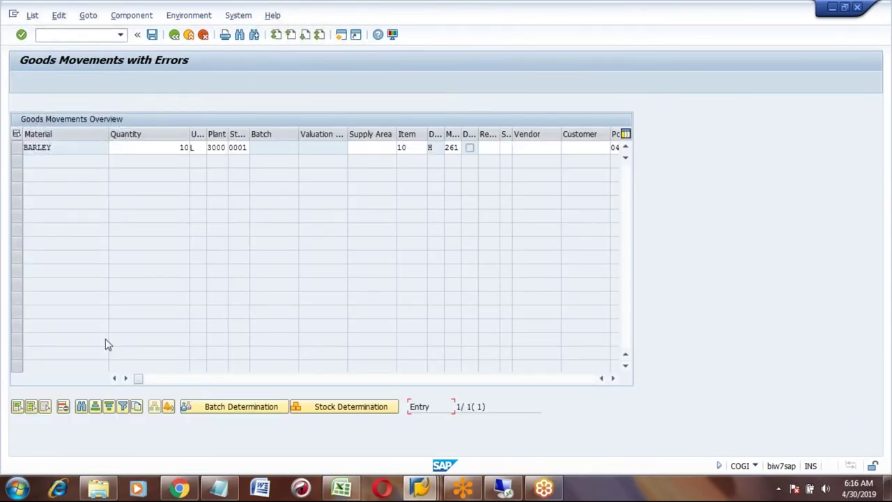
- Read the BARLEY error text 'Deficit of SL Unrestricted-use' in the Error text column
left_click(127, 378)
left_click(127, 378)
left_click(127, 379)
left_click(127, 379)
left_click(127, 378)
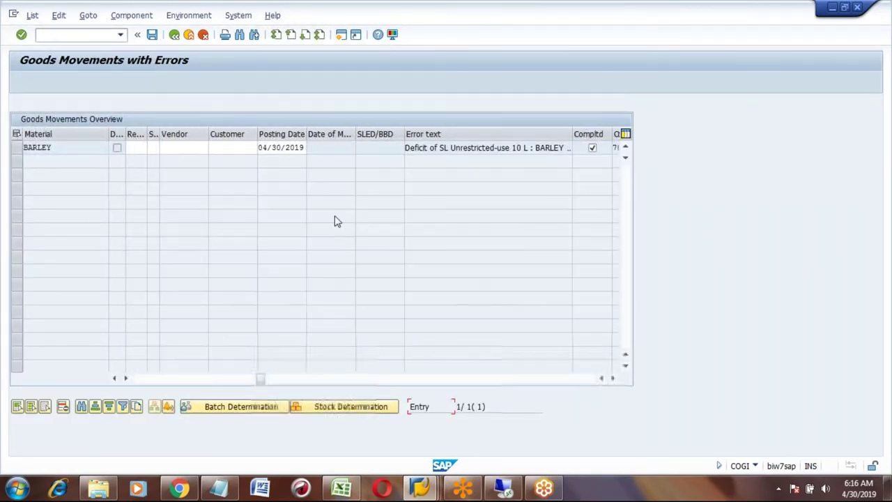
left_click(419, 148)
left_click(476, 148)
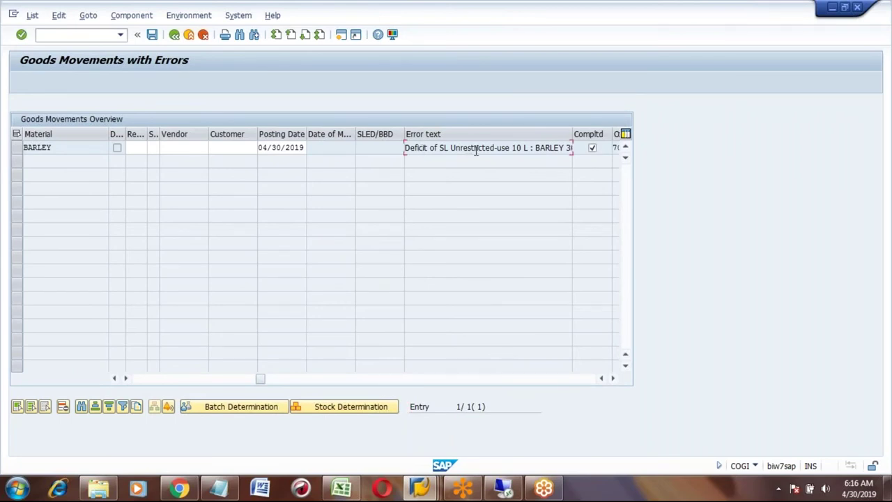
key("Home")
left_click(488, 134)
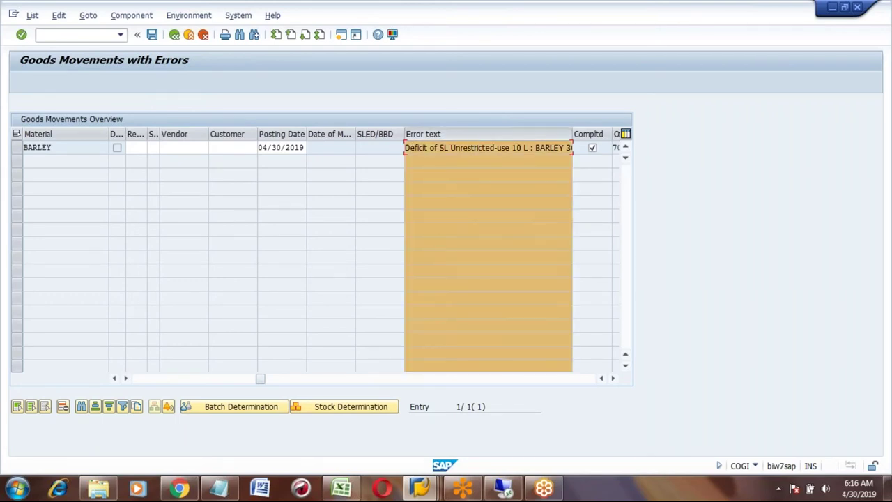
left_click(467, 131)
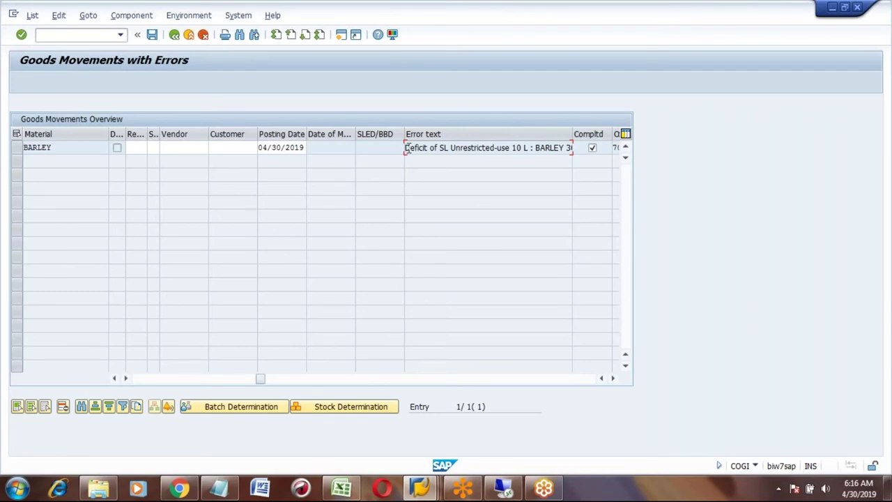
left_click_drag(405, 148, 570, 147)
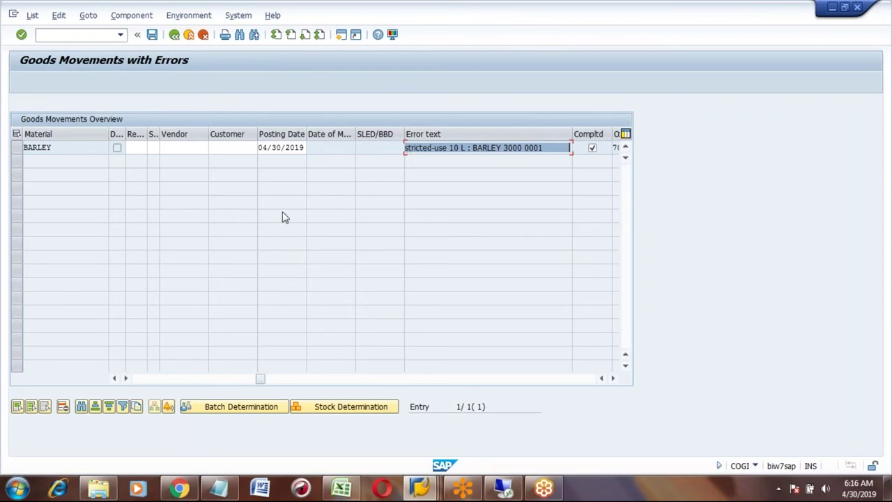
- Review the record's unit, plant, quantity and order columns, then return to the aggregated records
left_click(156, 379)
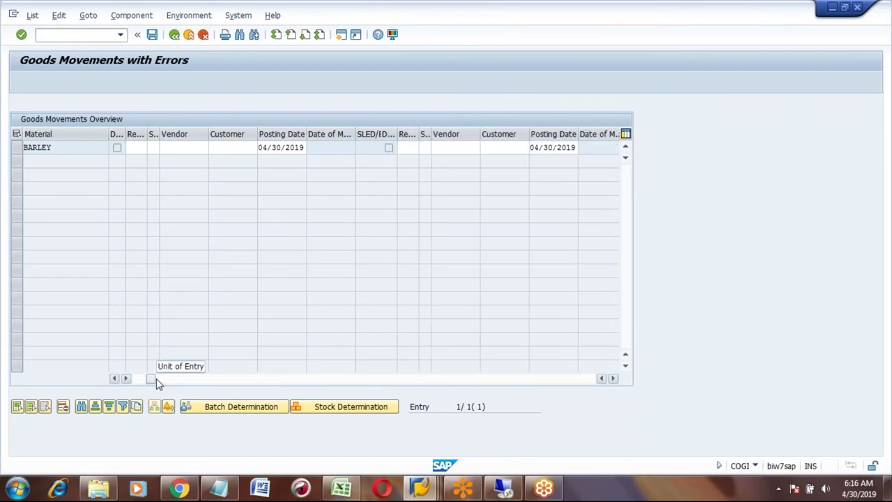
left_click(136, 378)
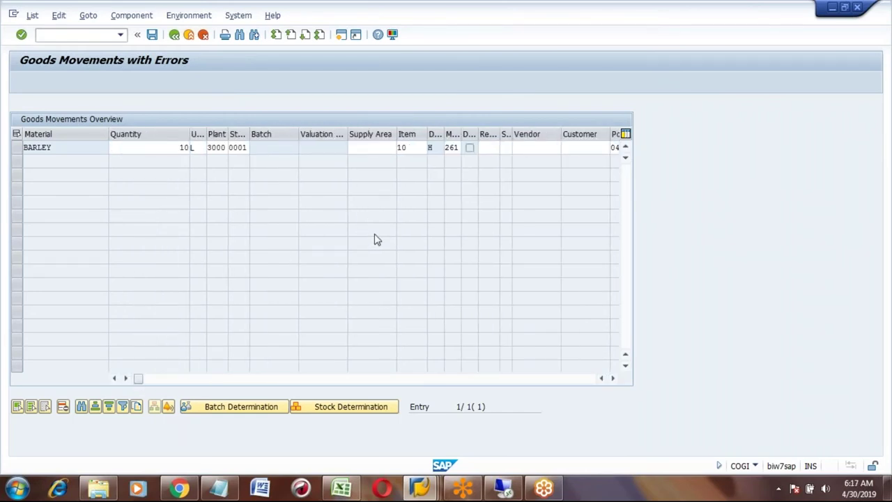
left_click(126, 381)
left_click(126, 380)
left_click(126, 381)
left_click(126, 380)
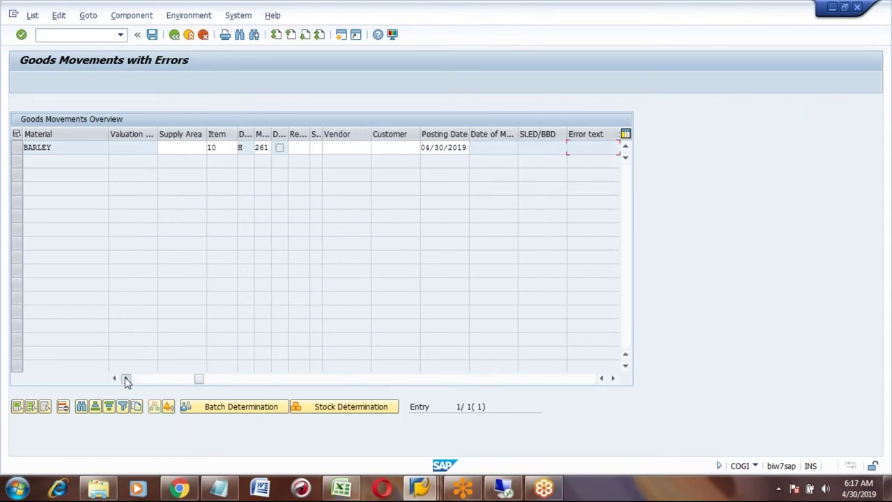
left_click(127, 380)
left_click(126, 380)
left_click(126, 381)
left_click(126, 381)
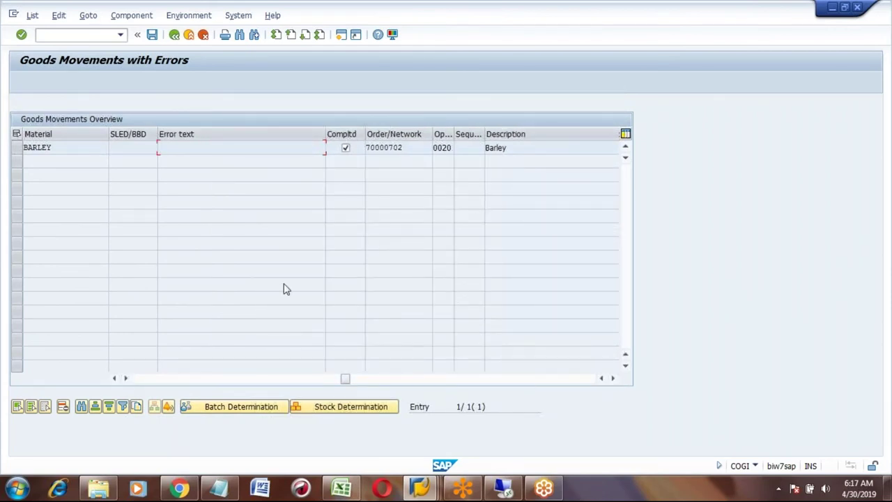
left_click(183, 144)
left_click(175, 37)
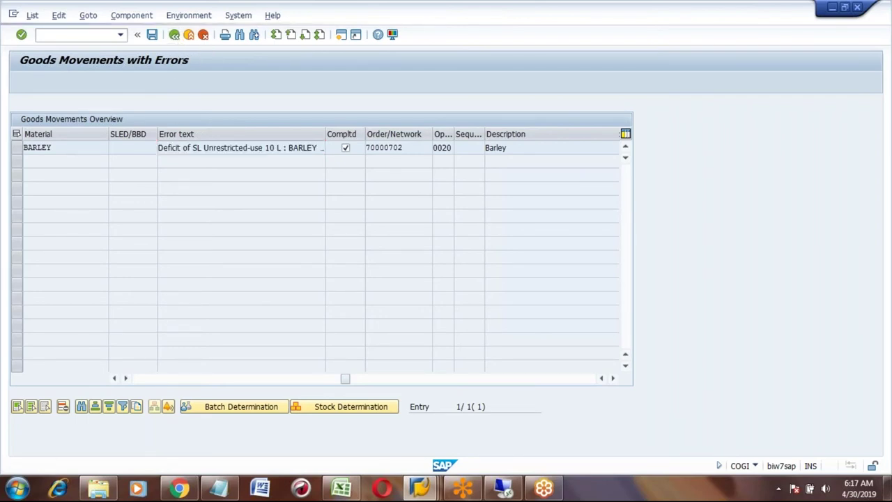
left_click(175, 35)
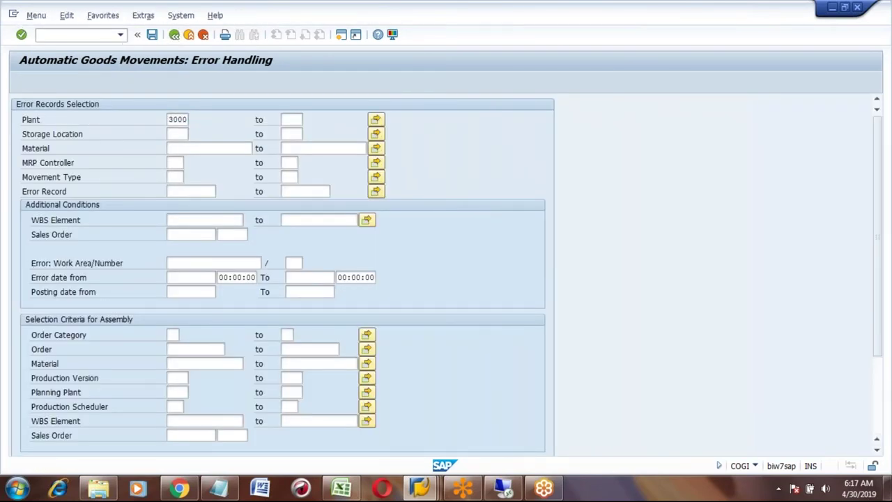
- Enter transaction MIGO to open the goods movement screen
type("mgl")
key("BackSpace")
key("BackSpace")
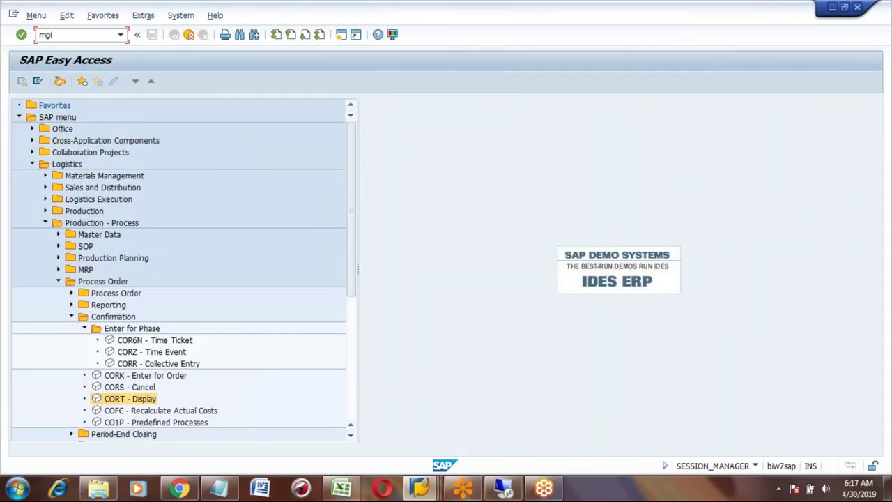
type("igo")
key("Return")
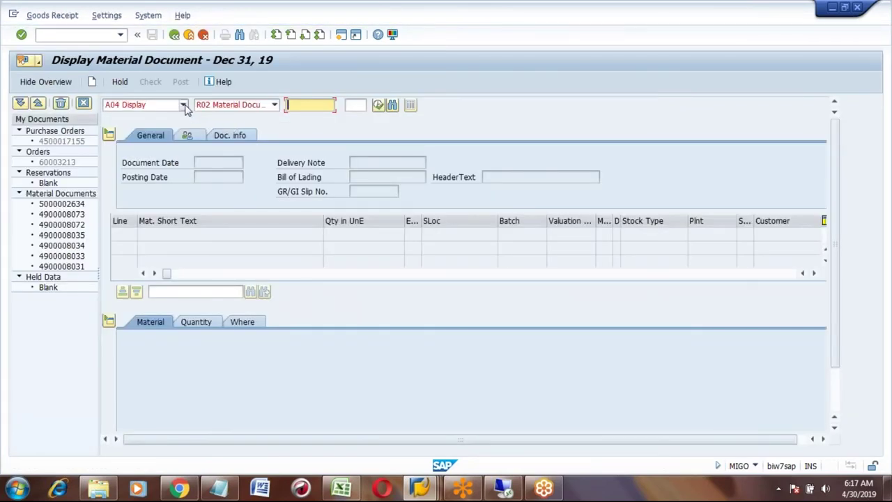
- Set MIGO to Goods Receipt A01 with reference Other R10 and movement type 501
left_click(184, 105)
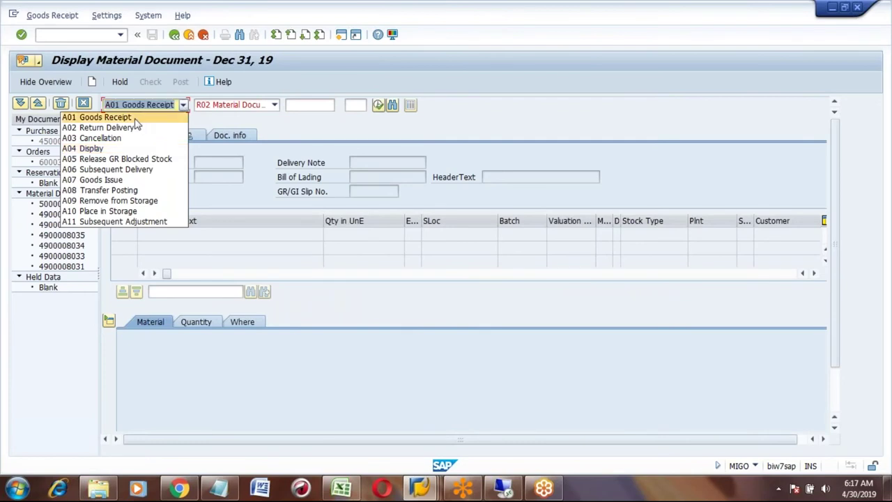
left_click(136, 119)
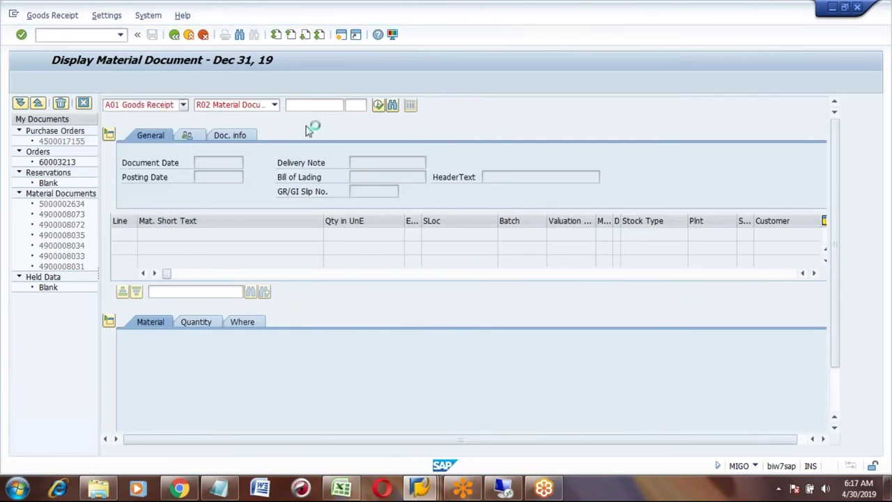
left_click(276, 106)
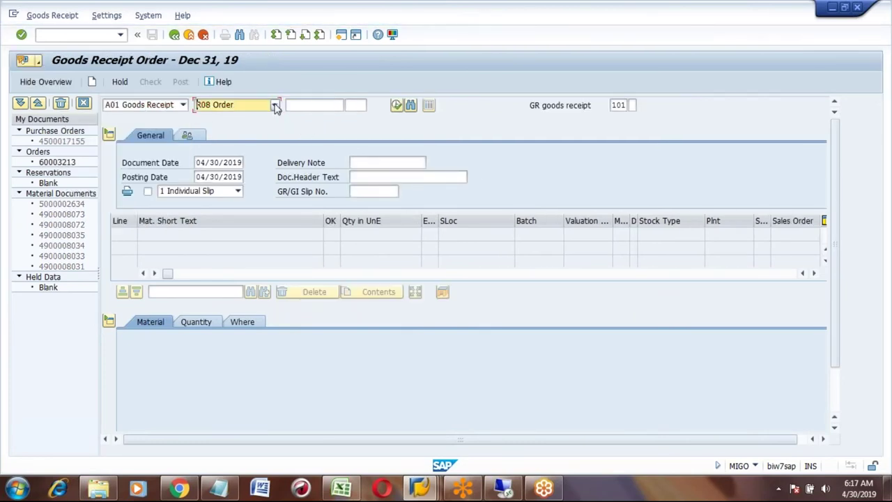
left_click(275, 105)
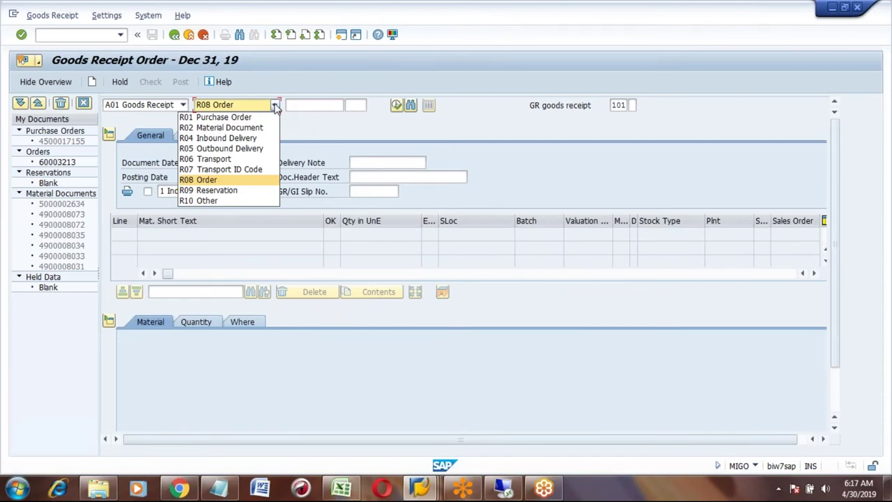
left_click(209, 201)
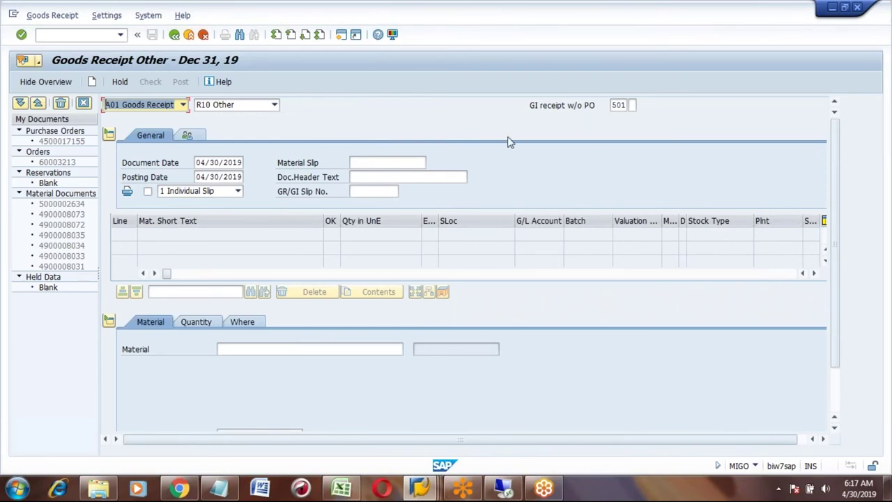
left_click(613, 105)
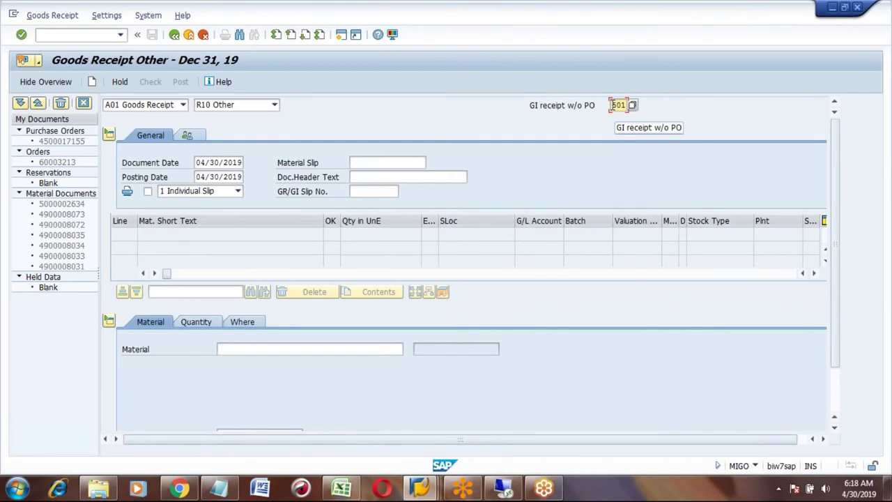
- Add material Barley as item 1 with a quantity of 100
left_click(280, 350)
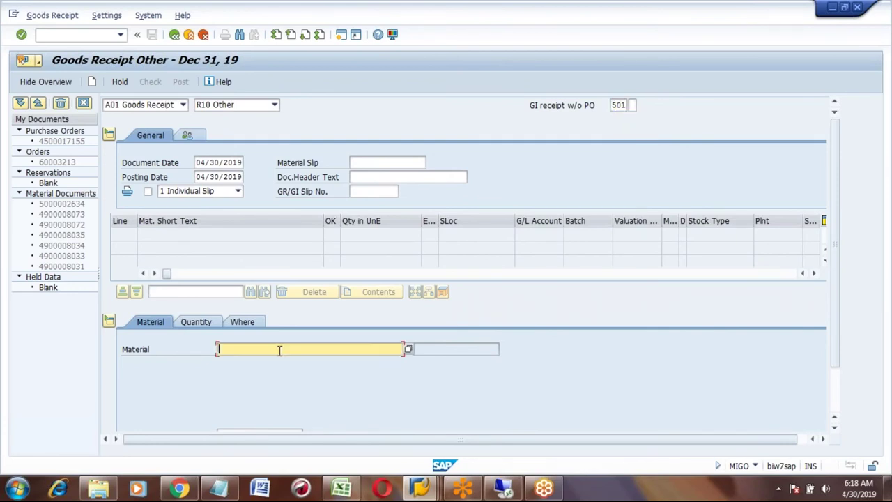
type("barley")
key("Return")
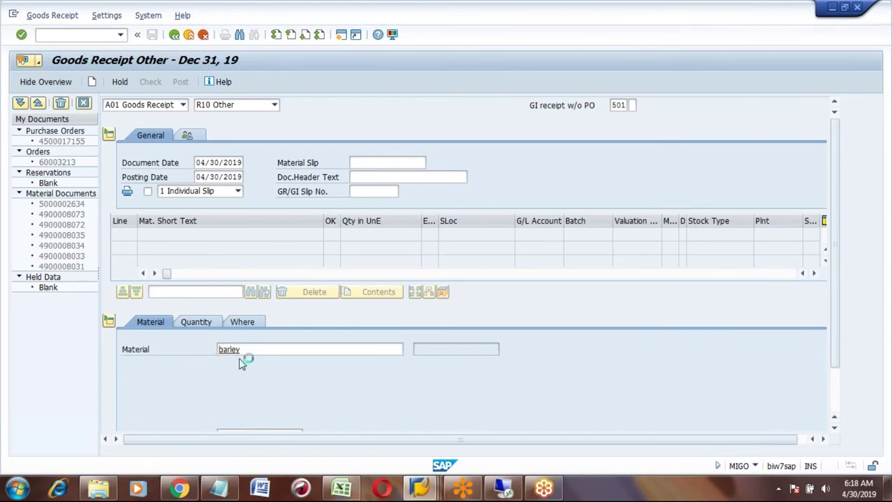
left_click(205, 322)
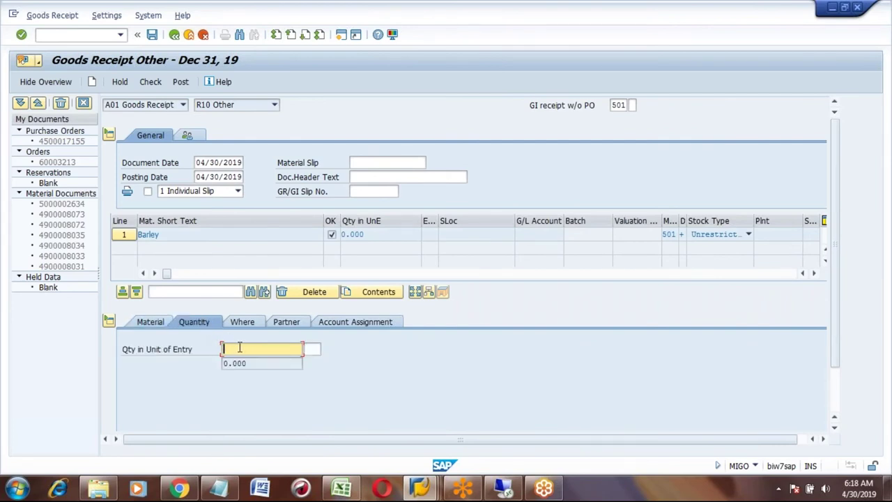
type("100")
key("Return")
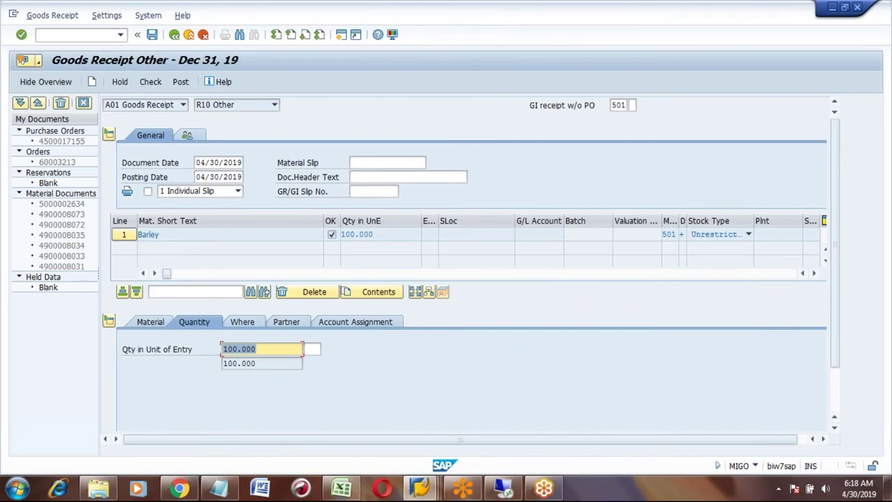
- Receive Barley into plant 3000, storage location 0001, and confirm the line shows Item OK
left_click(249, 324)
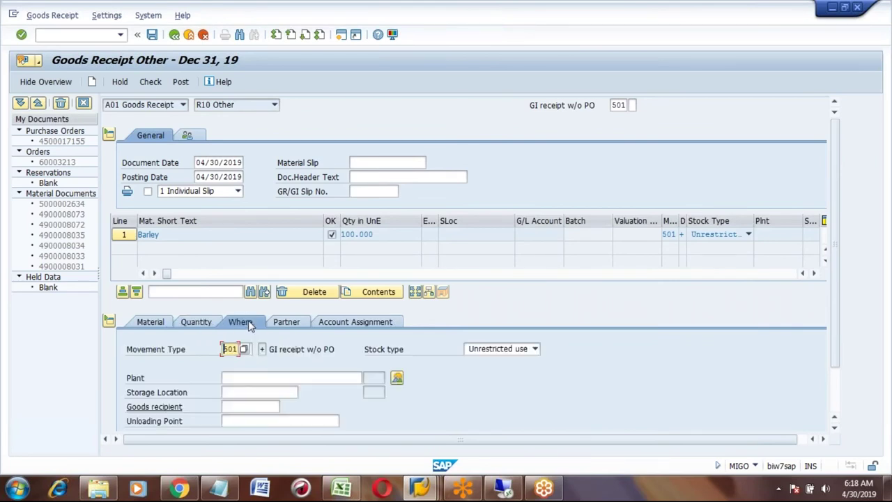
left_click(238, 376)
type("3000")
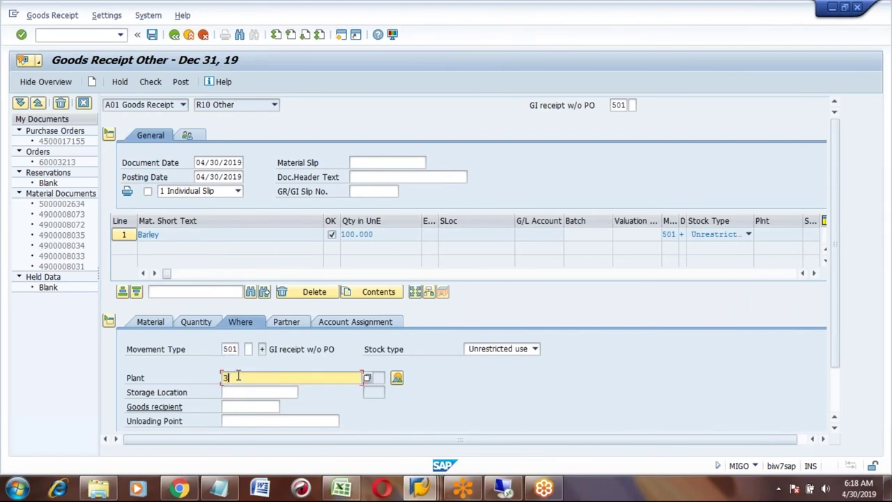
left_click(231, 392)
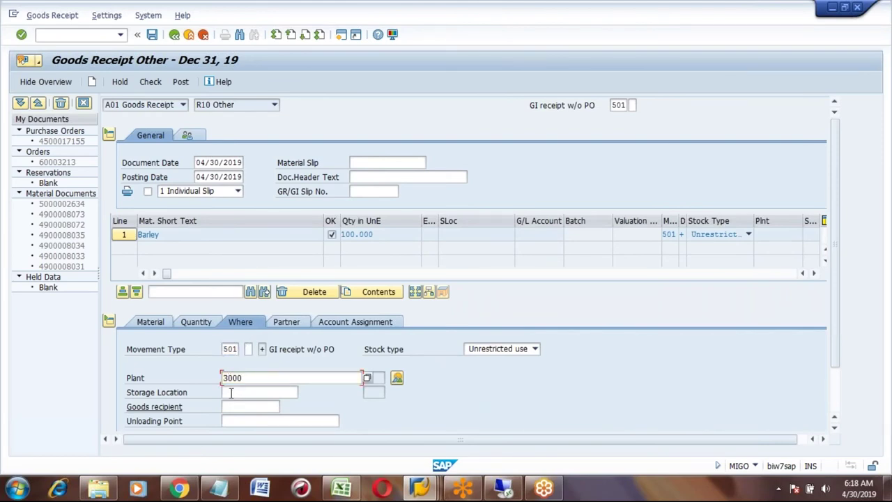
type("0001")
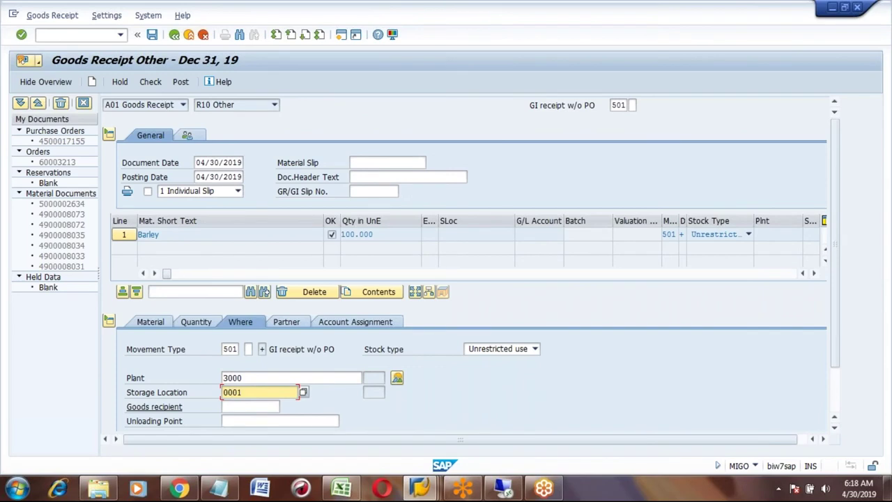
key("Return")
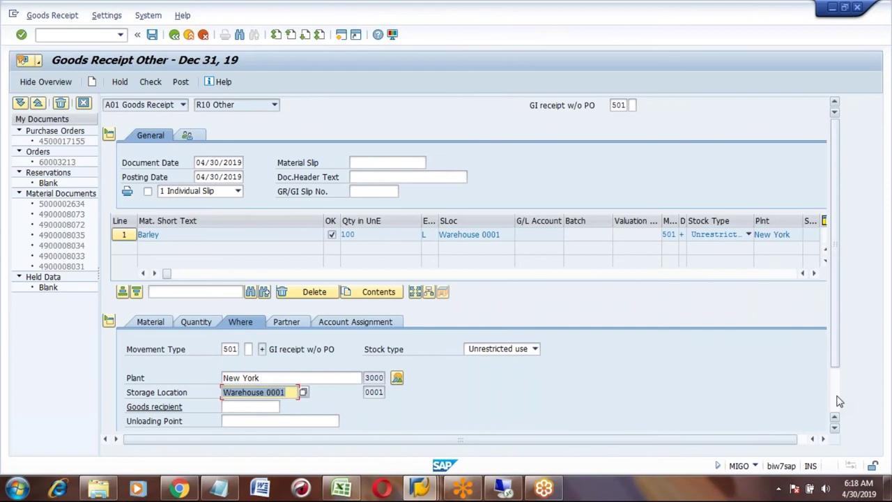
scroll(838, 402, "down", 2)
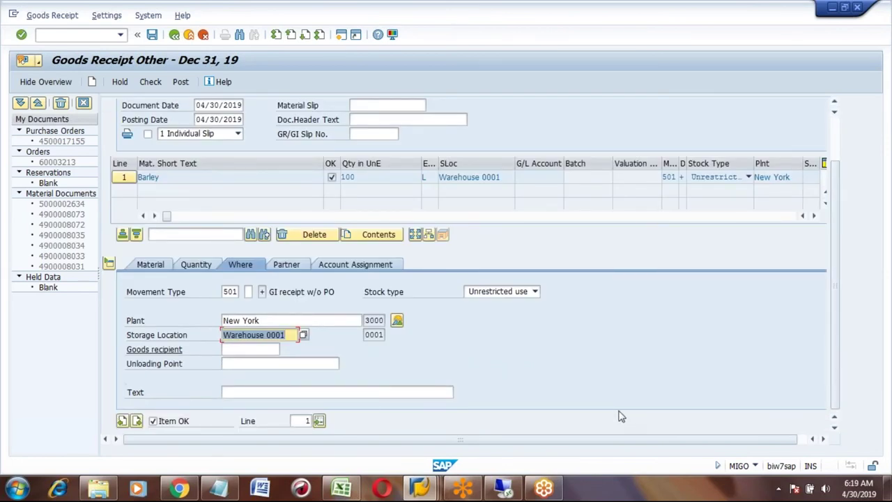
left_click(366, 335)
left_click_drag(366, 334, 384, 335)
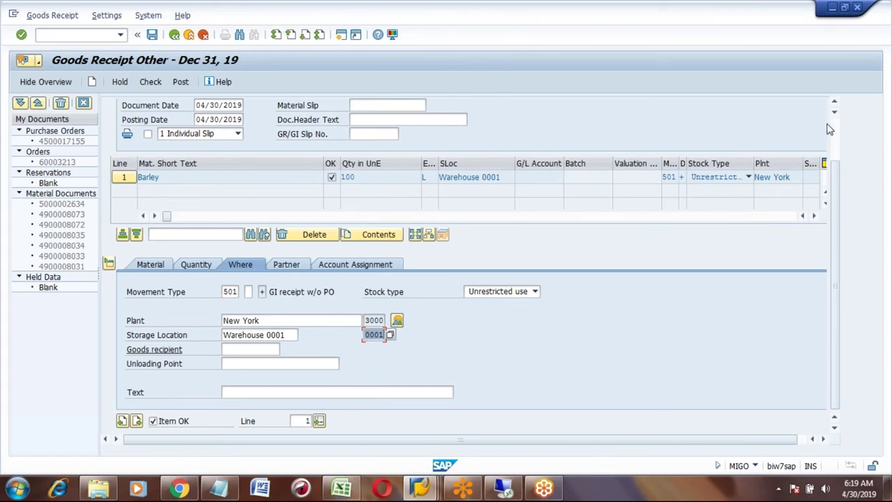
scroll(838, 131, "up", 2)
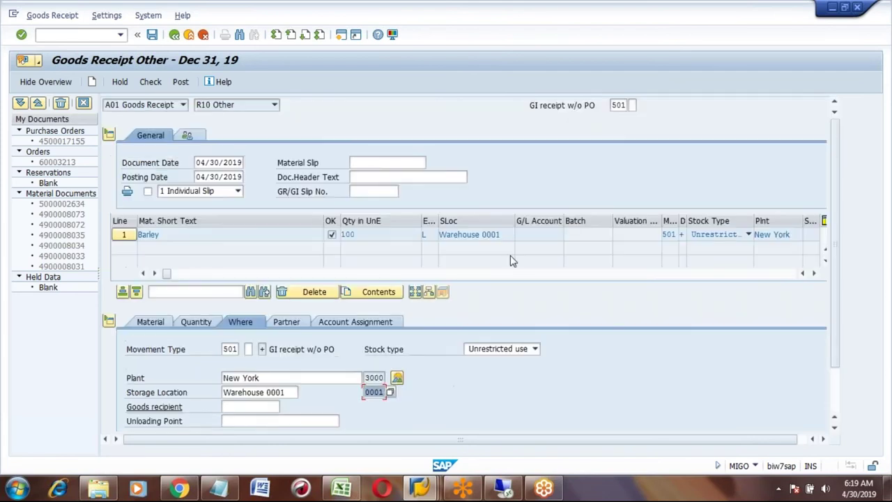
- Post the 100 L Barley goods receipt in MIGO
left_click(181, 82)
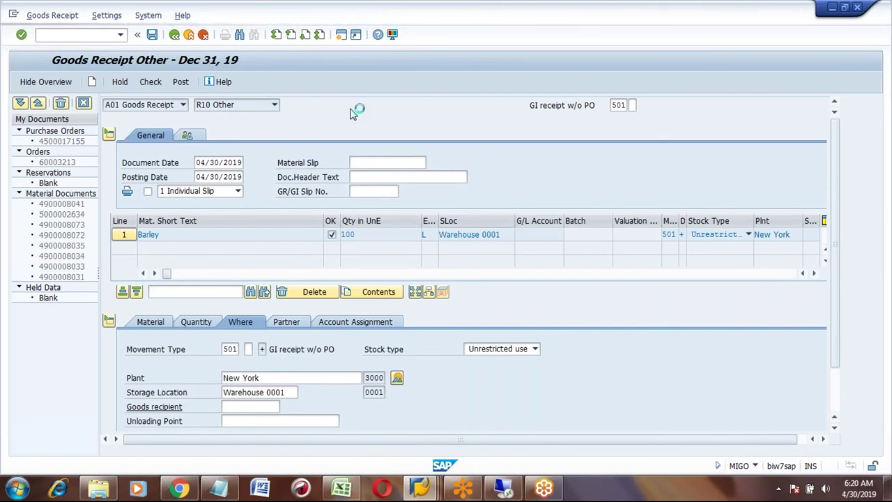
- Leave the goods receipt and start error handling with COGI
left_click(188, 35)
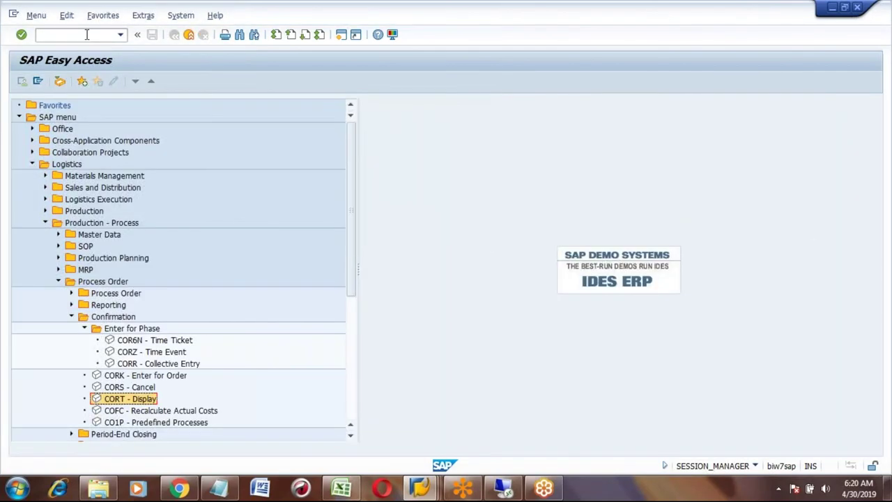
left_click(86, 35)
type("COGI")
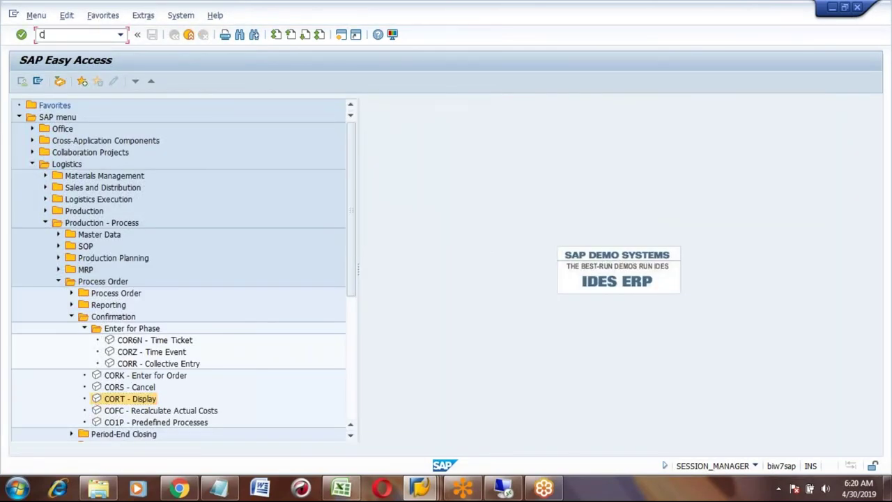
key("Return")
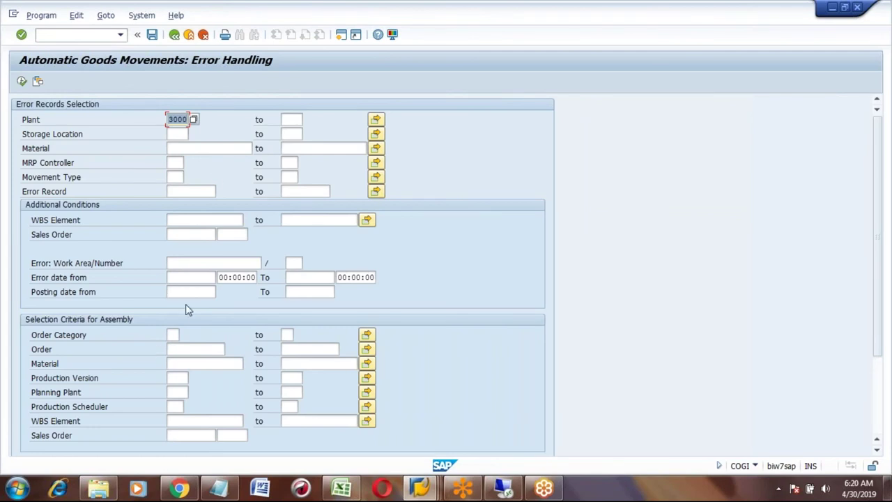
- List goods-movement errors posted from 04/30/2019 and select the BARLEY record
left_click(184, 293)
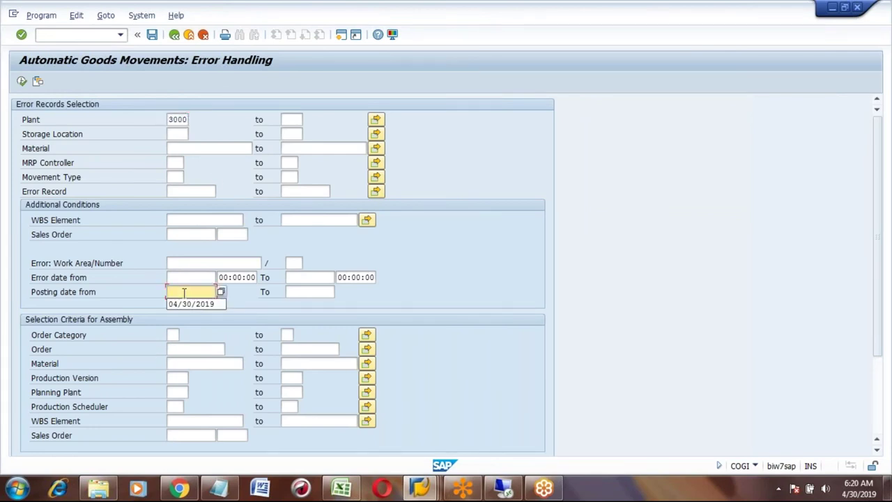
key("Down")
key("Return")
left_click(21, 82)
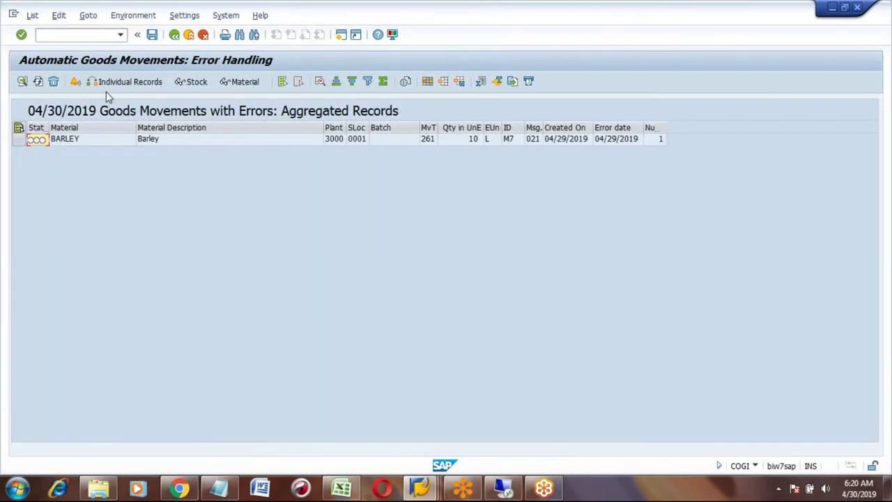
left_click(19, 139)
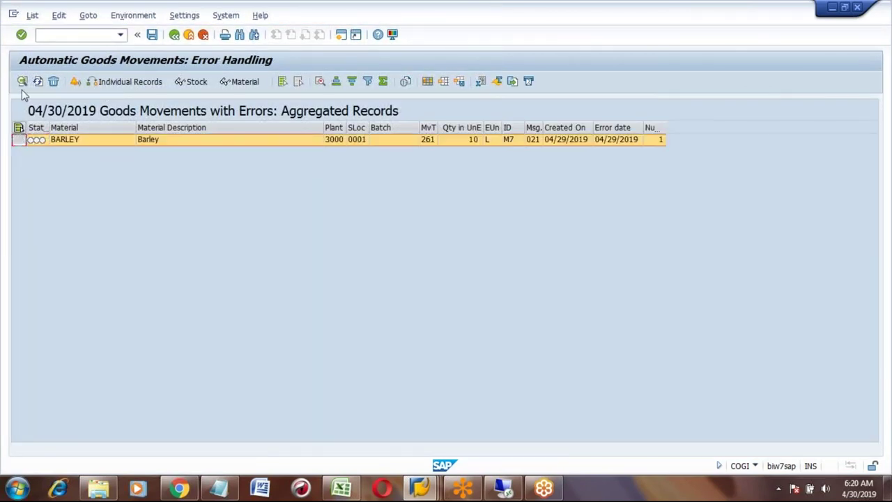
- Open the BARLEY 10 L movement 261 error, verify storage location 0001, and repost it
left_click(358, 139)
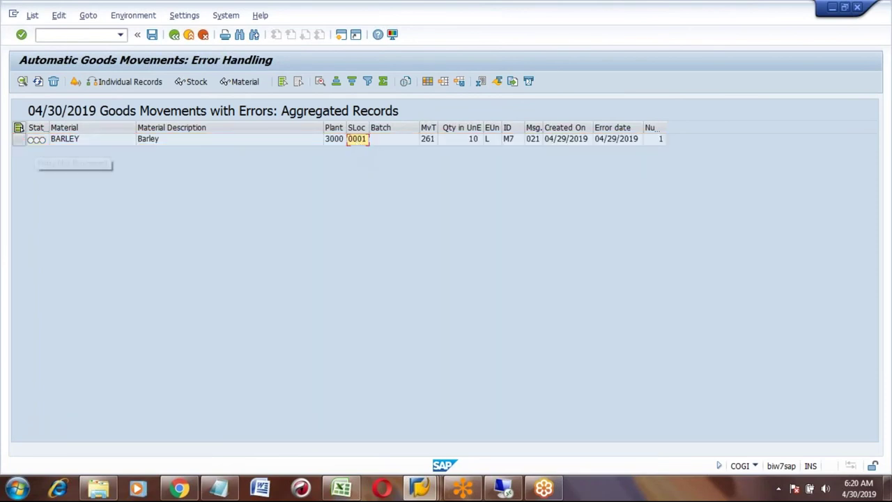
left_click(19, 139)
left_click(22, 81)
left_click(242, 148)
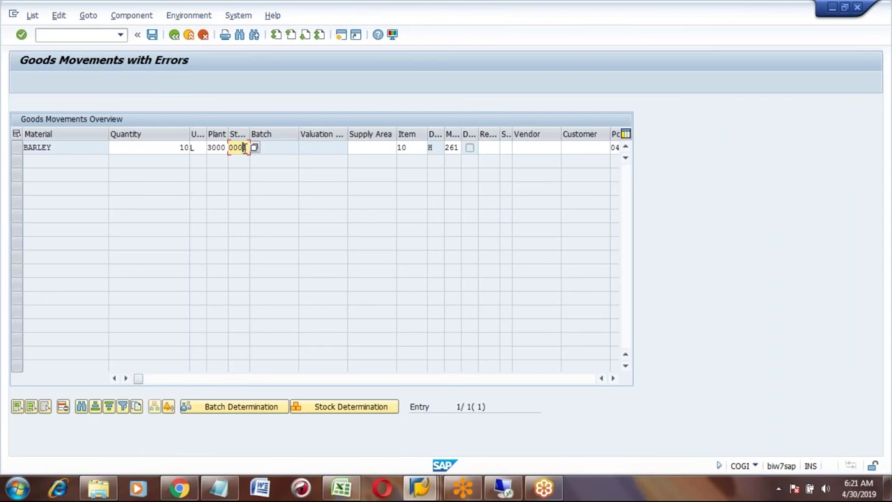
left_click(19, 151)
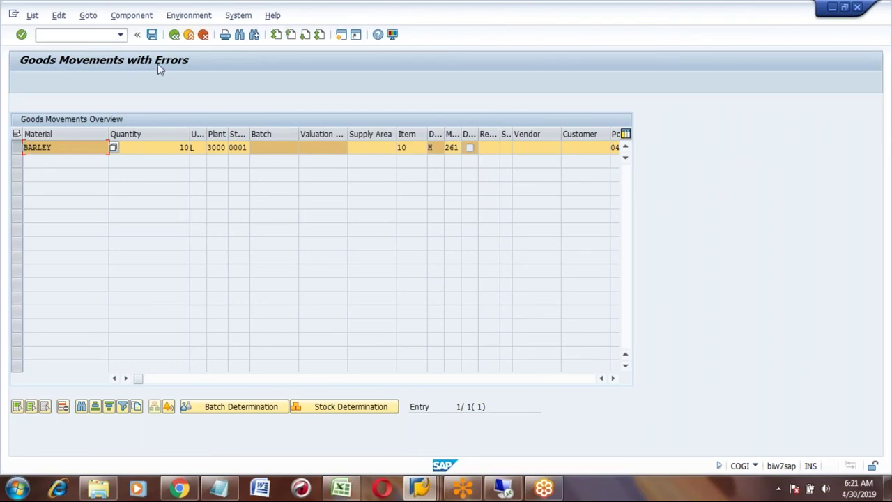
left_click(153, 36)
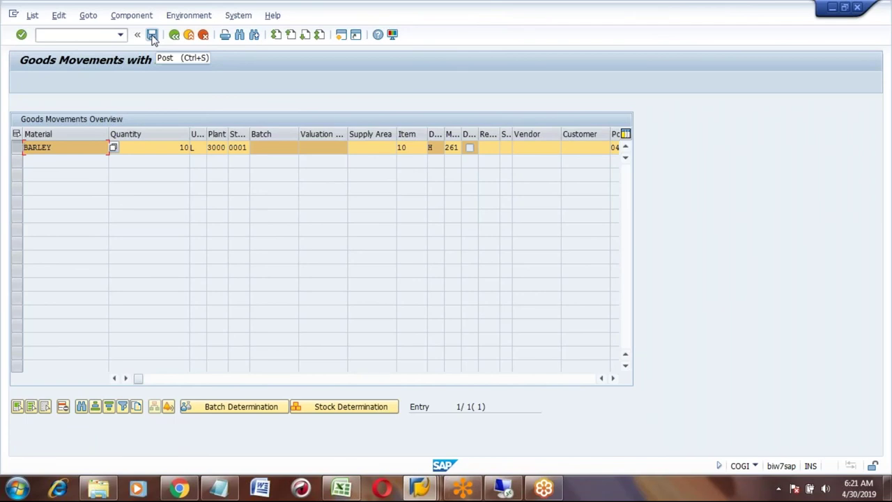
left_click(152, 35)
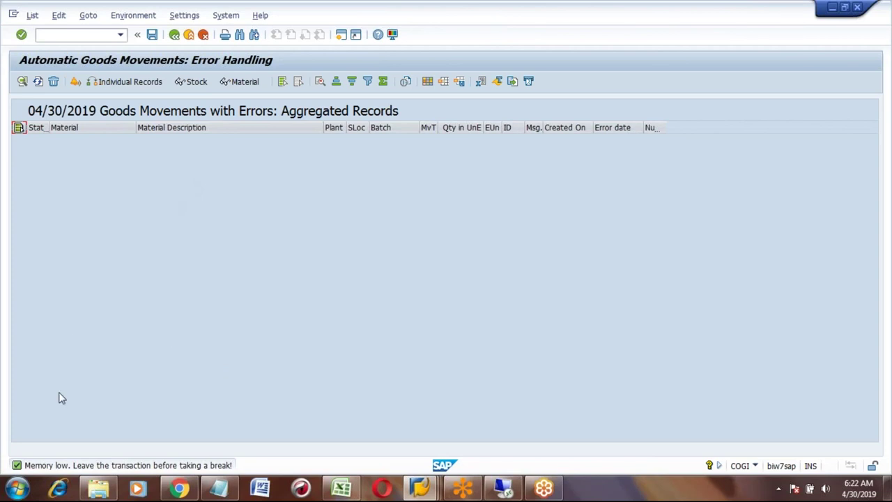
- Refresh, then rerun COGI for postings from 04/30/2019 to confirm no errors remain
left_click(37, 82)
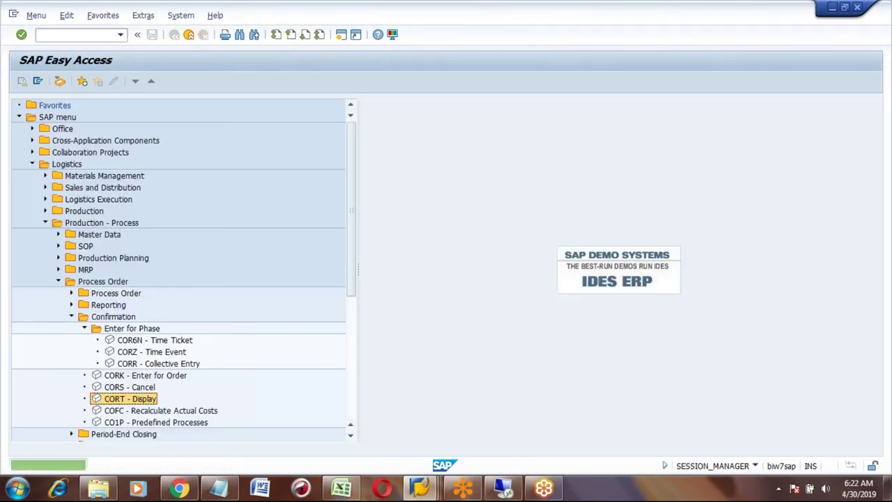
left_click(77, 35)
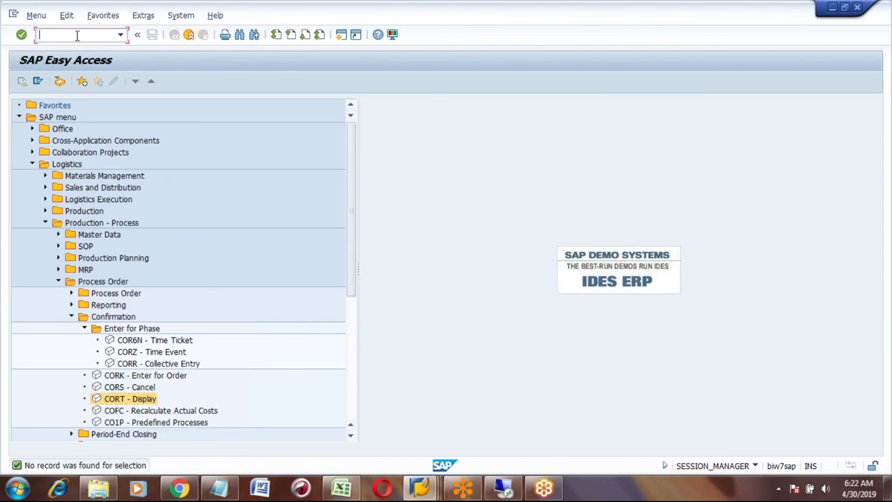
key("Down")
key("Return")
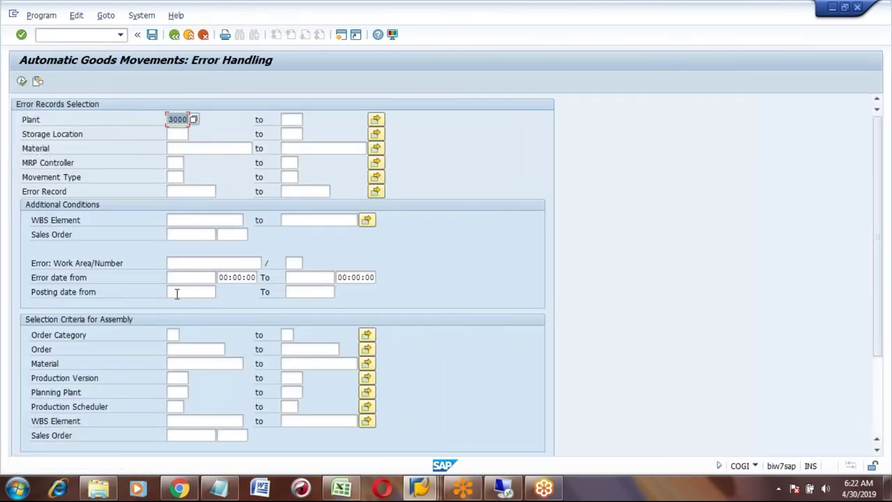
left_click(175, 292)
key("Down")
key("Return")
key("F8")
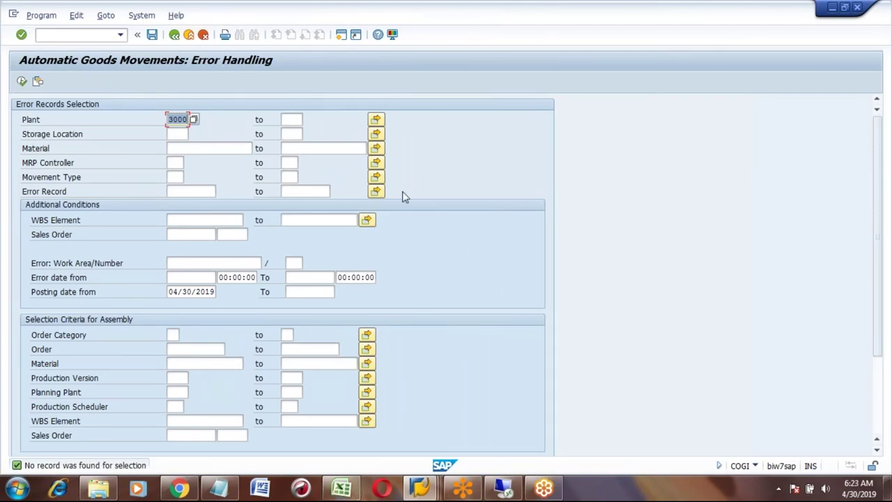
- Return to SAP Easy Access and select COR6N - Time Ticket in the menu
left_click(174, 36)
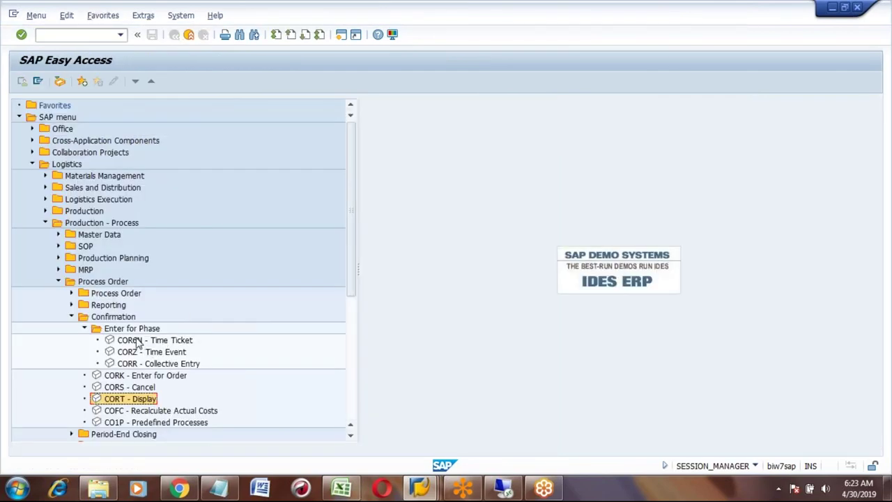
left_click(139, 340)
- Load phase 0030 of process order 70000702 in the COR6N time ticket
double_click(160, 342)
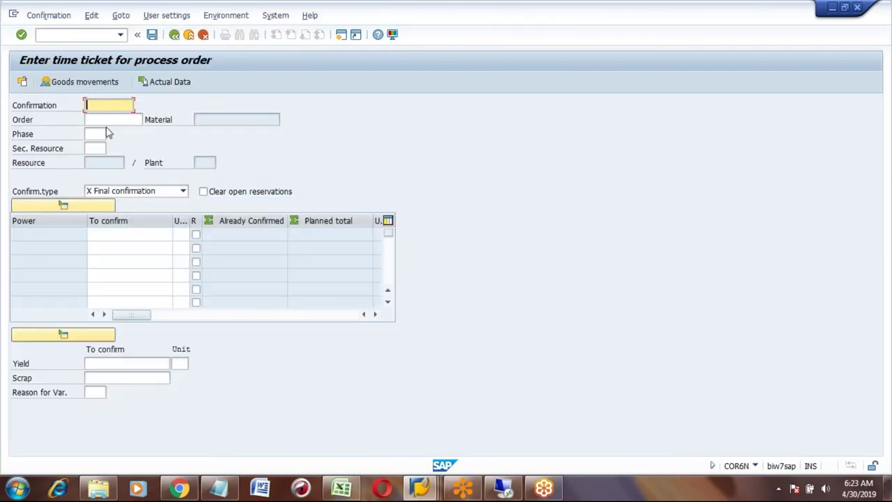
left_click(103, 121)
type("70000702")
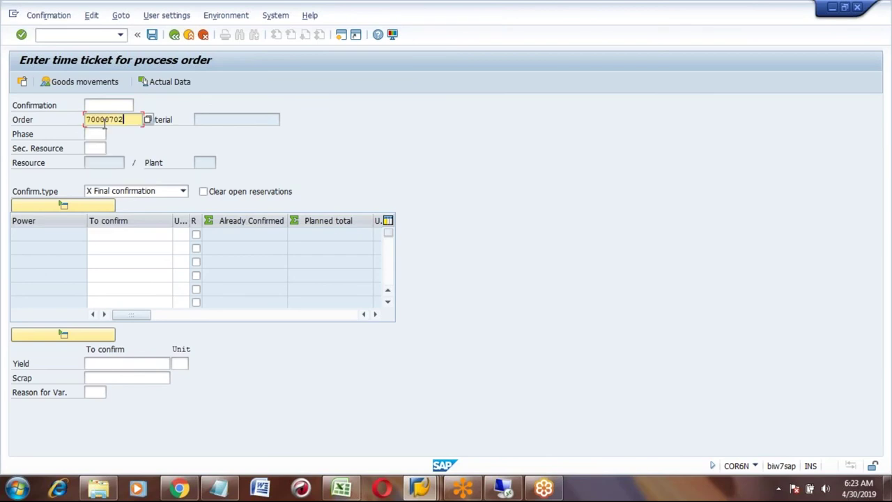
key("Tab")
type("0030")
key("Return")
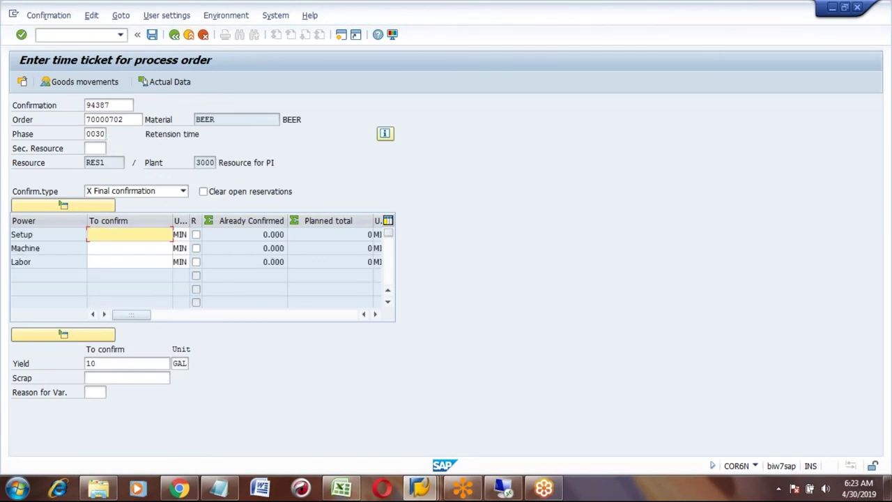
- Confirm 100 MIN machine time for phase 0030 and save the ticket
left_click(136, 248)
type("100")
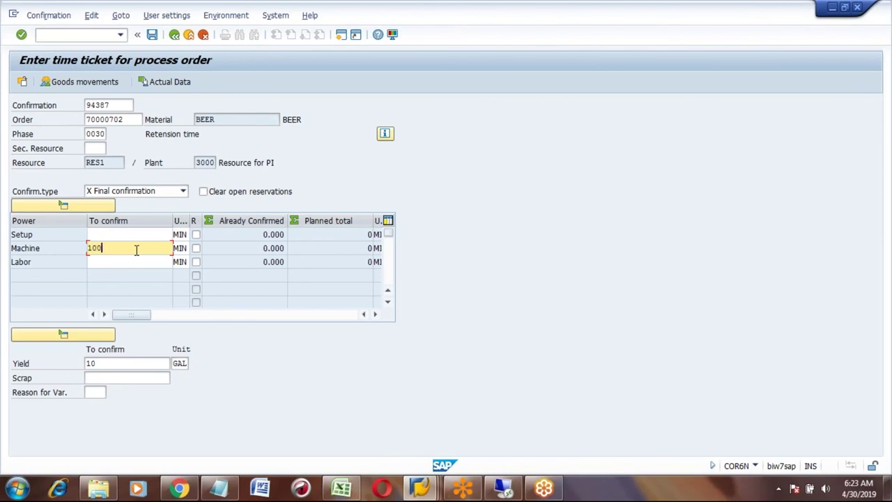
key("Return")
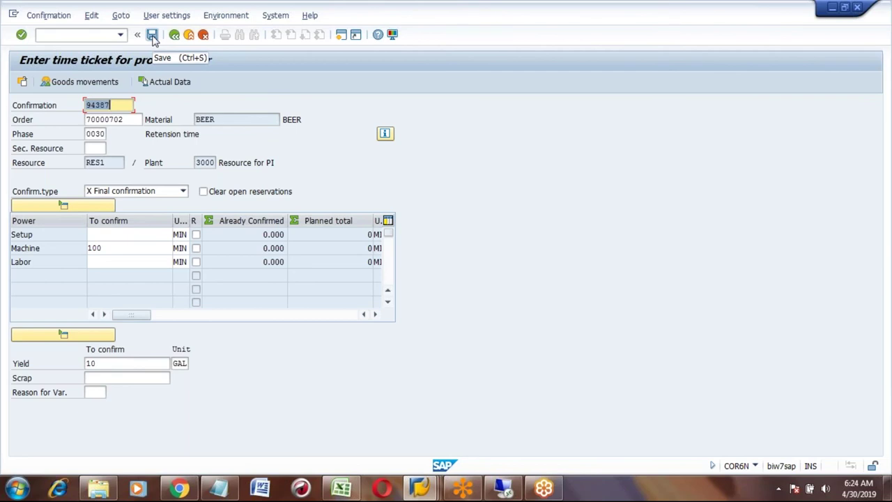
left_click(152, 35)
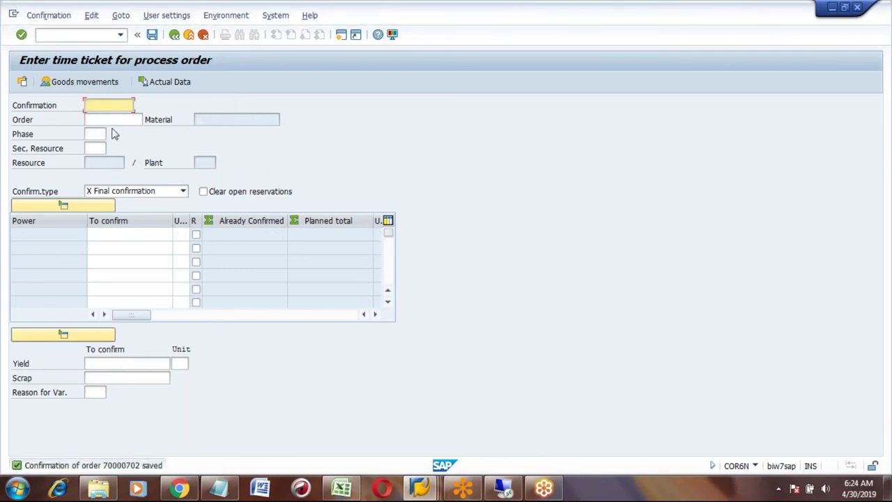
- Try loading phase 0040 of order 70000702, which is rejected as not confirmable
left_click(108, 120)
left_click(106, 129)
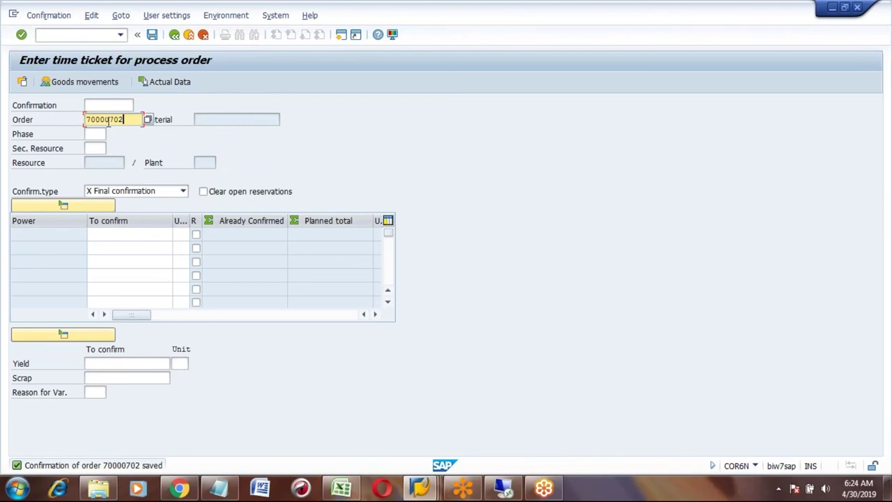
key("Tab")
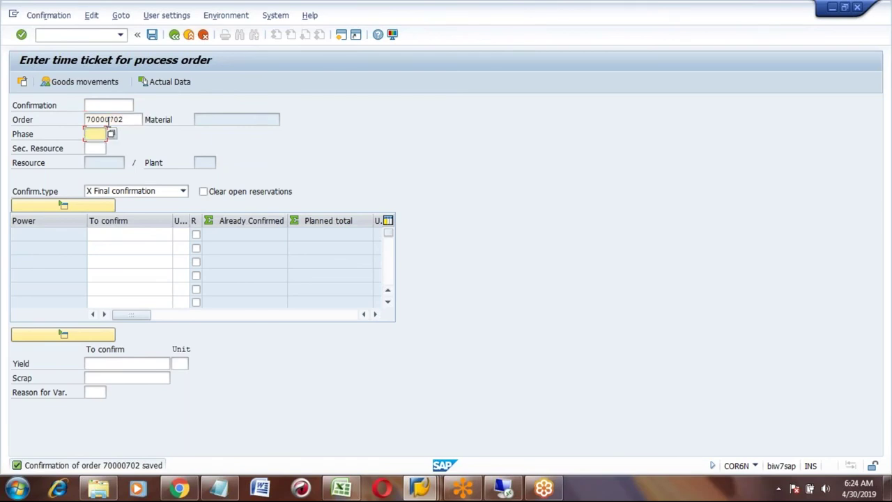
type("0040")
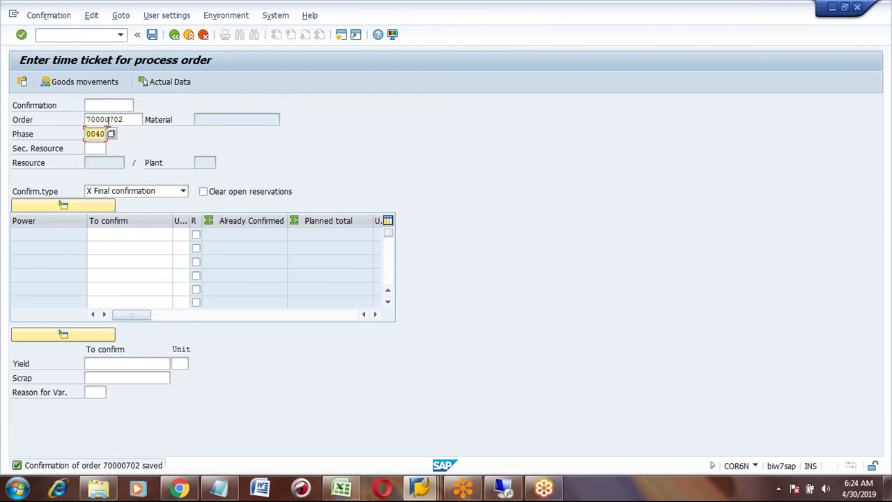
key("Return")
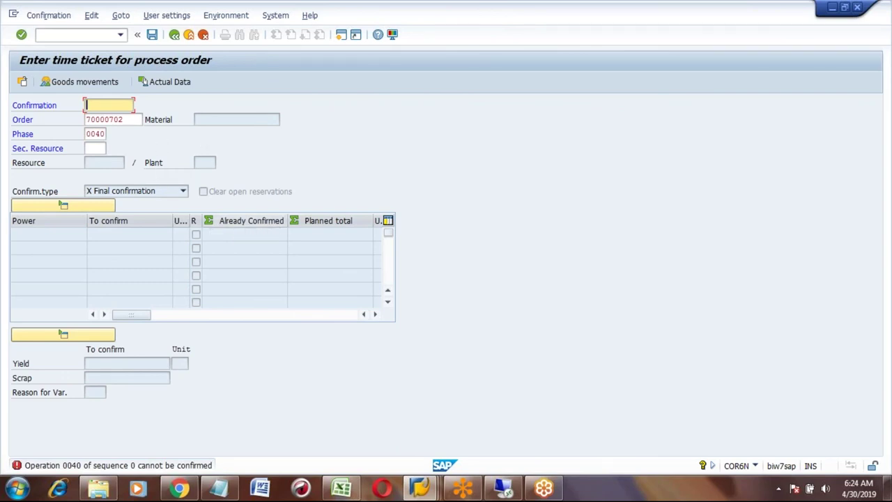
left_click(426, 486)
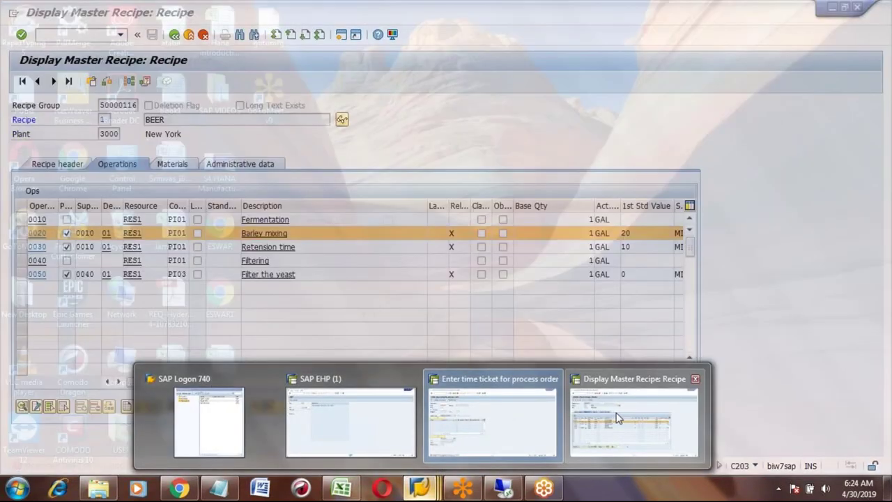
- Review the BEER recipe operations, noting 0040 Filtering isn't a phase, then return to the time ticket
left_click(617, 419)
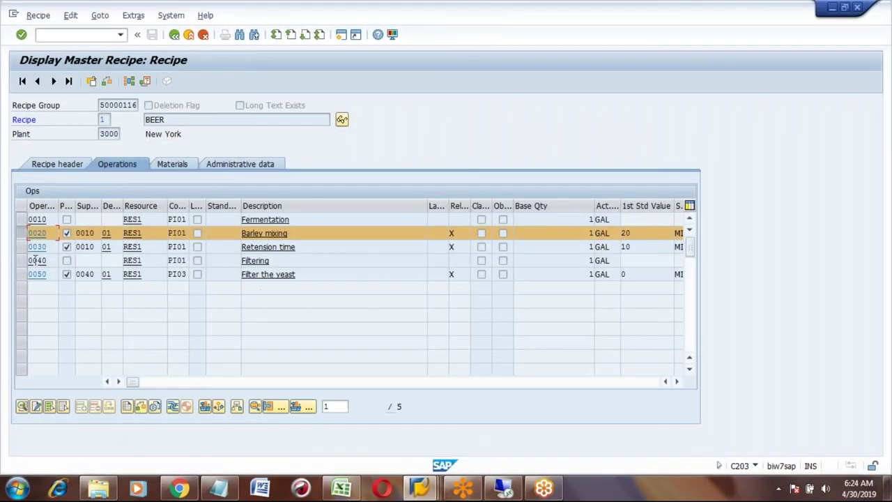
left_click(21, 234)
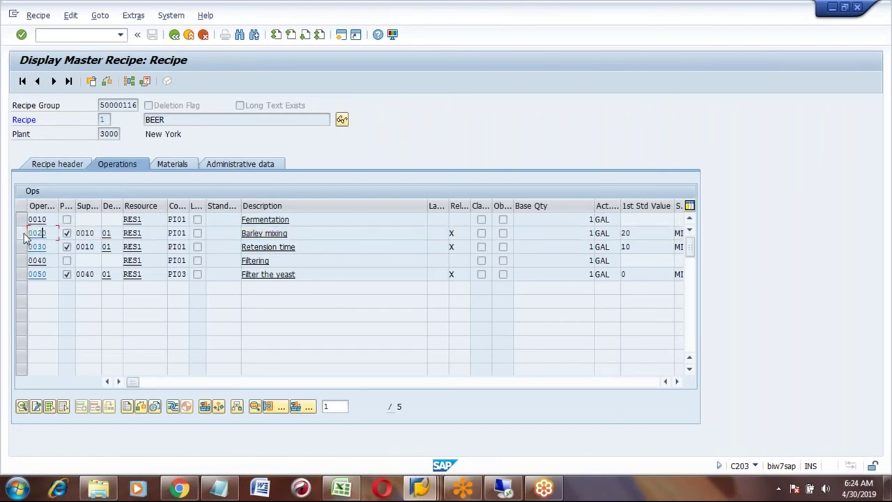
left_click(22, 234)
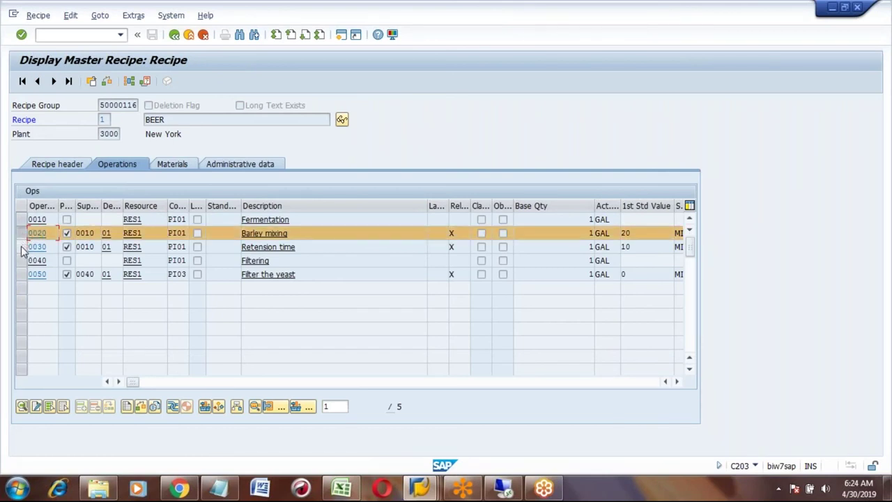
left_click(21, 247)
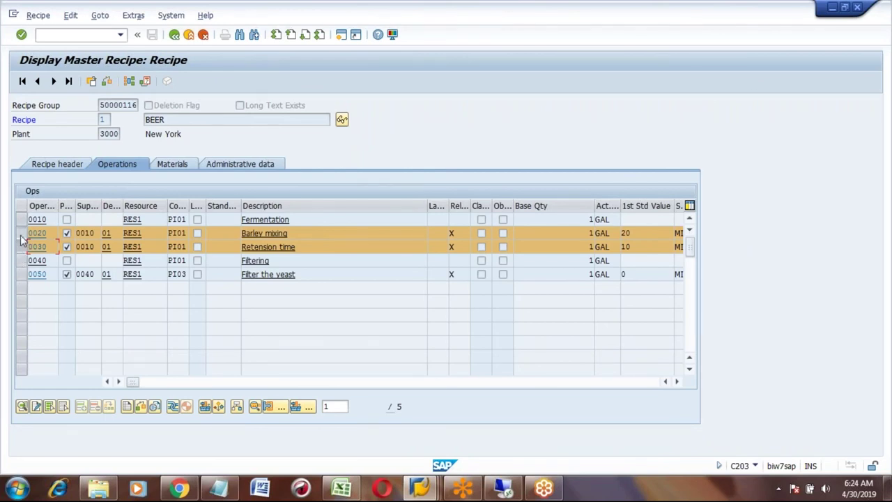
left_click(21, 235)
left_click(22, 246)
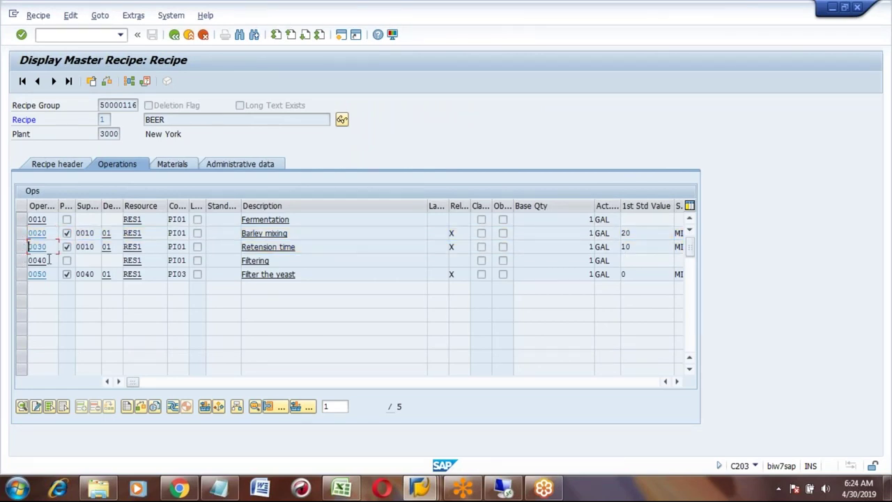
left_click(21, 261)
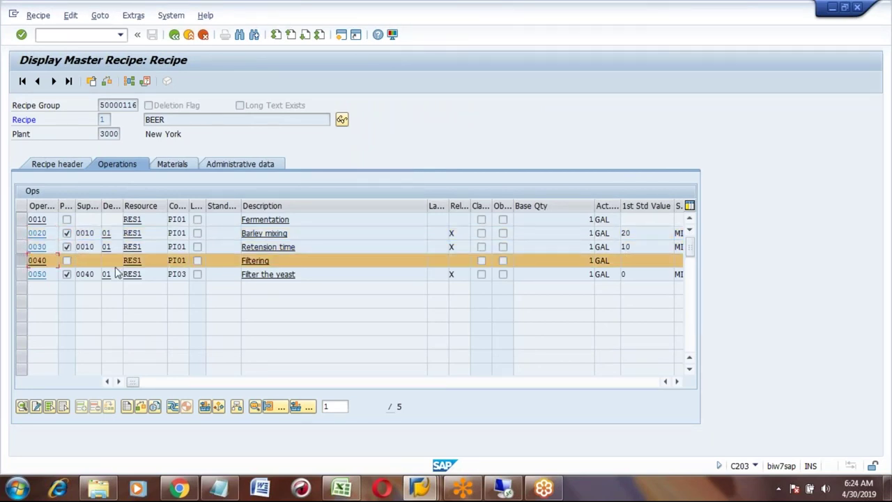
left_click(22, 274)
left_click(22, 260)
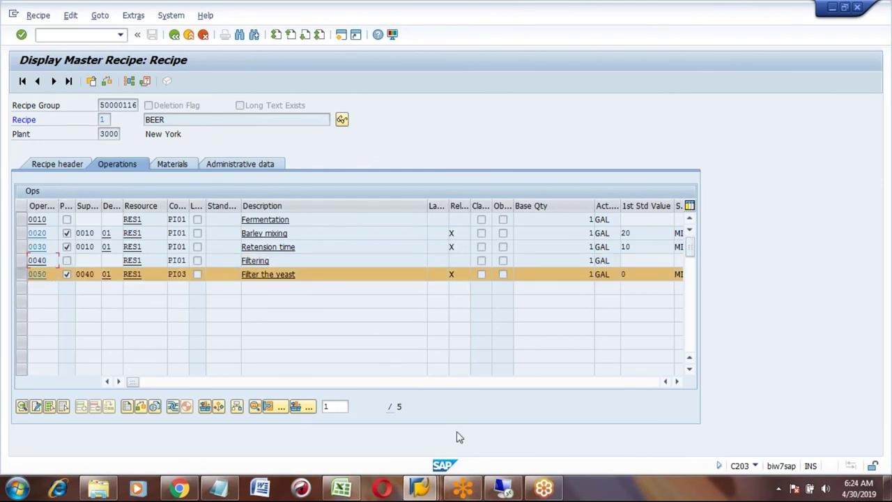
left_click(420, 494)
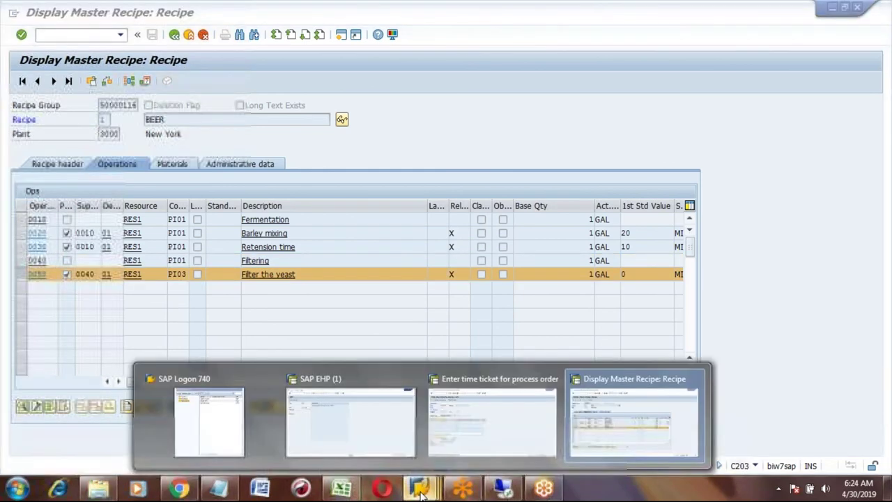
left_click(484, 423)
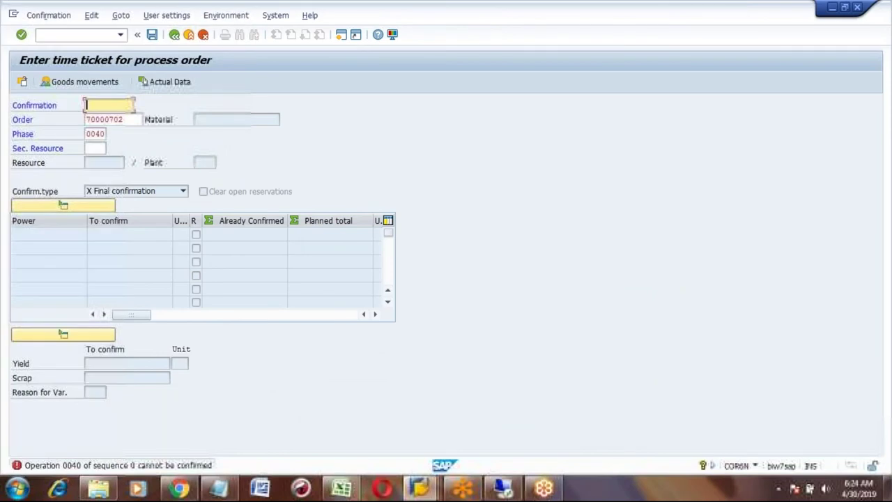
- Load phase 0050 Filter the yeast with 60 MIN machine time
left_click(101, 133)
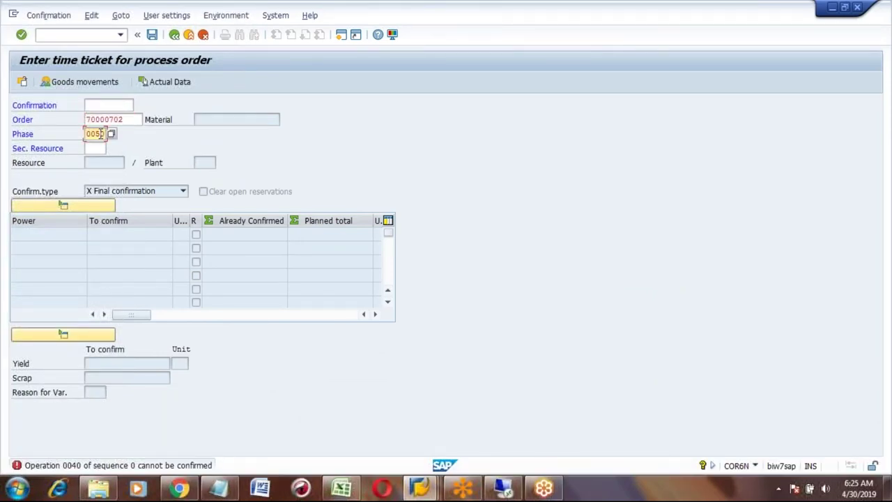
type("0050")
key("Return")
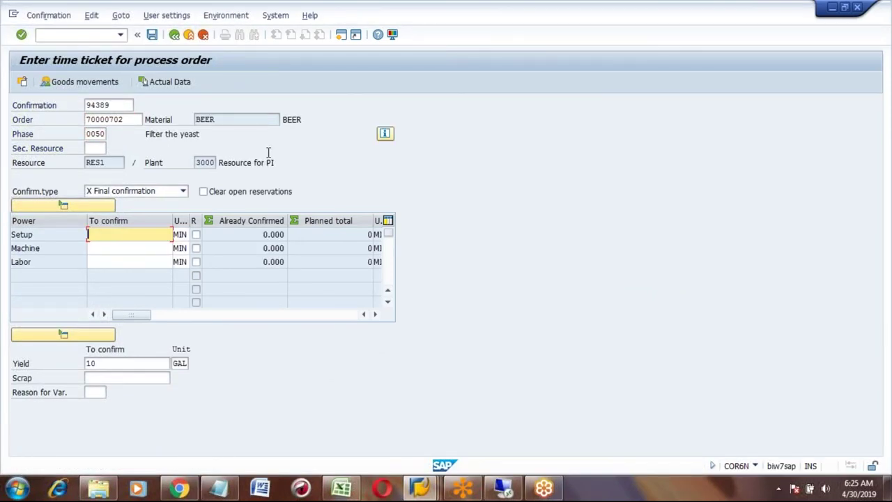
left_click(128, 250)
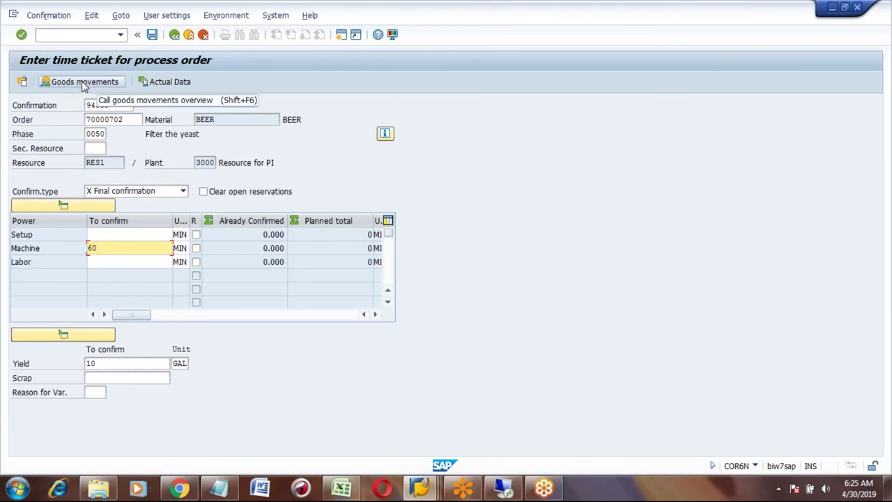
- Check the empty goods movements overview, then exit the ticket without saving
left_click(84, 82)
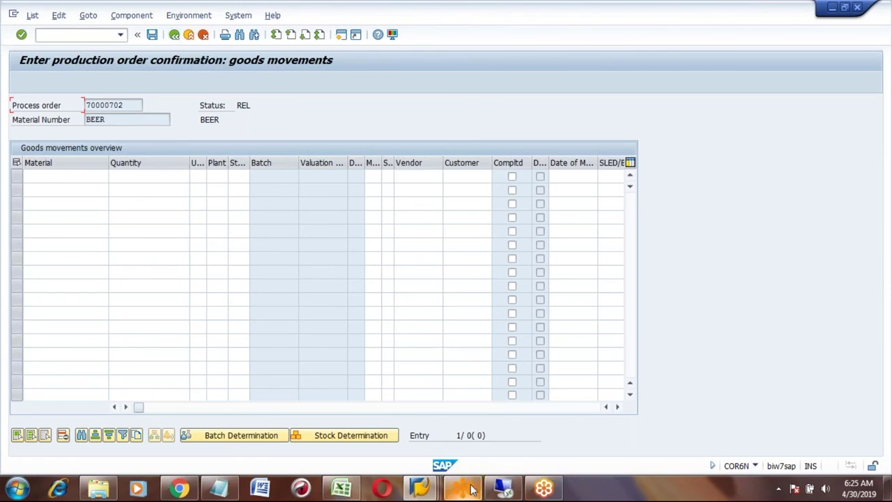
left_click(189, 34)
left_click(188, 34)
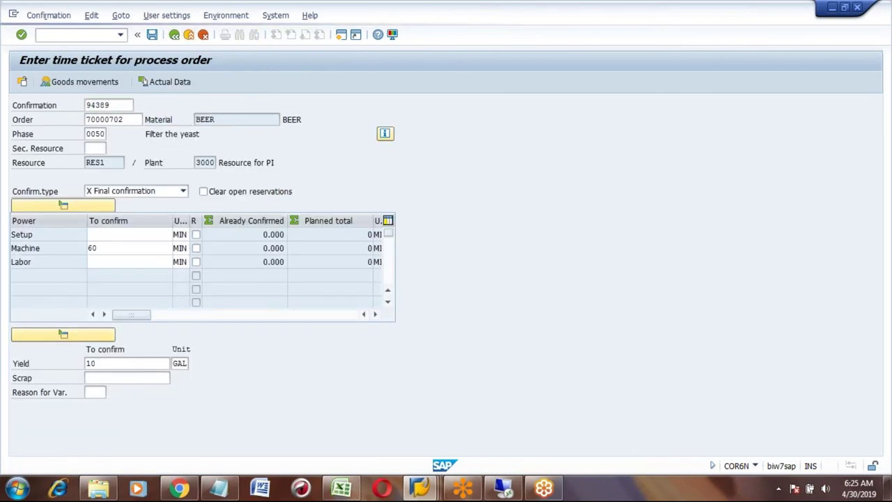
left_click(224, 255)
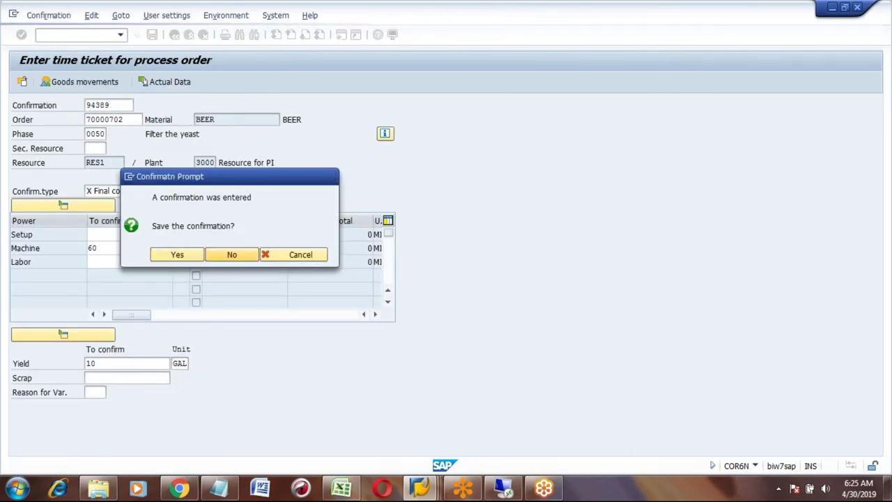
- Open order 70000702 in COR2 and display its operations overview
left_click(80, 36)
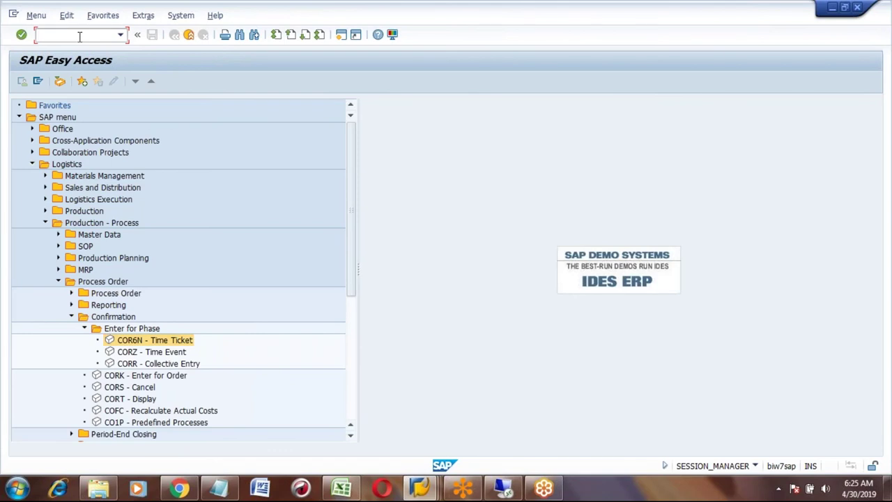
key("Return")
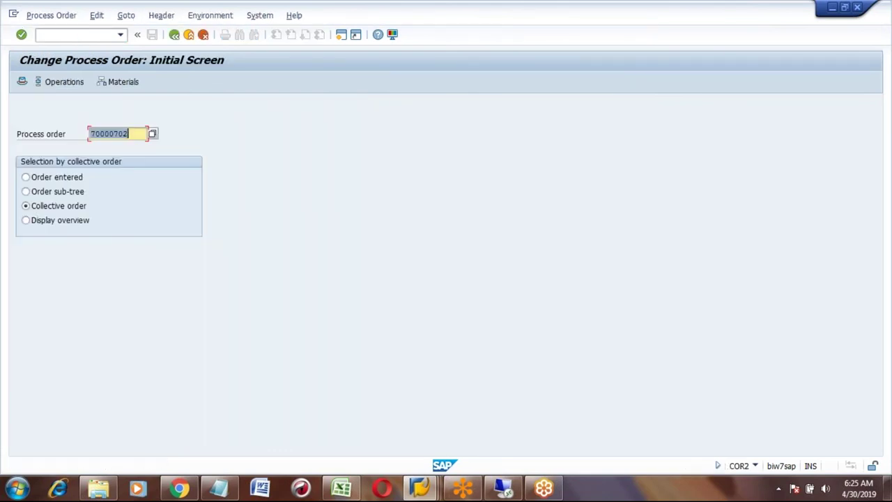
key("Return")
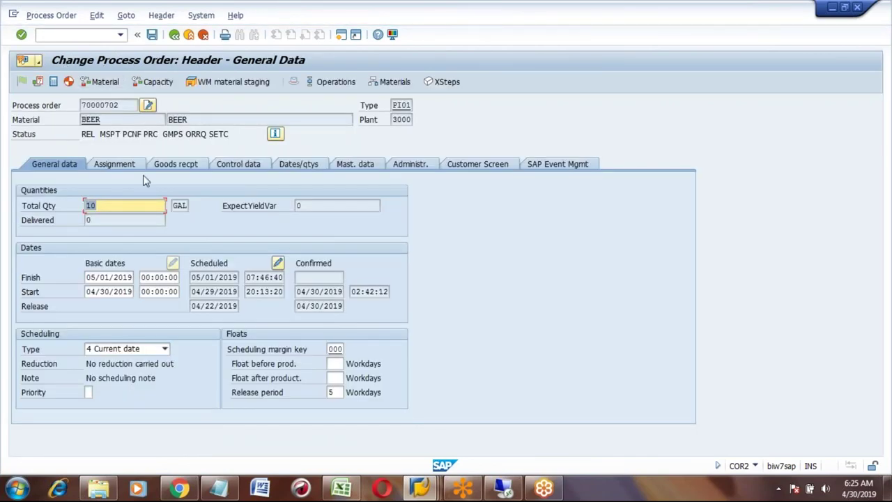
left_click(333, 82)
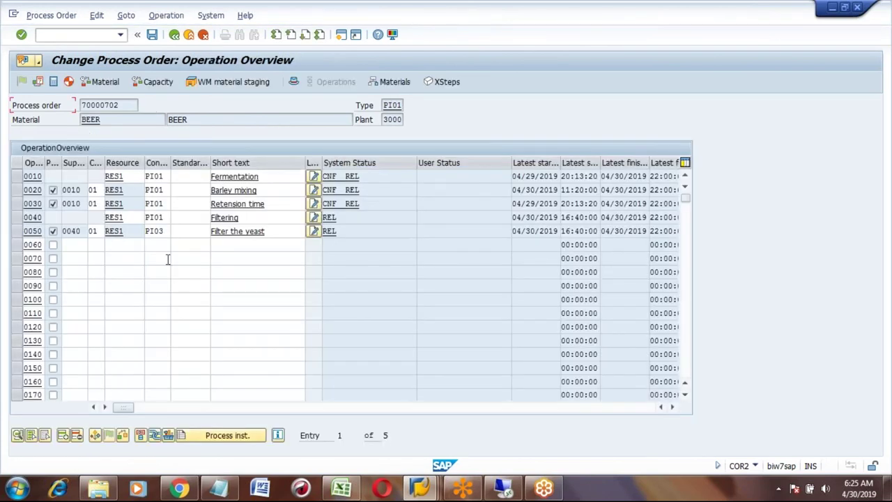
- Browse the control keys for operation 0050, checking PI04's automatic goods receipt, then cancel
left_click(152, 237)
left_click(174, 232)
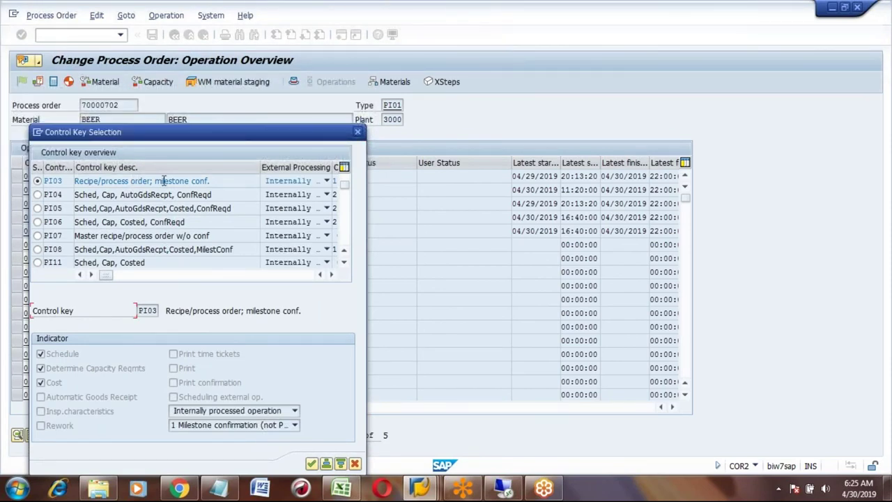
left_click(42, 396)
left_click(344, 249)
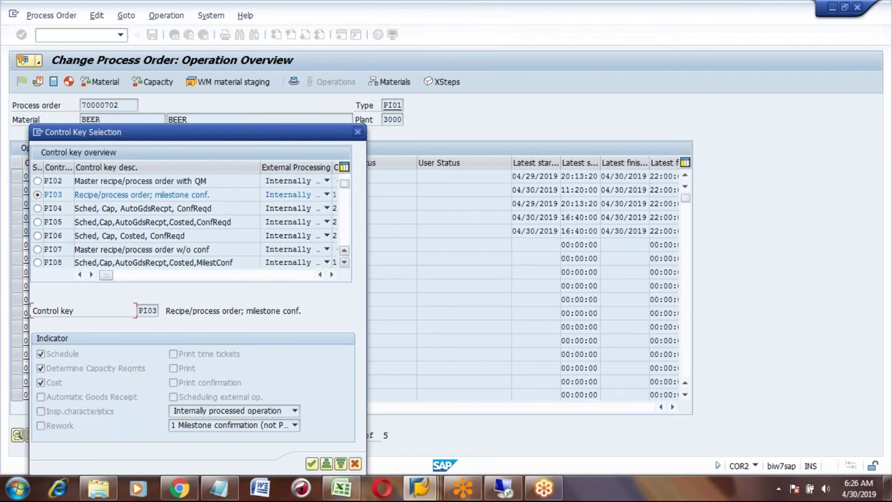
left_click(38, 209)
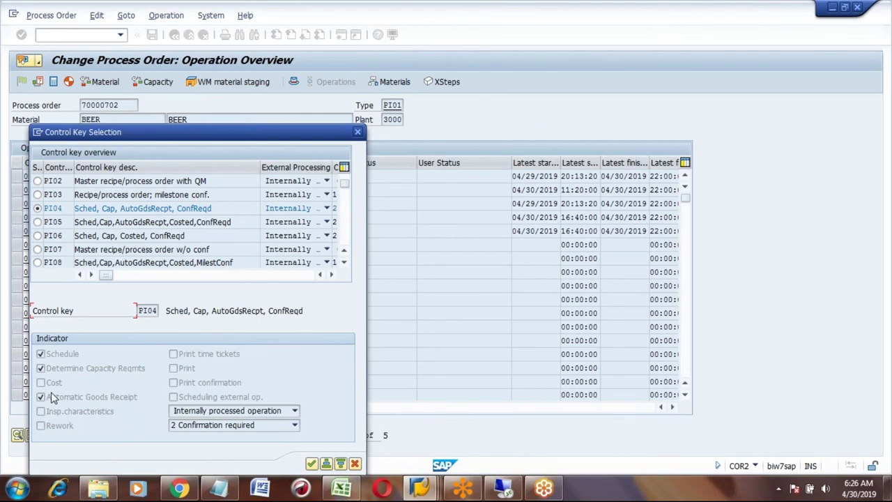
left_click(355, 464)
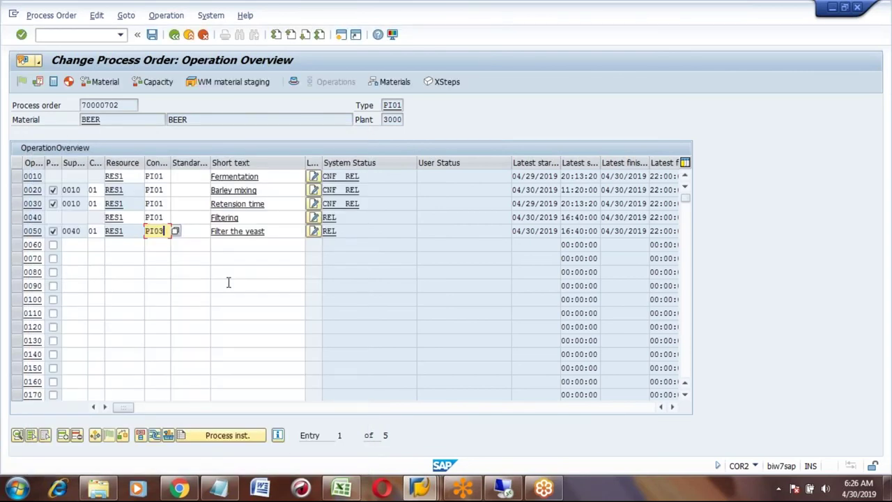
- Change operation 0050's control key from PI03 to PI04 and save order 70000702
key("F3")
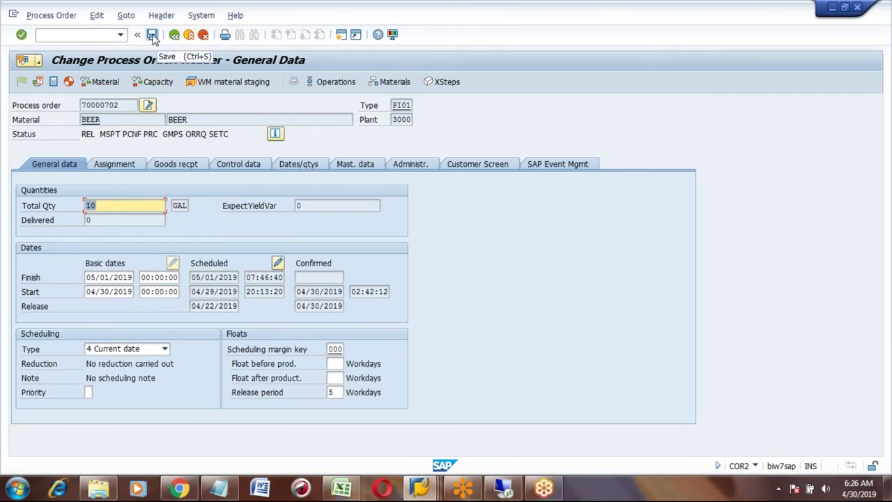
left_click(331, 82)
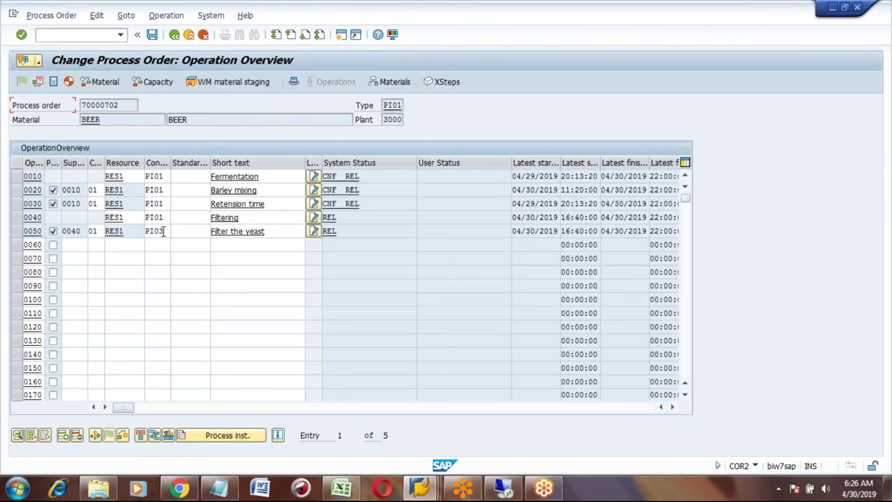
left_click(163, 232)
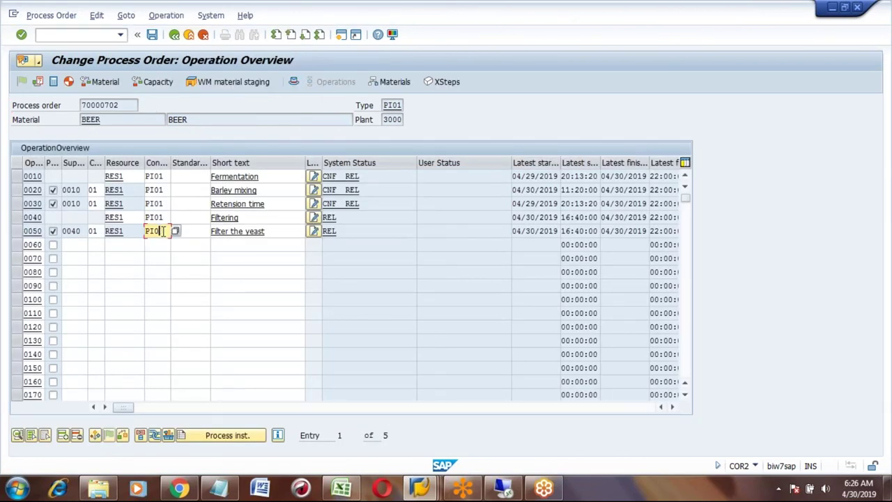
type("4")
key("Return")
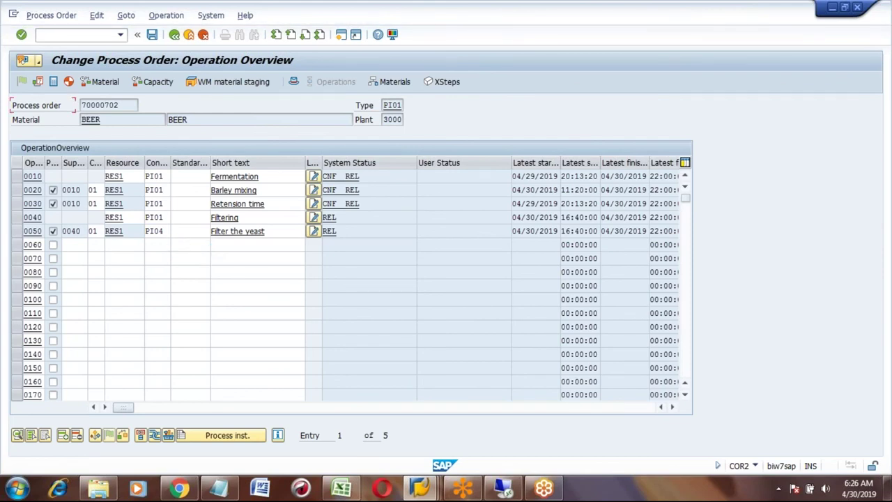
left_click(152, 35)
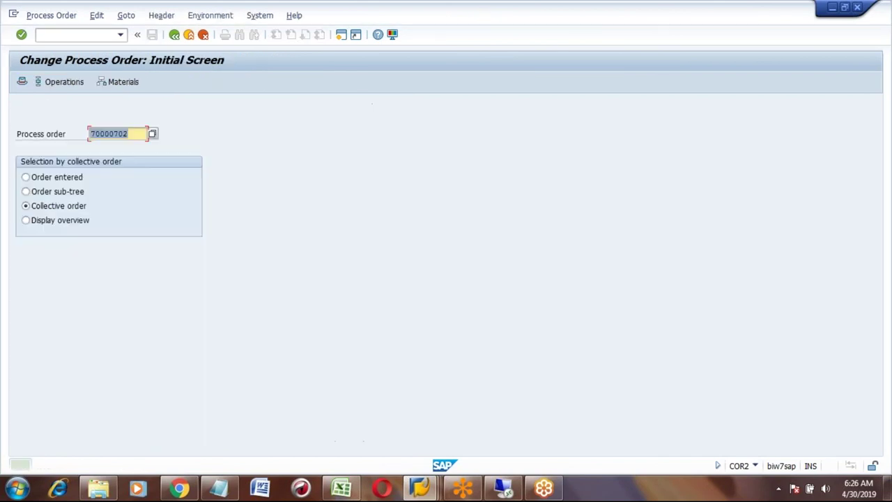
- Start the COR6N time ticket confirmation for order 70000702, phase 0050
left_click(175, 35)
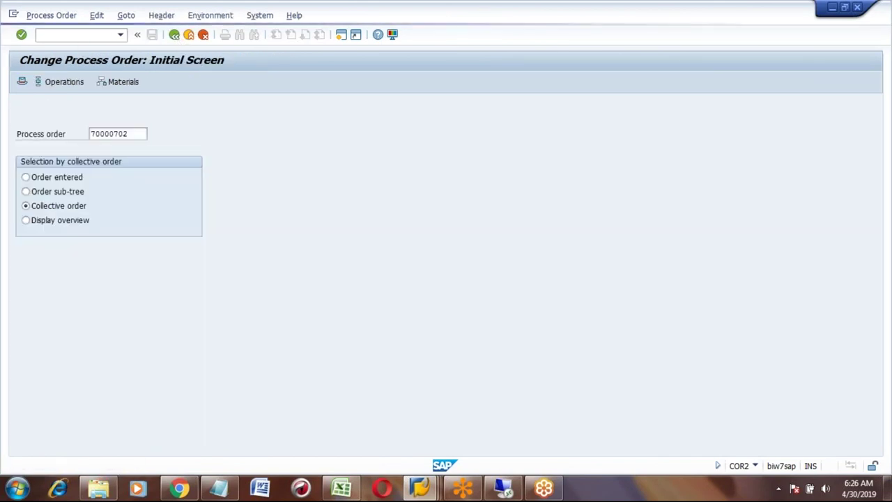
left_click(66, 35)
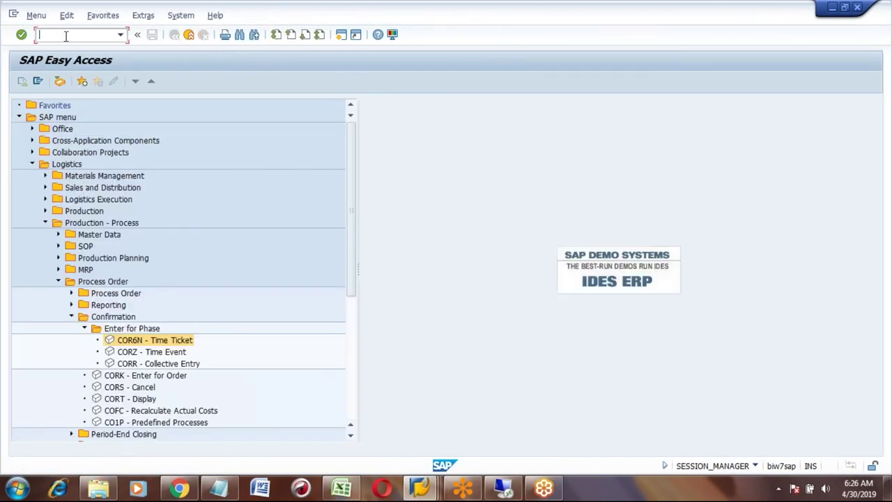
double_click(142, 341)
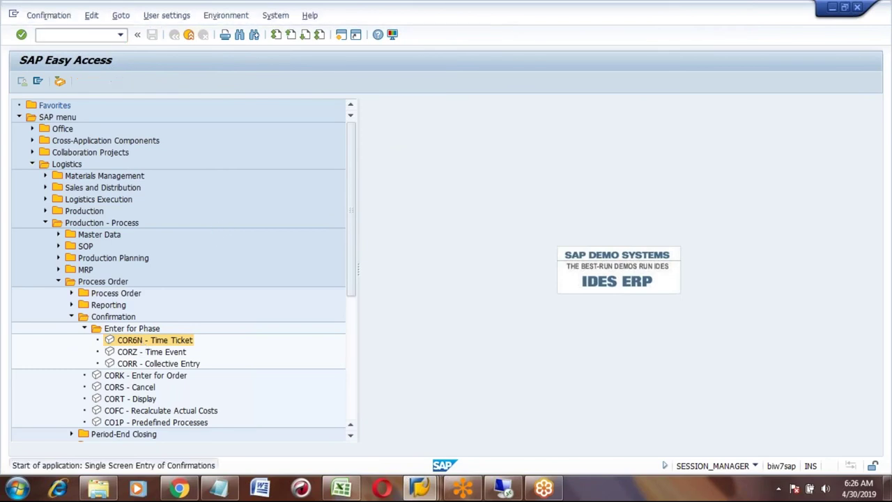
left_click(120, 122)
type("7")
key("Down")
key("Return")
key("Return")
key("Down")
key("Down")
key("Down")
key("Return")
key("Return")
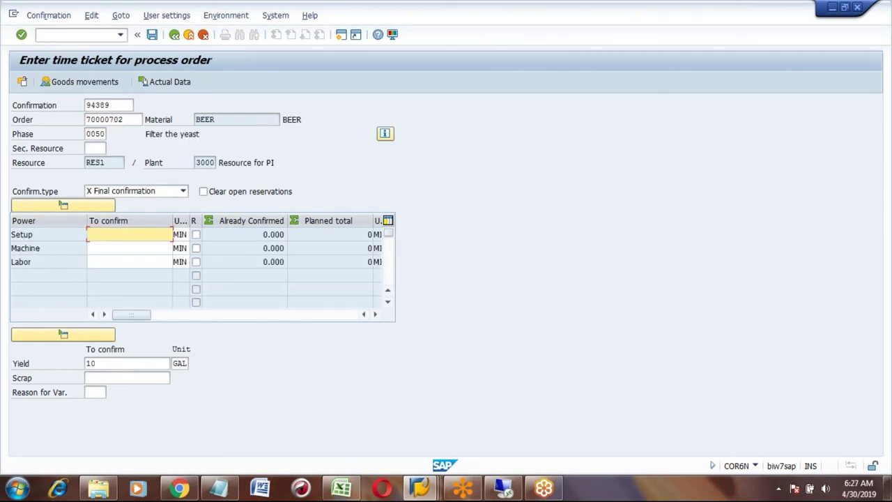
- Enter 60 MIN machine time to confirm and display the phase's goods movements
left_click(128, 248)
type("60")
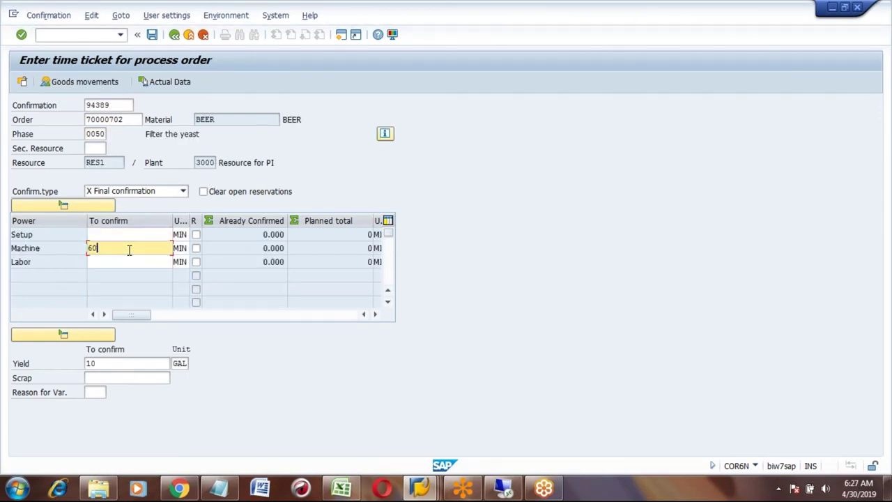
key("Return")
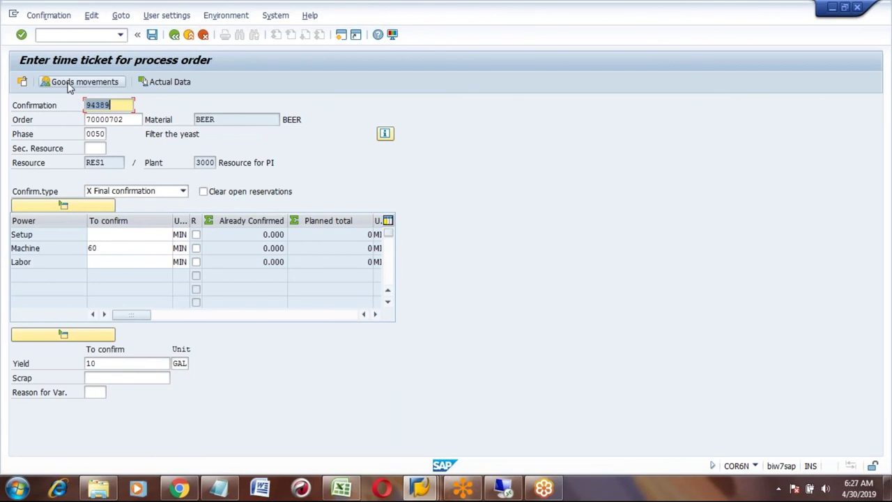
left_click(71, 84)
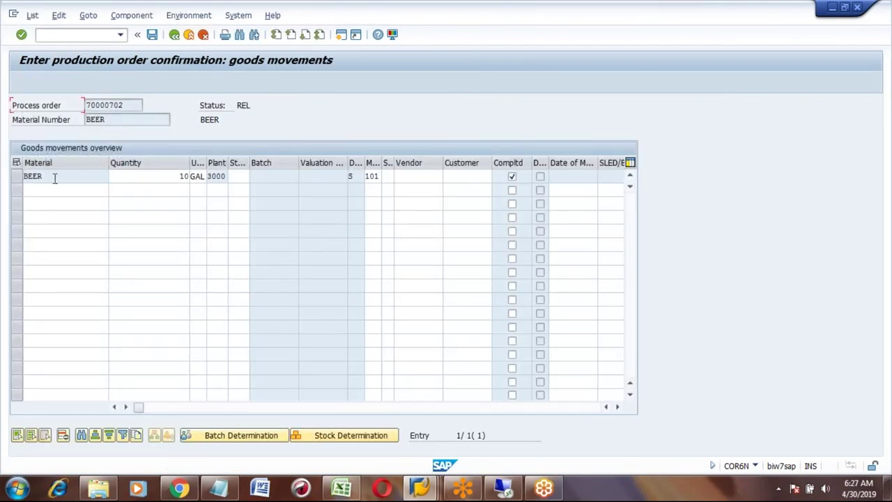
- Give the 10 GAL BEER receipt storage location 0001, post the confirmation, and return to the menu
left_click(243, 175)
type("00")
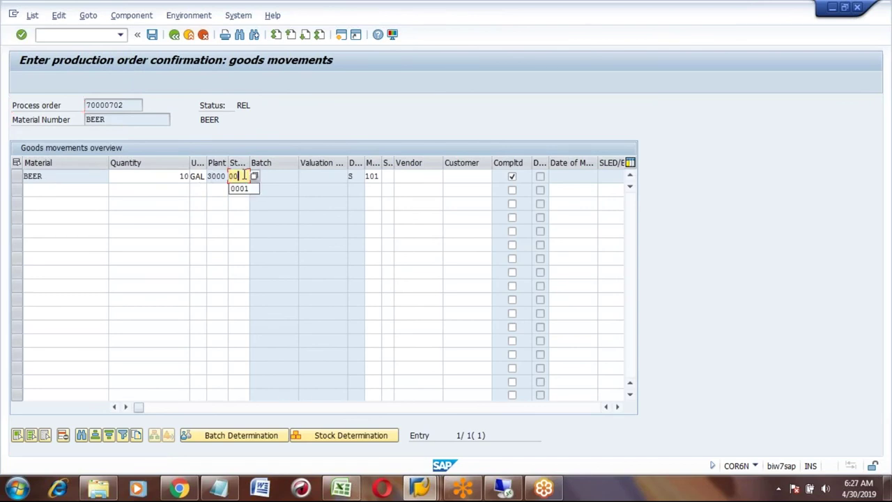
type("01")
key("Return")
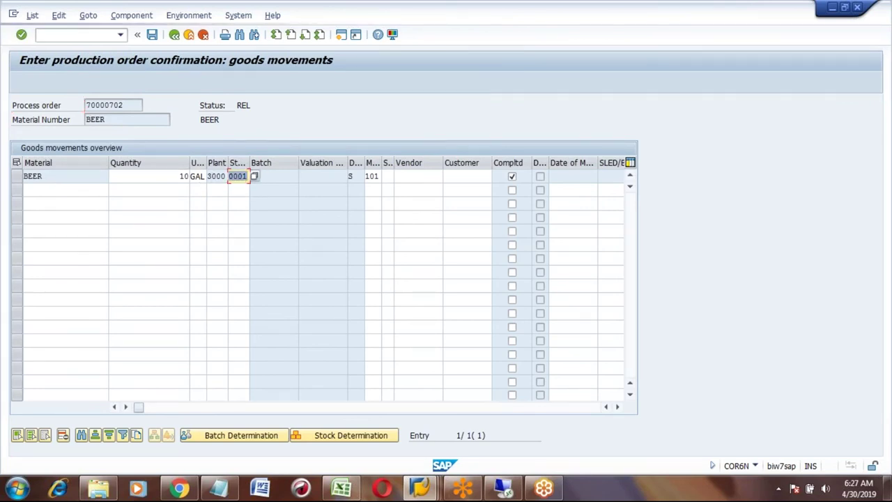
left_click(151, 35)
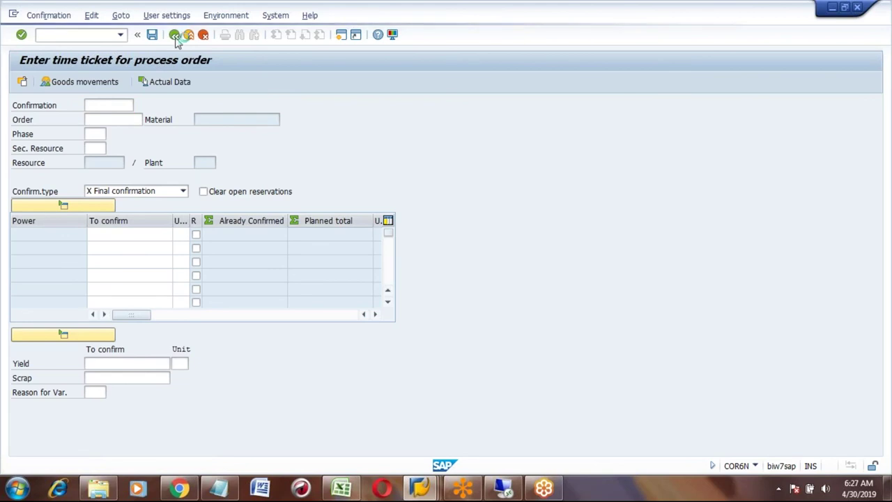
left_click(175, 36)
- Run MMBE for BEER in plant 3000 and check 10 GAL unrestricted stock in warehouse 0001
type("MMBE")
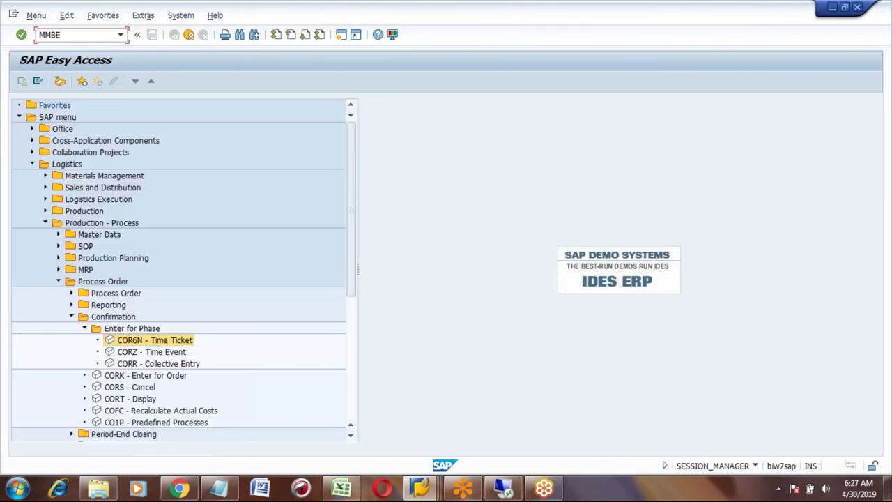
key("Return")
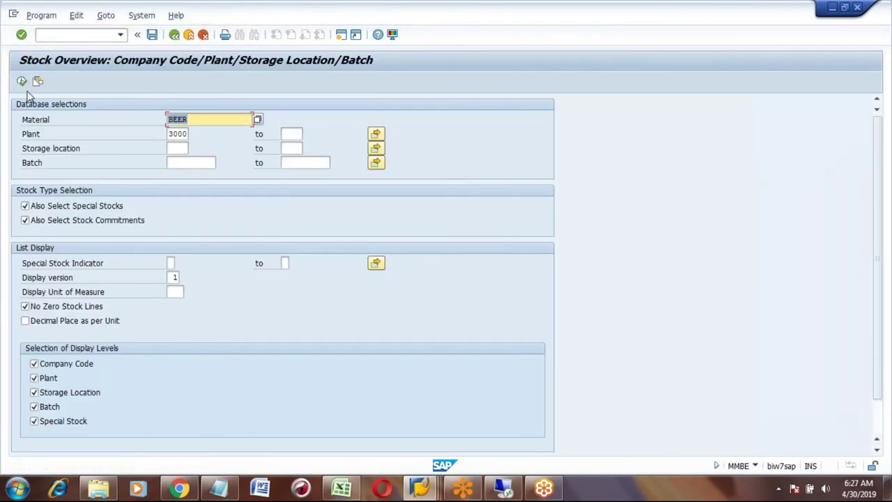
left_click(22, 81)
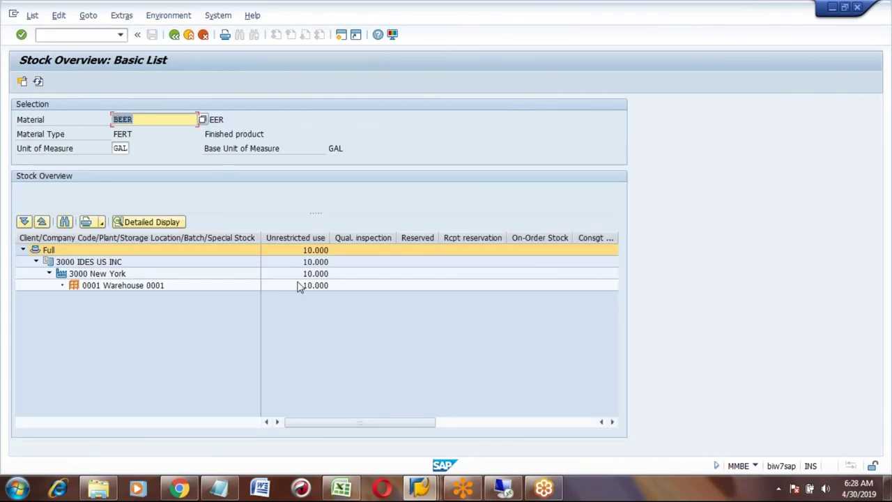
left_click(305, 285)
left_click(115, 286)
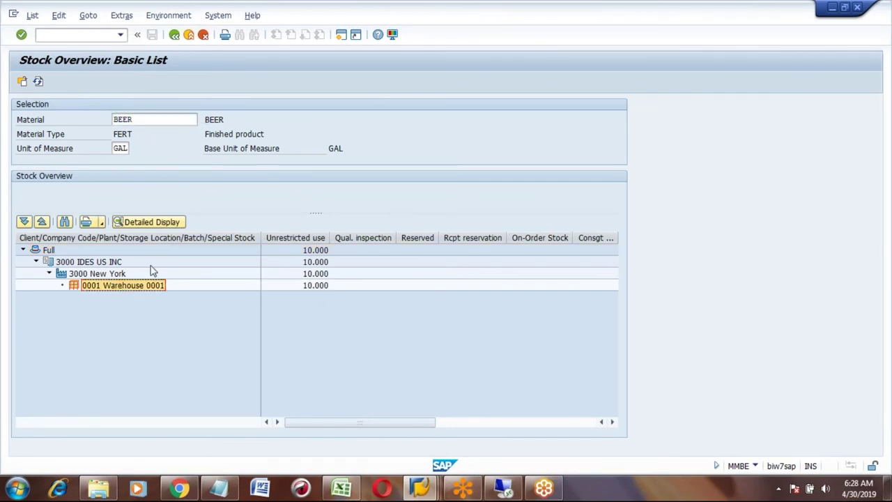
left_click(318, 290)
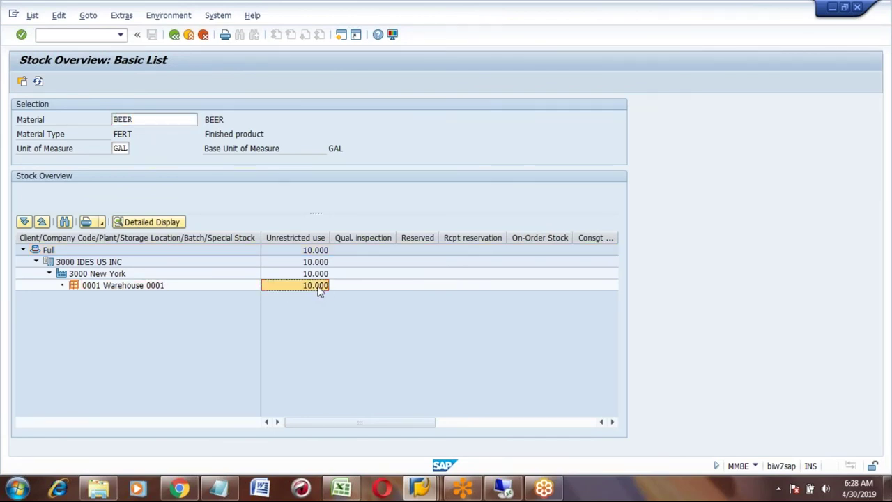
- Copy the Goods Movements heading block B497:D499 in the Excel notes
left_click(342, 491)
left_click(159, 192)
left_click(160, 185)
key("Up")
key("Up")
key("Up")
key("Up")
key("Up")
key("Up")
key("Up")
key("Up")
key("Up")
key("Up")
key("Down")
key("Left")
key("shift+Right")
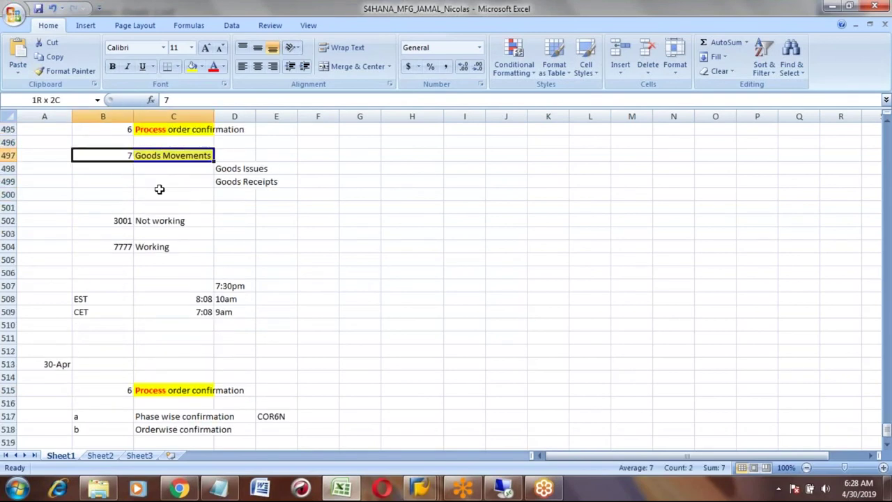
key("shift+Right")
key("shift+Down")
key("shift+Down")
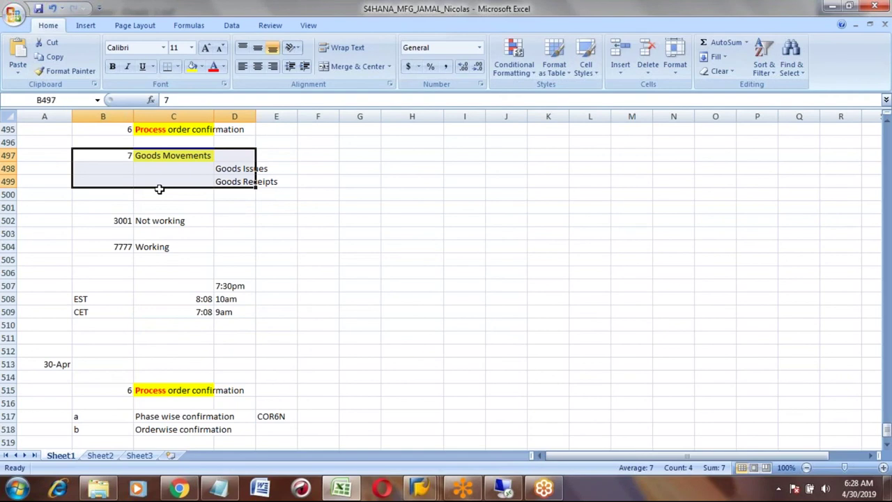
key("ctrl+c")
- Paste the Goods Movements block at B524 and bring the remote SAP Logon window forward
key("Down")
key("Down")
key("Down")
key("Down")
key("Down")
key("Down")
key("Down")
key("Down")
key("Down")
key("Down")
key("Down")
key("Down")
key("Down")
key("Down")
key("Down")
key("Down")
key("Down")
key("Down")
key("Down")
key("Down")
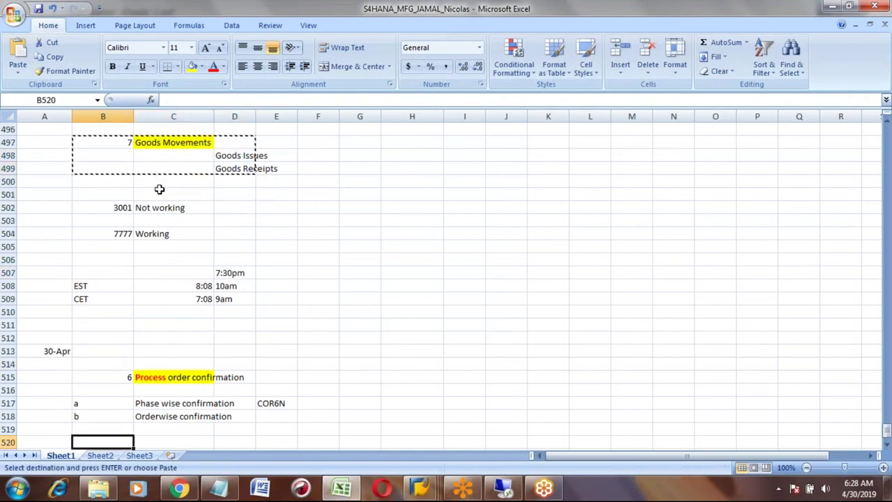
key("Down")
key("Down")
key("Down")
key("Down")
key("Down")
key("Down")
key("Down")
key("Down")
key("Down")
key("Down")
key("Down")
key("Up")
key("Up")
key("Up")
key("Up")
key("Up")
key("Up")
key("Up")
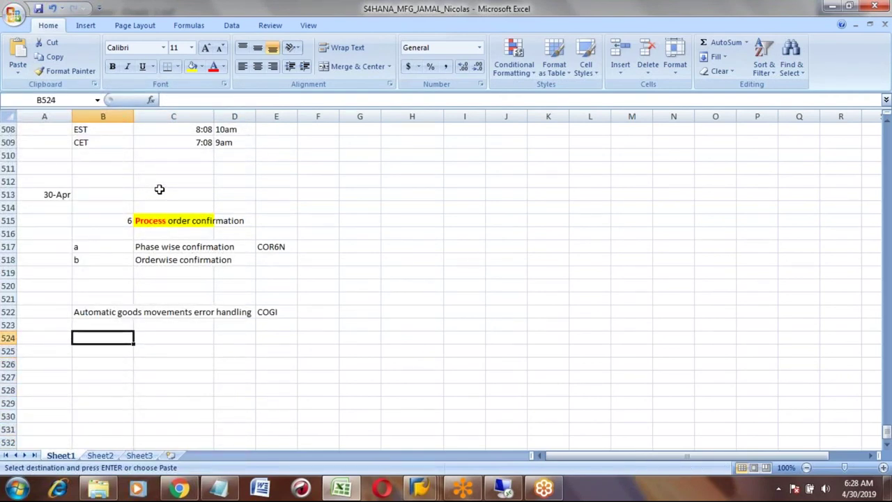
key("ctrl+v")
key("Down")
key("Down")
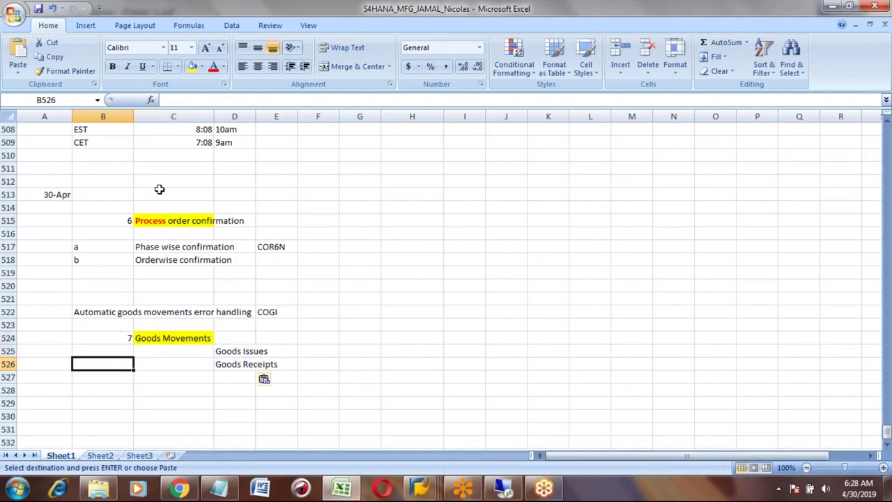
key("Escape")
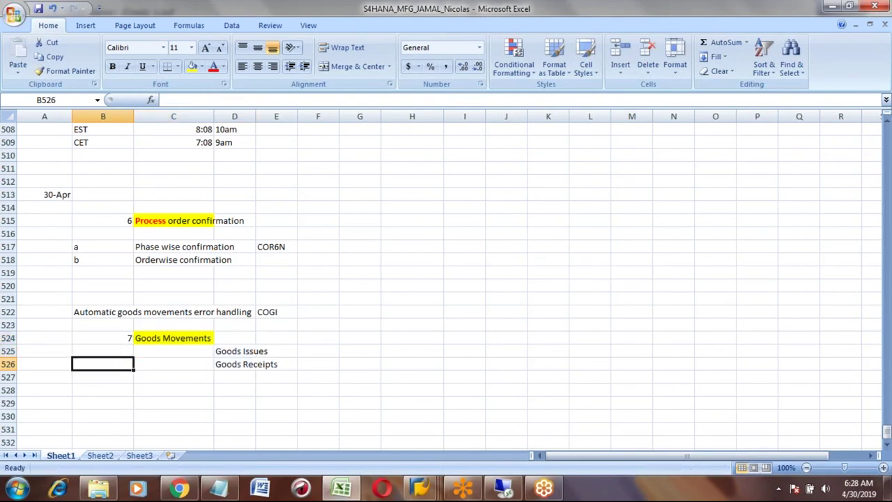
key("Up")
key("Up")
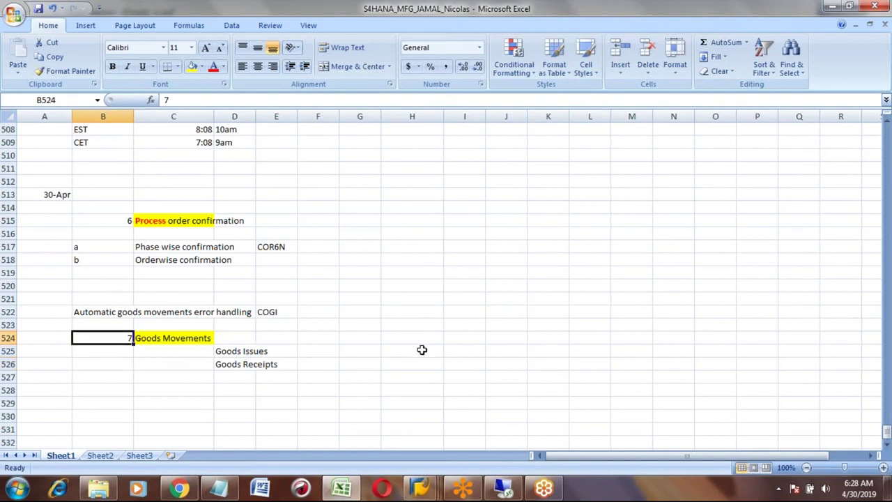
left_click(505, 490)
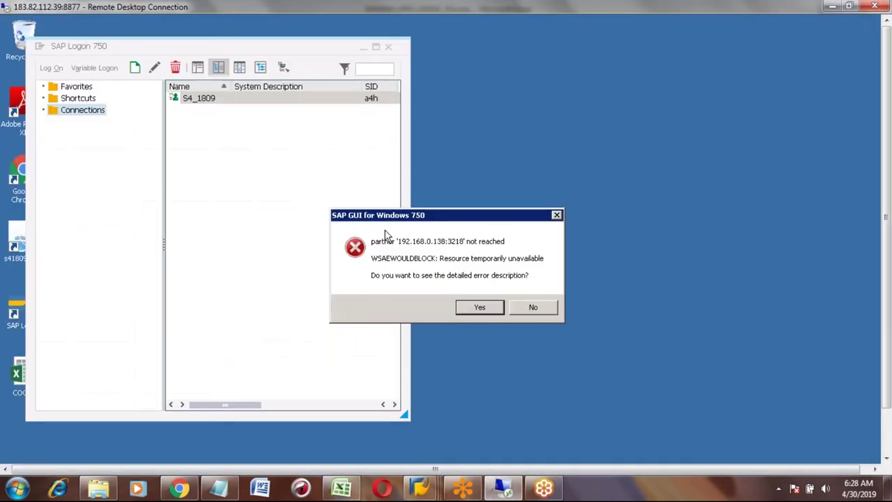
- Dismiss the connection error, retry logging on to S4_1809, and dismiss the repeated error
left_click(540, 308)
left_click(201, 98)
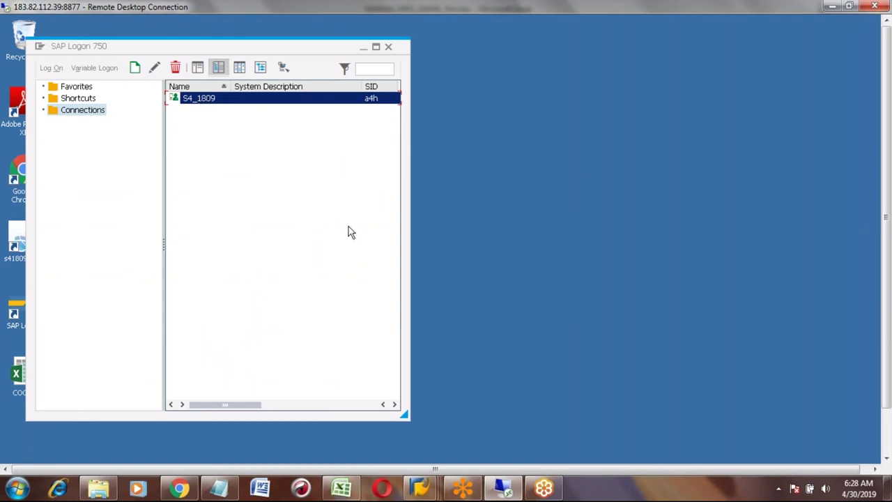
key("Return")
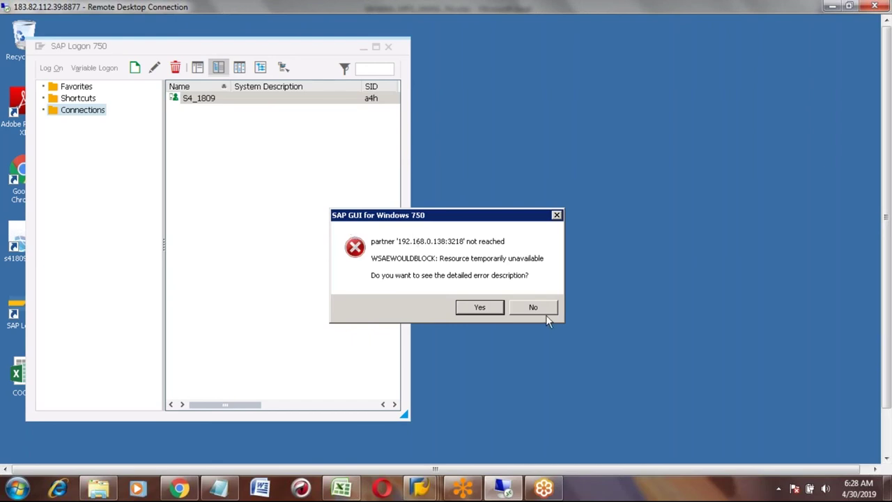
left_click(533, 310)
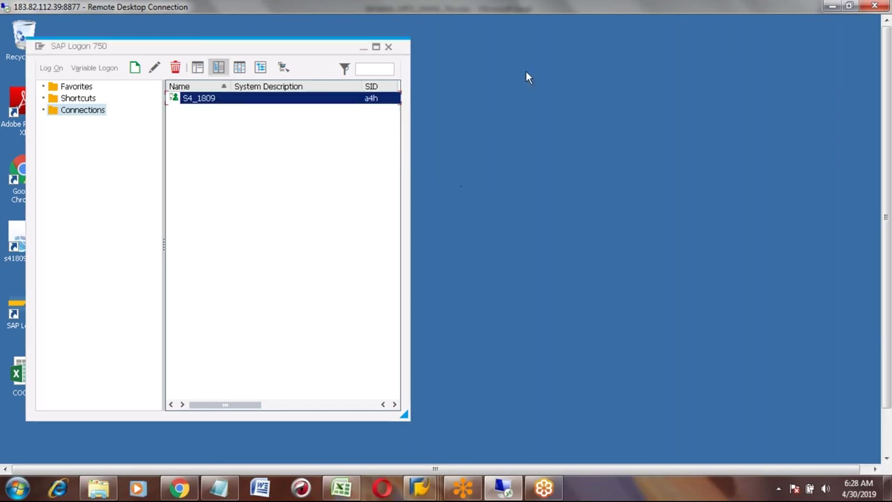
- Minimize the remote desktop and return to the Goods Movements heading at row 524 in Excel
left_click(831, 8)
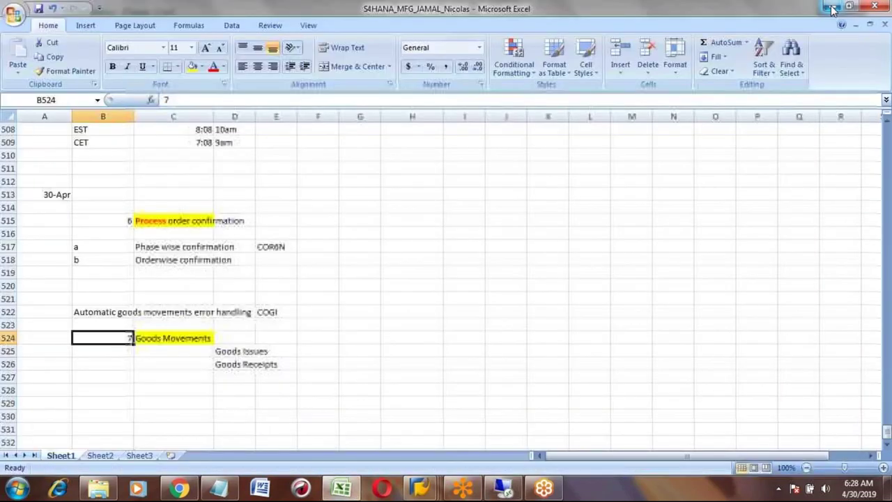
key("Up")
key("Up")
key("Up")
key("Down")
key("Down")
key("Down")
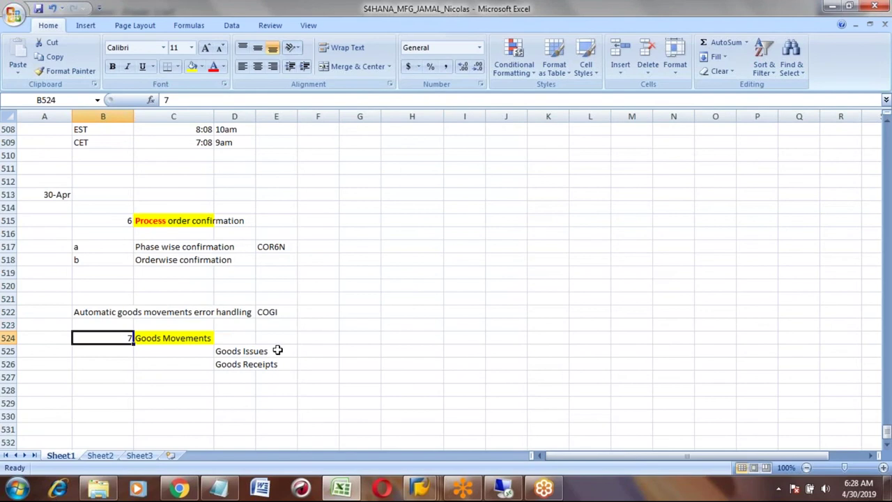